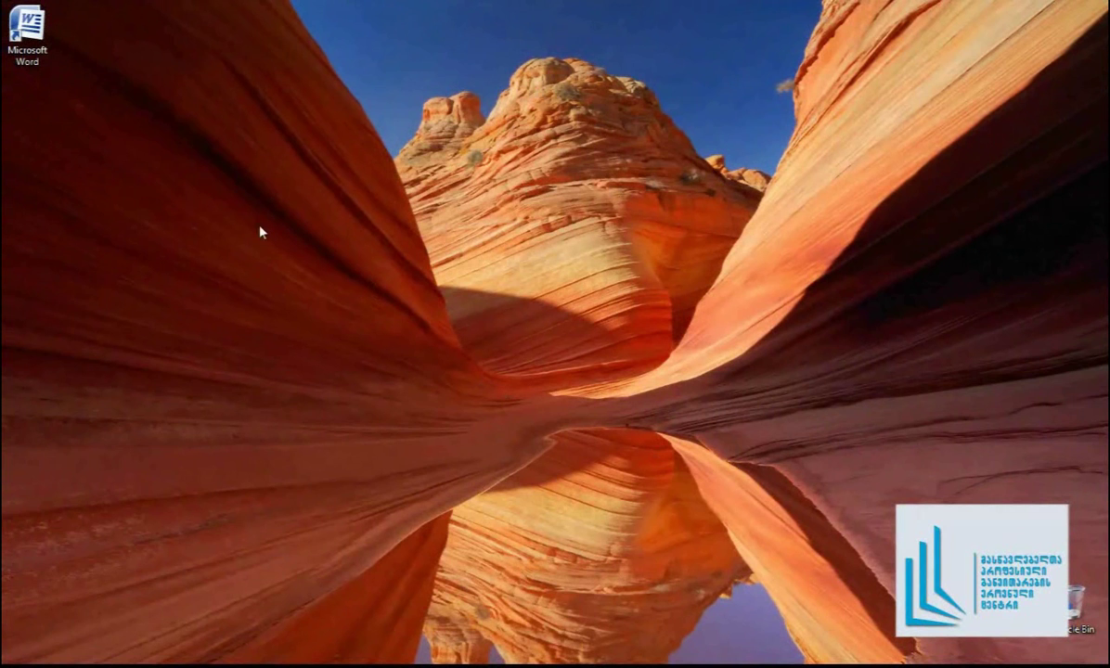
Launch Microsoft Word and enter the text "saleqcio kursi" in the blank document
{"action": "left_click", "coordinate": [28, 42]}
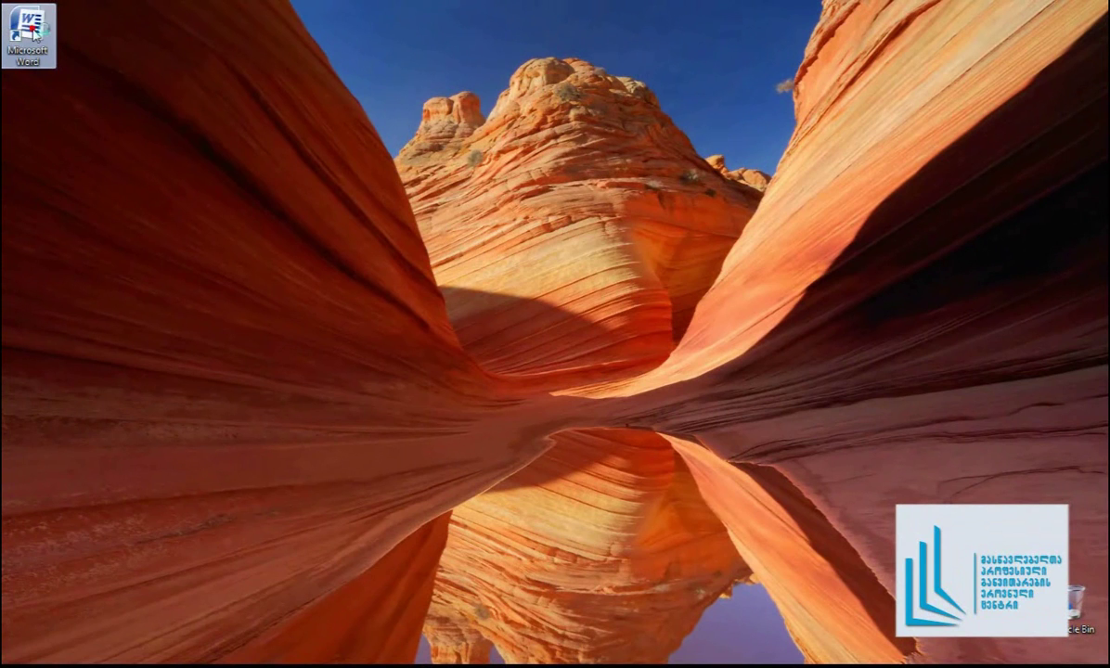
{"action": "double_click", "coordinate": [30, 28]}
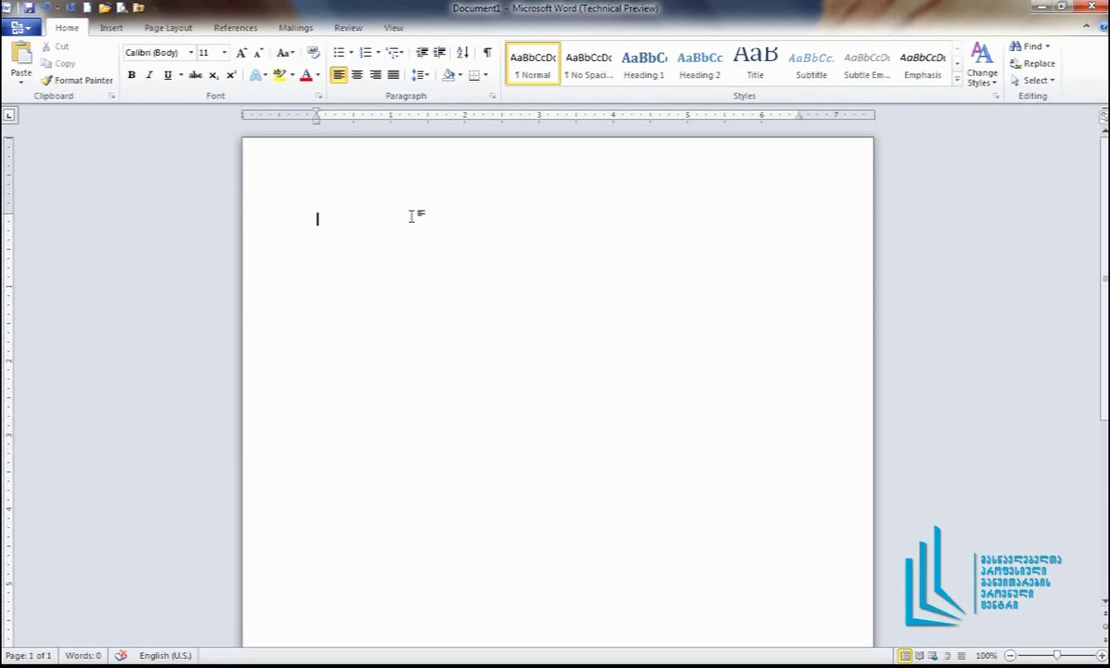
{"action": "type", "text": "saleqcio kursi"}
Change the font of the whole "saleqcio kursi" line to the Georgian font AcadNusx
{"action": "left_click", "coordinate": [411, 228]}
{"action": "left_click", "coordinate": [316, 219]}
{"action": "left_click", "coordinate": [317, 219]}
{"action": "left_click_drag", "start_coordinate": [316, 219], "coordinate": [373, 221]}
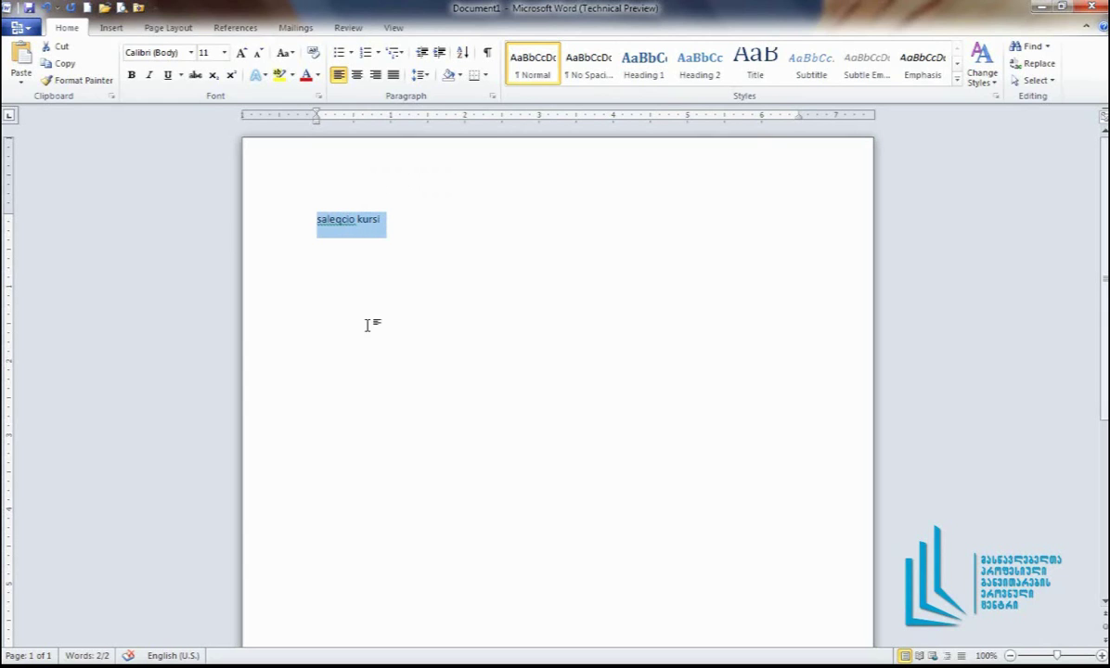
{"action": "left_click", "coordinate": [191, 52]}
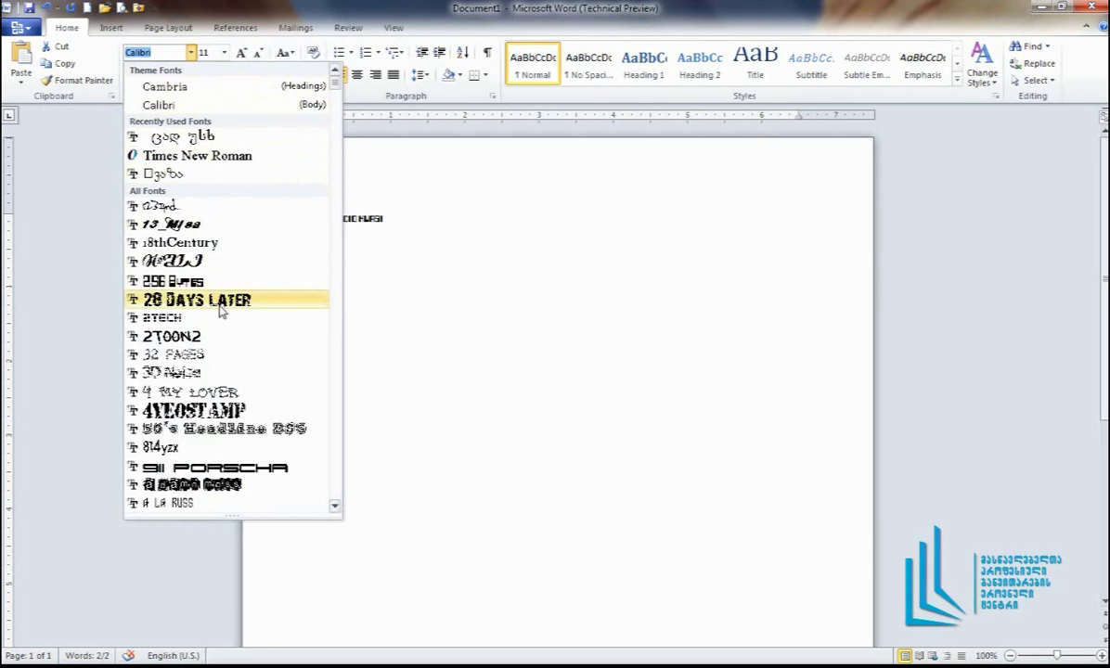
{"action": "left_click", "coordinate": [206, 137]}
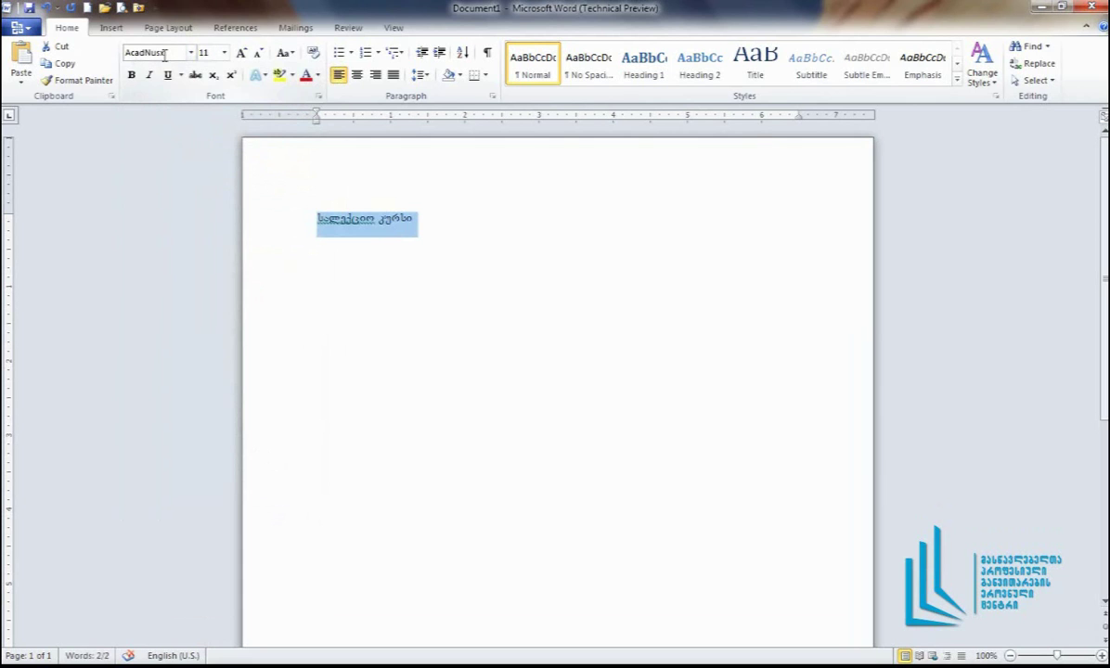
{"action": "left_click", "coordinate": [448, 227]}
{"action": "left_click_drag", "start_coordinate": [496, 221], "coordinate": [310, 223]}
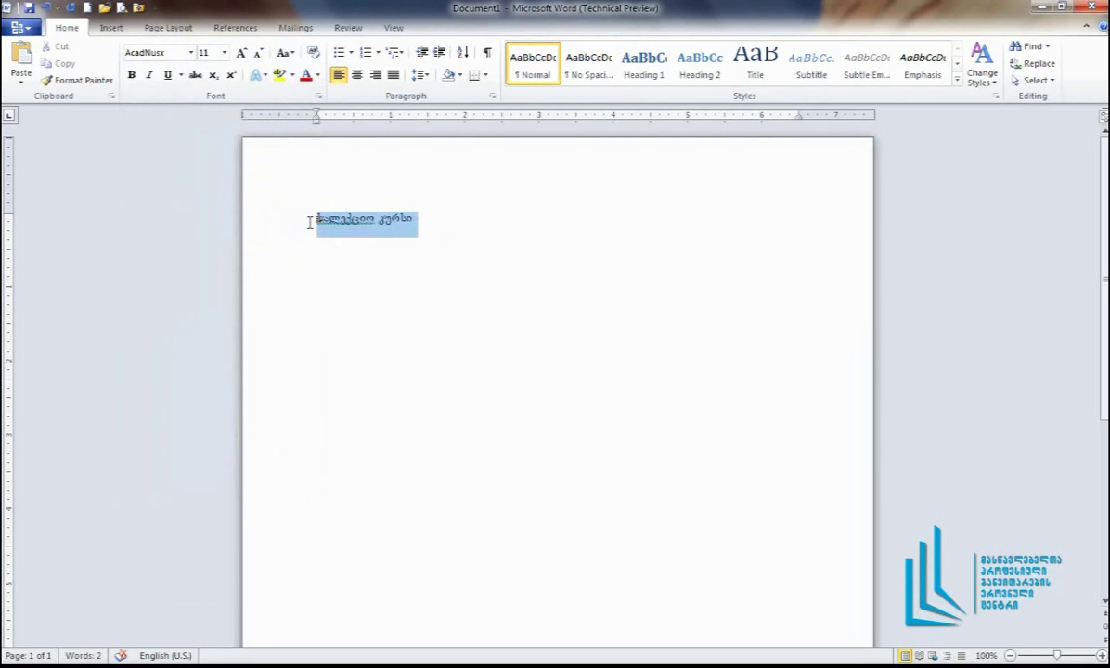
{"action": "left_click", "coordinate": [362, 313]}
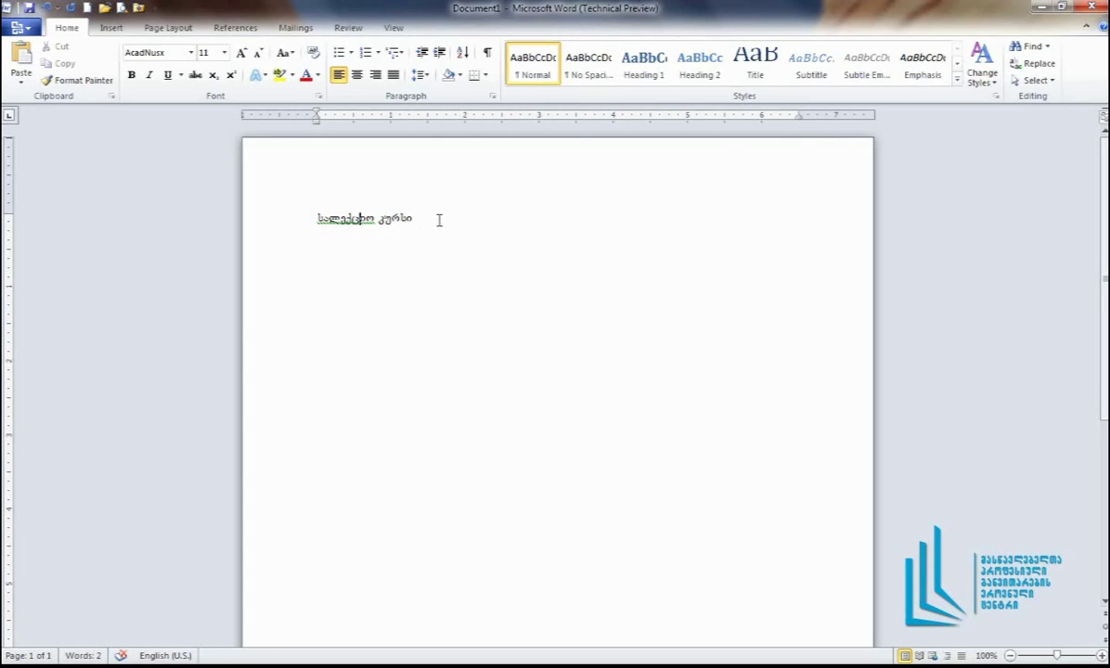
Set the font size of the whole line of text to 72
{"action": "left_click_drag", "start_coordinate": [439, 220], "coordinate": [317, 222]}
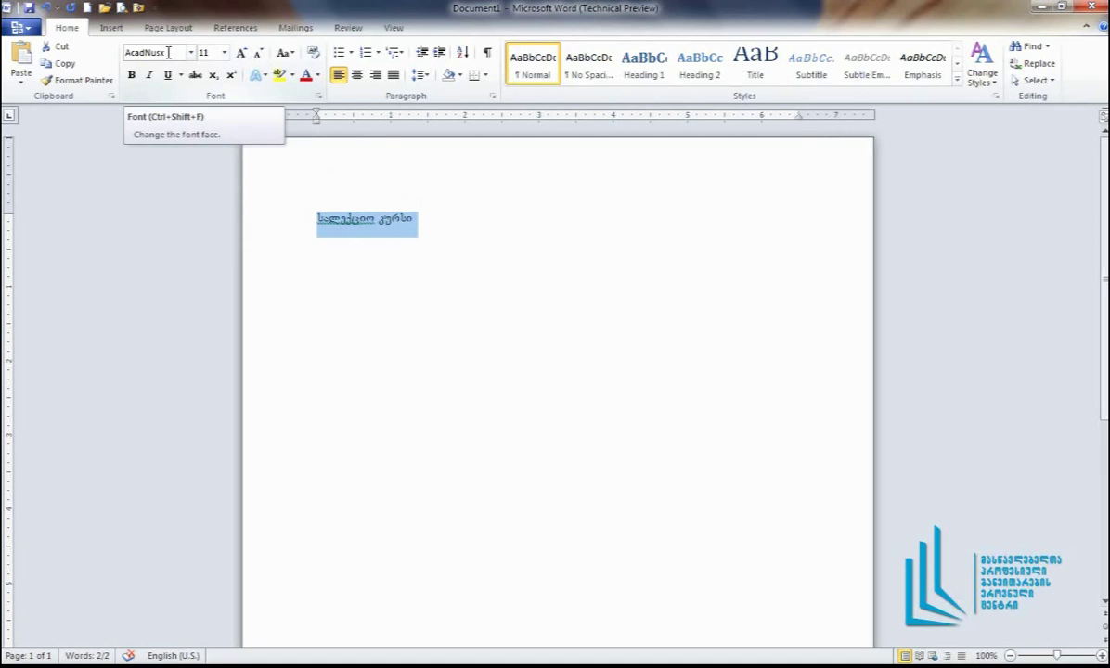
{"action": "left_click", "coordinate": [224, 53]}
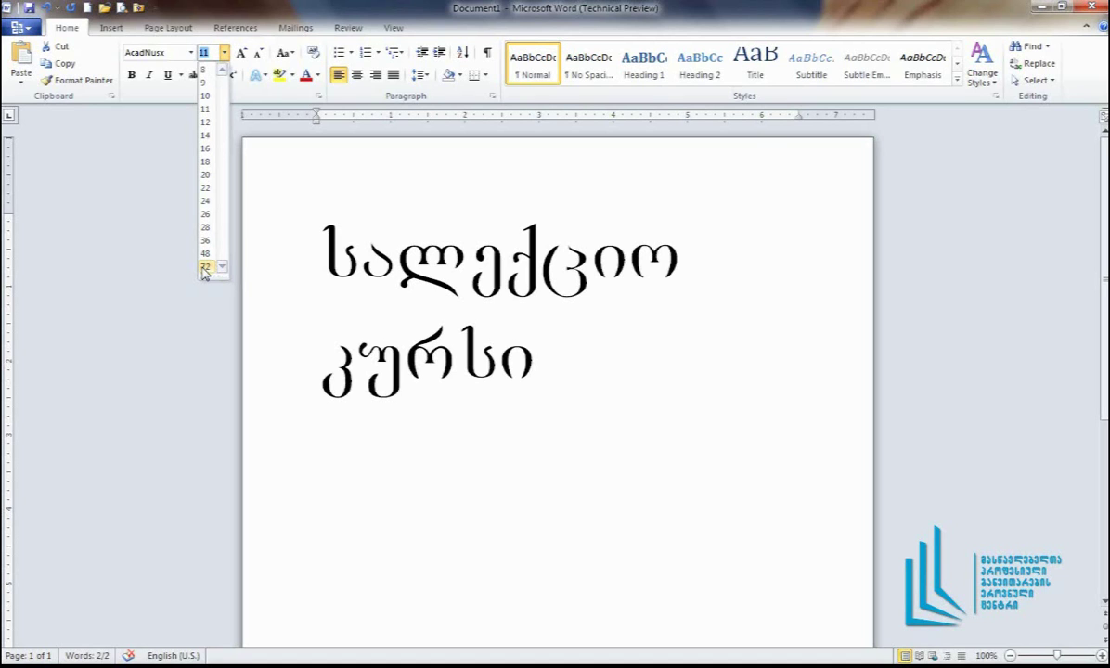
{"action": "left_click", "coordinate": [204, 268]}
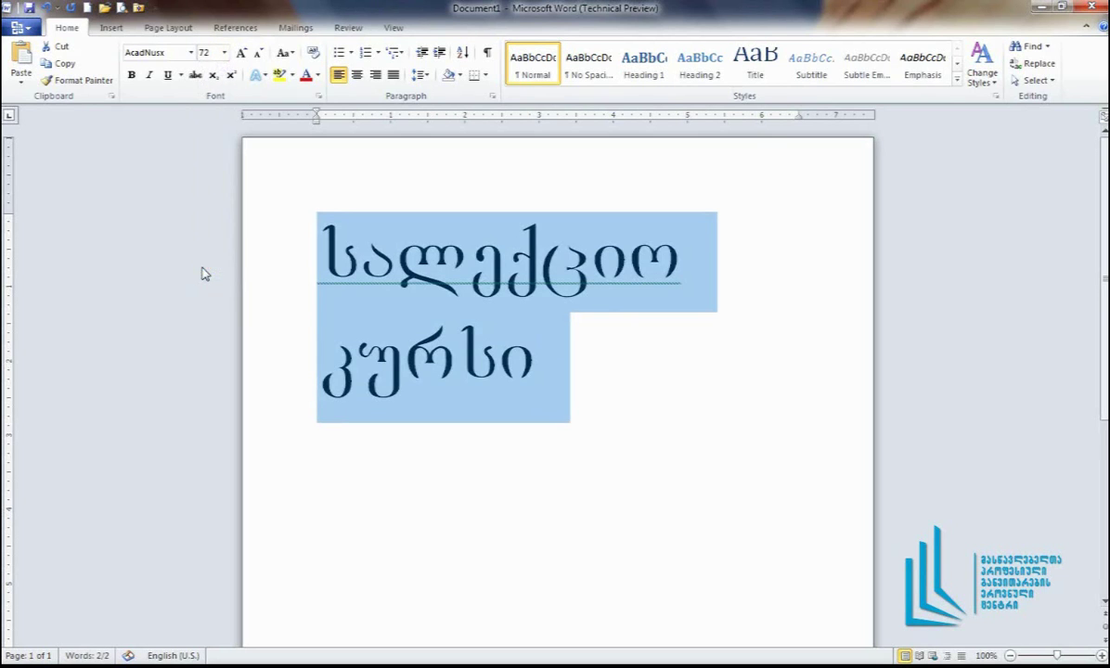
Set a custom font size of 250 for the text and look through the resulting pages
{"action": "left_click", "coordinate": [208, 54]}
{"action": "type", "text": "250"}
{"action": "key", "text": "Return"}
{"action": "left_click", "coordinate": [626, 210]}
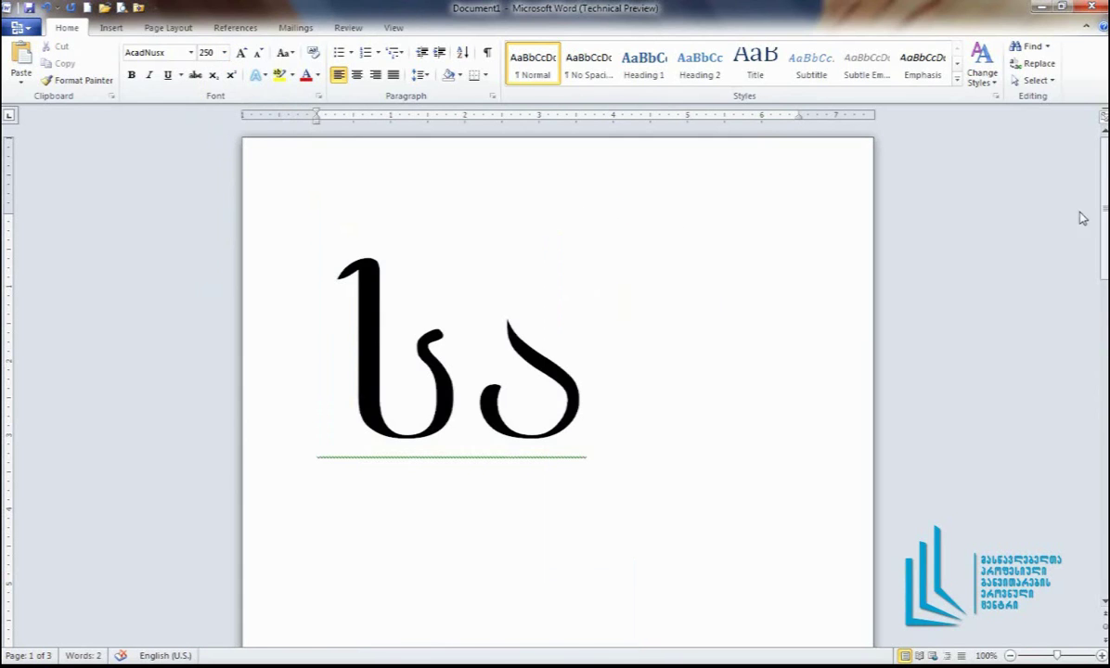
{"action": "left_click_drag", "start_coordinate": [1104, 165], "coordinate": [678, 342]}
{"action": "scroll", "coordinate": [649, 341], "scroll_direction": "down", "scroll_amount": 1}
{"action": "scroll", "coordinate": [520, 314], "scroll_direction": "down", "scroll_amount": 6}
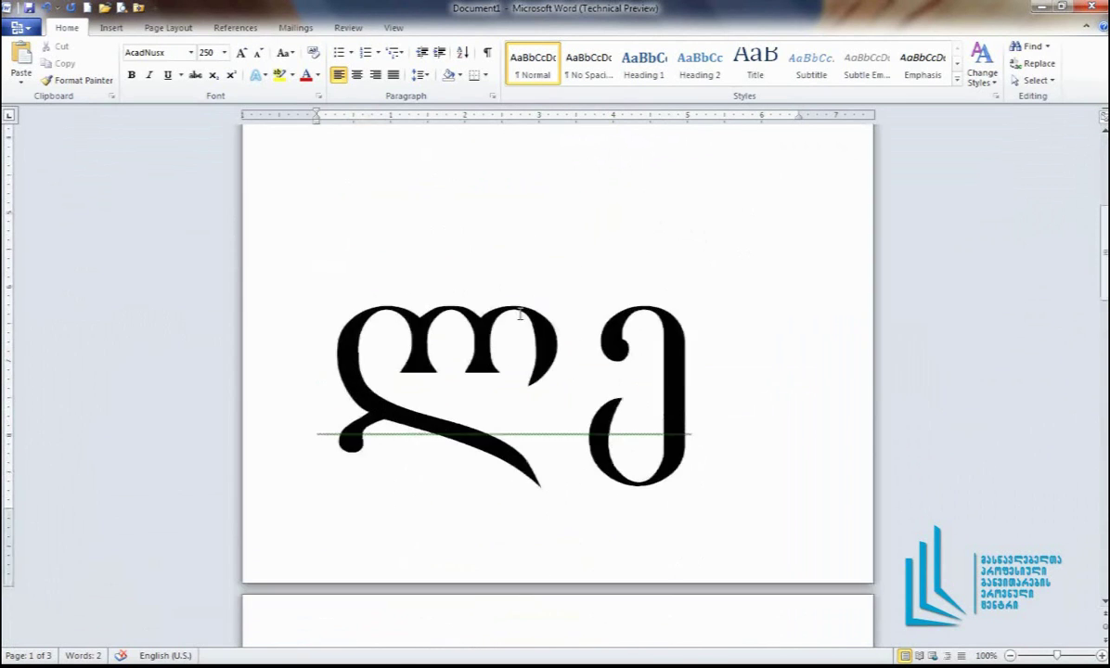
{"action": "scroll", "coordinate": [520, 313], "scroll_direction": "down", "scroll_amount": 15}
{"action": "scroll", "coordinate": [519, 313], "scroll_direction": "down", "scroll_amount": 8}
{"action": "scroll", "coordinate": [520, 314], "scroll_direction": "down", "scroll_amount": 1}
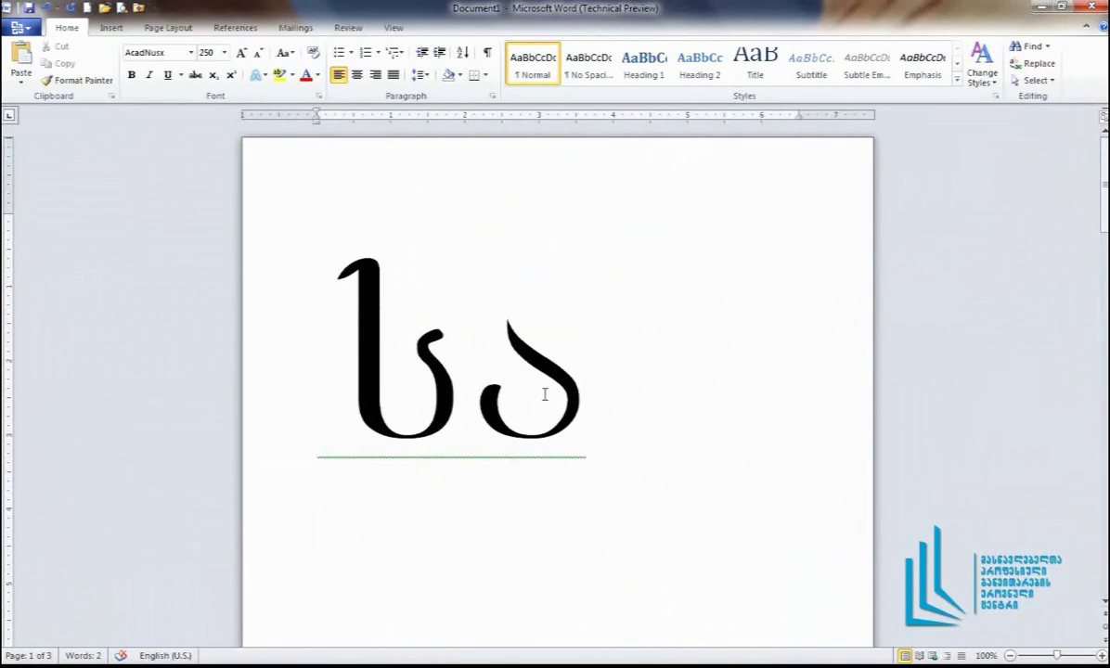
Undo the font size, font and text entry changes one by one back to the blank page
{"action": "left_click", "coordinate": [47, 10]}
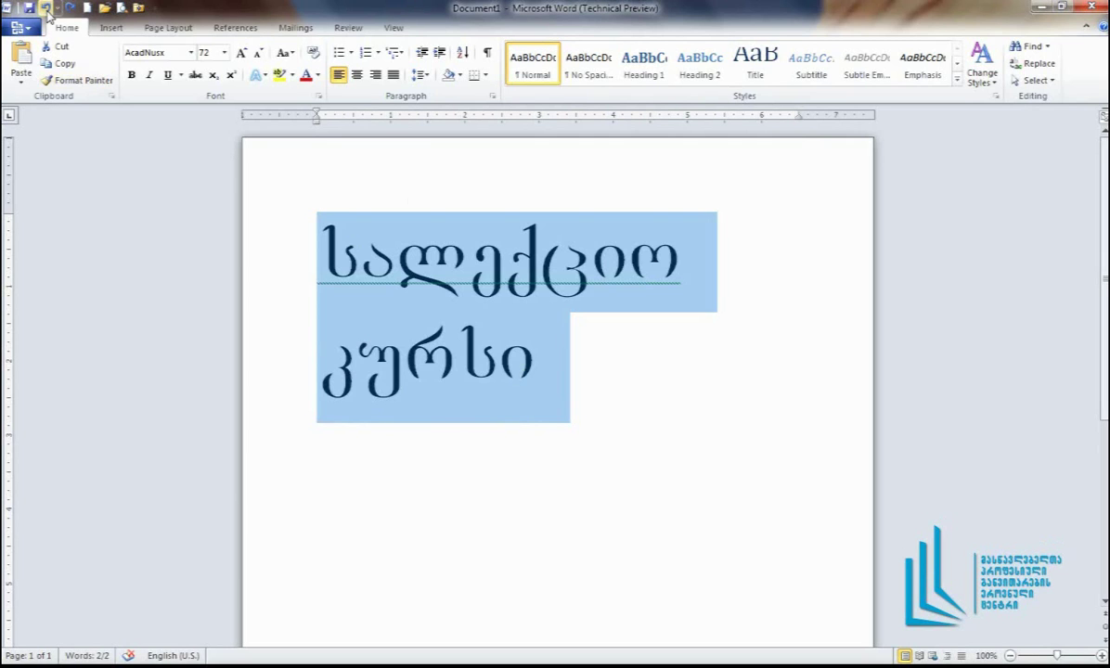
{"action": "left_click", "coordinate": [44, 11]}
{"action": "left_click", "coordinate": [45, 11]}
{"action": "left_click", "coordinate": [44, 11]}
{"action": "left_click", "coordinate": [44, 11]}
{"action": "left_click", "coordinate": [44, 11]}
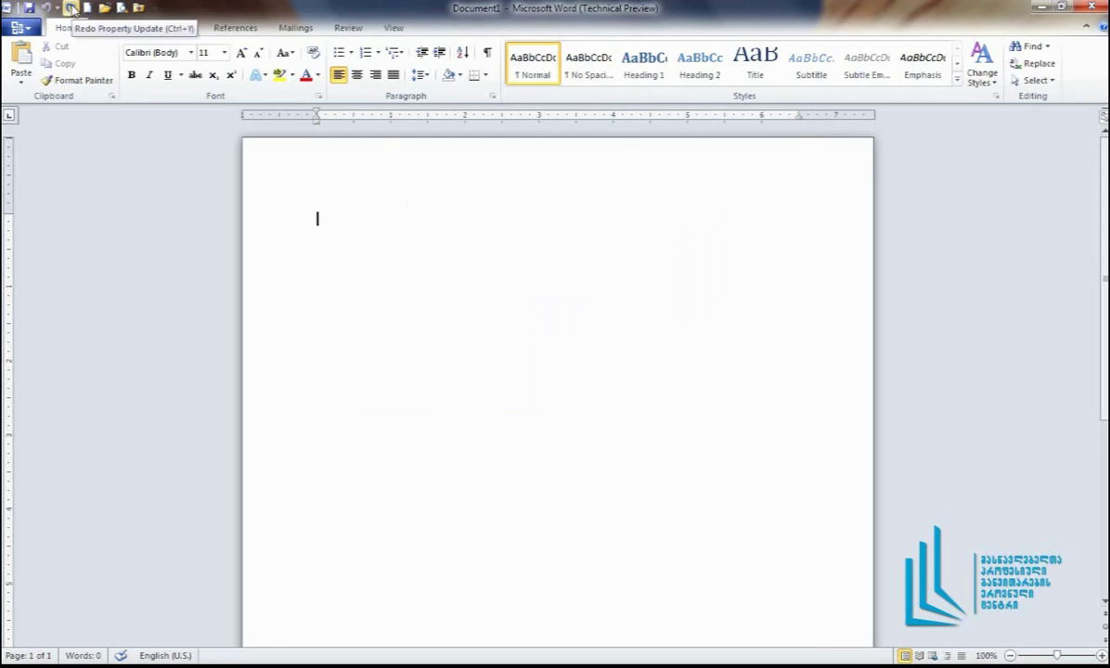
Redo the undone text entry and formatting, bringing the line back in AcadNusx at size 36
{"action": "left_click", "coordinate": [72, 10]}
{"action": "left_click", "coordinate": [72, 9]}
{"action": "left_click", "coordinate": [71, 9]}
{"action": "left_click", "coordinate": [71, 9]}
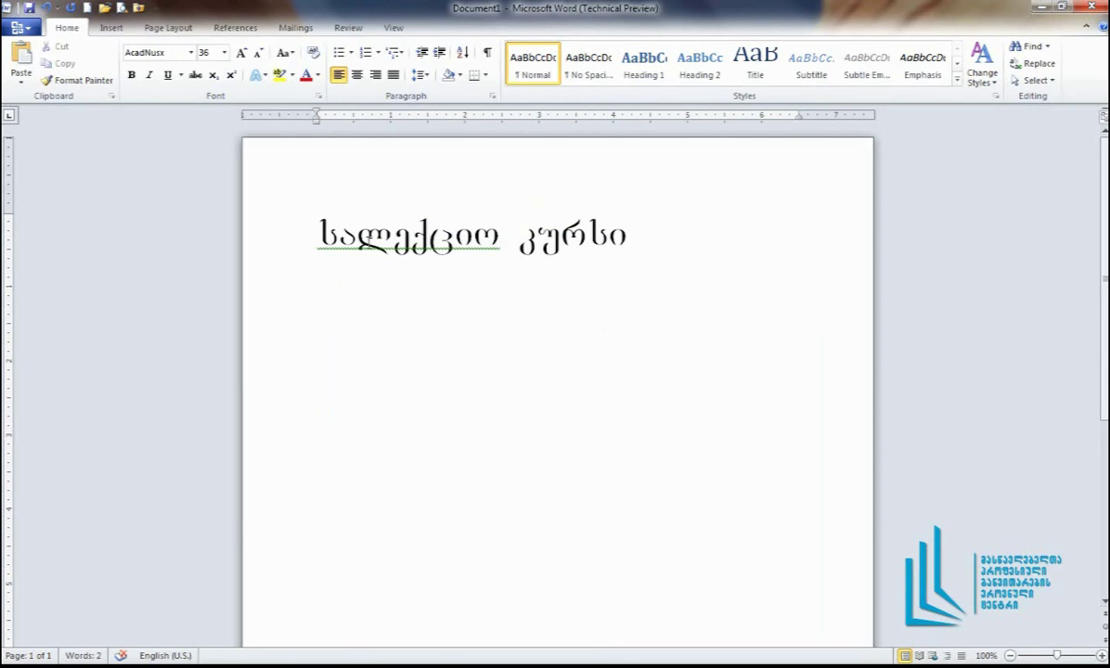
Make the first word of the line bold
{"action": "left_click_drag", "start_coordinate": [316, 240], "coordinate": [498, 239]}
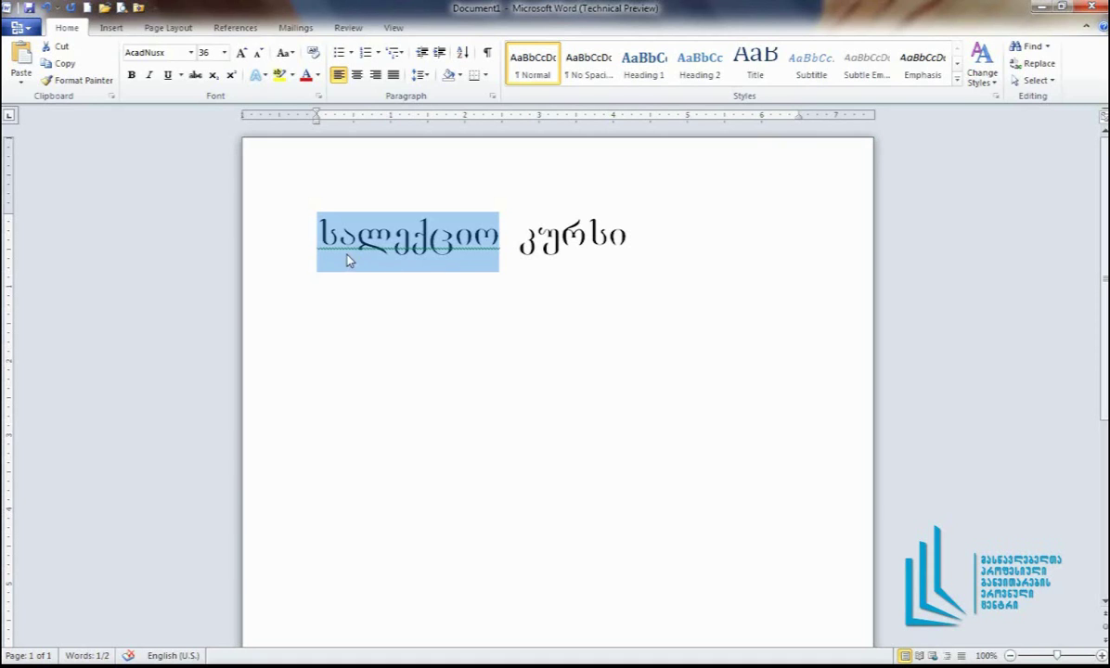
{"action": "left_click", "coordinate": [133, 77]}
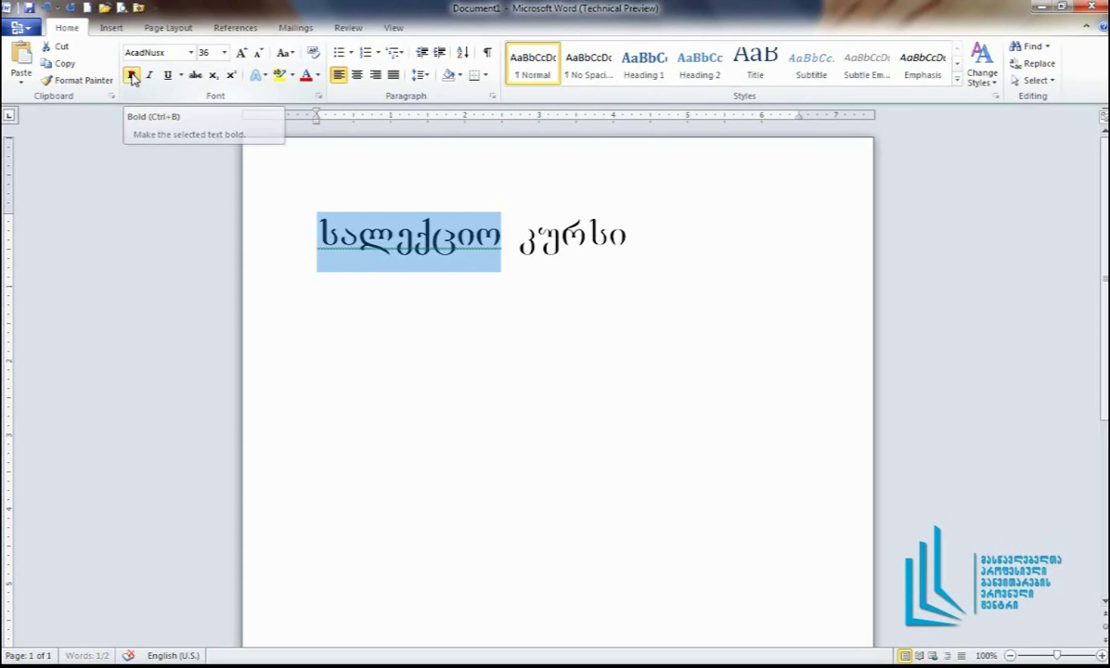
{"action": "left_click", "coordinate": [456, 265]}
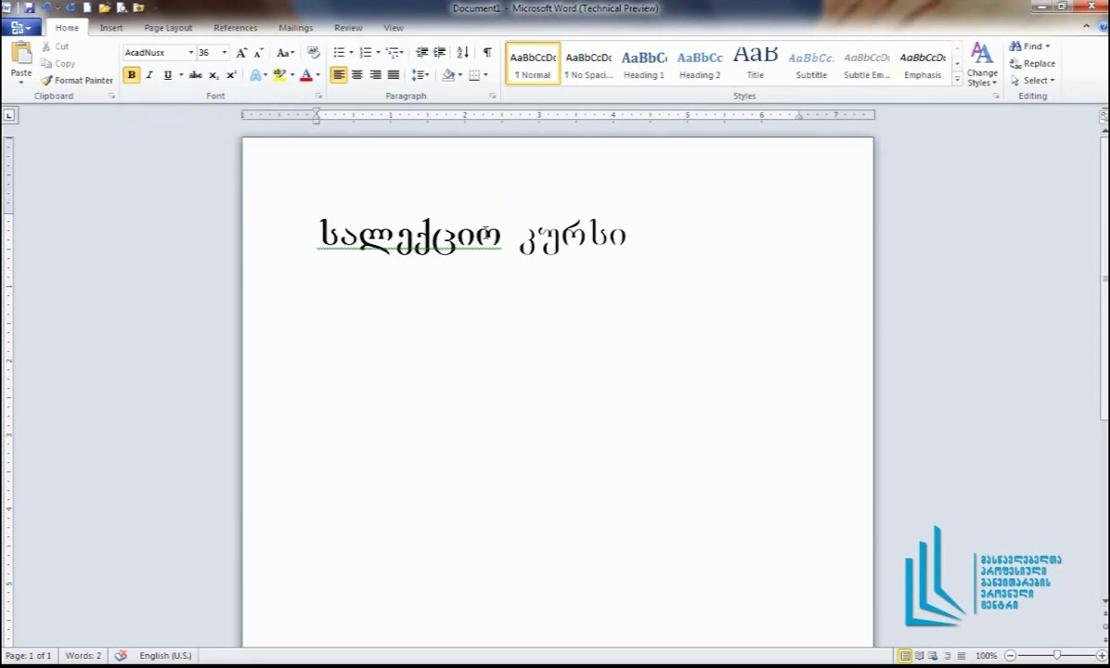
Reselect the first word, remove its bold formatting and apply bold again
{"action": "left_click", "coordinate": [316, 237]}
{"action": "key", "text": "shift+Right"}
{"action": "key", "text": "shift+Right"}
{"action": "key", "text": "shift+Right"}
{"action": "key", "text": "shift+Right"}
{"action": "key", "text": "shift+Right"}
{"action": "key", "text": "shift+Right"}
{"action": "key", "text": "shift+Right"}
{"action": "key", "text": "shift+Right"}
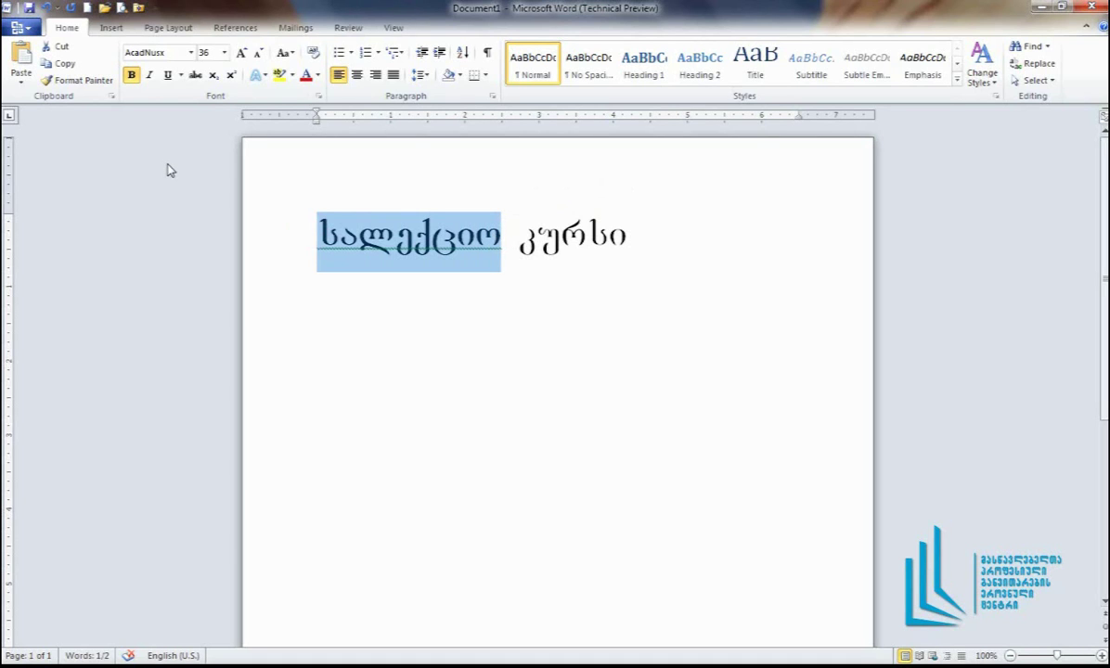
{"action": "left_click", "coordinate": [133, 75]}
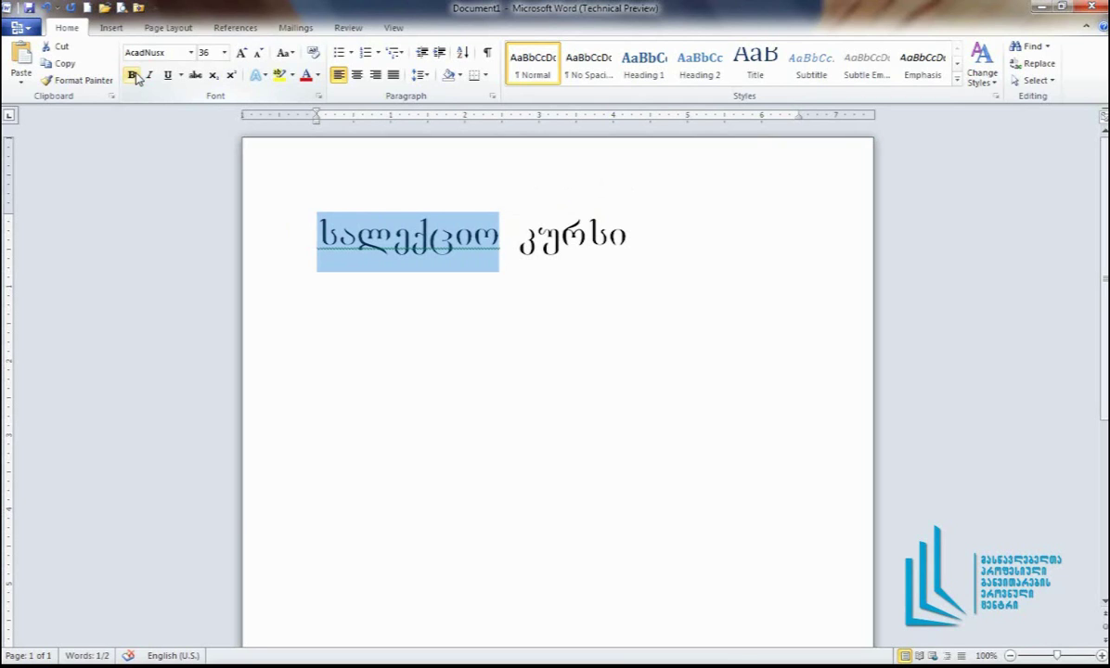
{"action": "left_click", "coordinate": [132, 75]}
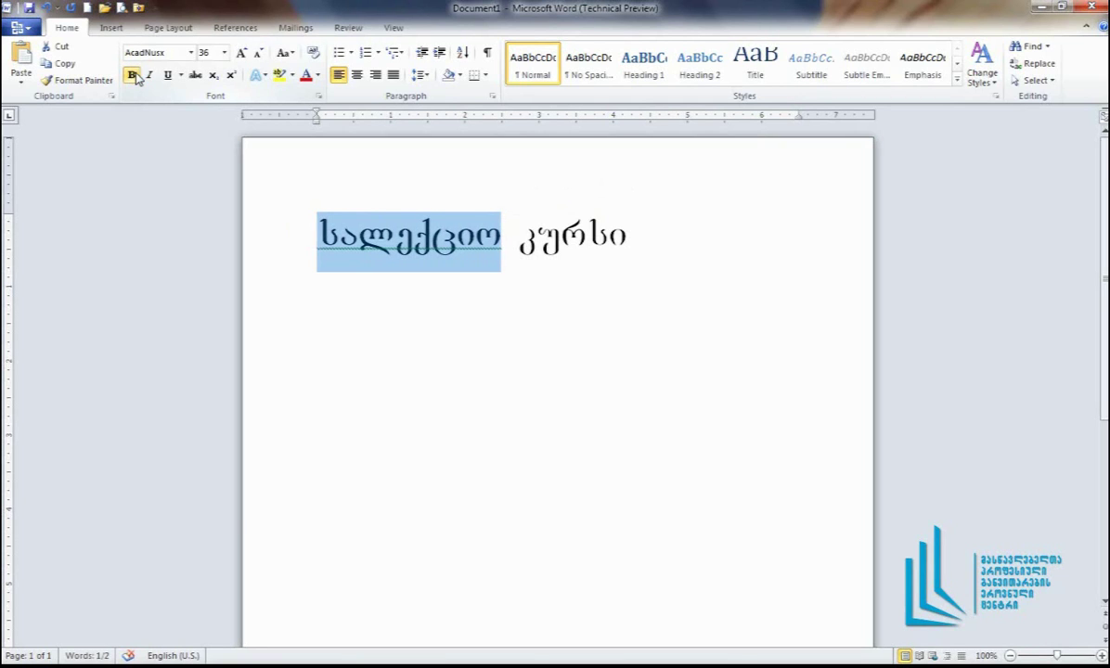
Apply italic and underline formatting to the selected first word
{"action": "left_click", "coordinate": [149, 75]}
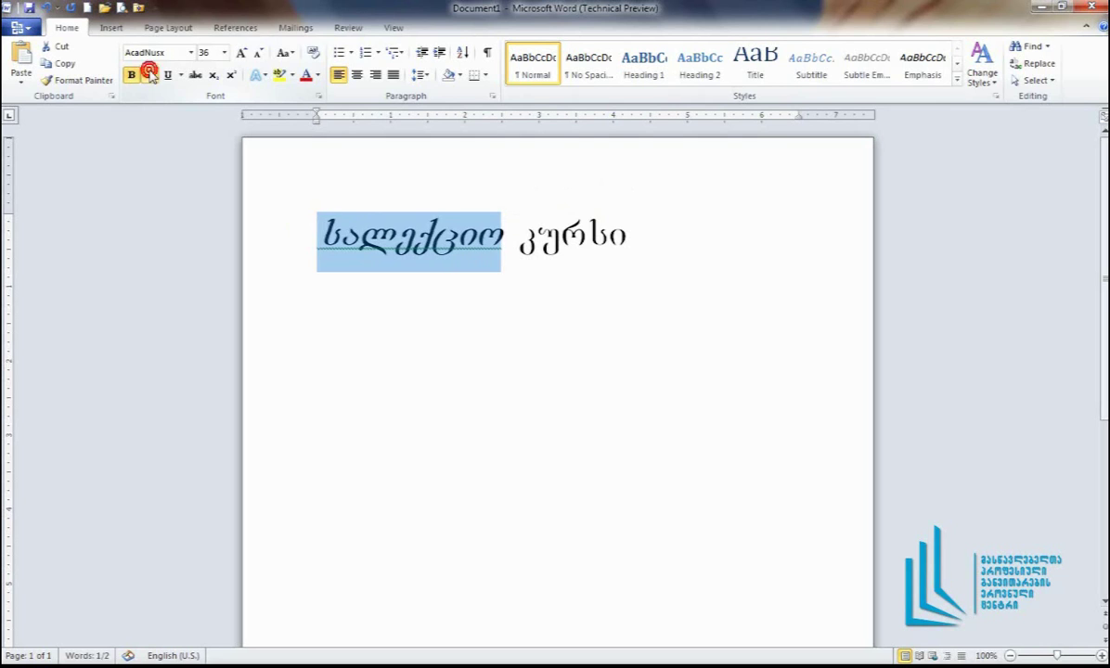
{"action": "left_click", "coordinate": [151, 75]}
{"action": "left_click", "coordinate": [150, 75]}
{"action": "left_click", "coordinate": [169, 75]}
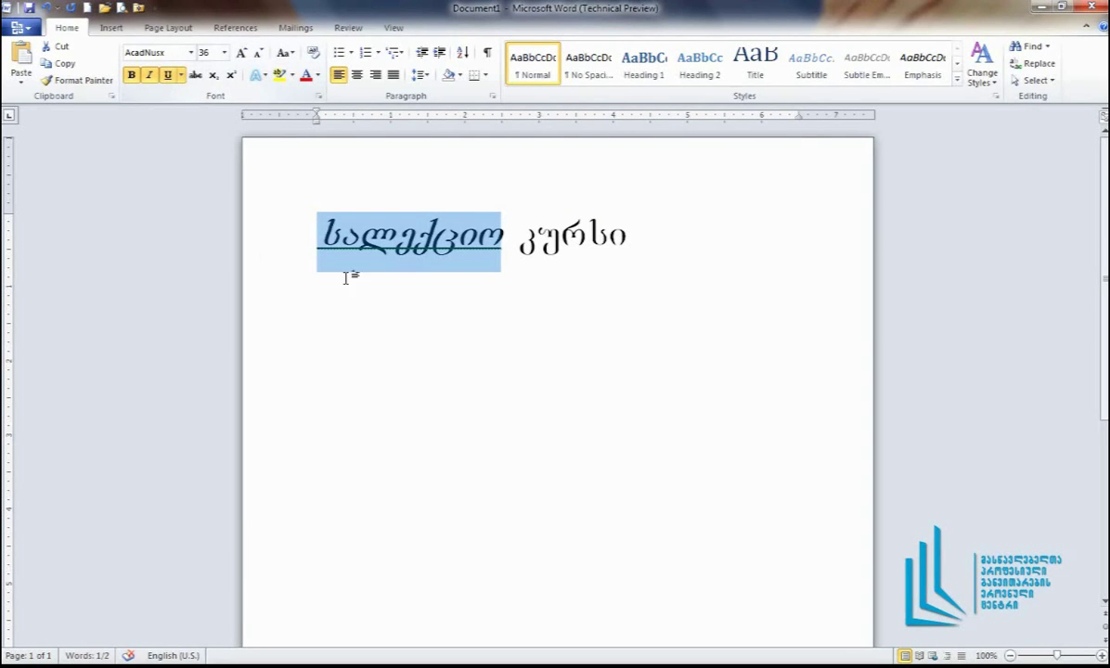
{"action": "left_click", "coordinate": [455, 270]}
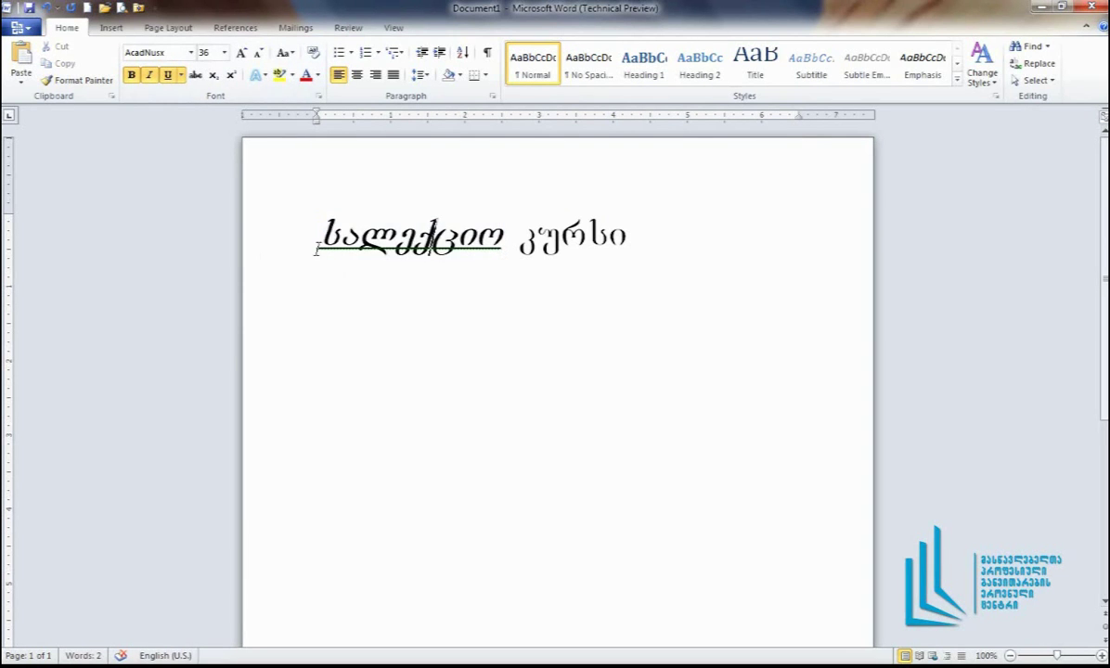
Change the first word's underline to a wavy line and give it a green theme colour
{"action": "left_click", "coordinate": [180, 79]}
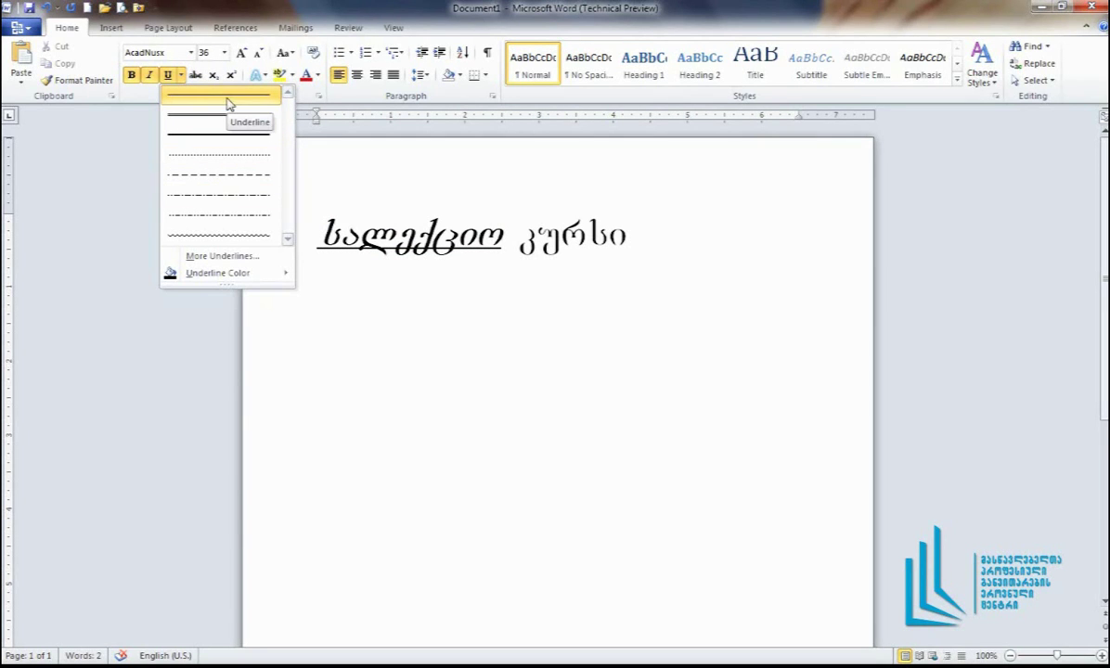
{"action": "left_click", "coordinate": [244, 237]}
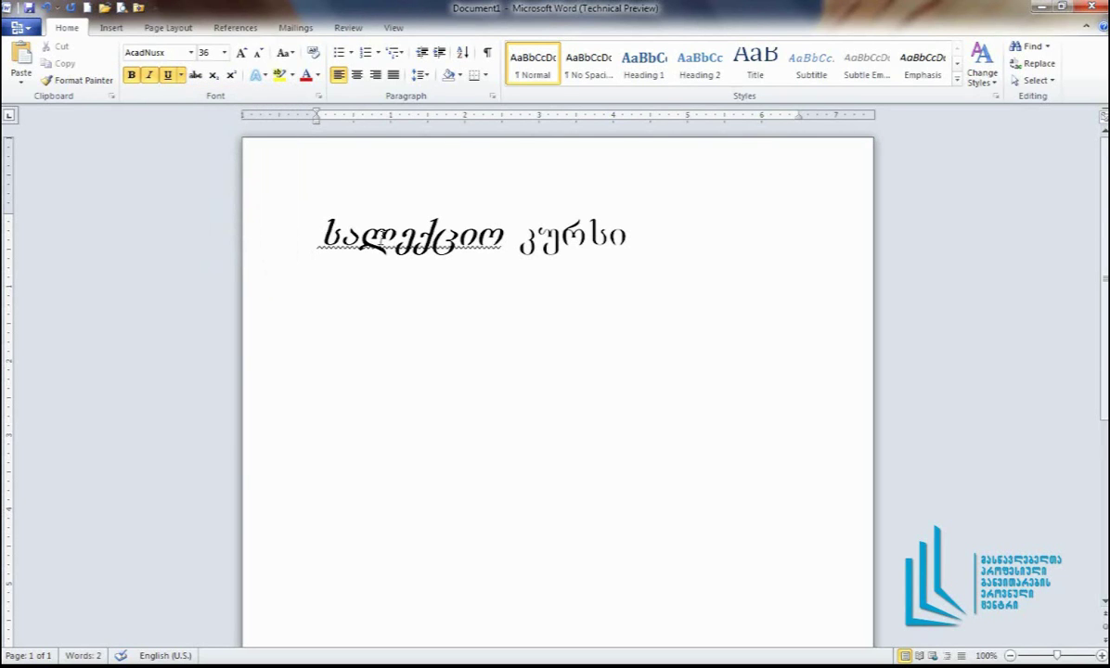
{"action": "left_click", "coordinate": [181, 75]}
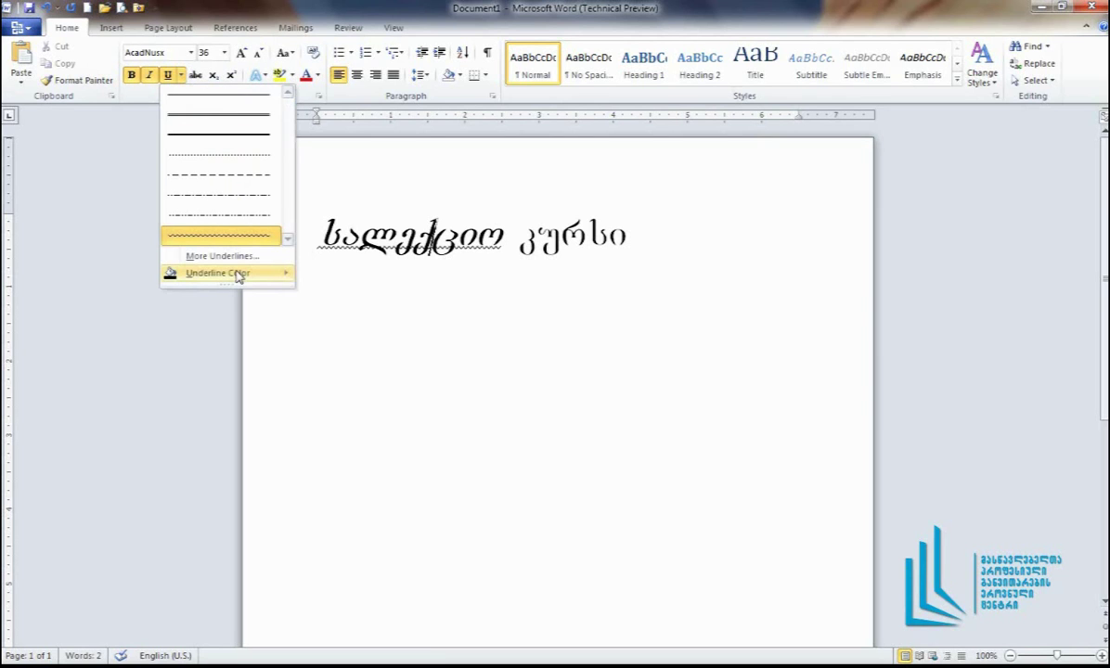
{"action": "mouse_move", "coordinate": [237, 274]}
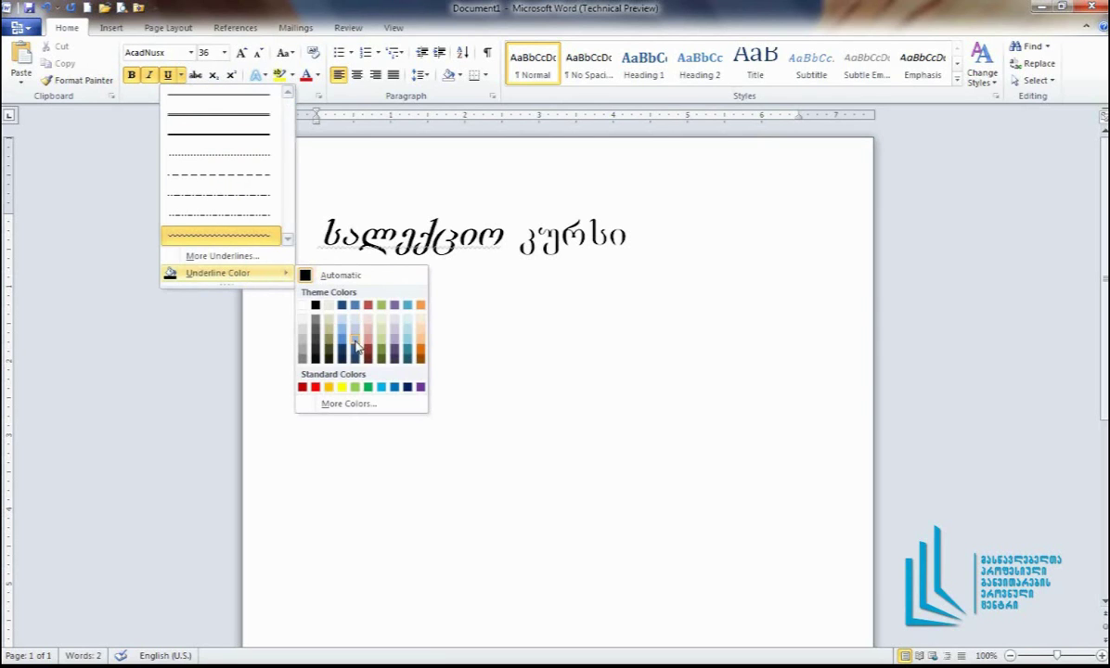
{"action": "left_click", "coordinate": [381, 336]}
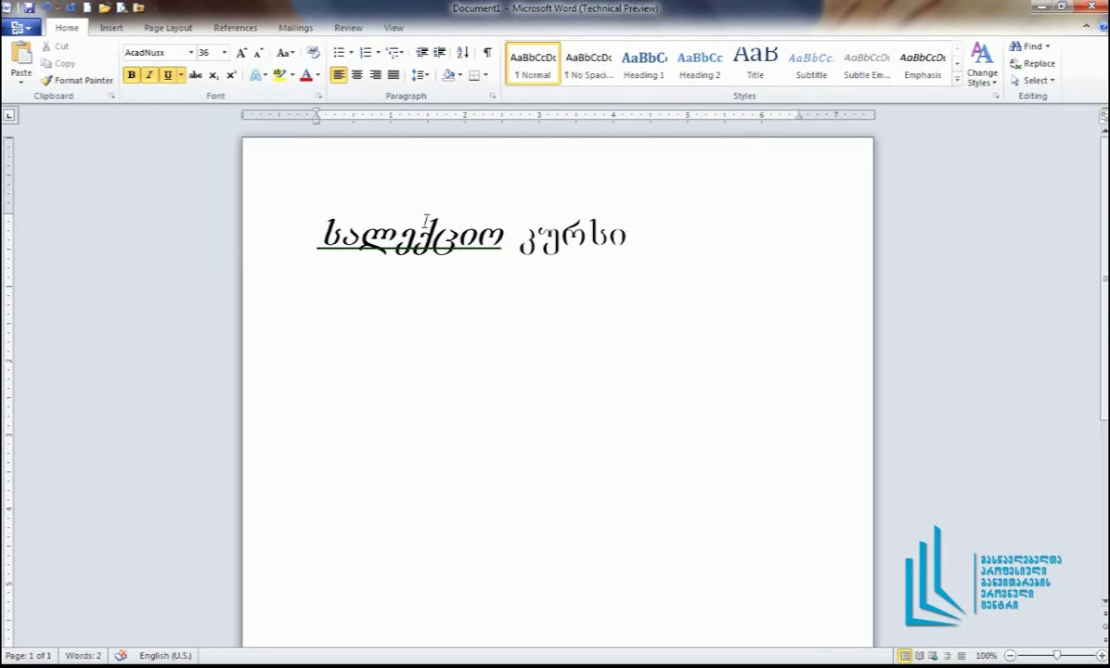
Highlight the second word of the line in turquoise
{"action": "left_click_drag", "start_coordinate": [516, 239], "coordinate": [627, 241]}
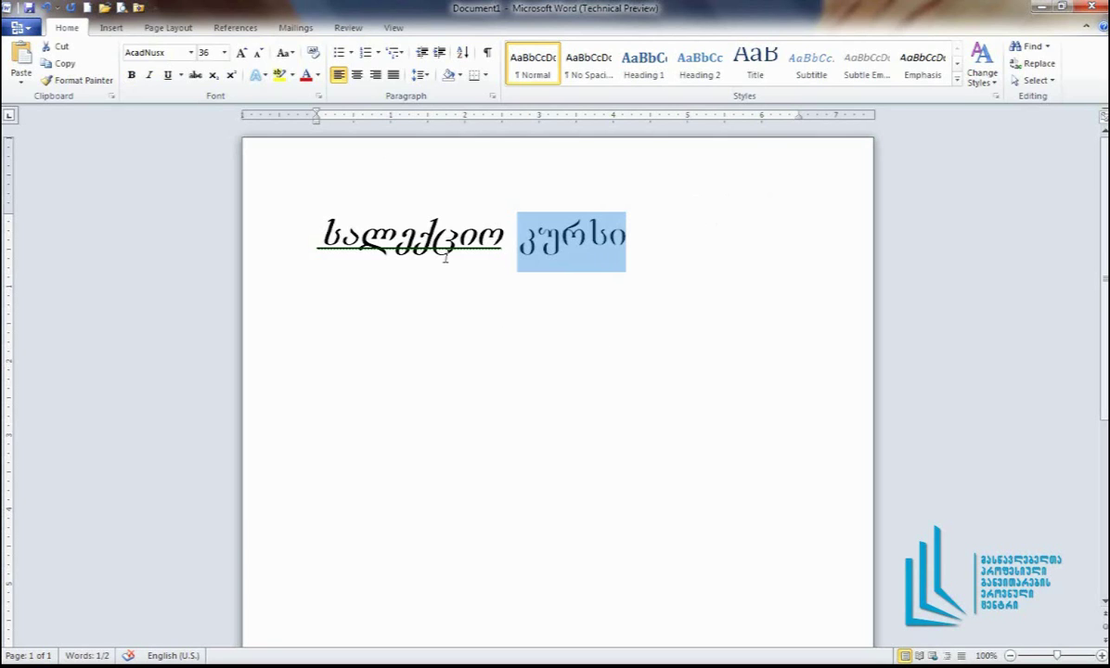
{"action": "left_click", "coordinate": [292, 75]}
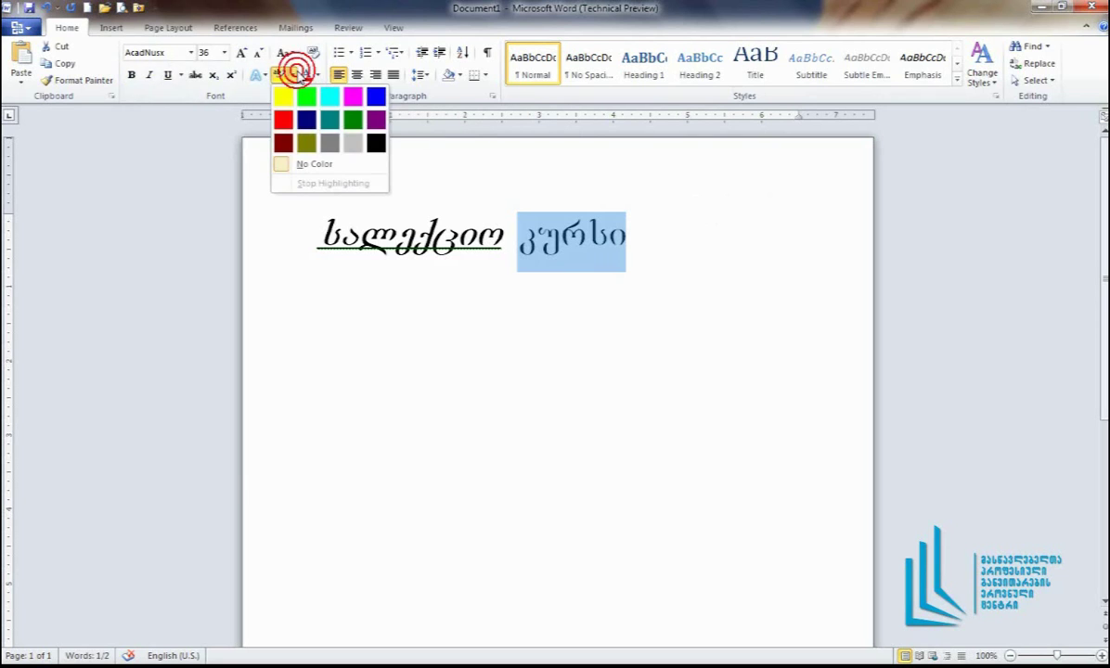
{"action": "left_click", "coordinate": [293, 75]}
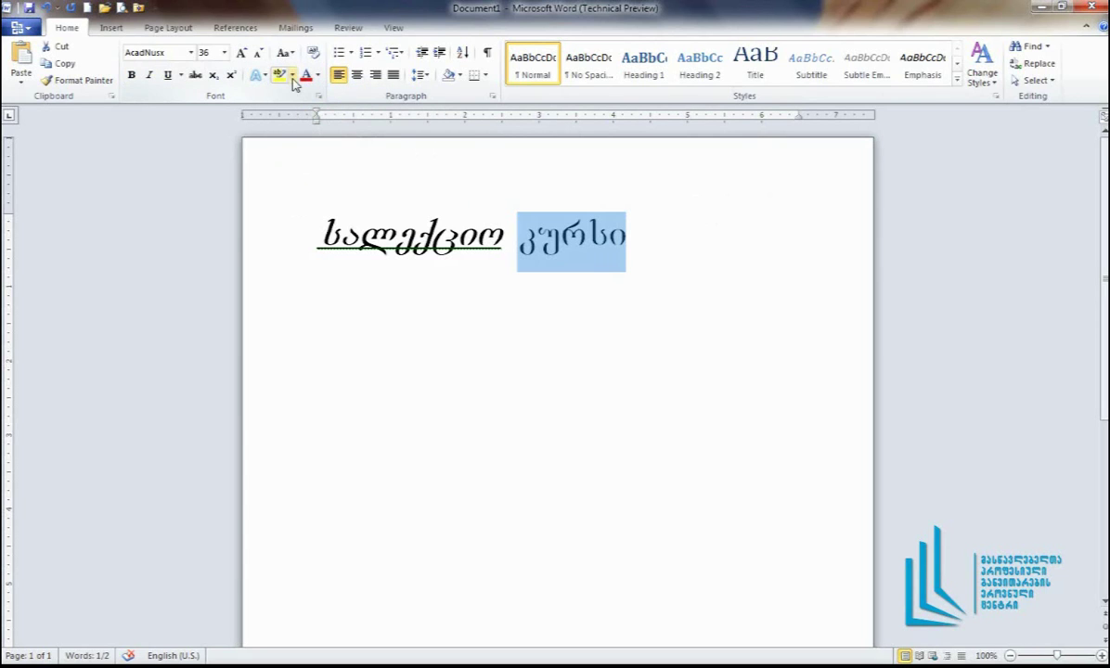
{"action": "left_click", "coordinate": [291, 78]}
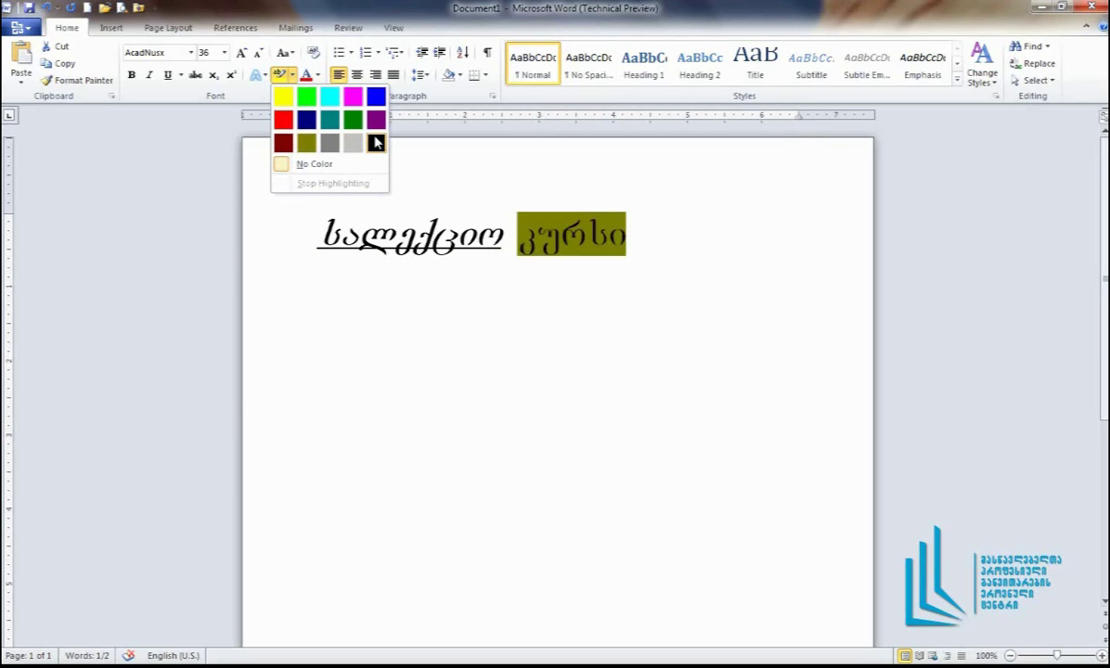
{"action": "left_click", "coordinate": [331, 102]}
{"action": "left_click", "coordinate": [632, 233]}
{"action": "left_click", "coordinate": [574, 241]}
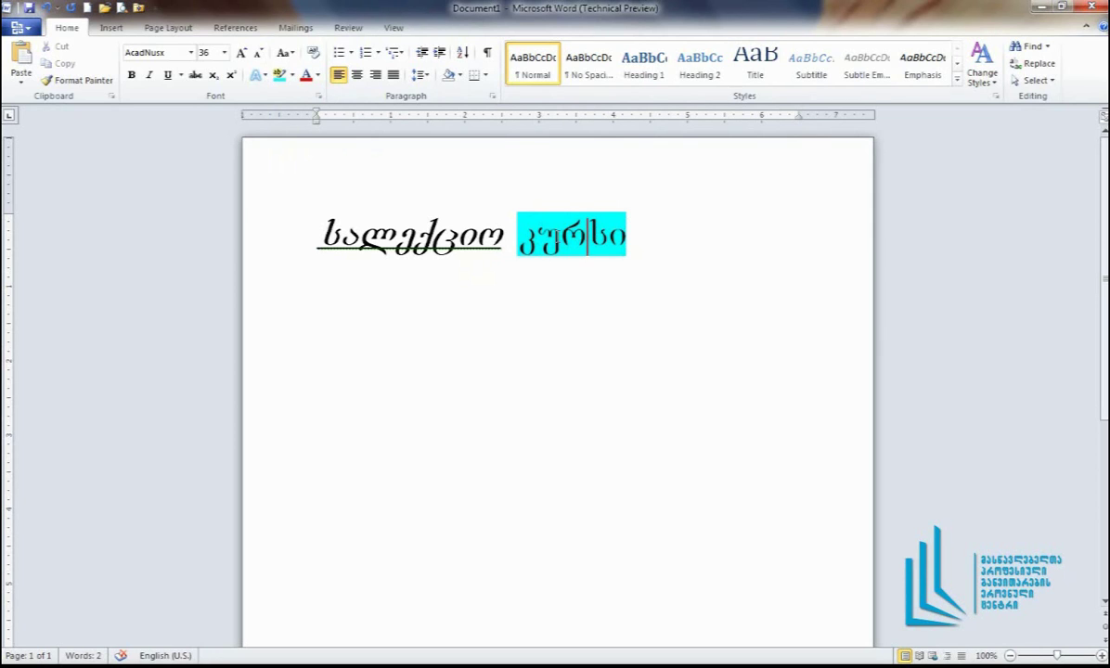
Change the font colour of the first word to the standard red
{"action": "key", "text": "Left"}
{"action": "left_click_drag", "start_coordinate": [500, 237], "coordinate": [306, 239]}
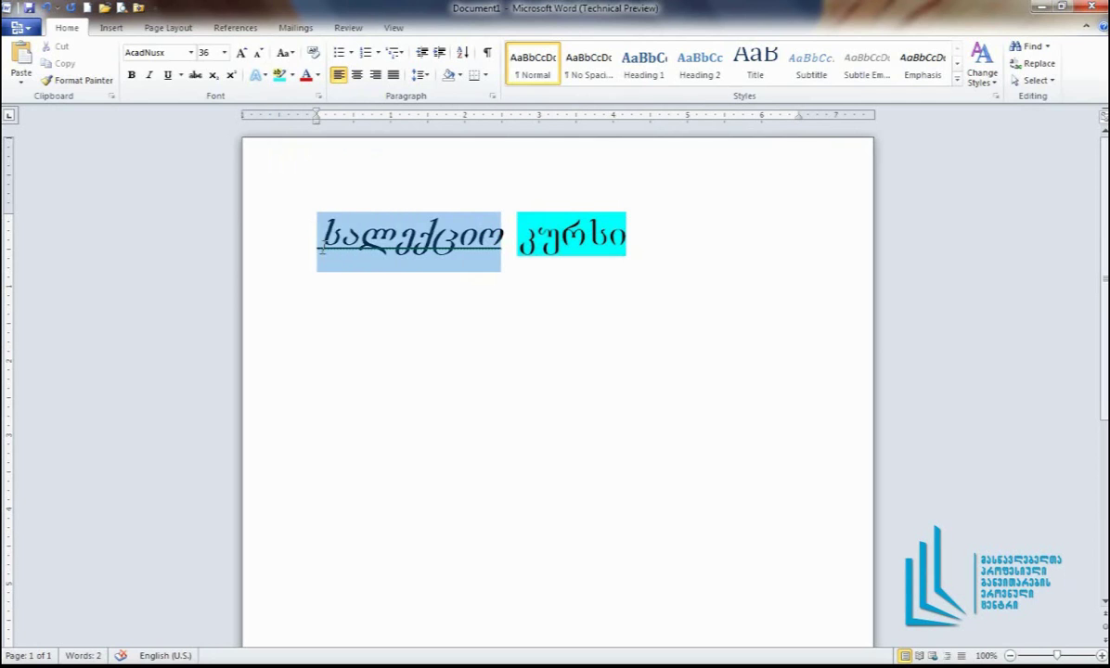
{"action": "left_click", "coordinate": [317, 76]}
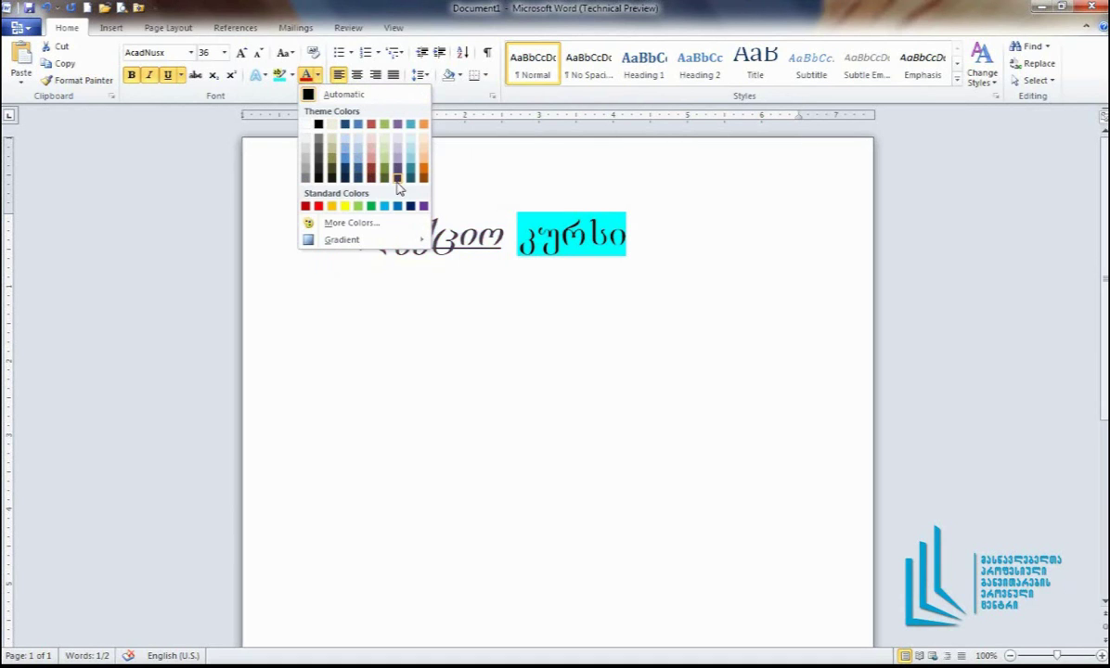
{"action": "left_click", "coordinate": [317, 205]}
{"action": "left_click", "coordinate": [373, 234]}
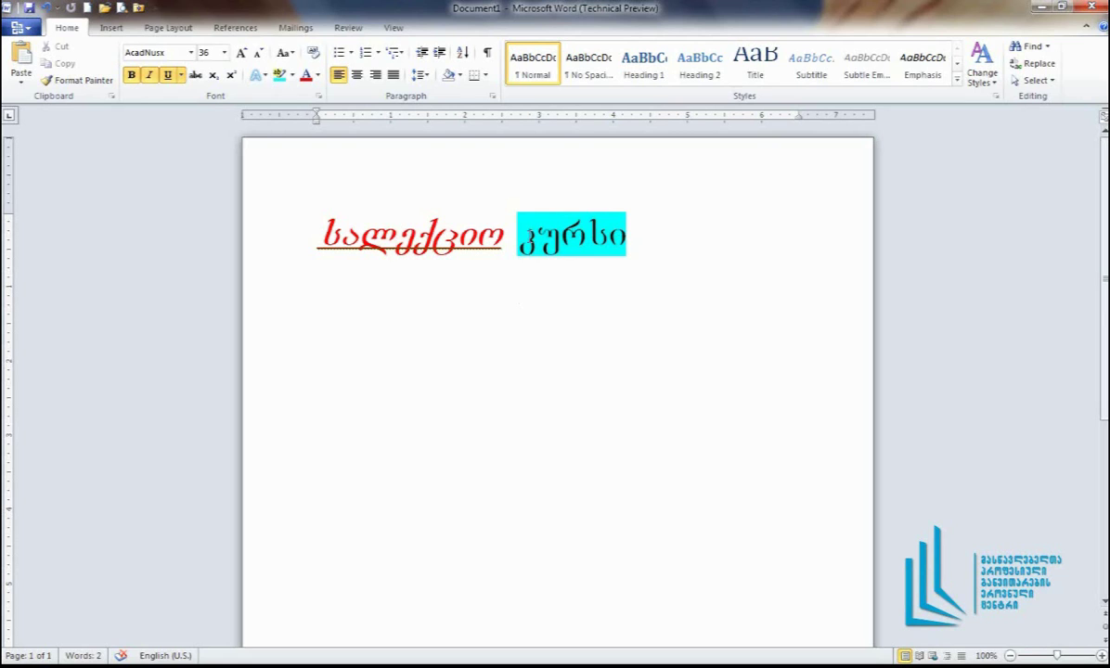
Remove the turquoise highlighting from the second word
{"action": "left_click_drag", "start_coordinate": [490, 223], "coordinate": [634, 233]}
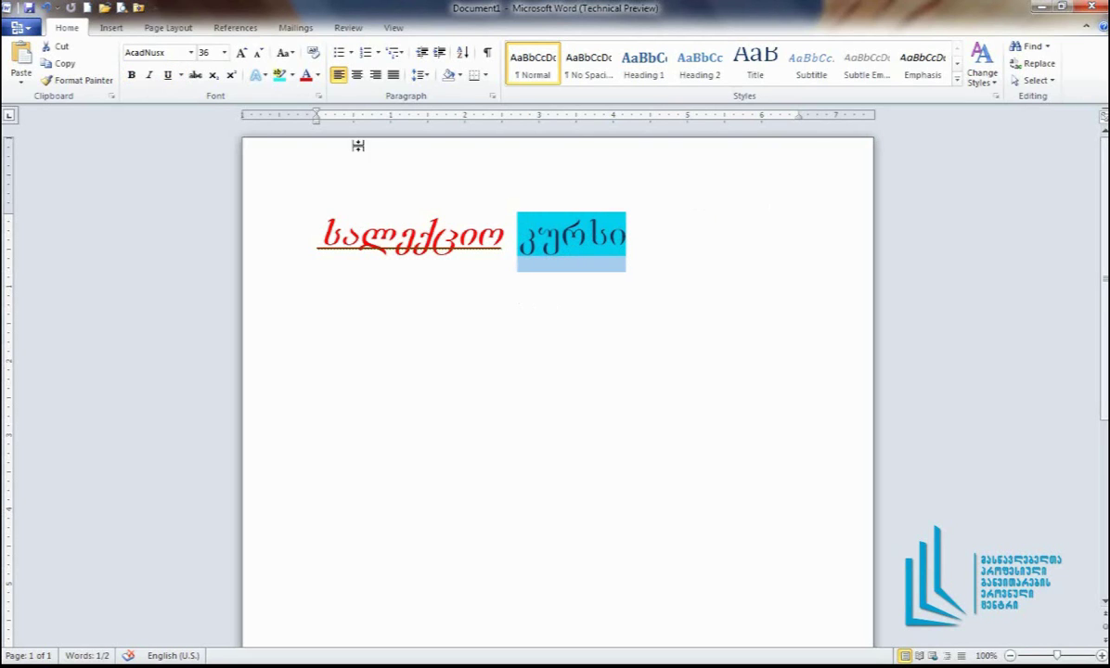
{"action": "left_click", "coordinate": [291, 75]}
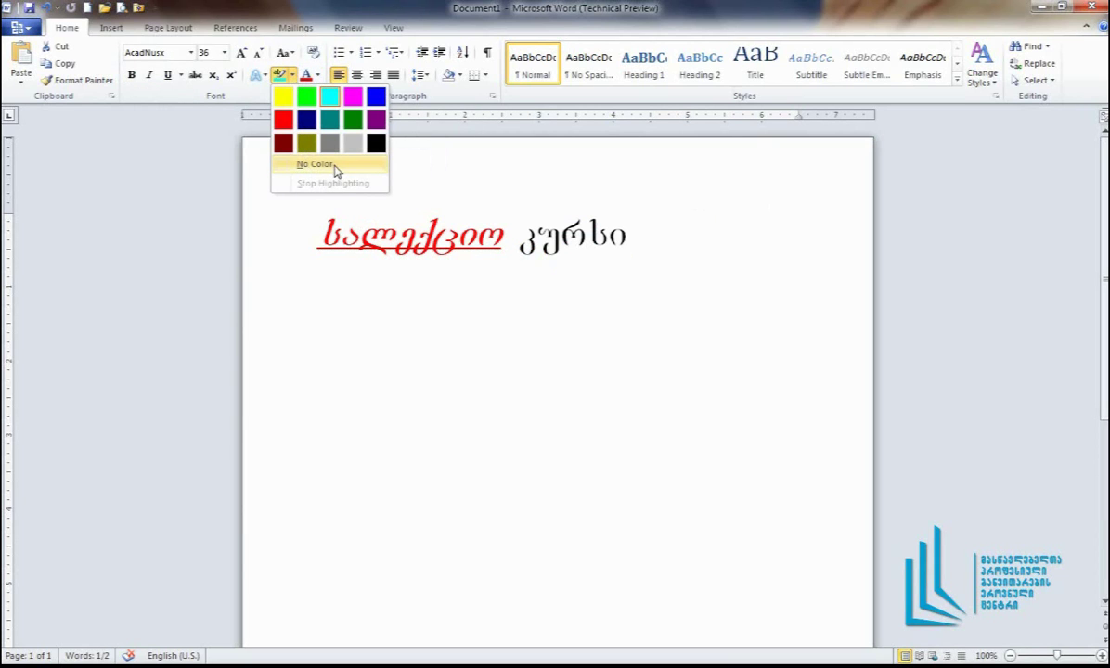
{"action": "left_click", "coordinate": [332, 163]}
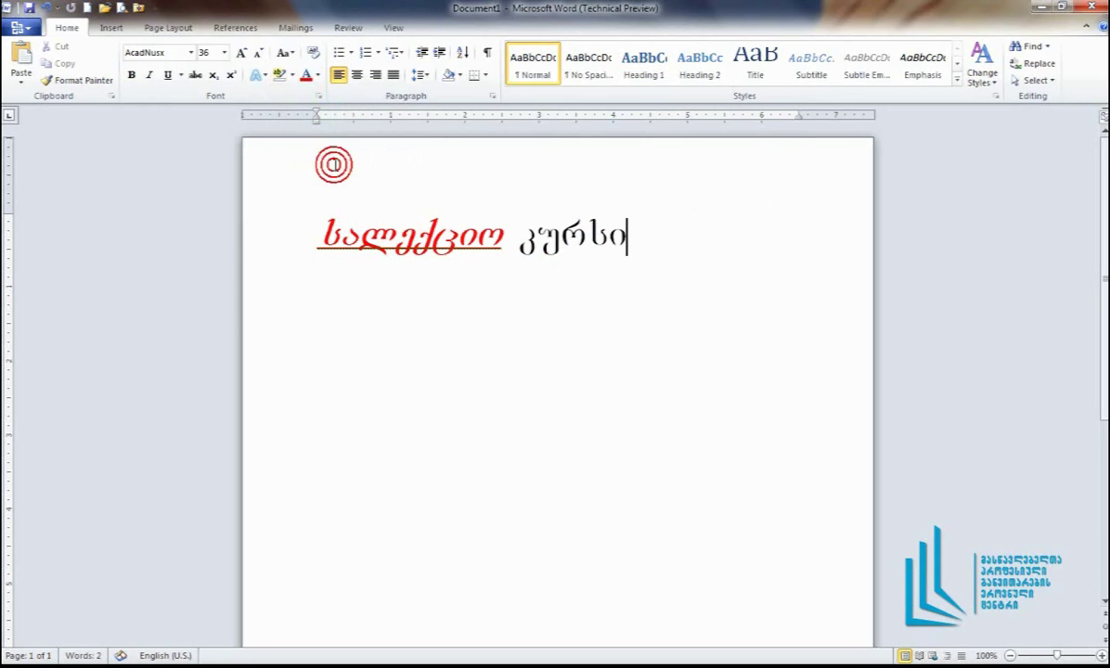
Set the first word's font colour back to Automatic
{"action": "left_click_drag", "start_coordinate": [501, 231], "coordinate": [315, 225]}
{"action": "left_click", "coordinate": [318, 79]}
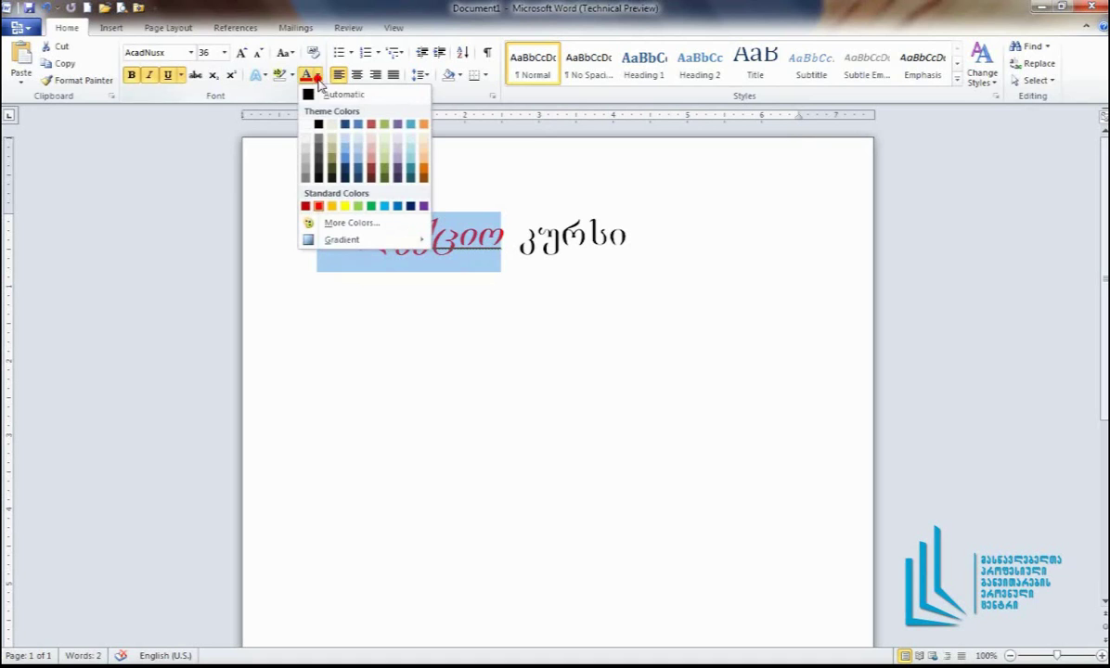
{"action": "left_click", "coordinate": [378, 96]}
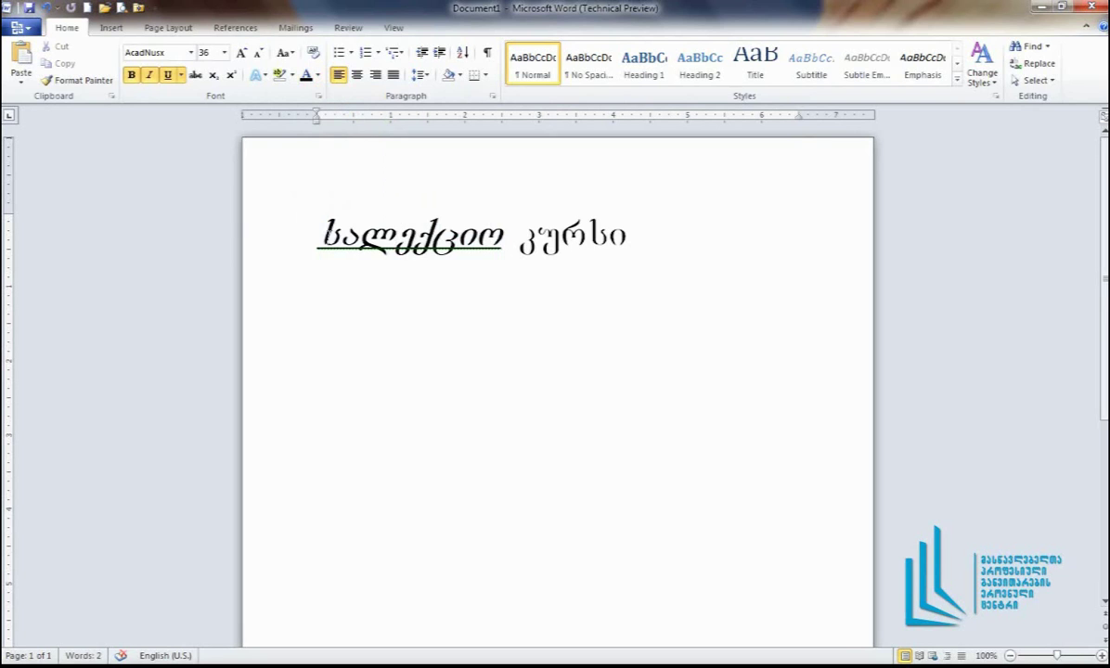
Set the font size of the whole heading line to 28
{"action": "triple_click", "coordinate": [397, 237]}
{"action": "left_click", "coordinate": [223, 53]}
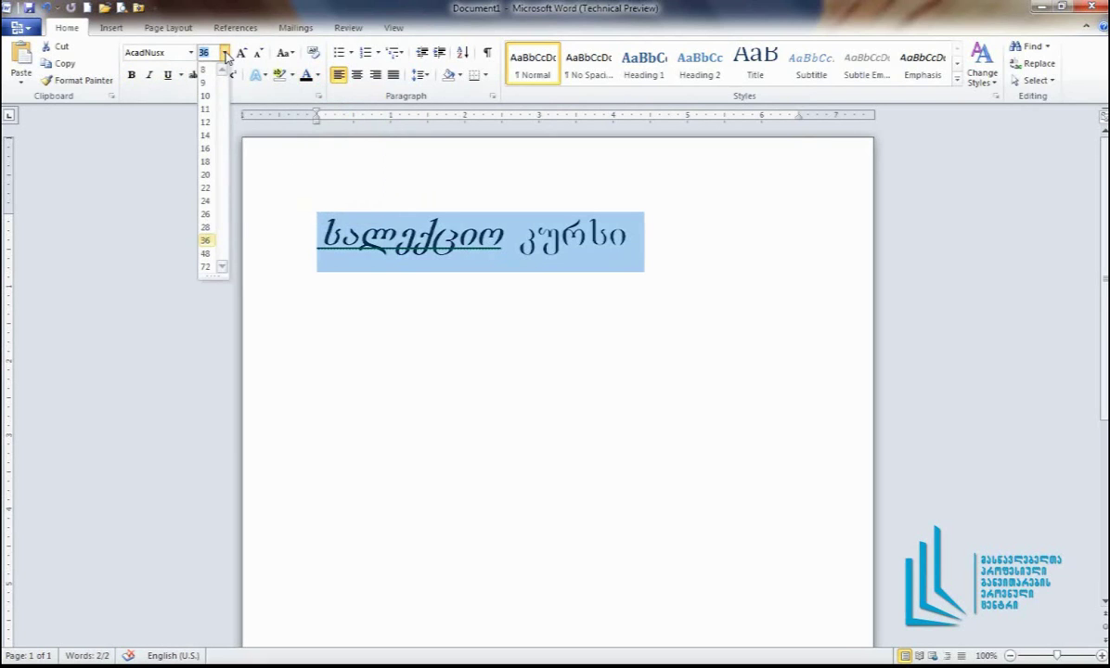
{"action": "left_click", "coordinate": [206, 228]}
{"action": "left_click", "coordinate": [590, 222]}
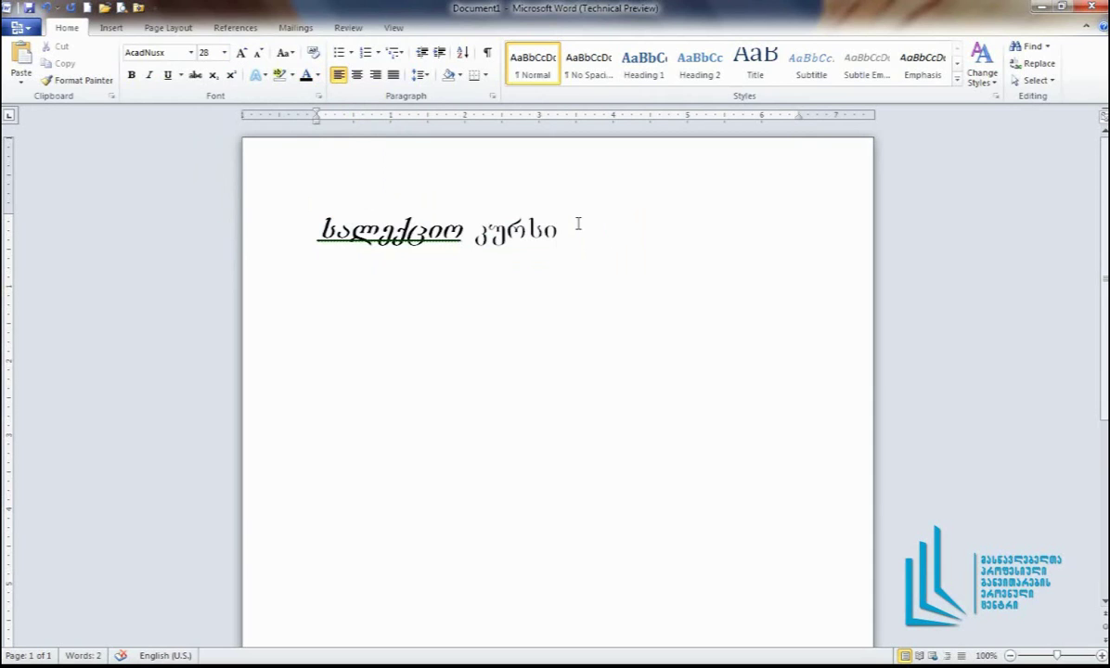
Centre the whole heading line and follow with right alignment
{"action": "left_click_drag", "start_coordinate": [577, 223], "coordinate": [303, 215]}
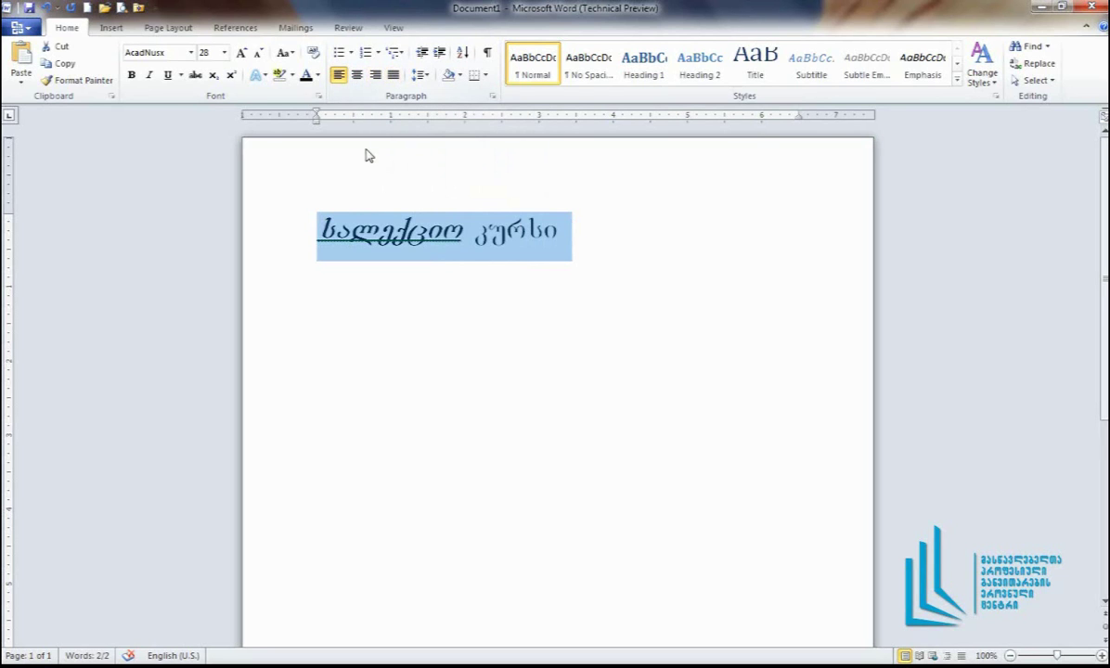
{"action": "left_click", "coordinate": [357, 77]}
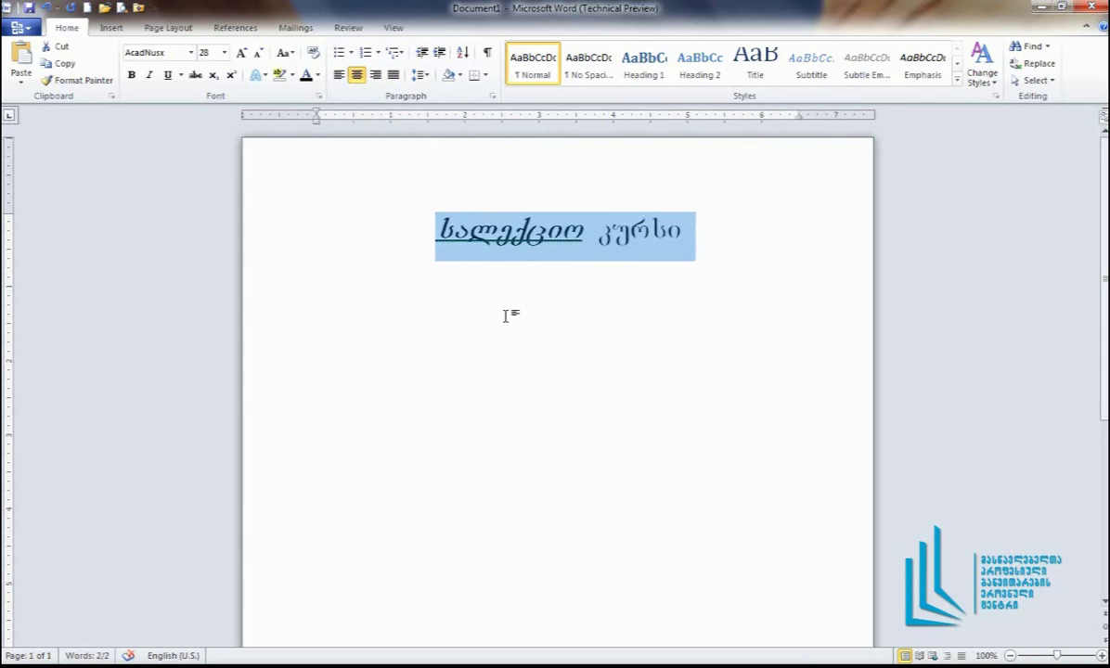
{"action": "left_click", "coordinate": [375, 74]}
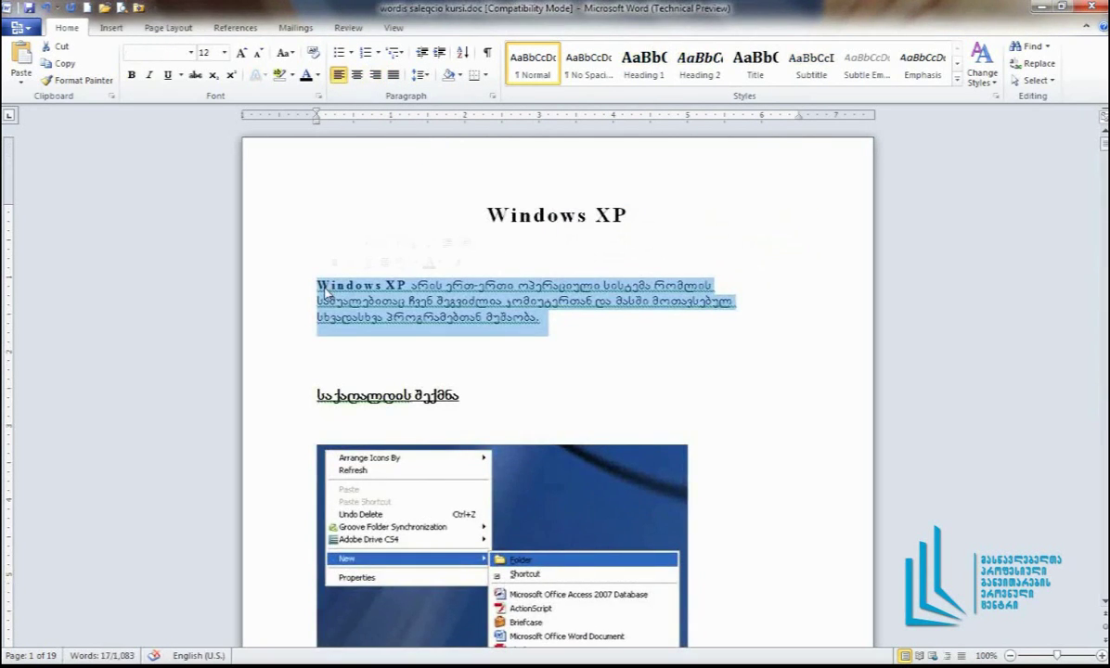
Justify the selected introductory paragraph below the Windows XP title
{"action": "left_click", "coordinate": [393, 75]}
{"action": "left_click", "coordinate": [798, 250]}
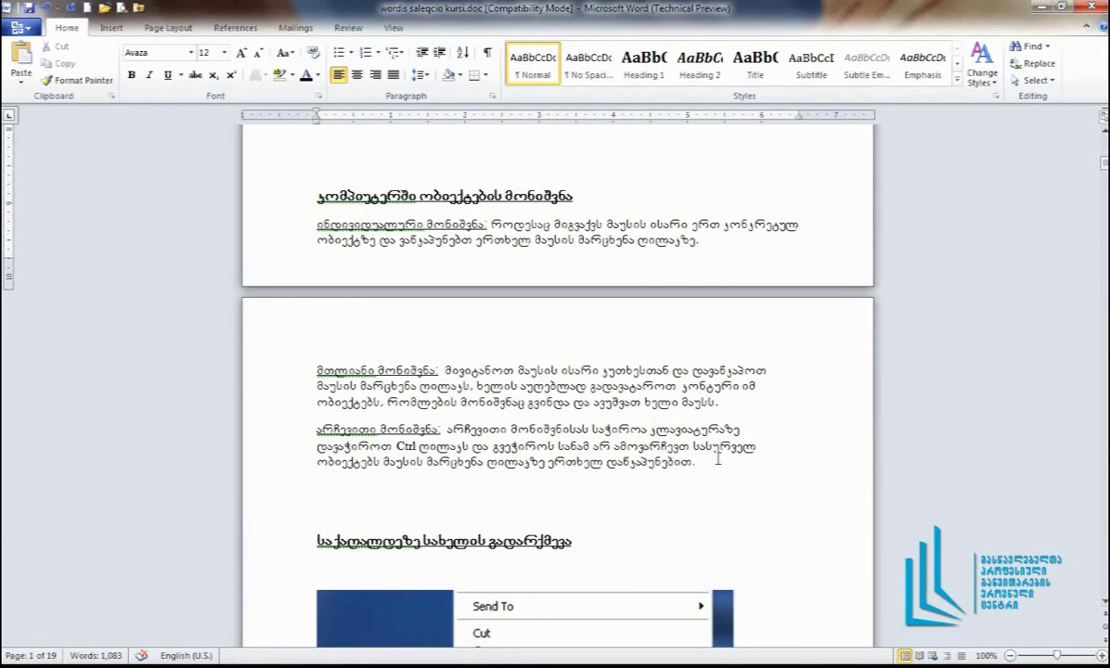
Preview bullets on the first two paragraphs of page 2, and turn these paragraphs into a numbered list in the 1) 2) 3) format
{"action": "left_click_drag", "start_coordinate": [711, 461], "coordinate": [304, 348]}
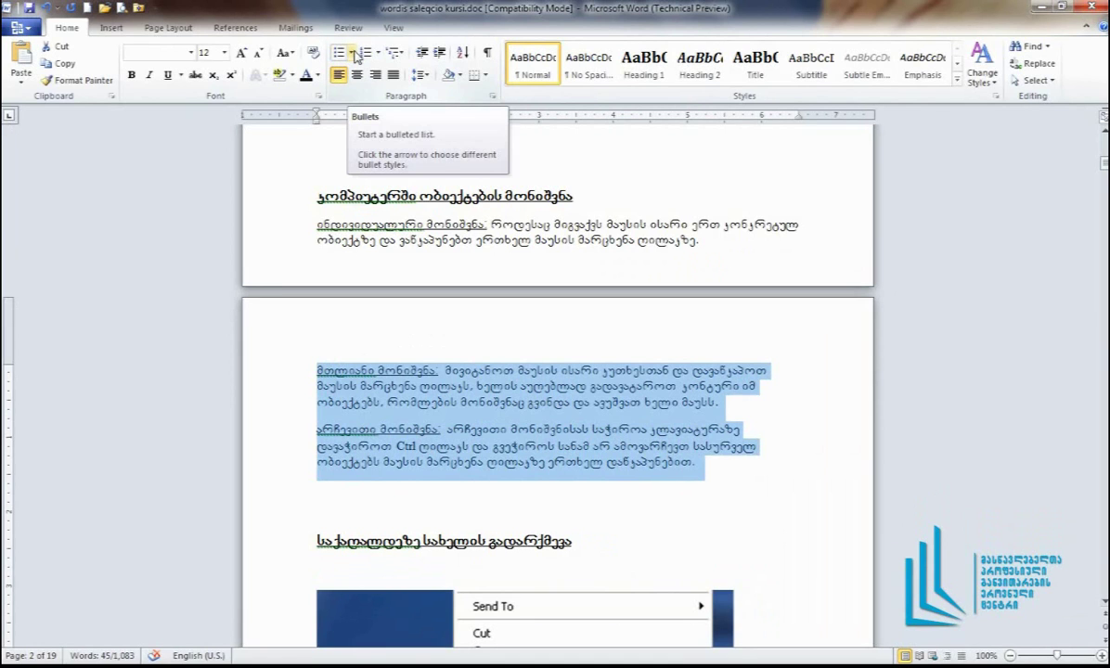
{"action": "left_click", "coordinate": [352, 53]}
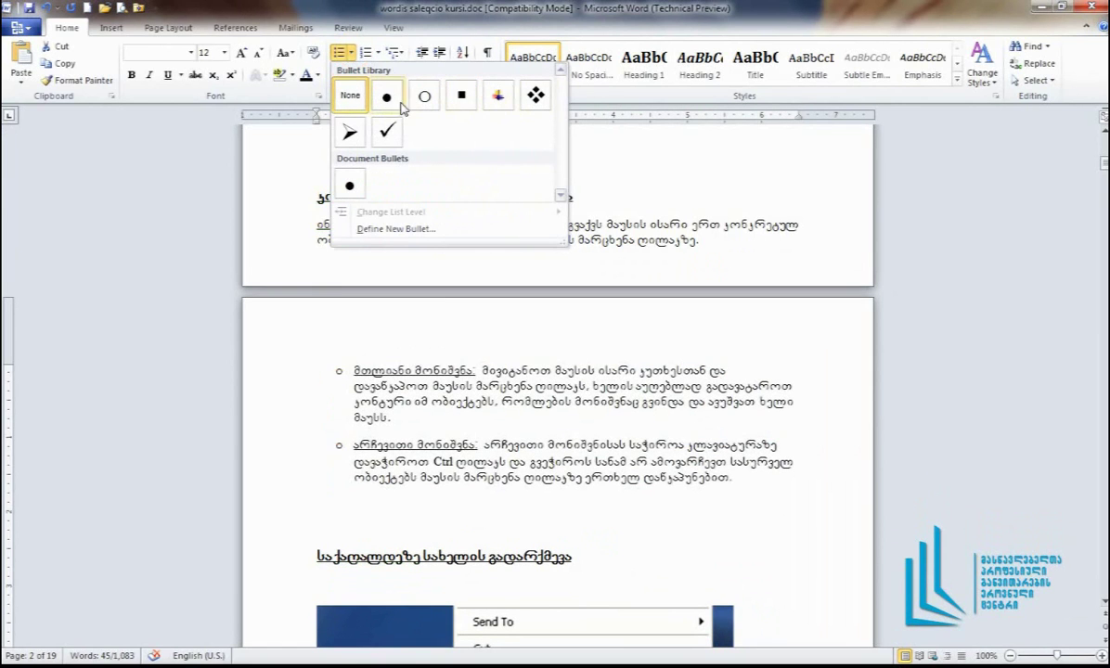
{"action": "left_click", "coordinate": [380, 48]}
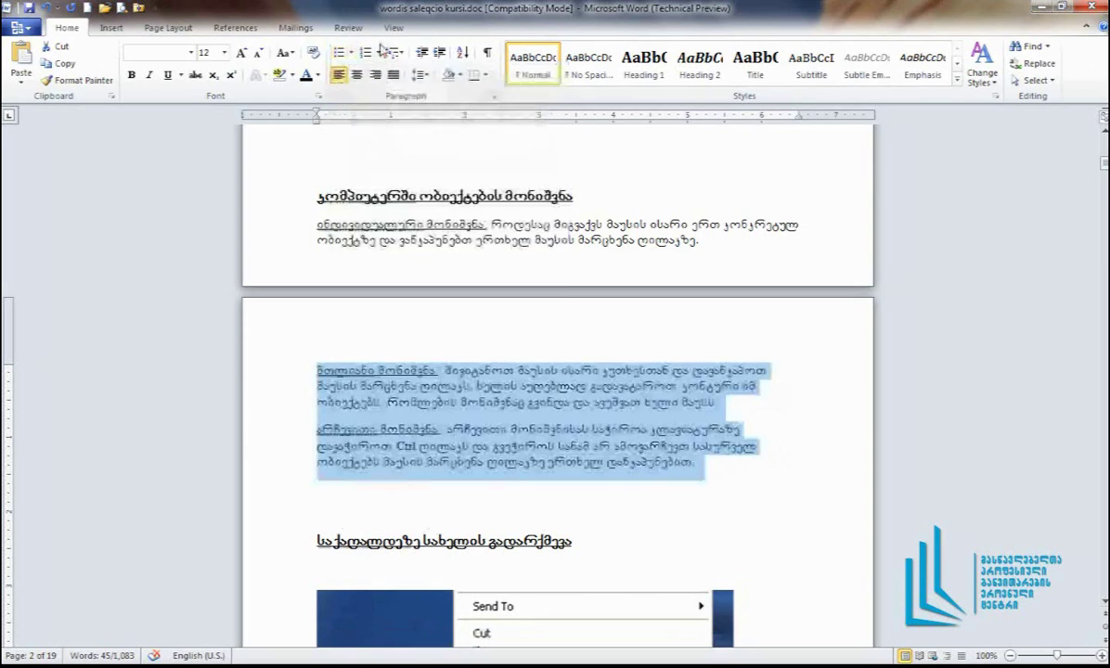
{"action": "left_click", "coordinate": [376, 53]}
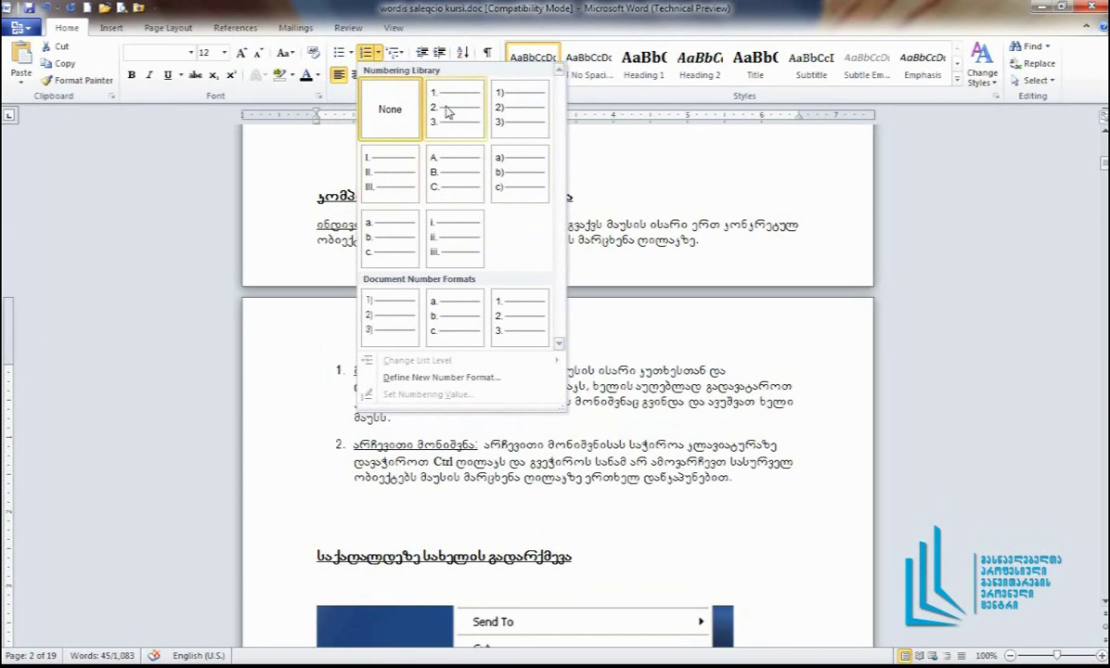
{"action": "left_click", "coordinate": [367, 302]}
{"action": "left_click", "coordinate": [399, 423]}
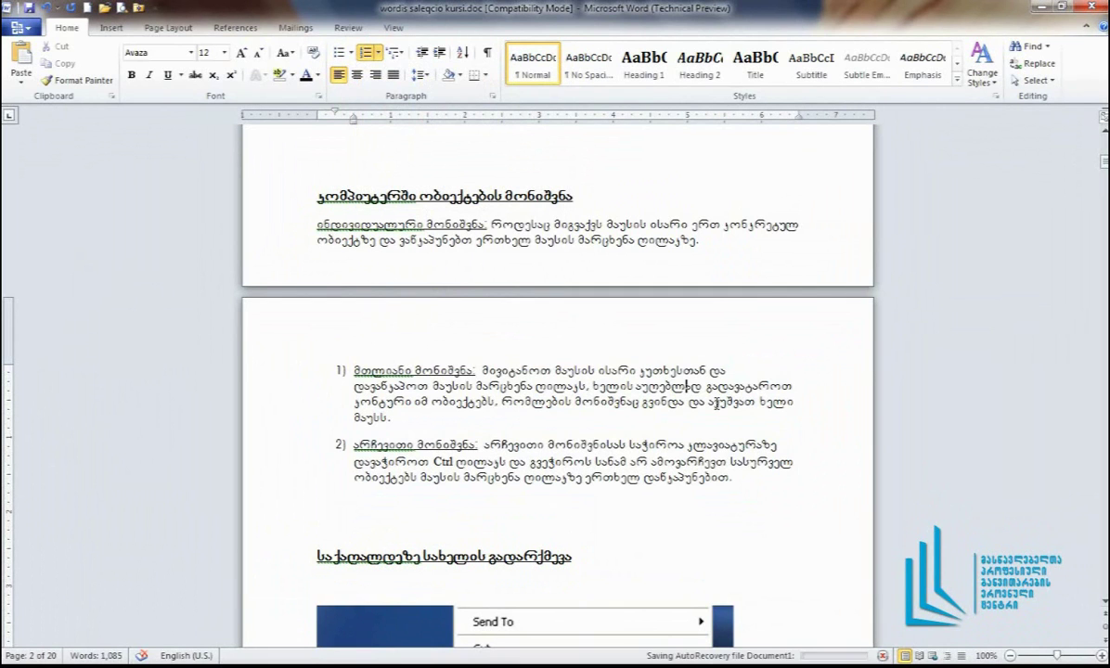
Examine the font, highlight, bullet and numbering options offered for the items of the numbered list
{"action": "right_click", "coordinate": [620, 408]}
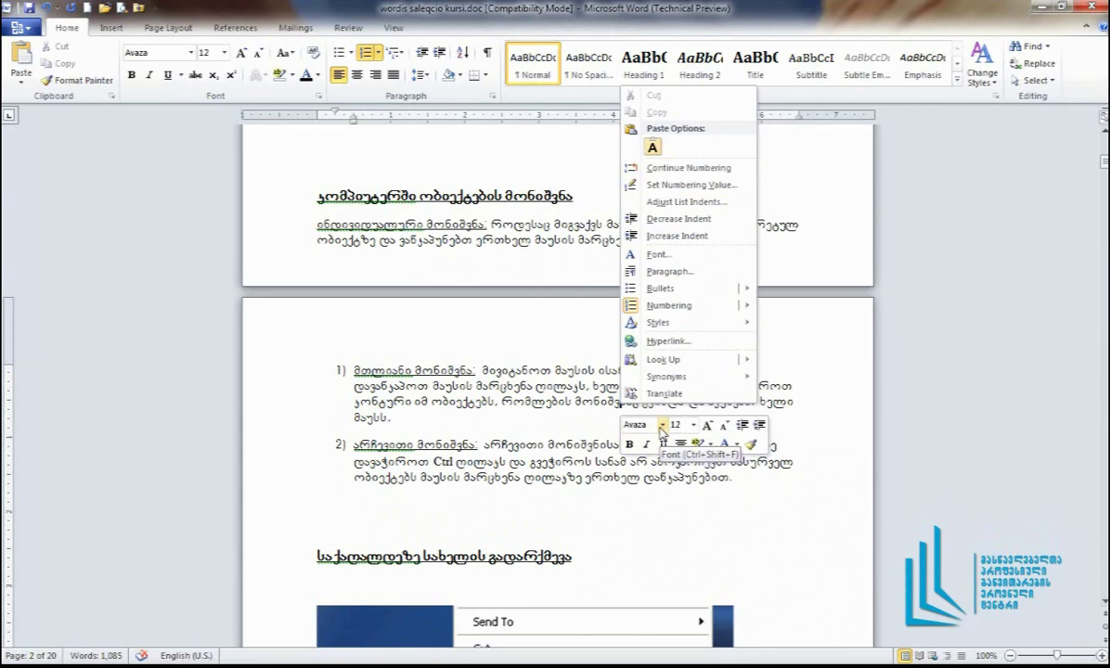
{"action": "left_click", "coordinate": [661, 424]}
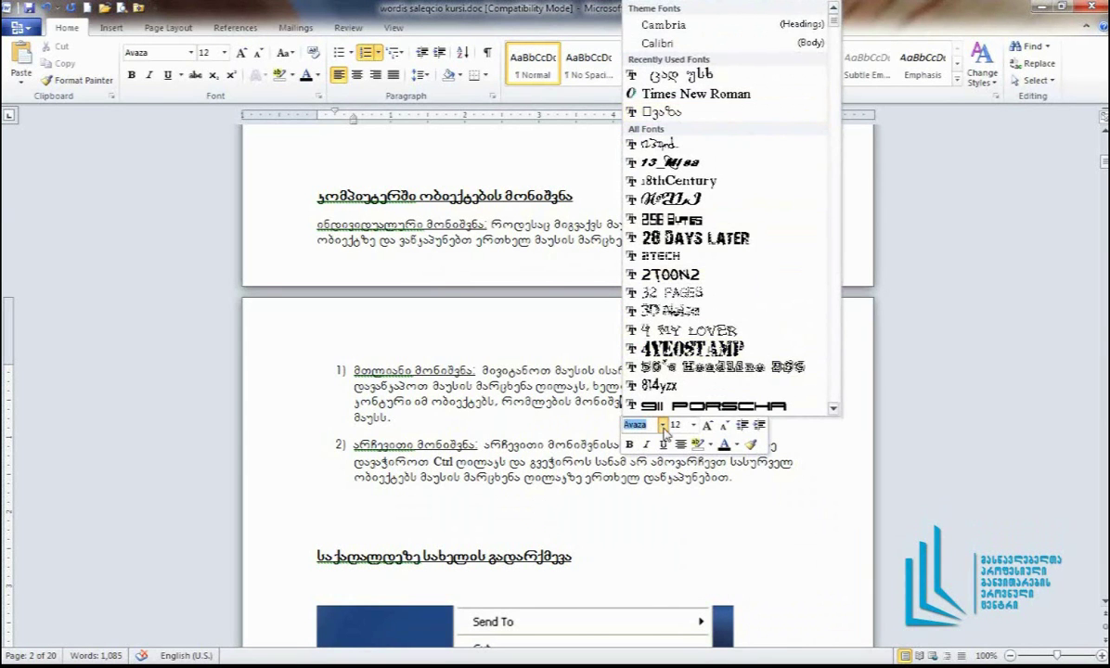
{"action": "left_click", "coordinate": [663, 427]}
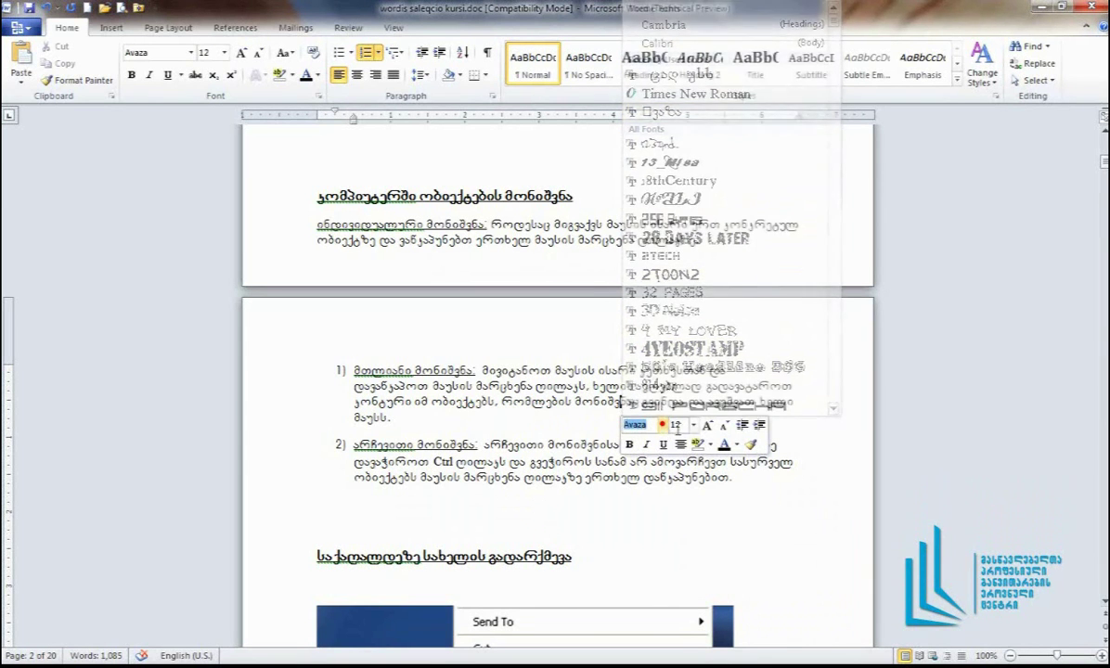
{"action": "left_click", "coordinate": [712, 445]}
{"action": "left_click", "coordinate": [712, 444]}
{"action": "right_click", "coordinate": [537, 463]}
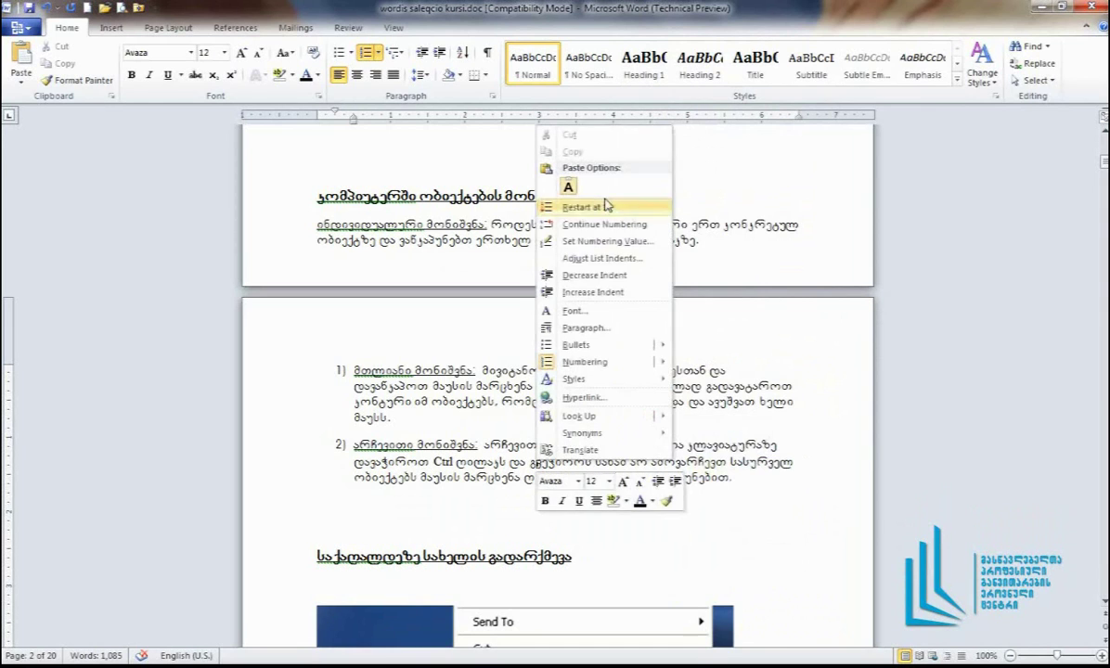
{"action": "mouse_move", "coordinate": [594, 371]}
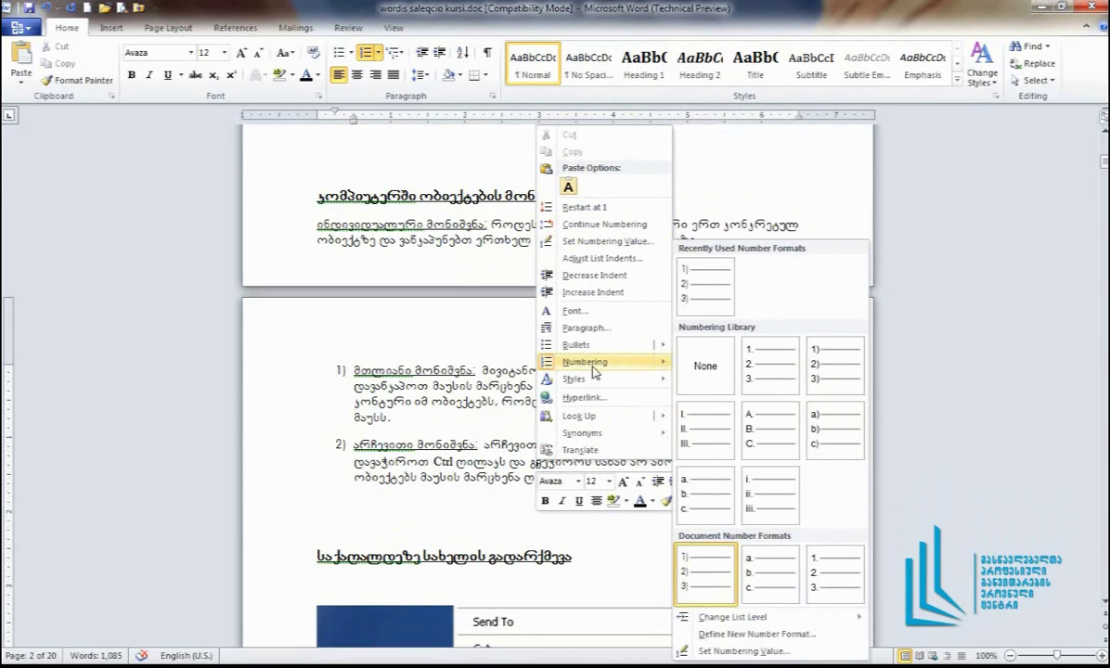
{"action": "mouse_move", "coordinate": [575, 345]}
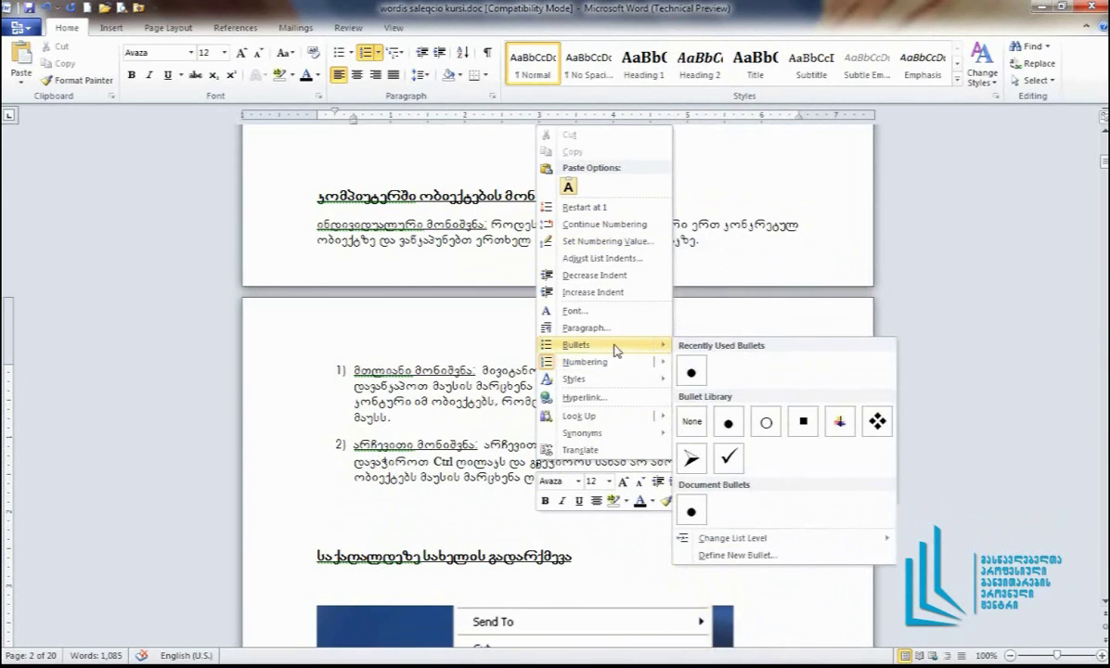
{"action": "mouse_move", "coordinate": [640, 363]}
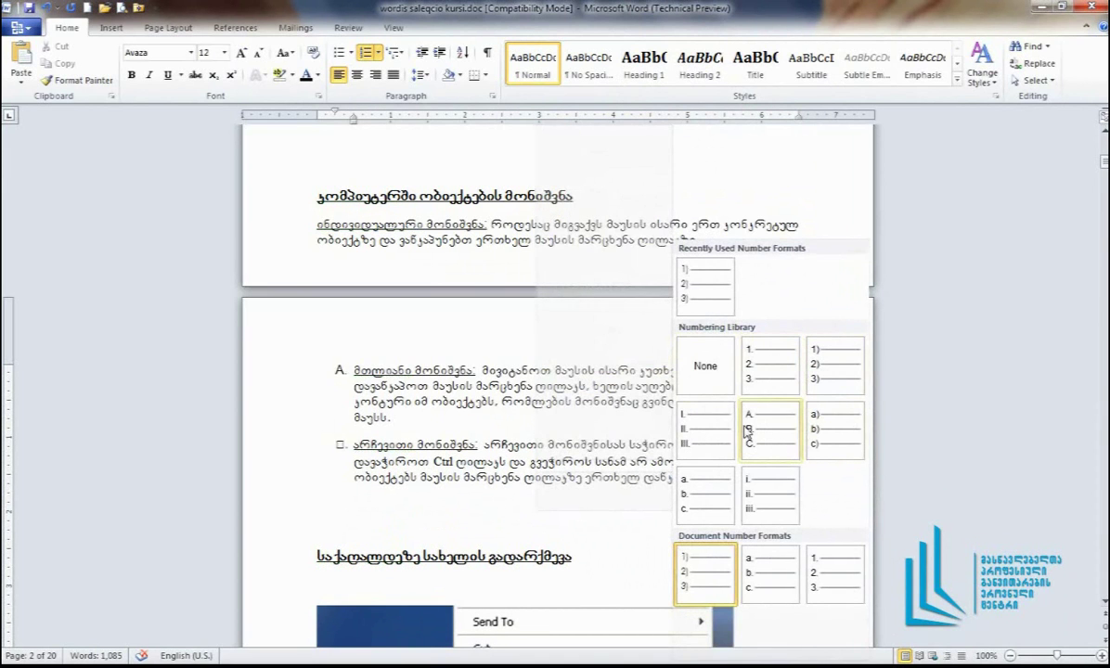
{"action": "left_click", "coordinate": [503, 419]}
{"action": "scroll", "coordinate": [528, 402], "scroll_direction": "up", "scroll_amount": 1}
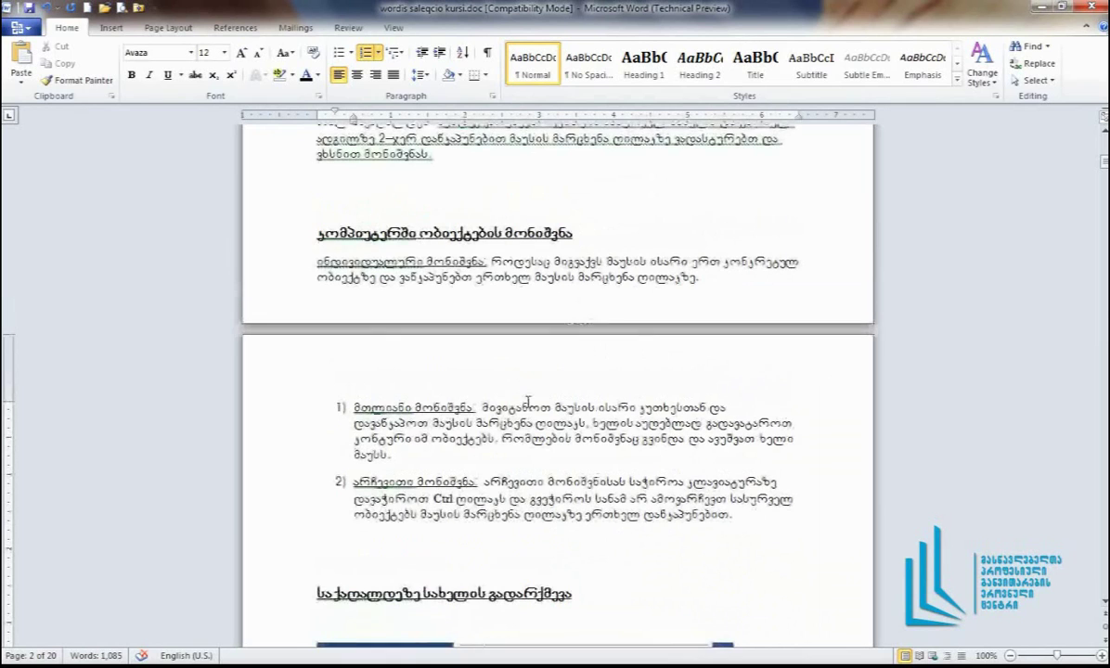
{"action": "right_click", "coordinate": [524, 445]}
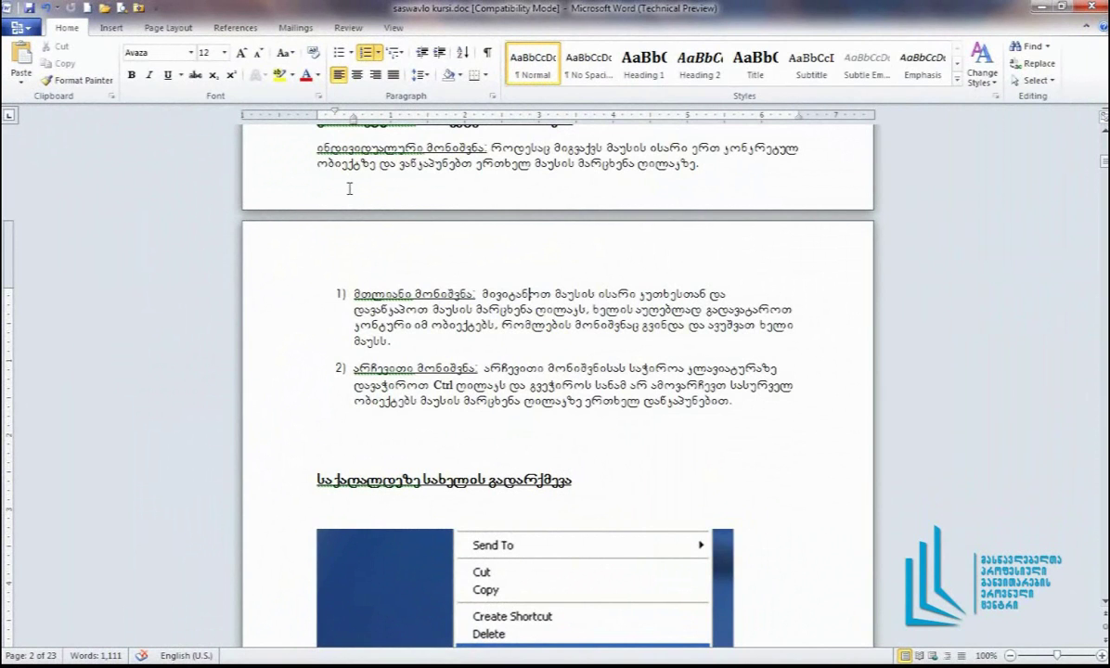
Copy the full text of the first numbered item on page 2 of saswavlo kursi.doc
{"action": "left_click_drag", "start_coordinate": [394, 341], "coordinate": [345, 289]}
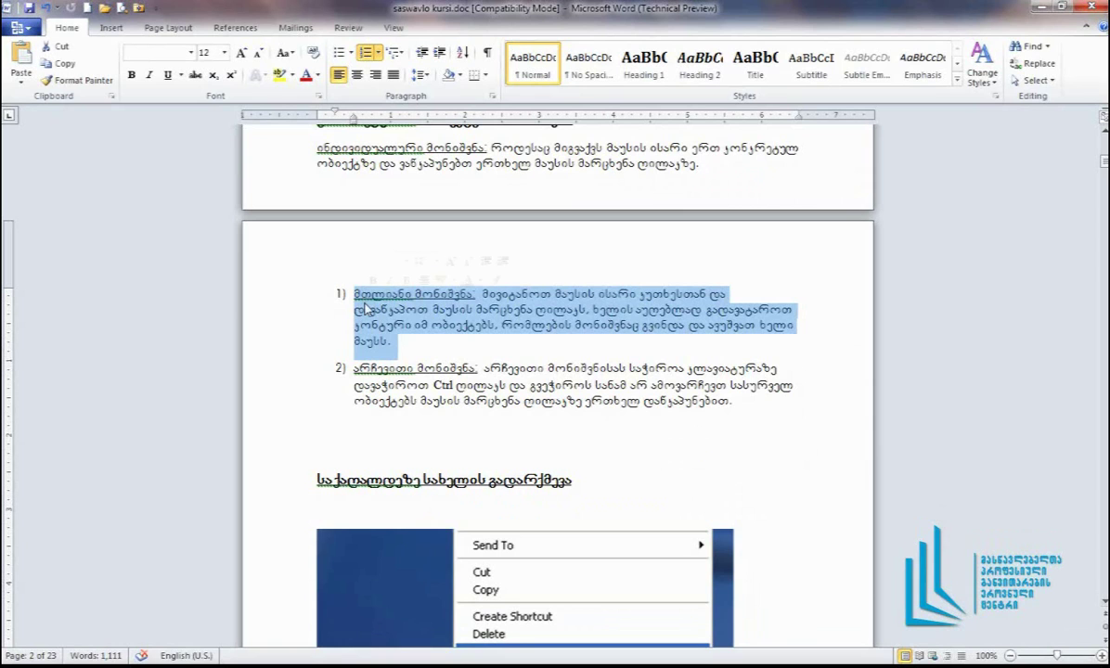
{"action": "right_click", "coordinate": [548, 312]}
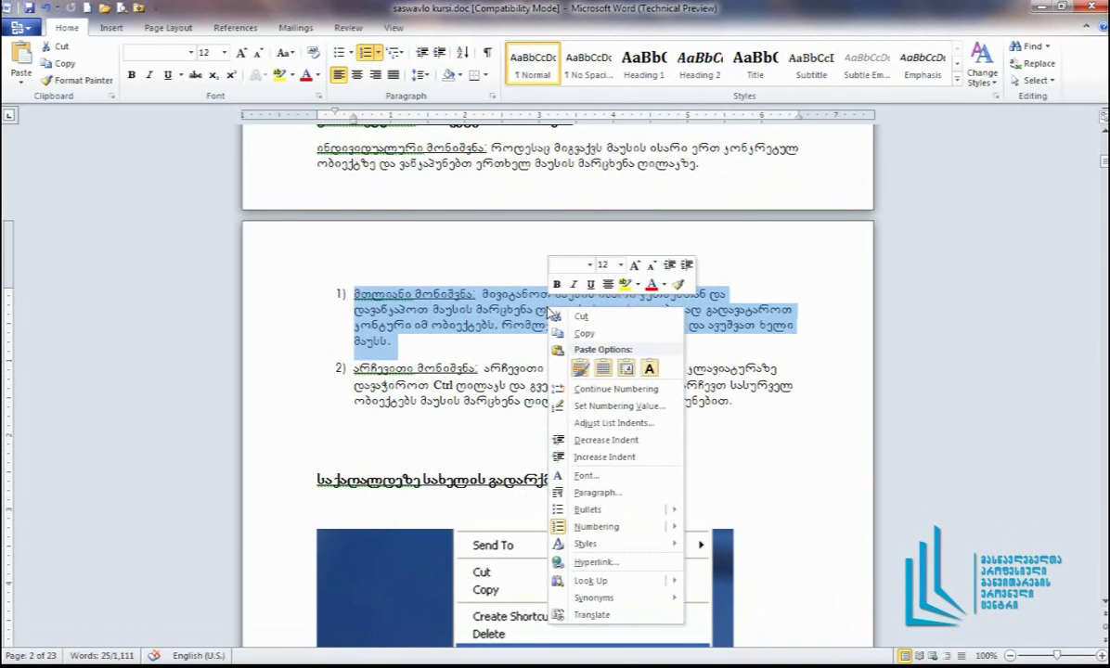
{"action": "left_click", "coordinate": [597, 336]}
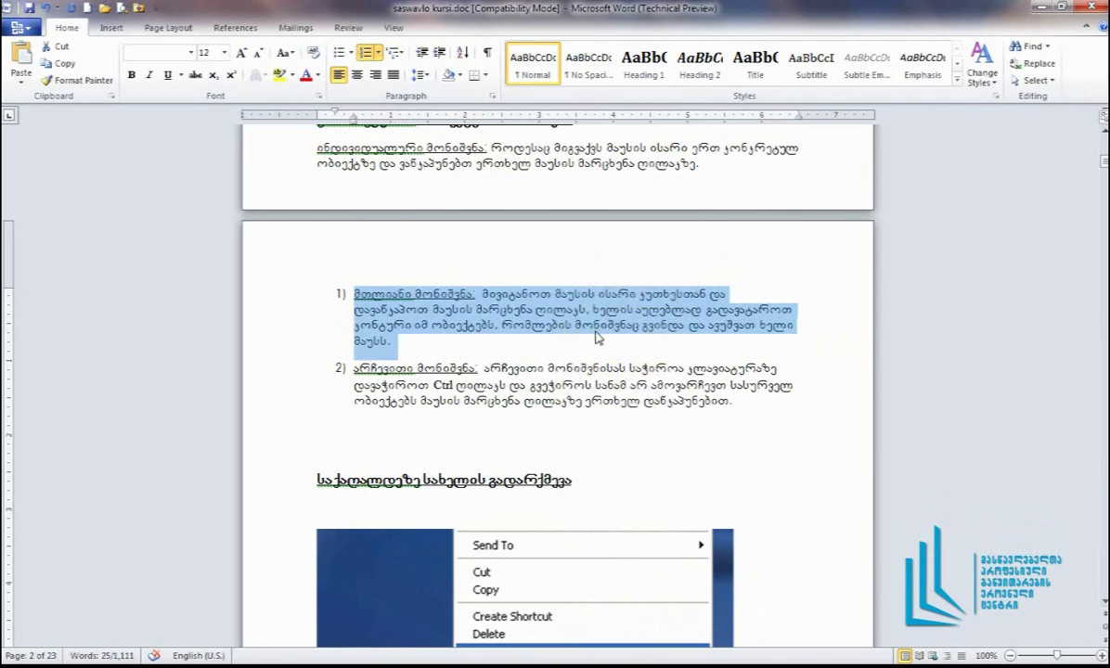
{"action": "left_click", "coordinate": [560, 320]}
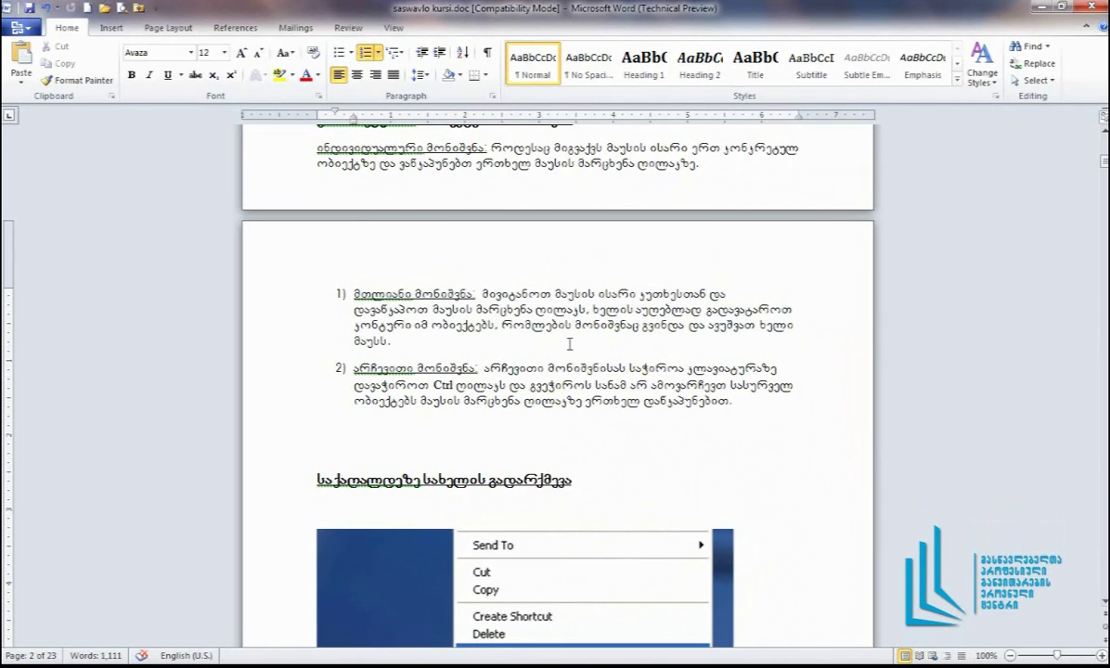
Start a new paragraph outside the list after item 2 and paste the copied item there twice
{"action": "left_click", "coordinate": [746, 413]}
{"action": "key", "text": "Return"}
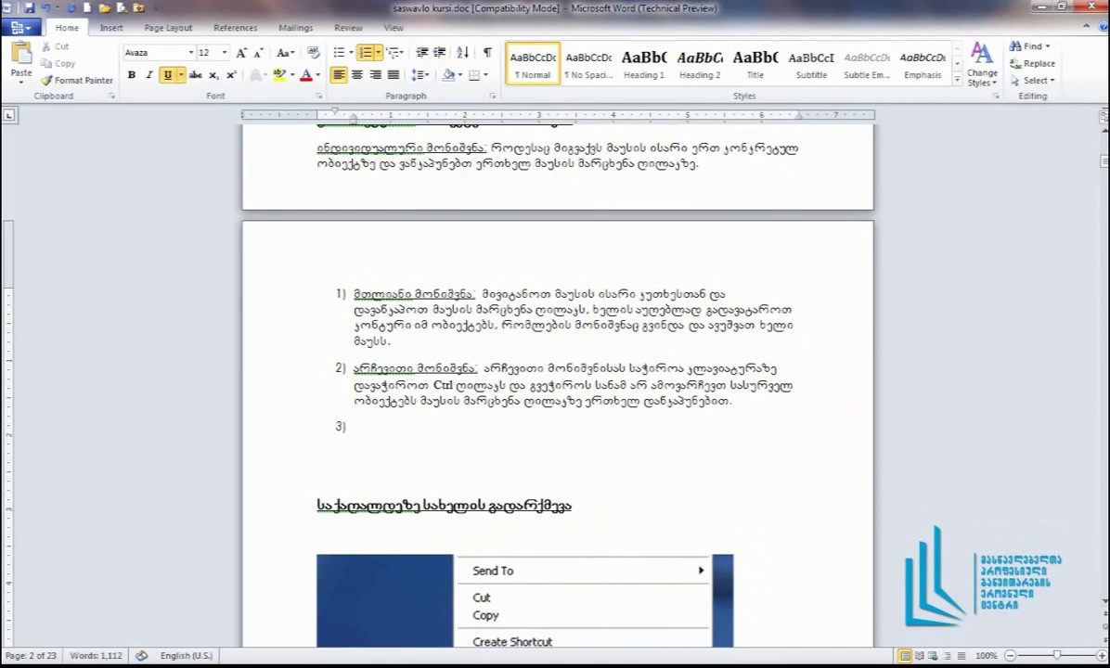
{"action": "key", "text": "Return"}
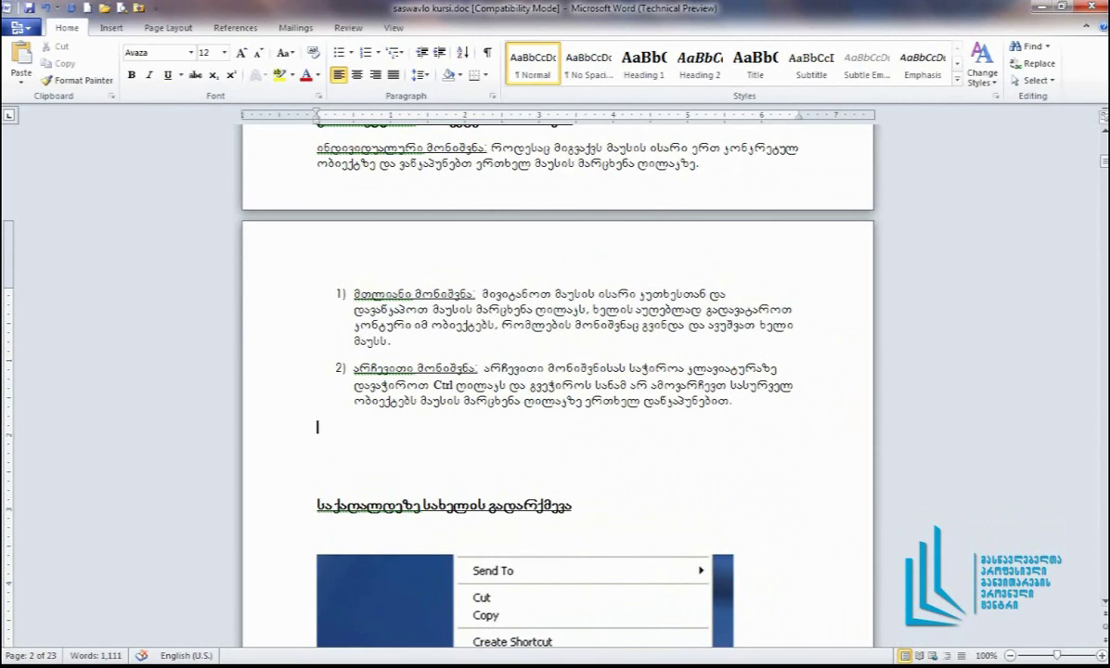
{"action": "key", "text": "ctrl+v"}
{"action": "key", "text": "ctrl+v"}
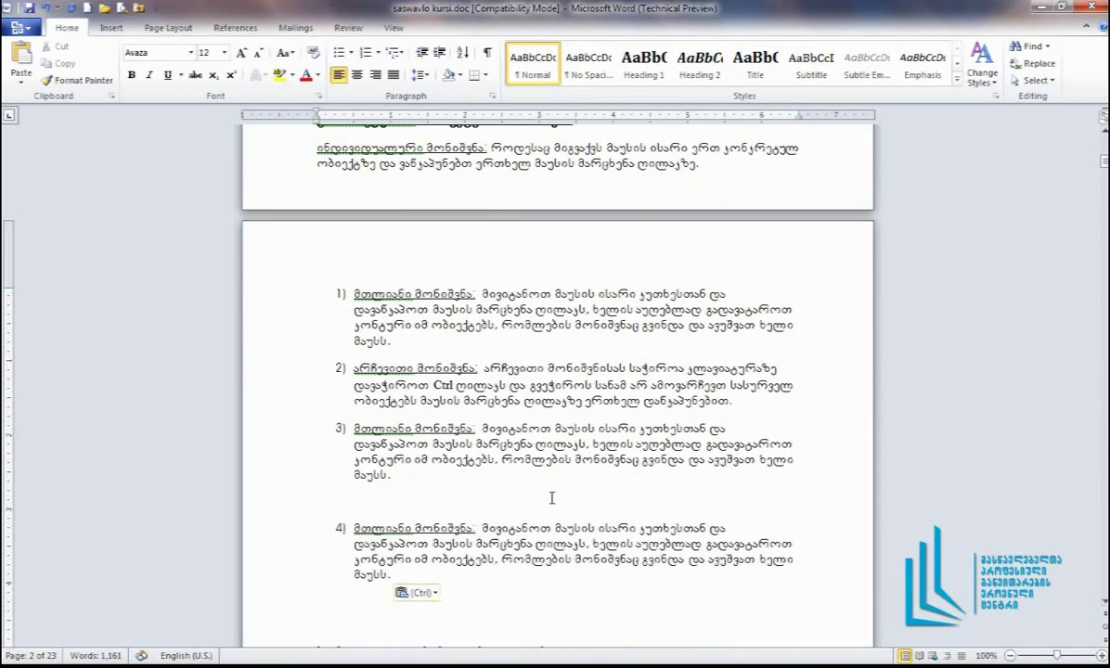
Cut the entire fourth item of the numbered list on page 2
{"action": "scroll", "coordinate": [551, 498], "scroll_direction": "down", "scroll_amount": 2}
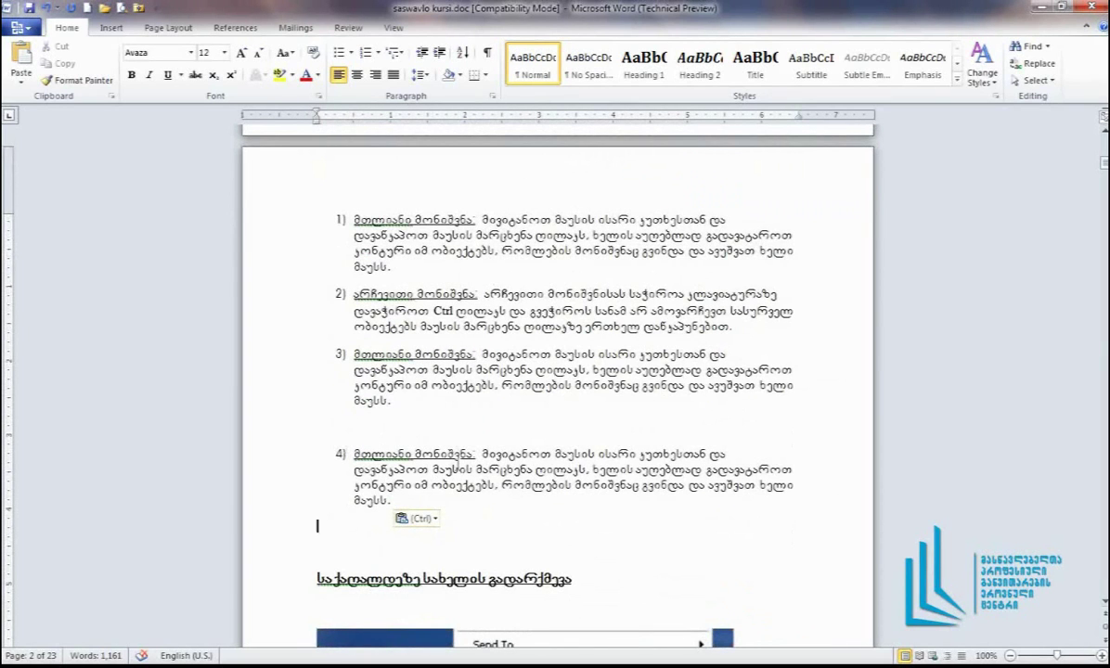
{"action": "left_click_drag", "start_coordinate": [353, 219], "coordinate": [394, 266]}
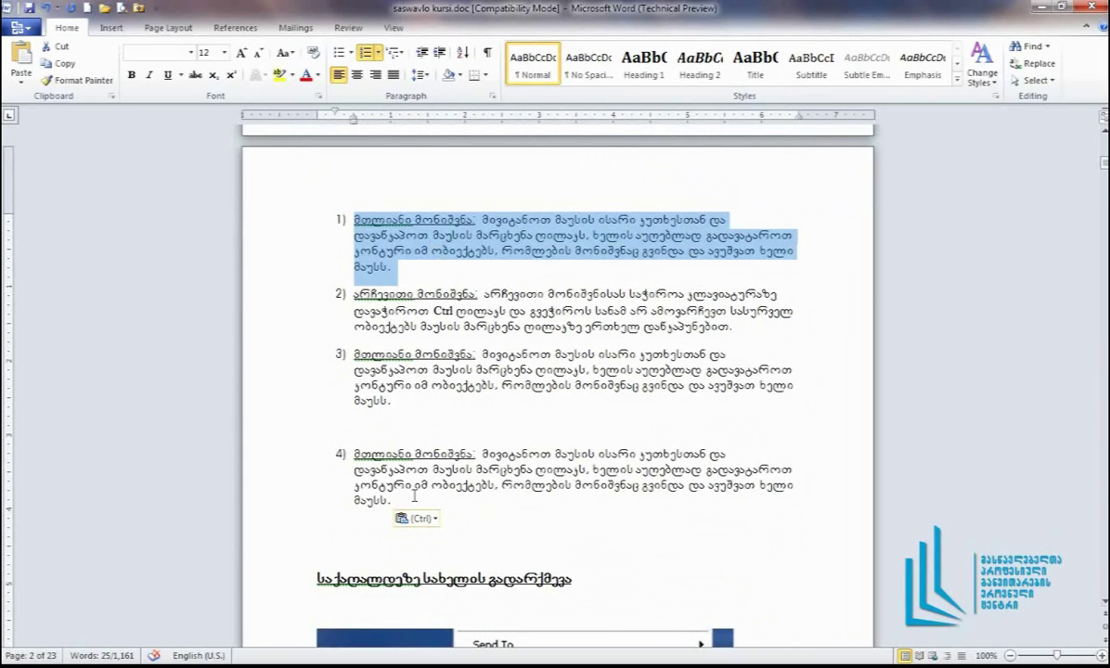
{"action": "triple_click", "coordinate": [386, 462]}
{"action": "left_click", "coordinate": [470, 428]}
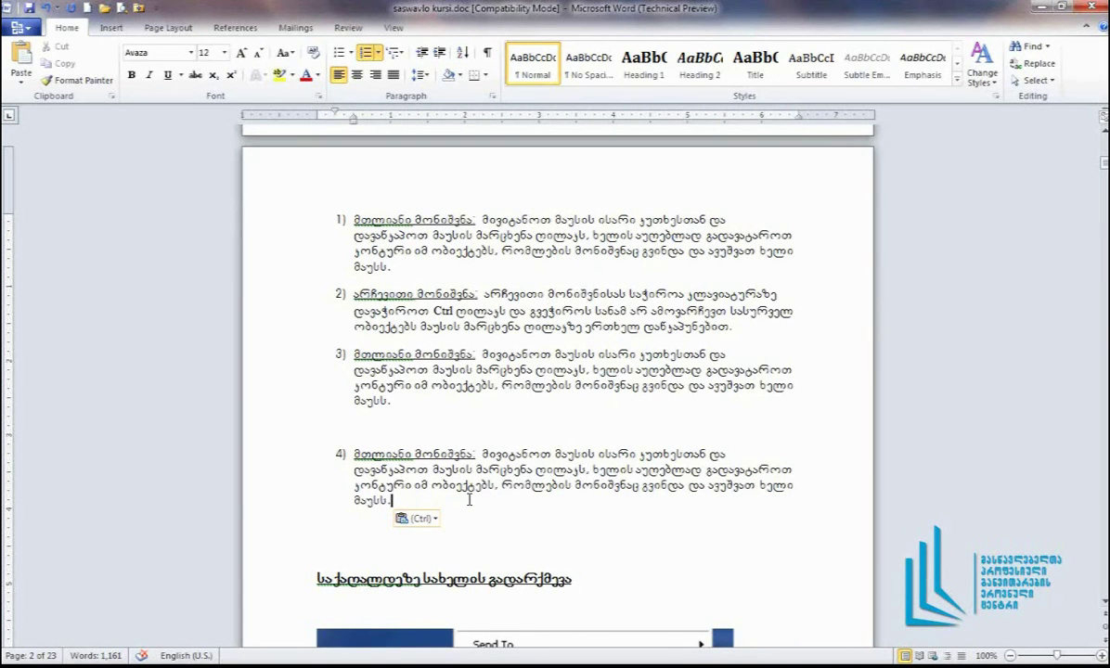
{"action": "left_click_drag", "start_coordinate": [468, 499], "coordinate": [360, 459]}
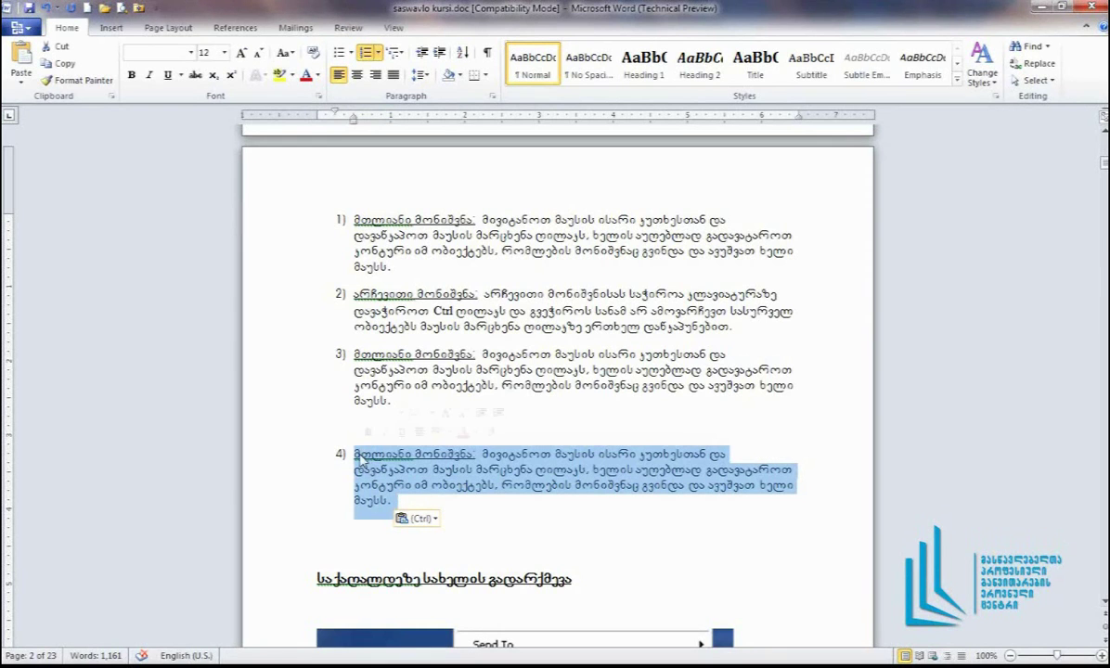
{"action": "right_click", "coordinate": [552, 458]}
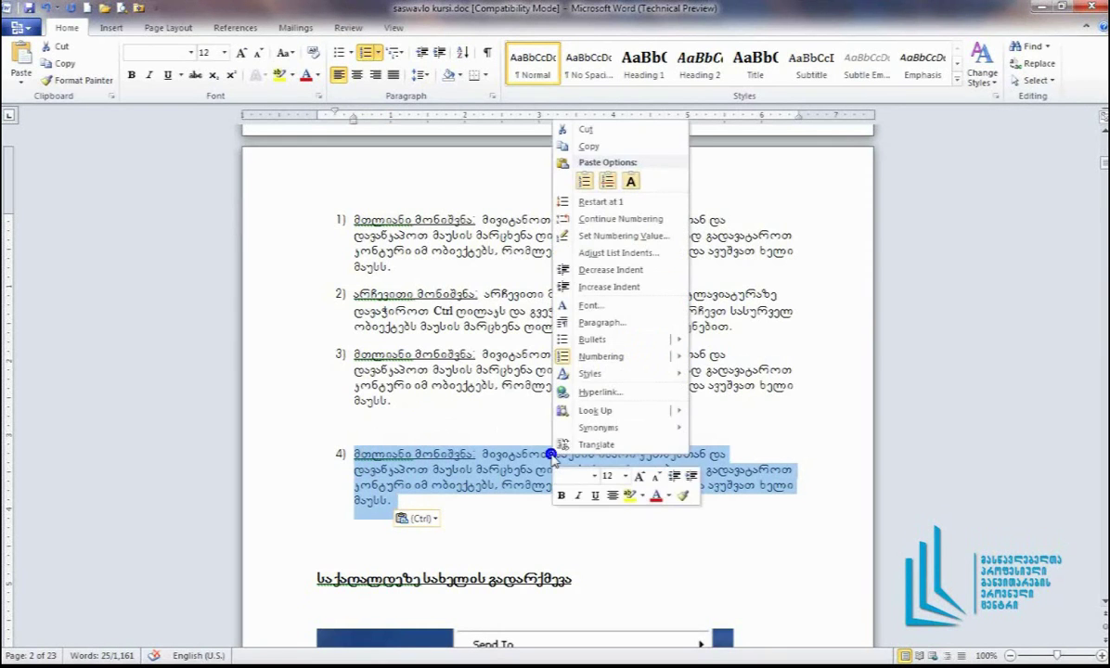
{"action": "left_click", "coordinate": [594, 137]}
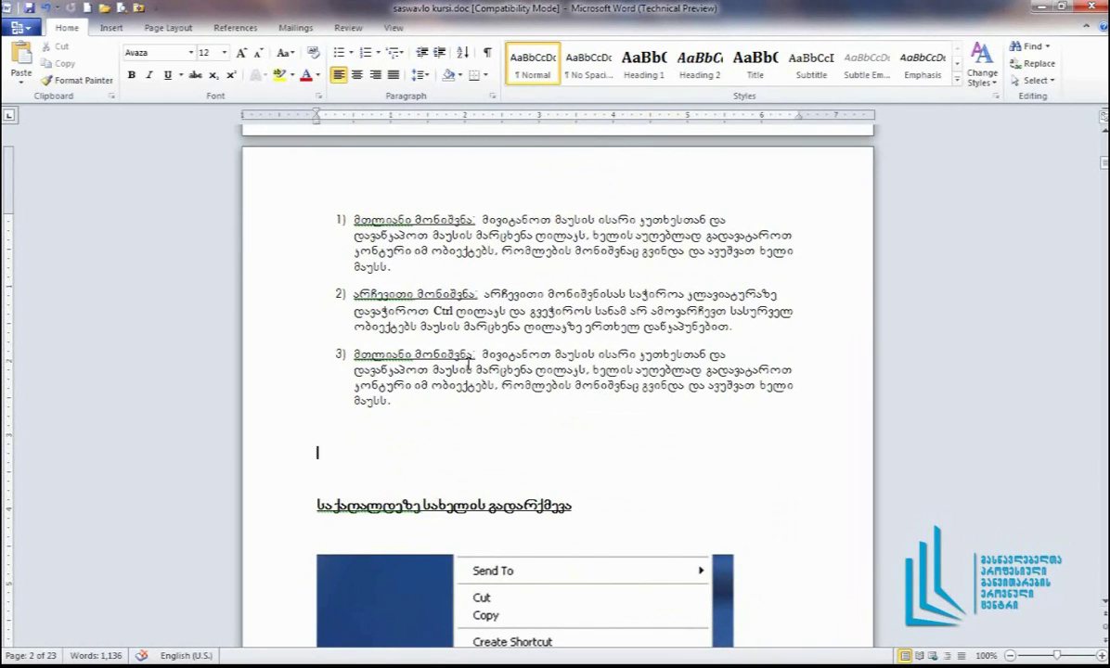
Paste the cut item into the empty paragraph below the "6. Views" line at the end of page 3
{"action": "scroll", "coordinate": [468, 366], "scroll_direction": "down", "scroll_amount": 10}
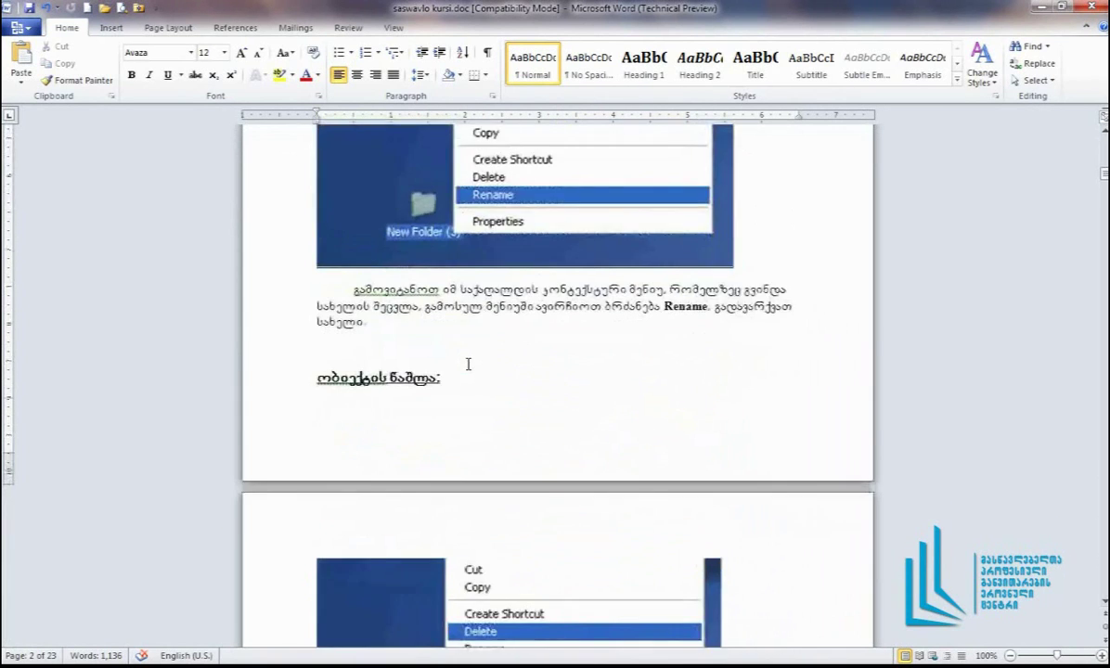
{"action": "scroll", "coordinate": [469, 365], "scroll_direction": "down", "scroll_amount": 13}
{"action": "left_click", "coordinate": [317, 492]}
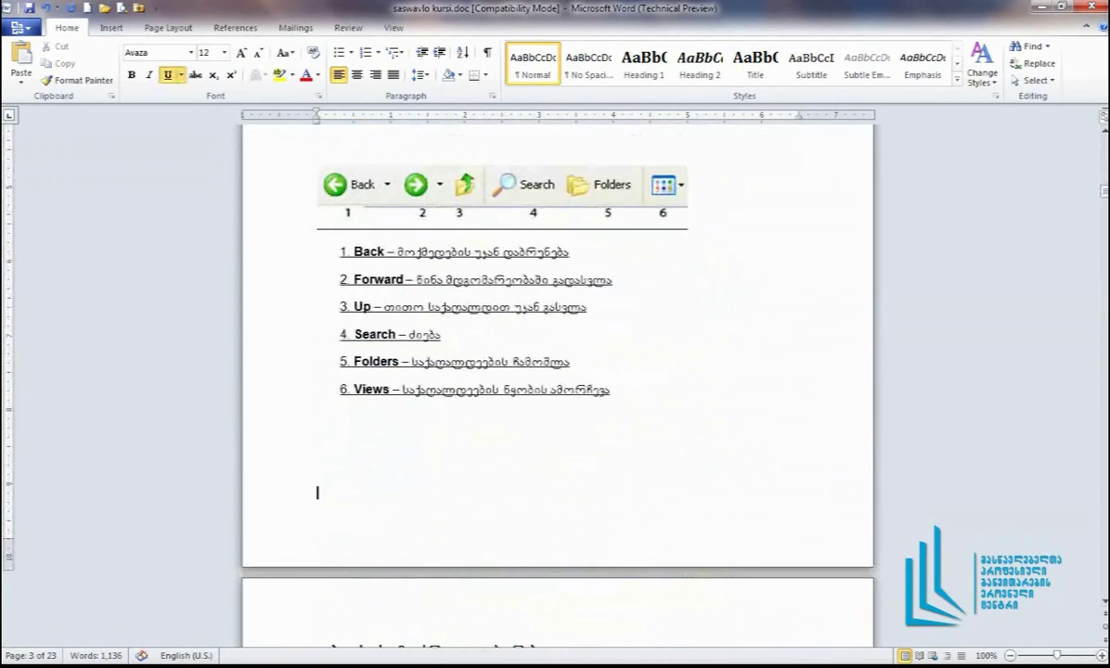
{"action": "key", "text": "ctrl+v"}
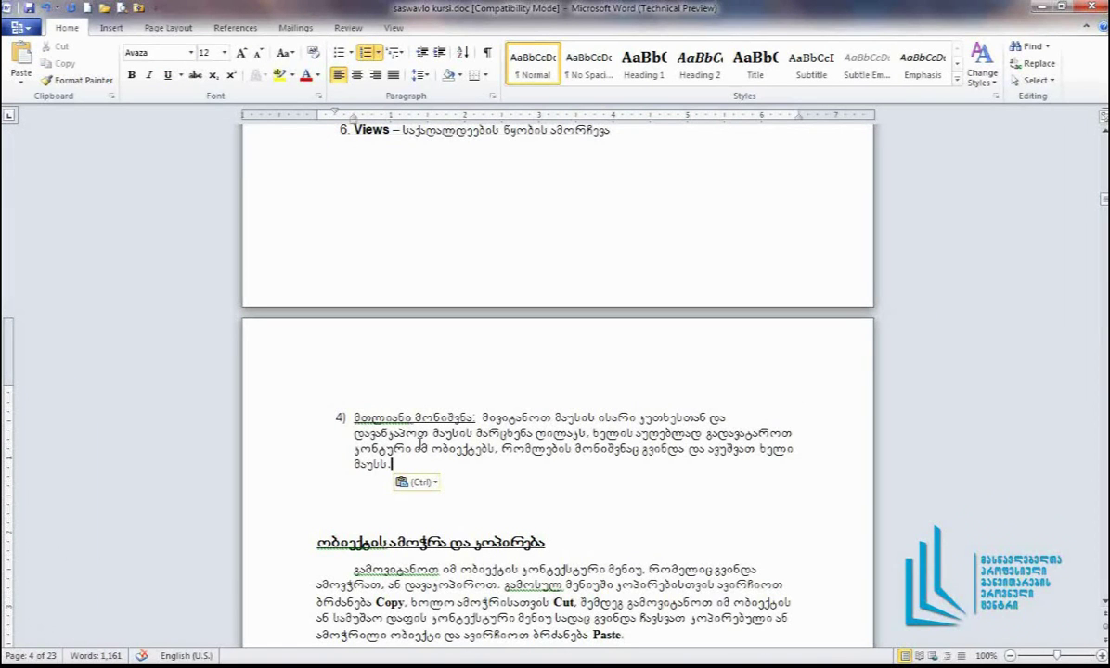
Copy the pasted item at the start of page 4, add two blank paragraphs below it and paste the copy there
{"action": "left_click_drag", "start_coordinate": [497, 461], "coordinate": [341, 418]}
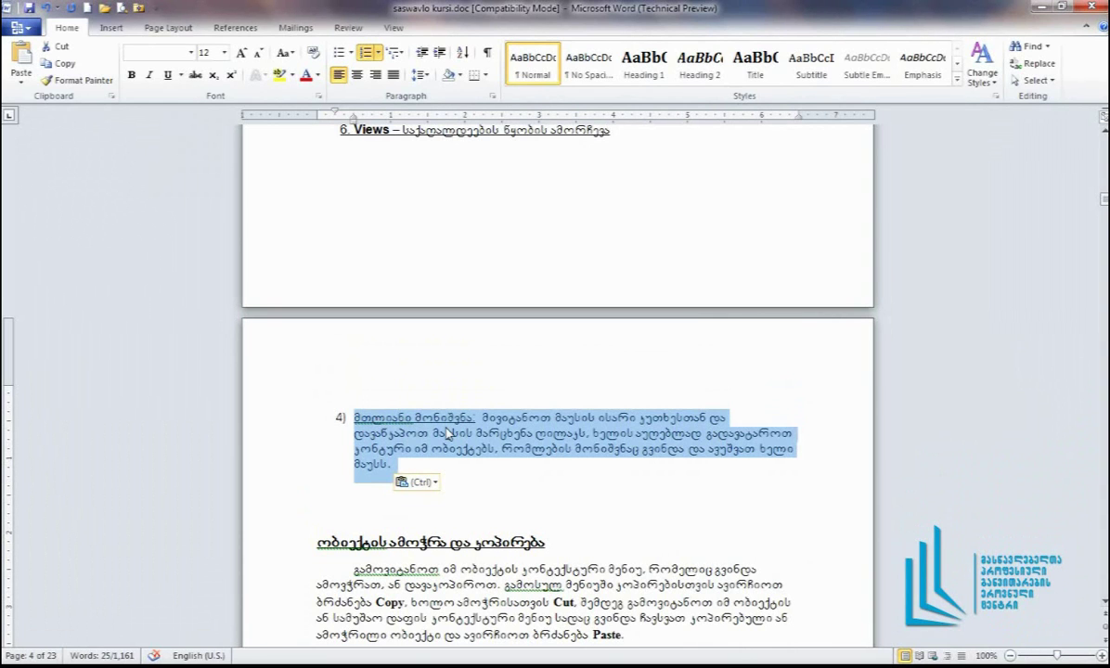
{"action": "key", "text": "ctrl+c"}
{"action": "left_click", "coordinate": [448, 432]}
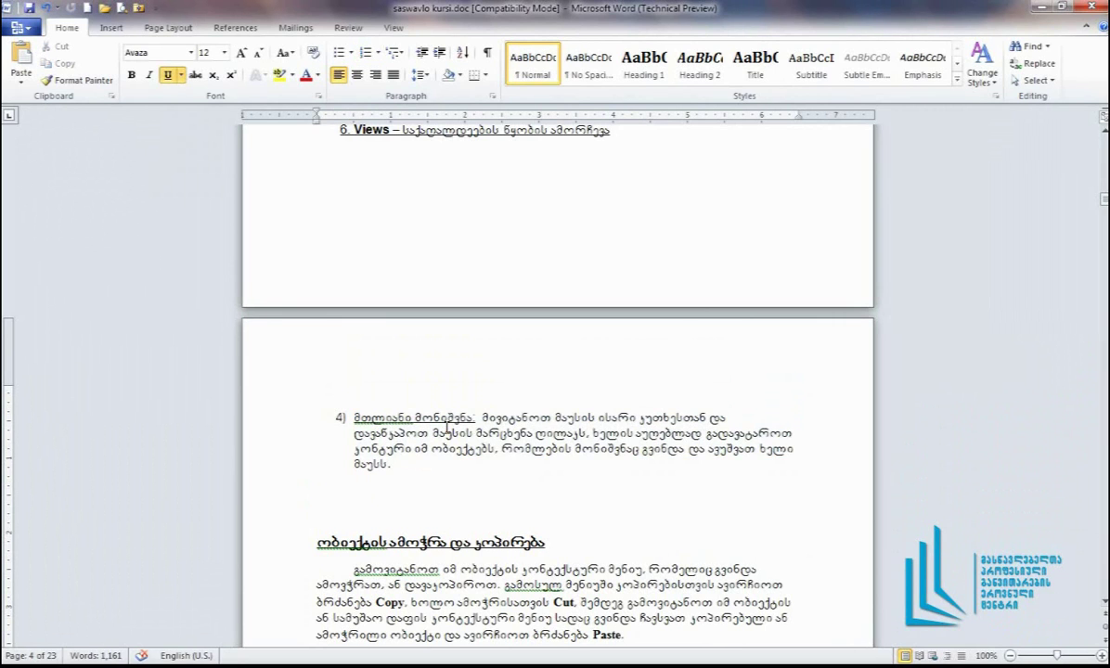
{"action": "key", "text": "Return"}
{"action": "key", "text": "Return"}
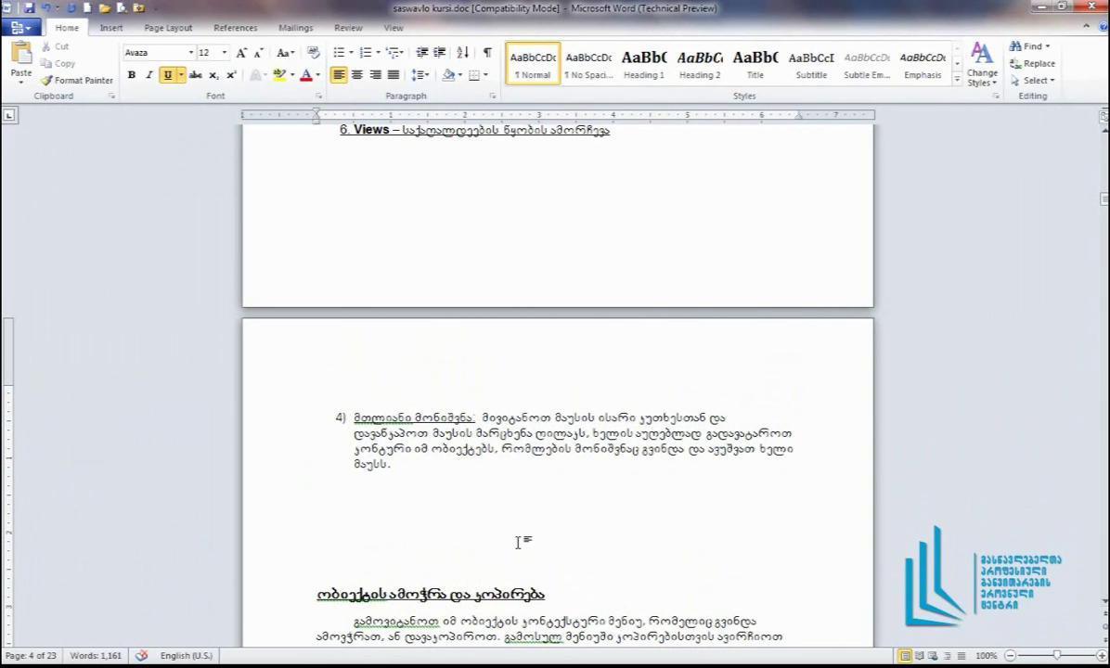
{"action": "key", "text": "ctrl+v"}
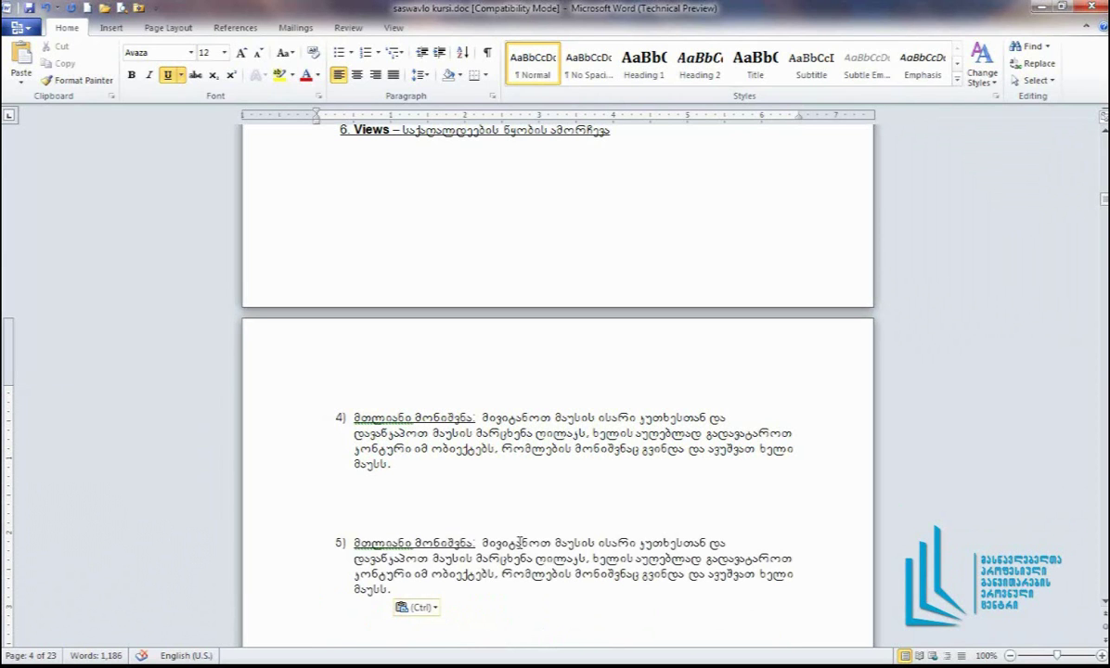
Paste the copied list item eight more times in a row below the previous copy
{"action": "scroll", "coordinate": [519, 543], "scroll_direction": "down", "scroll_amount": 2}
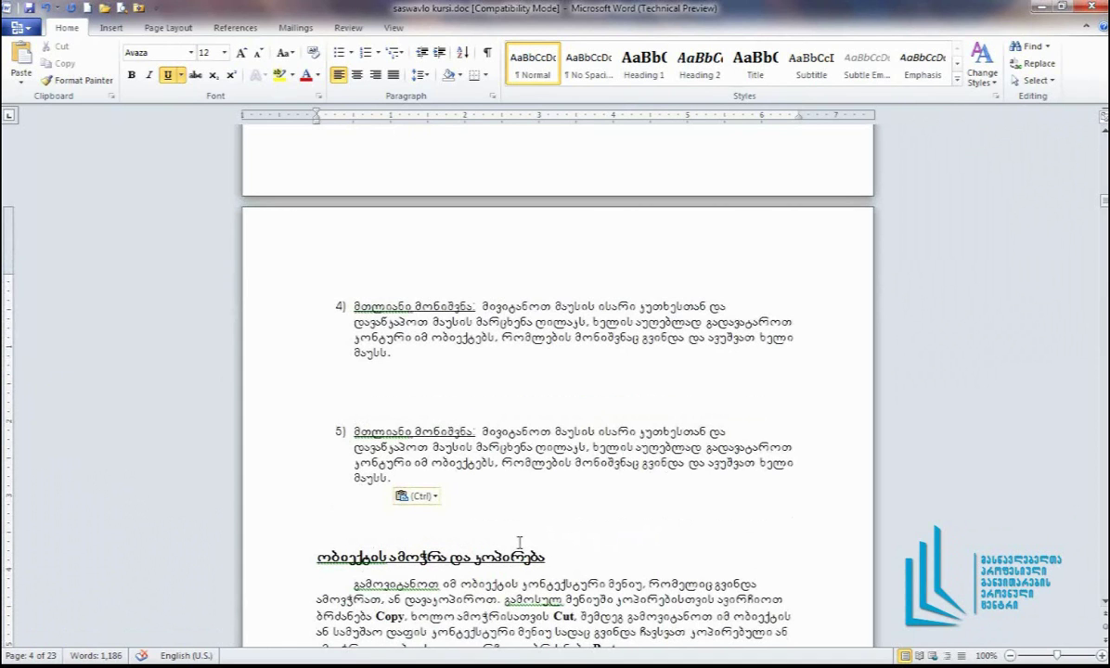
{"action": "key", "text": "ctrl+v"}
{"action": "key", "text": "ctrl+v"}
{"action": "key", "text": "ctrl+v"}
{"action": "key", "text": "ctrl+v"}
{"action": "key", "text": "ctrl+v"}
{"action": "key", "text": "ctrl+v"}
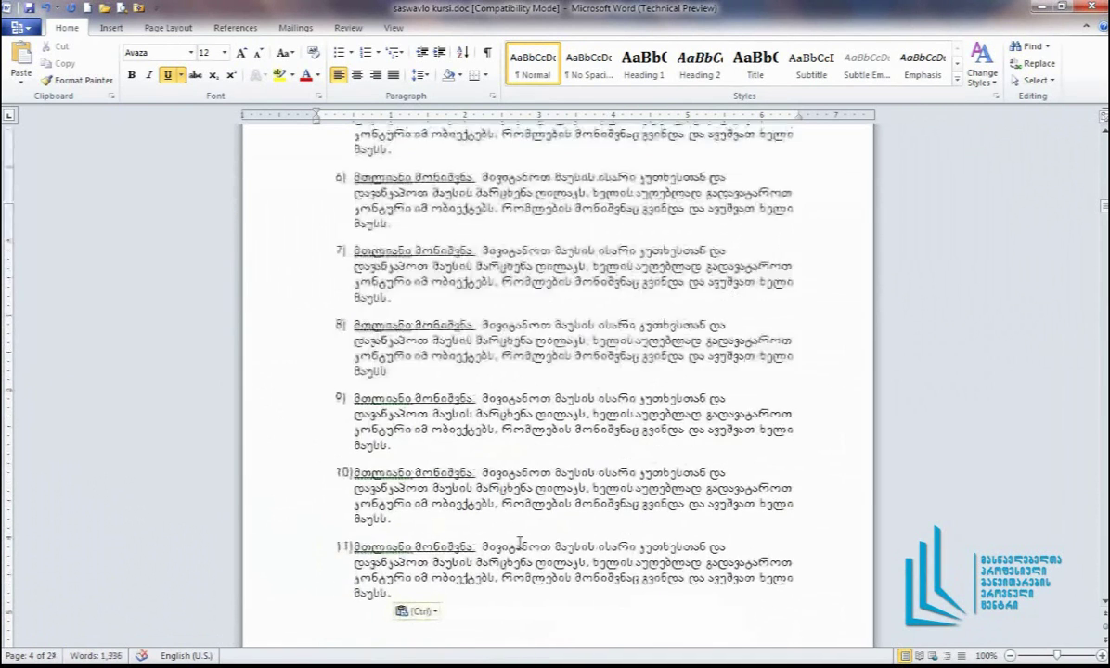
{"action": "key", "text": "ctrl+v"}
{"action": "key", "text": "ctrl+v"}
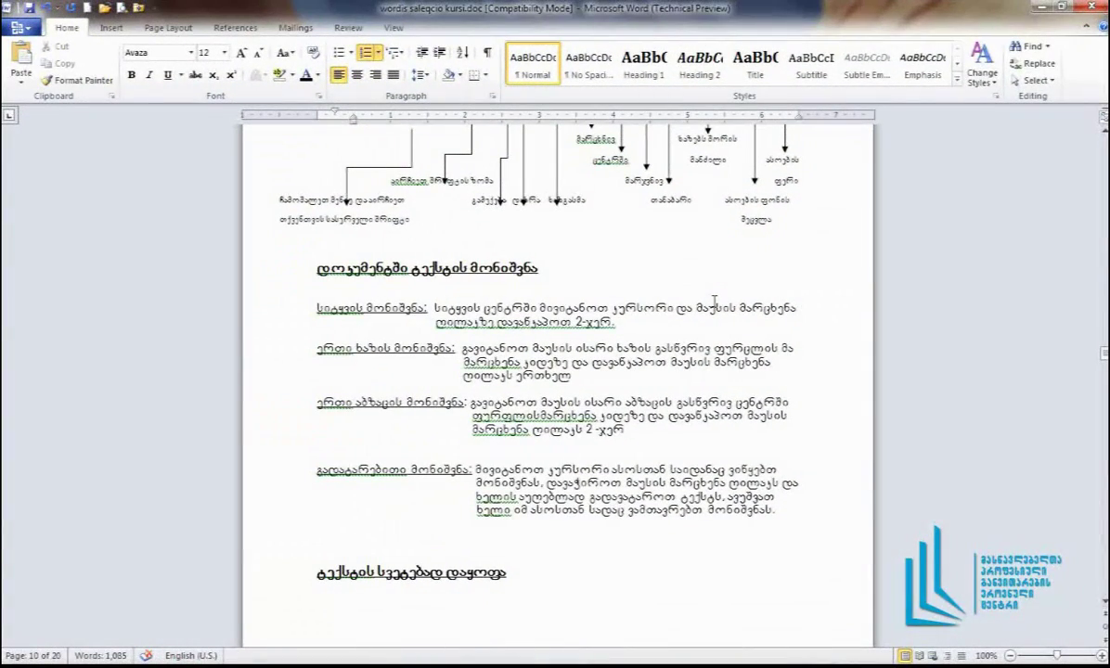
Apply All Borders to the last two paragraphs of the text selection section on page 10 of wordis saleqcio kursi.doc
{"action": "left_click_drag", "start_coordinate": [775, 511], "coordinate": [317, 402]}
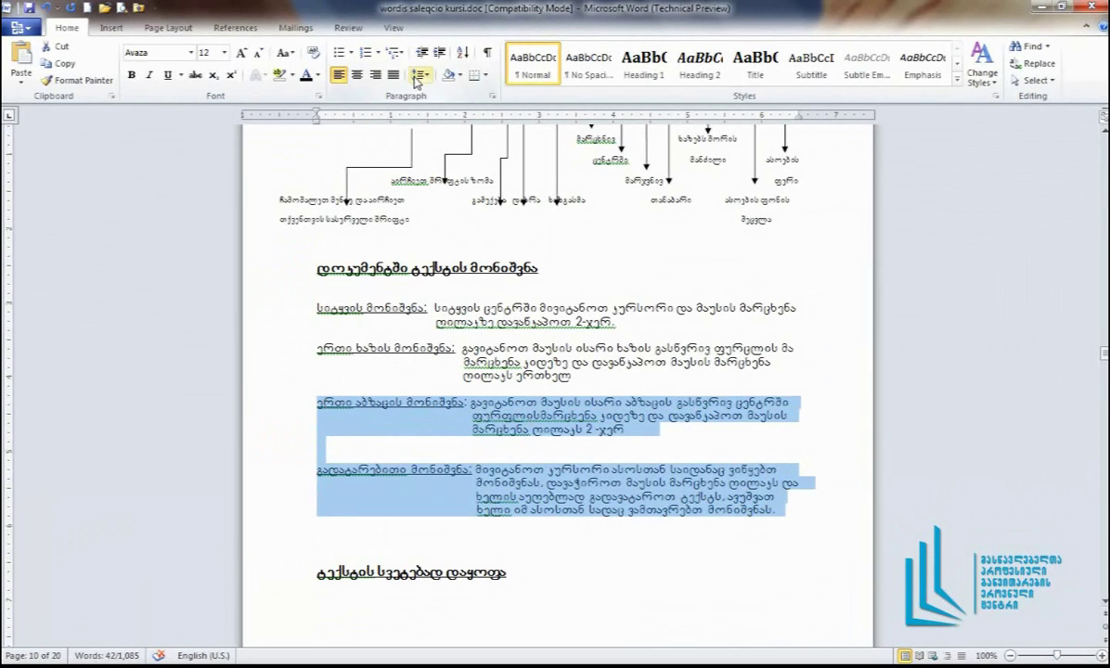
{"action": "left_click", "coordinate": [485, 75]}
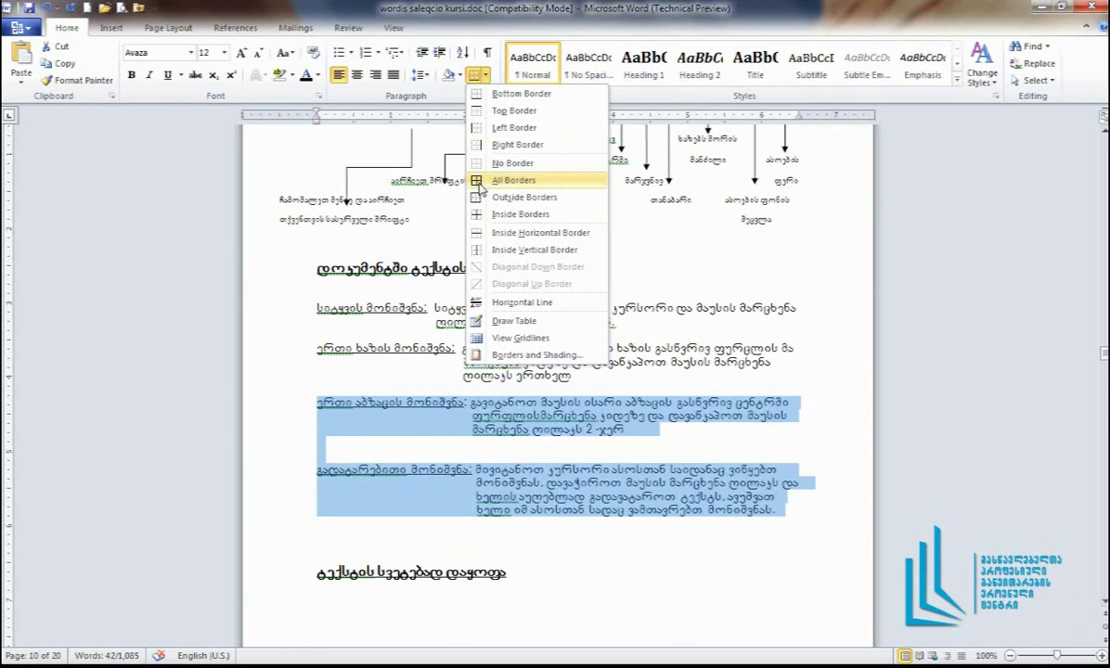
{"action": "left_click", "coordinate": [501, 181]}
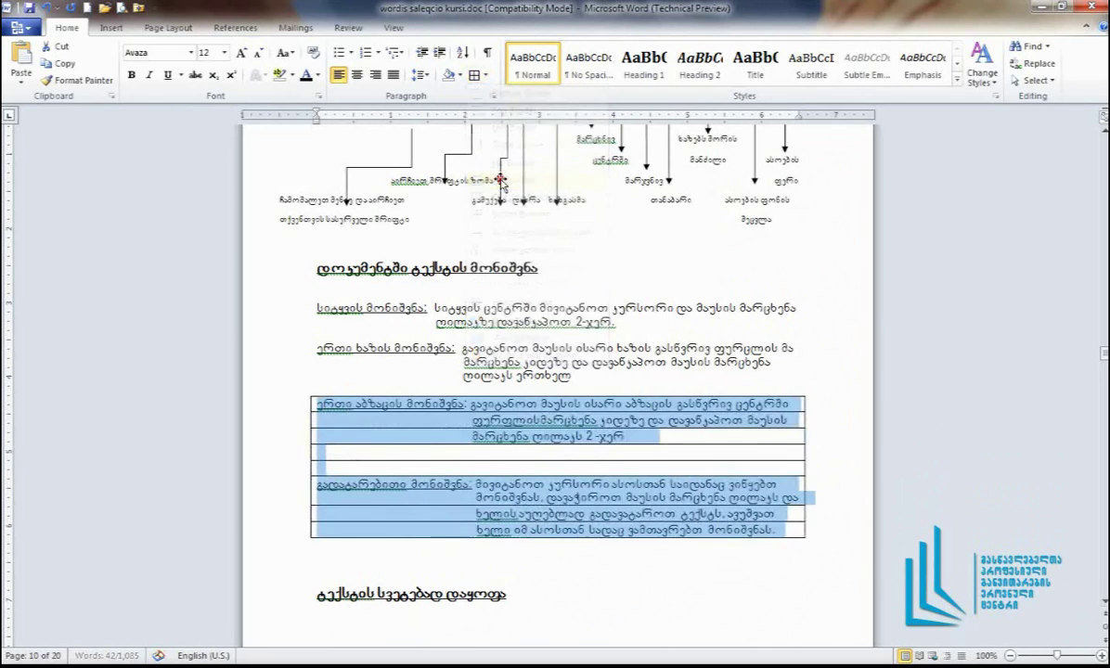
{"action": "left_click", "coordinate": [496, 336]}
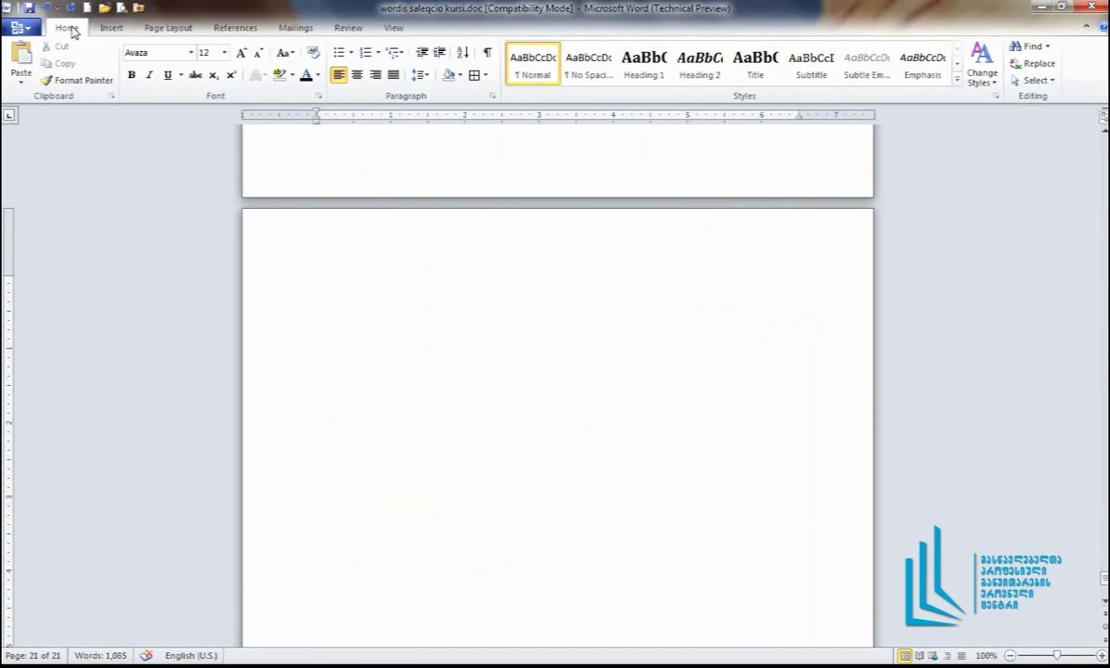
Insert a table with 10 columns and 8 rows on the blank page 21
{"action": "left_click", "coordinate": [112, 28]}
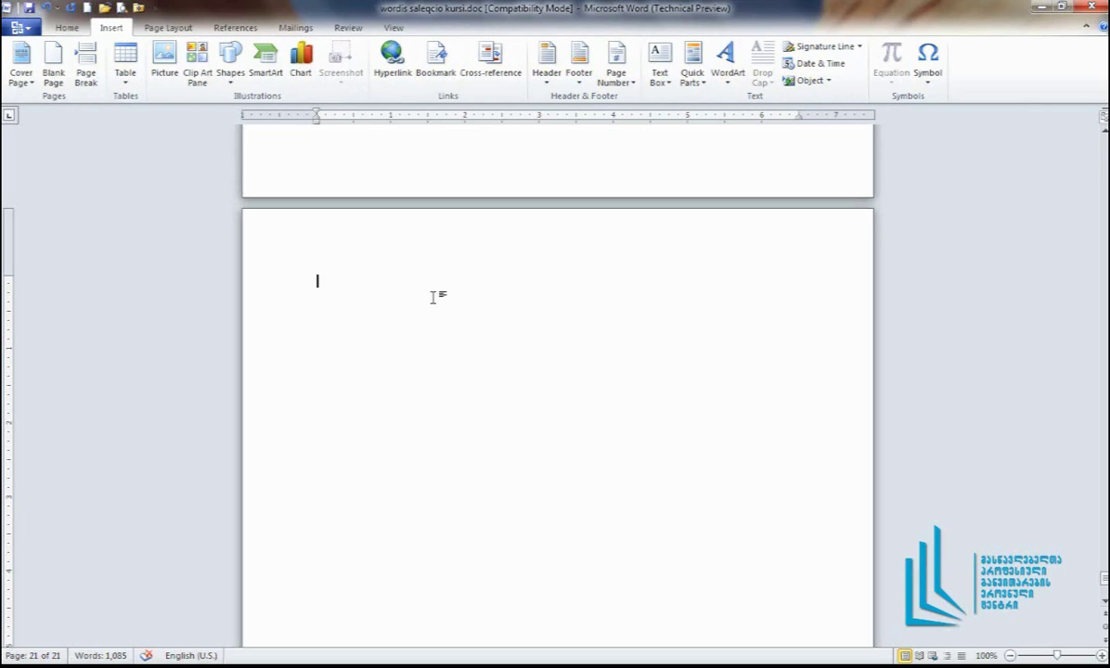
{"action": "left_click", "coordinate": [124, 63]}
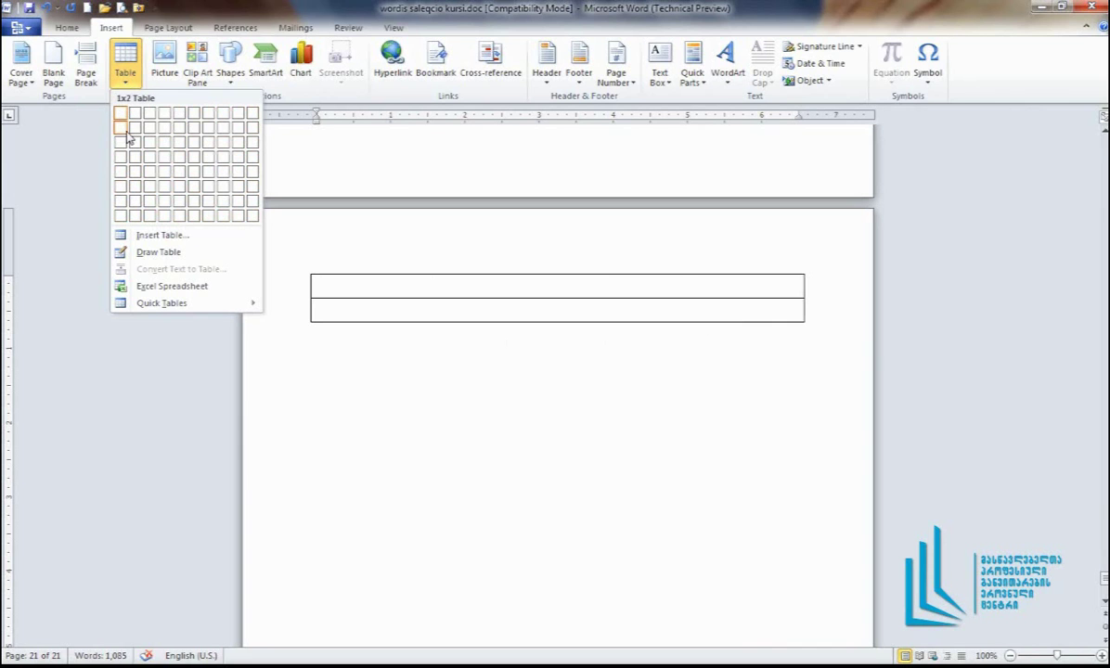
{"action": "left_click", "coordinate": [253, 219]}
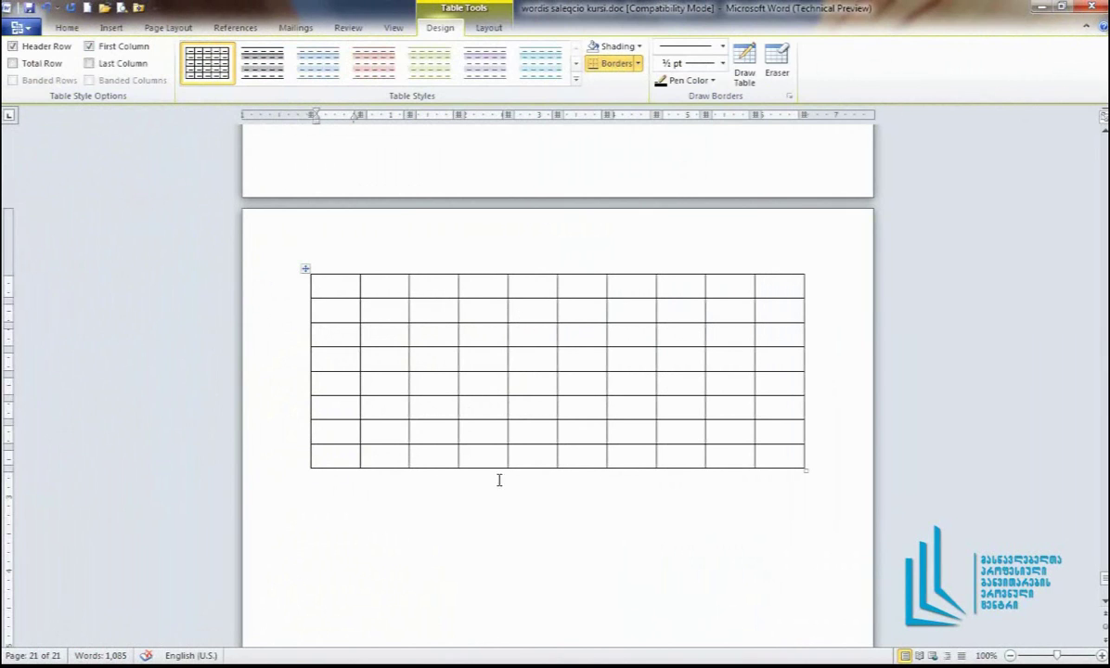
{"action": "left_click", "coordinate": [494, 531]}
{"action": "scroll", "coordinate": [496, 530], "scroll_direction": "down", "scroll_amount": 1}
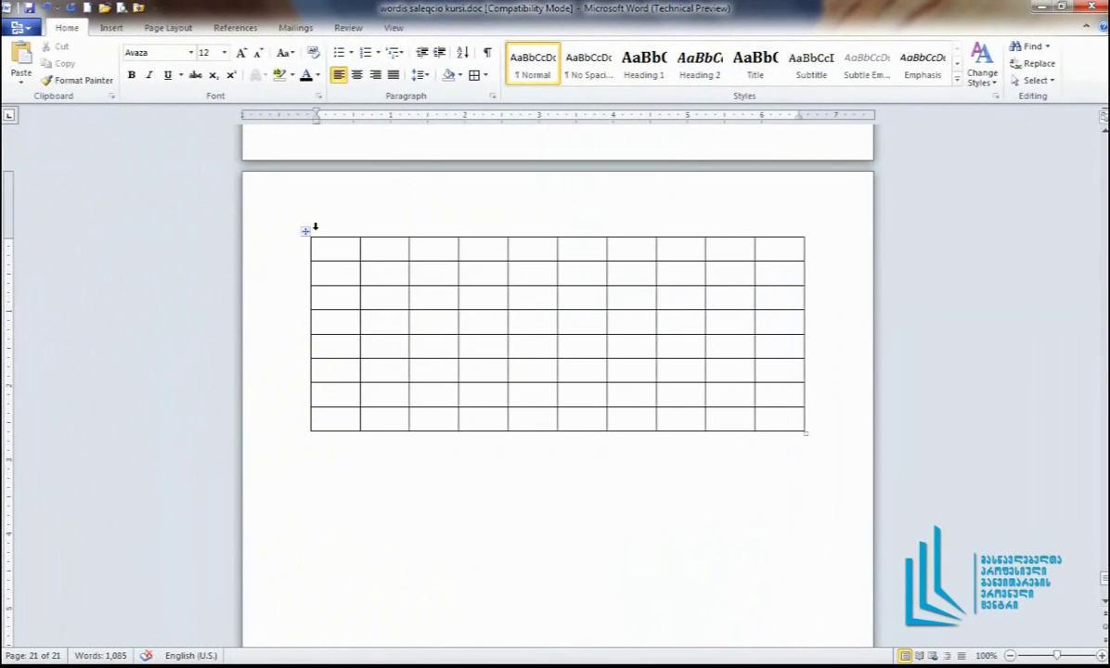
Select the whole table and try to move it slightly down and to the right, and enlarge its cells from the lower-right corner
{"action": "left_click", "coordinate": [412, 254]}
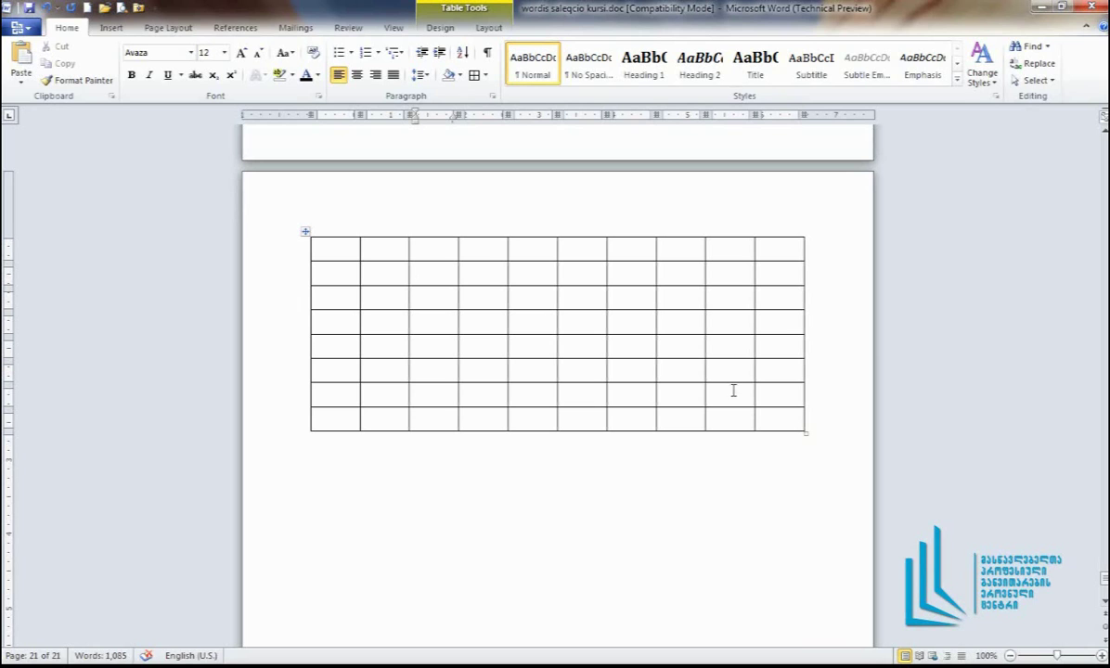
{"action": "left_click", "coordinate": [304, 232]}
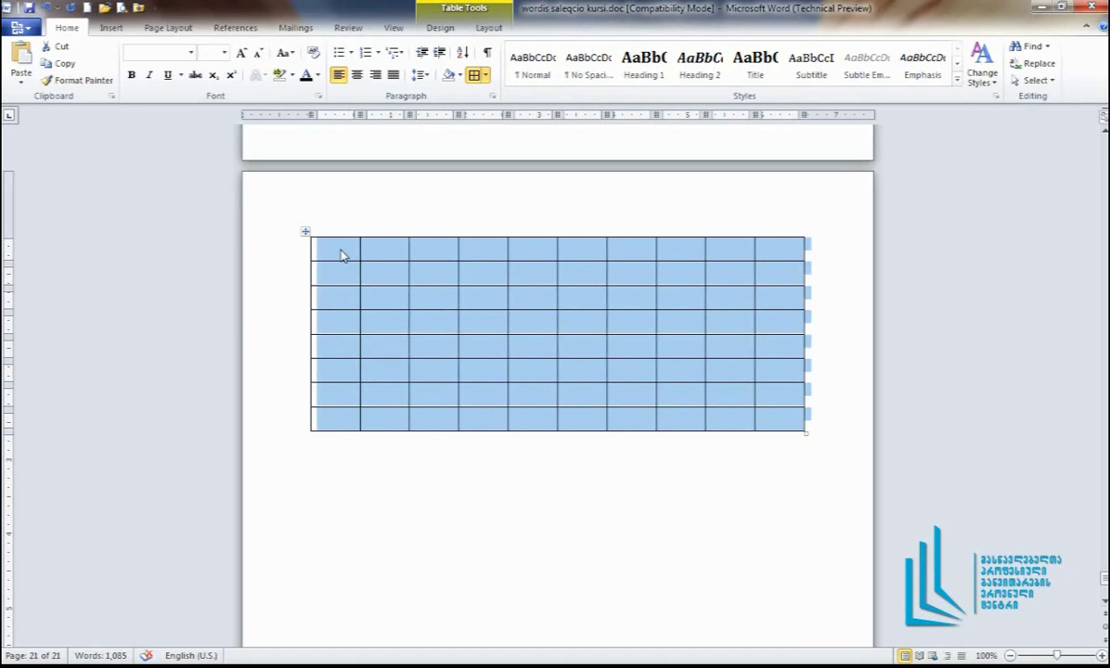
{"action": "left_click", "coordinate": [405, 252]}
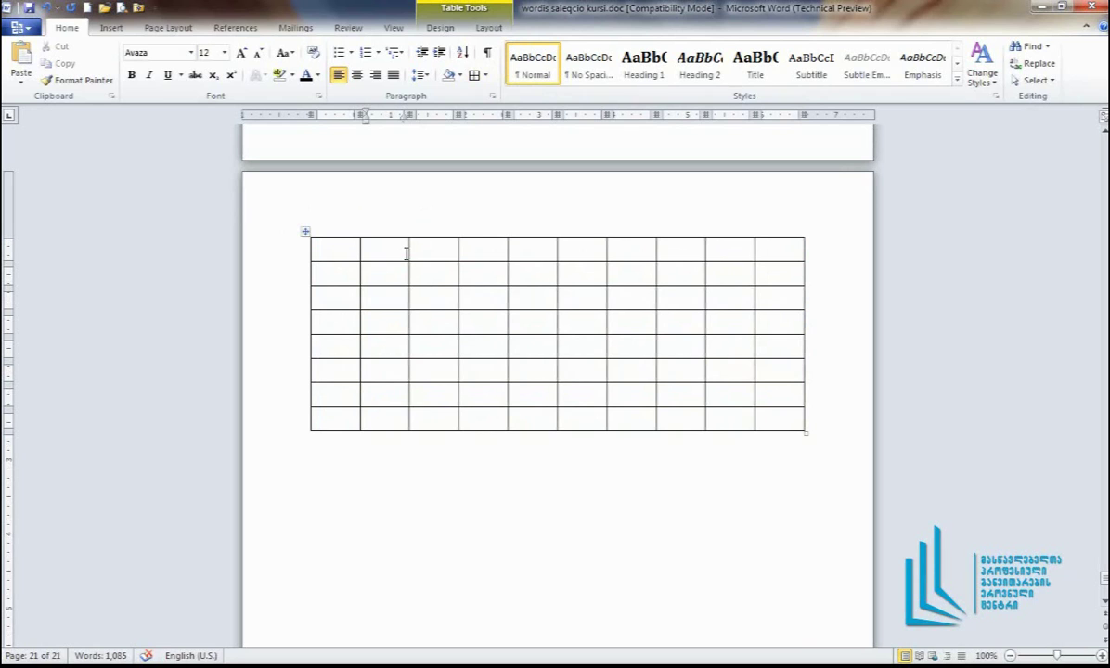
{"action": "left_click", "coordinate": [306, 232]}
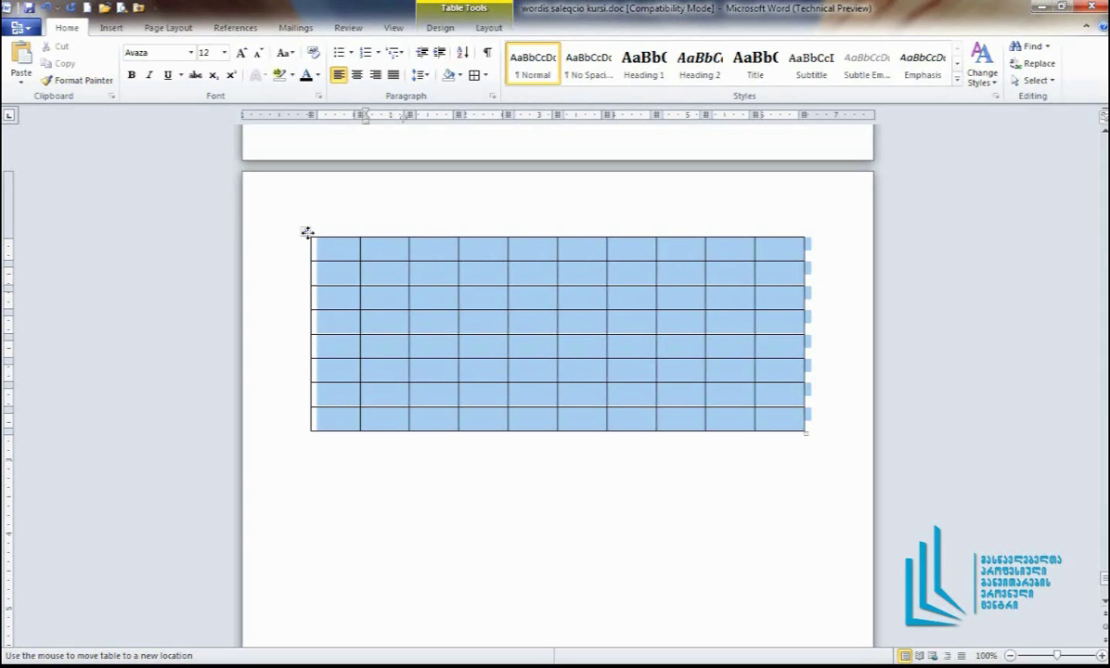
{"action": "left_click_drag", "start_coordinate": [306, 232], "coordinate": [330, 288]}
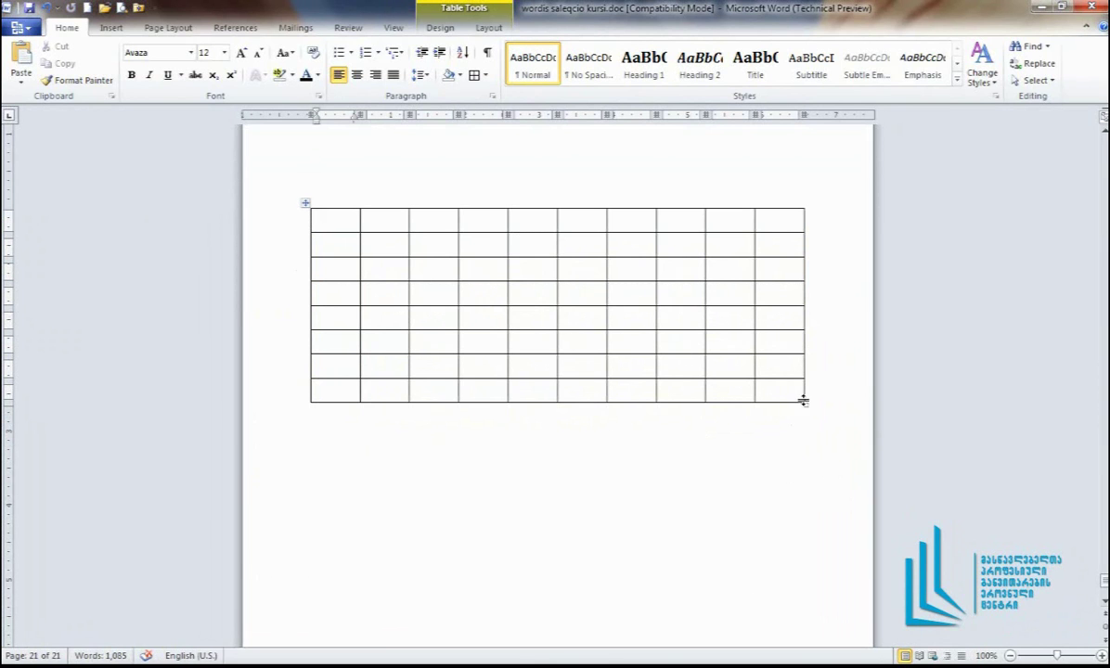
{"action": "left_click_drag", "start_coordinate": [806, 403], "coordinate": [807, 491]}
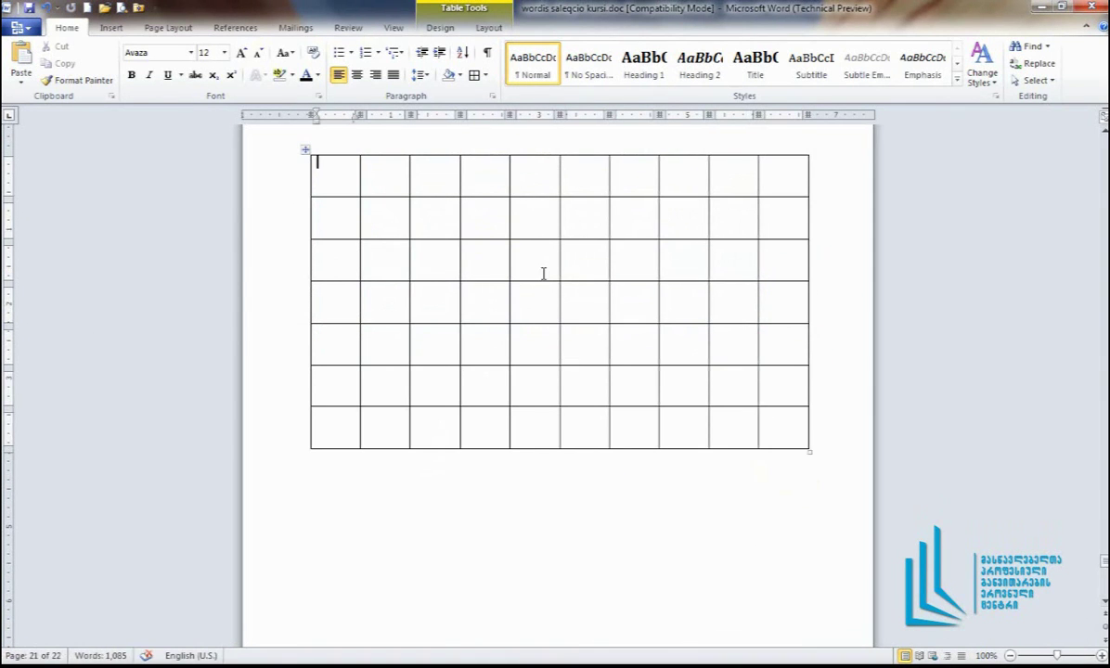
{"action": "left_click_drag", "start_coordinate": [808, 452], "coordinate": [754, 526]}
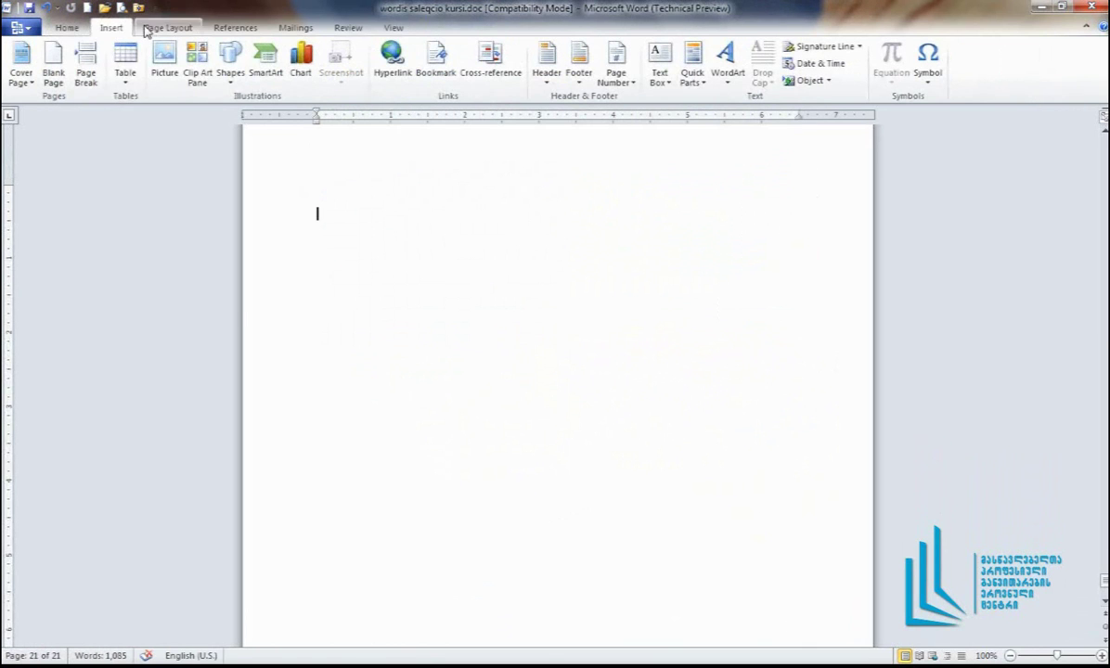
Insert a table with 15 columns and 12 rows on the blank page, and slightly enlarge it from its lower-right corner
{"action": "left_click", "coordinate": [122, 55]}
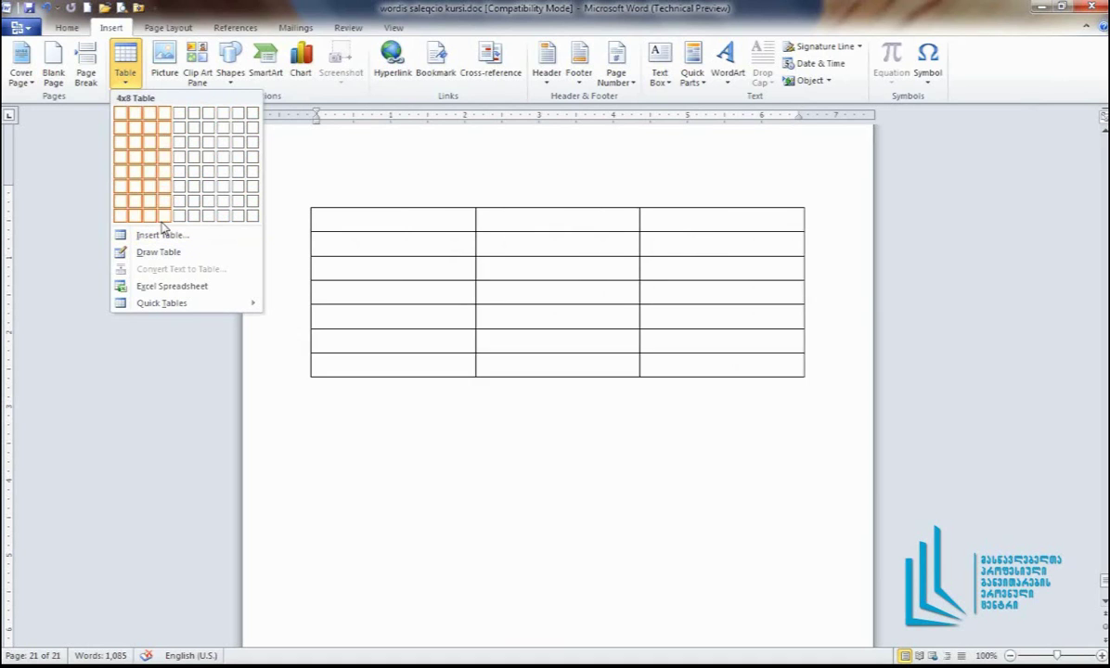
{"action": "left_click", "coordinate": [156, 237]}
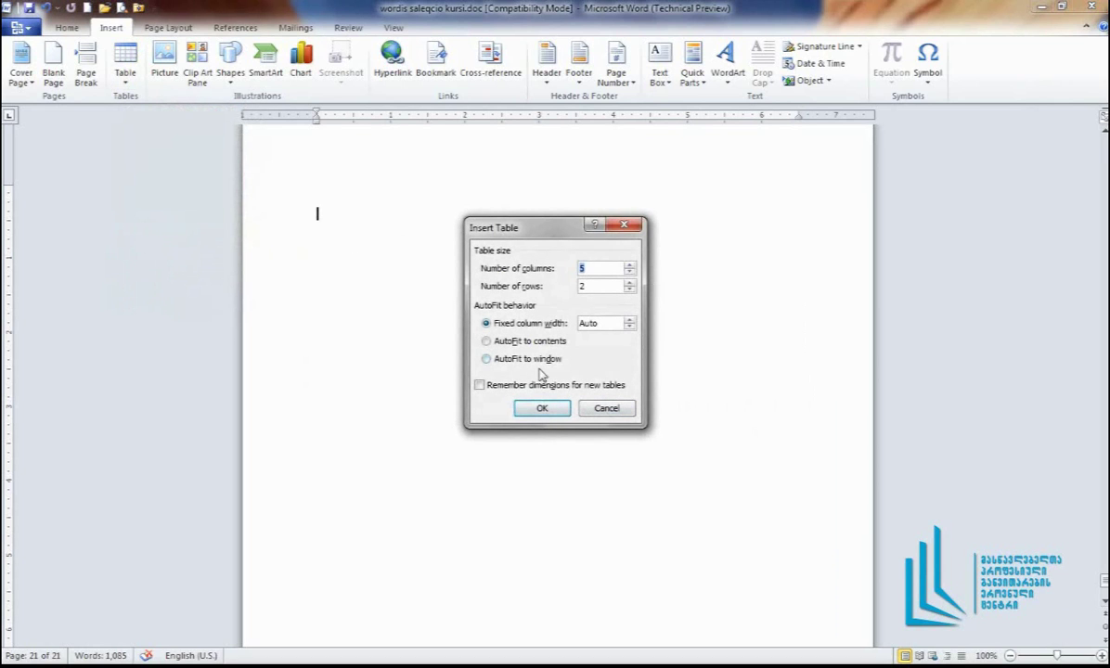
{"action": "left_click", "coordinate": [599, 286]}
{"action": "left_click", "coordinate": [599, 266]}
{"action": "left_click", "coordinate": [593, 266]}
{"action": "left_click", "coordinate": [596, 284]}
{"action": "left_click", "coordinate": [599, 269]}
{"action": "key", "text": "BackSpace"}
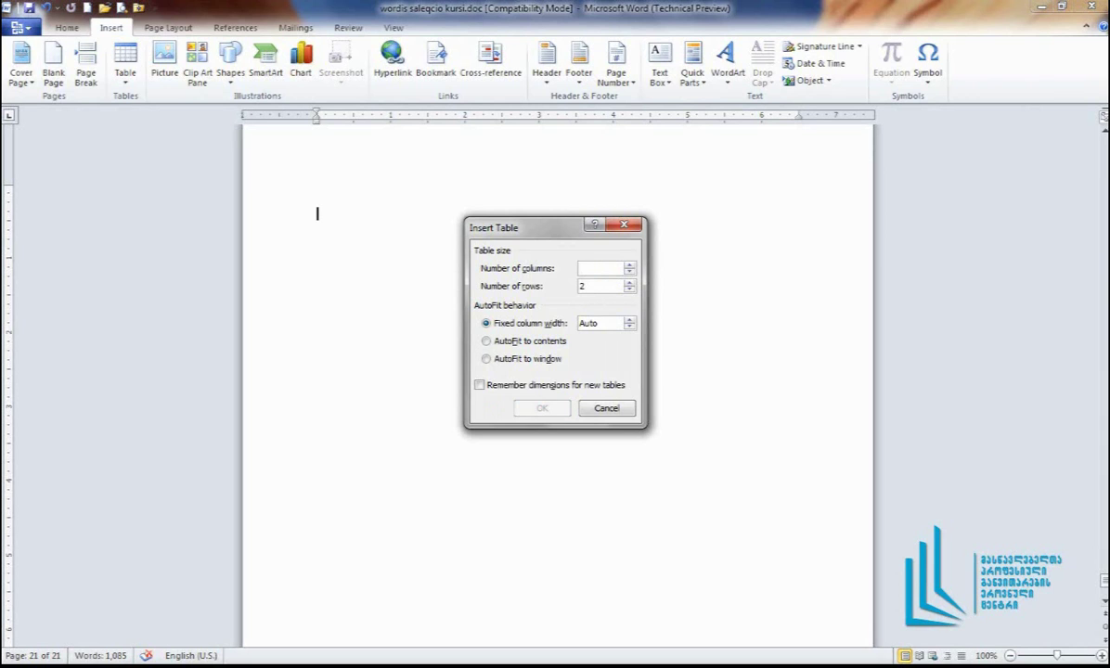
{"action": "type", "text": "15"}
{"action": "double_click", "coordinate": [606, 286]}
{"action": "type", "text": "12"}
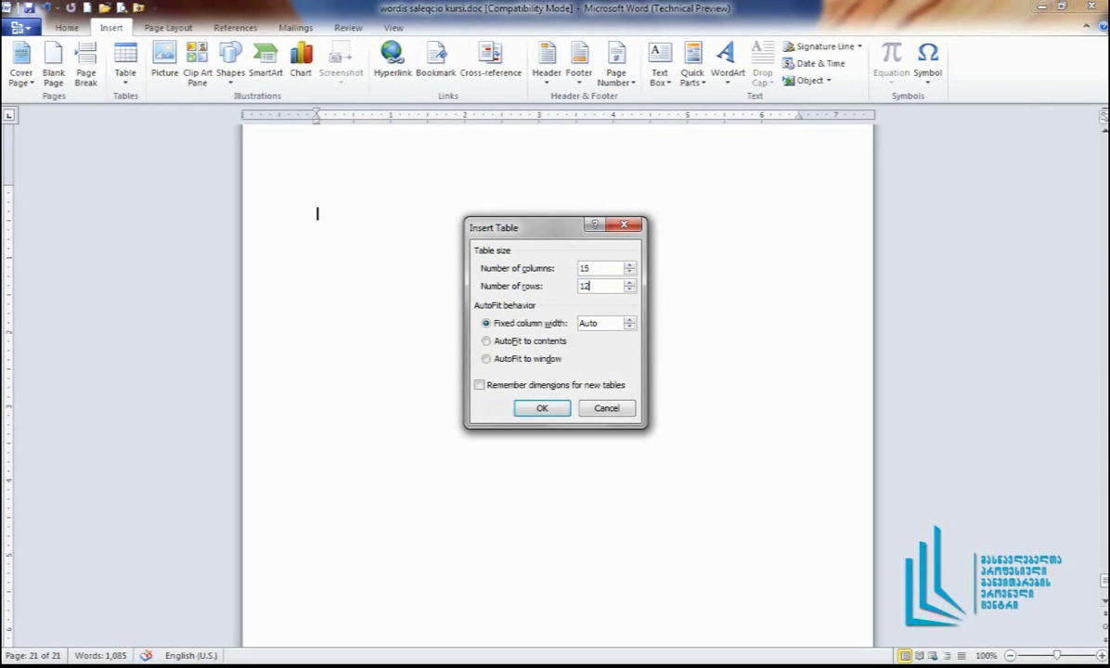
{"action": "left_click", "coordinate": [544, 408]}
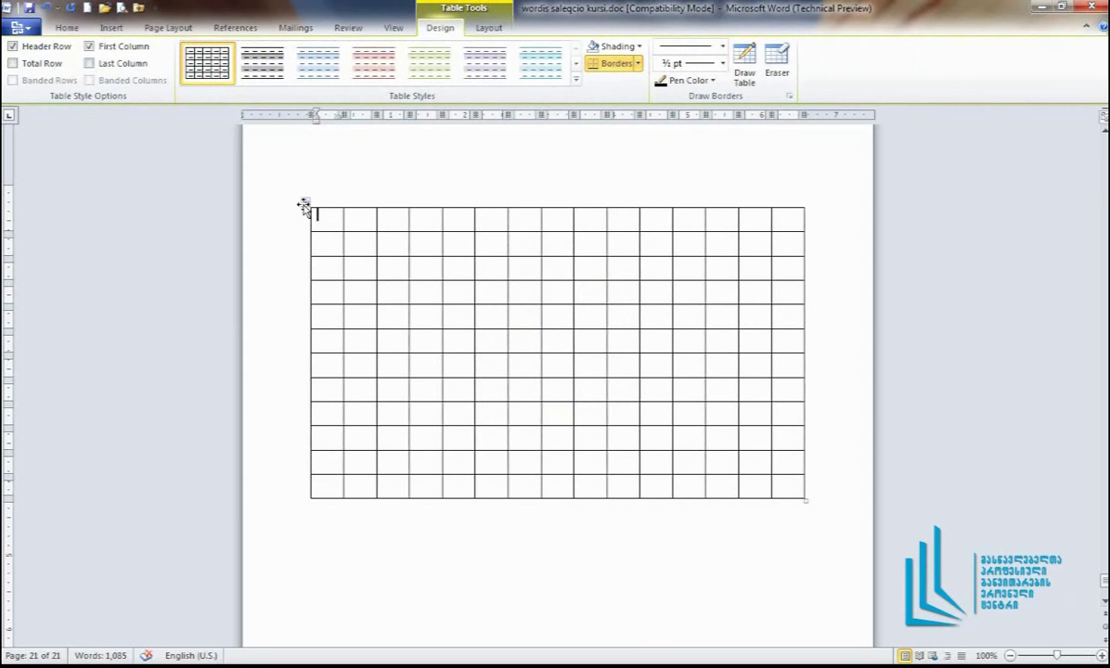
{"action": "mouse_move", "coordinate": [305, 205]}
{"action": "left_mouse_down"}
{"action": "mouse_move", "coordinate": [286, 200]}
{"action": "mouse_move", "coordinate": [367, 205]}
{"action": "mouse_move", "coordinate": [306, 206]}
{"action": "left_mouse_up"}
{"action": "left_click_drag", "start_coordinate": [809, 503], "coordinate": [817, 516]}
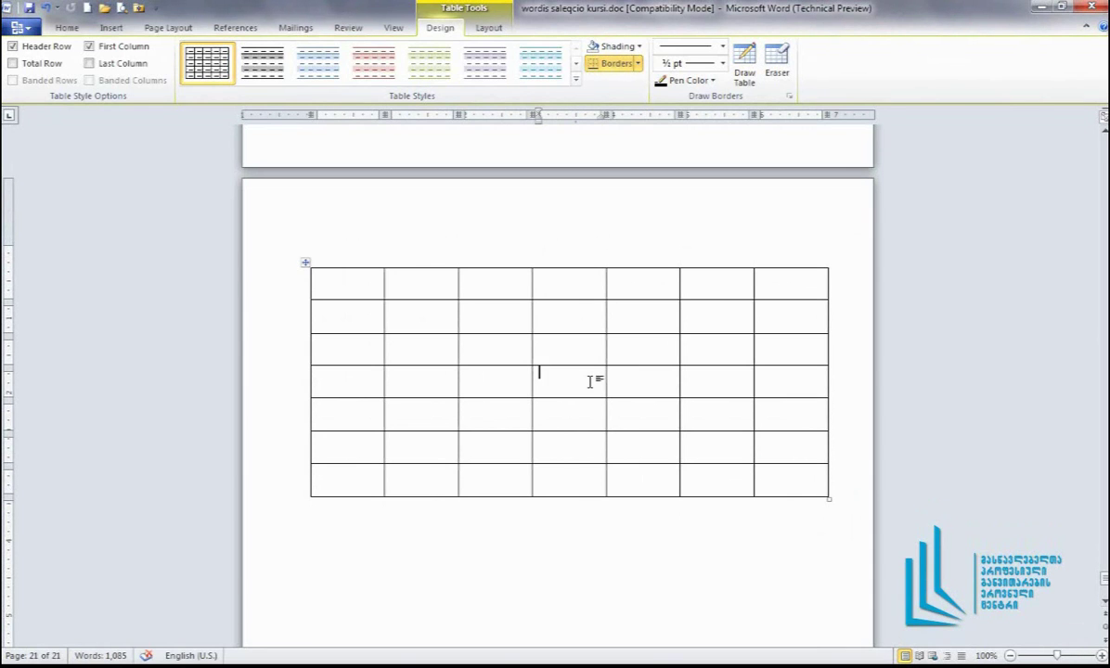
Apply a 3 pt thick-thin line style to all borders of the whole seven-column table through the Borders and Shading settings
{"action": "left_click", "coordinate": [304, 266]}
{"action": "right_click", "coordinate": [510, 352]}
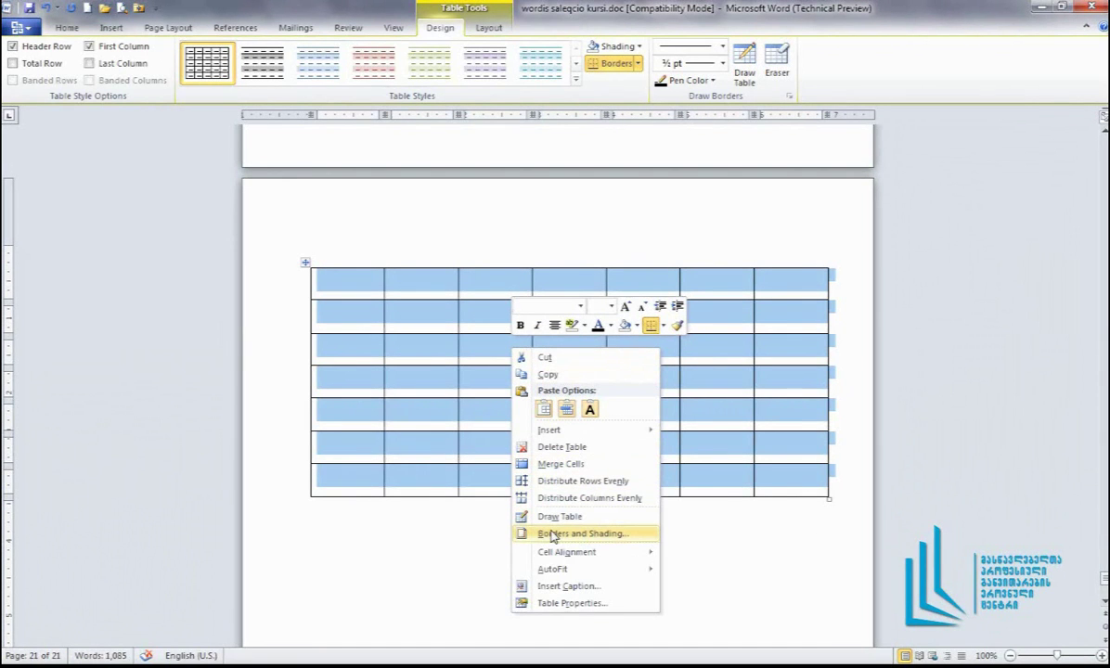
{"action": "left_click", "coordinate": [634, 534]}
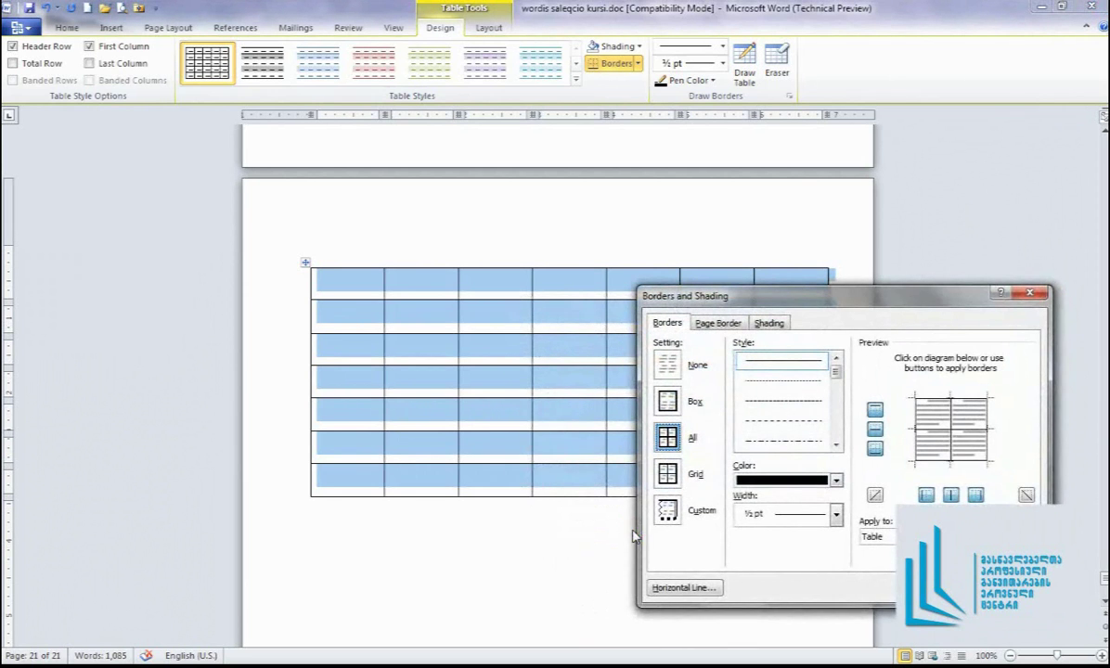
{"action": "mouse_move", "coordinate": [861, 297]}
{"action": "left_mouse_down"}
{"action": "mouse_move", "coordinate": [572, 224]}
{"action": "mouse_move", "coordinate": [577, 171]}
{"action": "mouse_move", "coordinate": [574, 185]}
{"action": "left_mouse_up"}
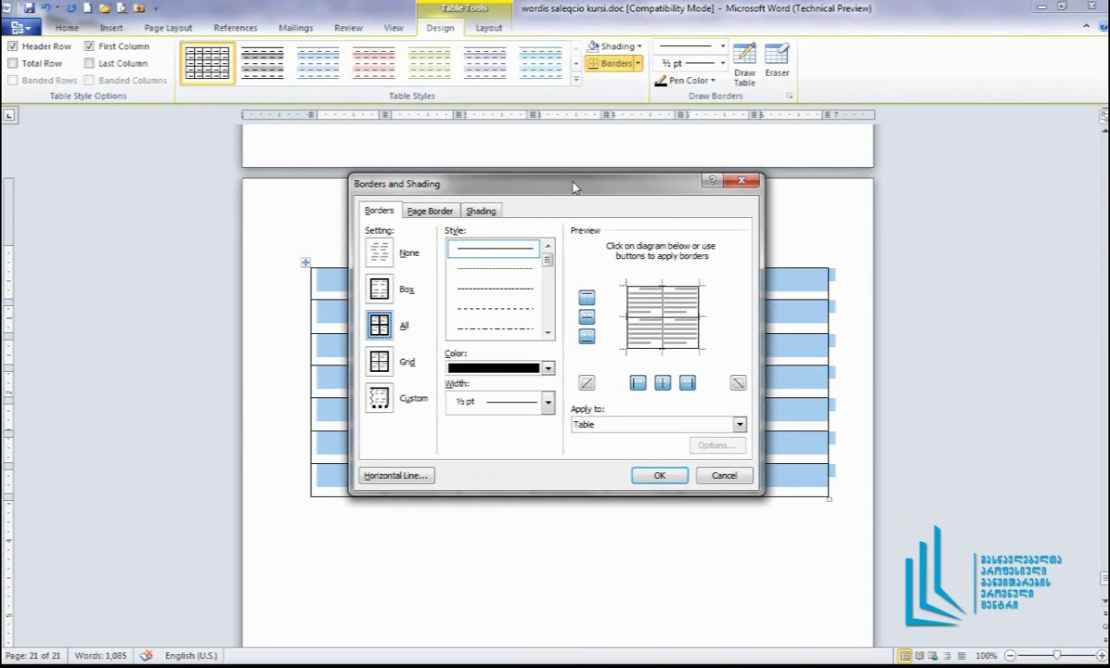
{"action": "mouse_move", "coordinate": [572, 187]}
{"action": "left_mouse_down"}
{"action": "mouse_move", "coordinate": [723, 79]}
{"action": "mouse_move", "coordinate": [565, 50]}
{"action": "left_mouse_up"}
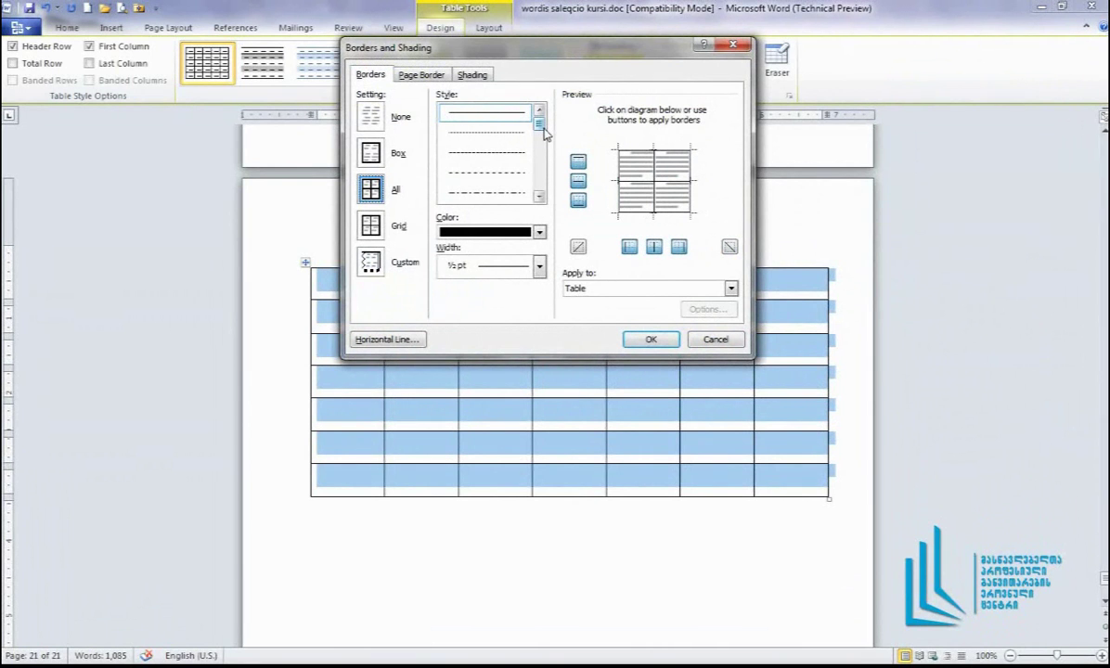
{"action": "mouse_move", "coordinate": [538, 119]}
{"action": "left_mouse_down"}
{"action": "mouse_move", "coordinate": [543, 182]}
{"action": "mouse_move", "coordinate": [543, 136]}
{"action": "mouse_move", "coordinate": [542, 146]}
{"action": "left_mouse_up"}
{"action": "left_click", "coordinate": [485, 193]}
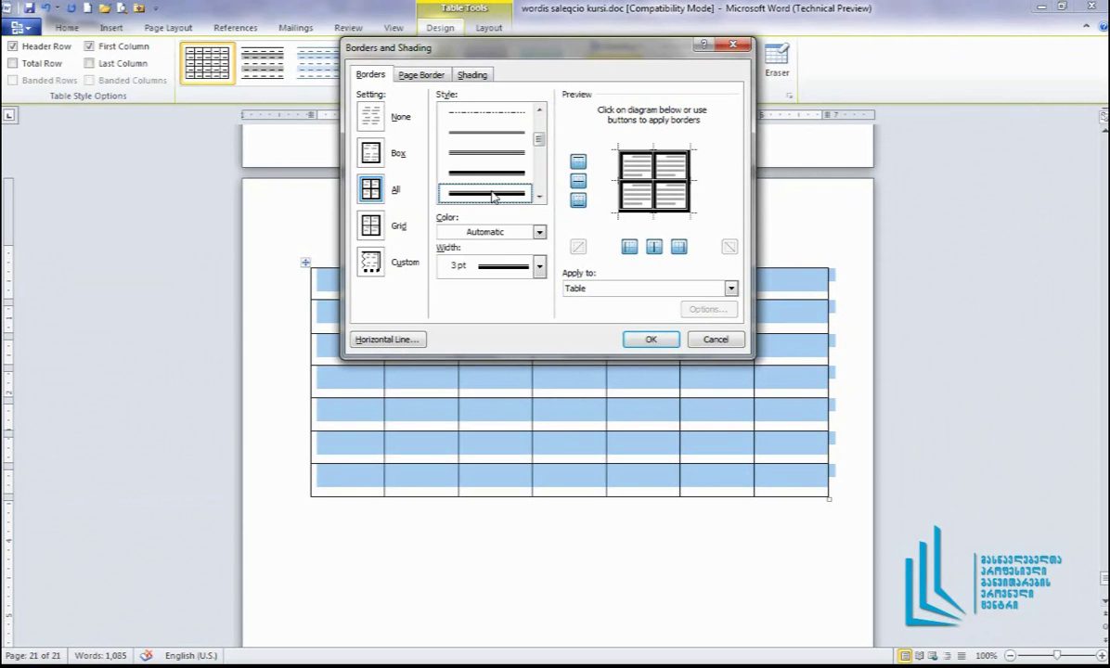
{"action": "left_click", "coordinate": [653, 341]}
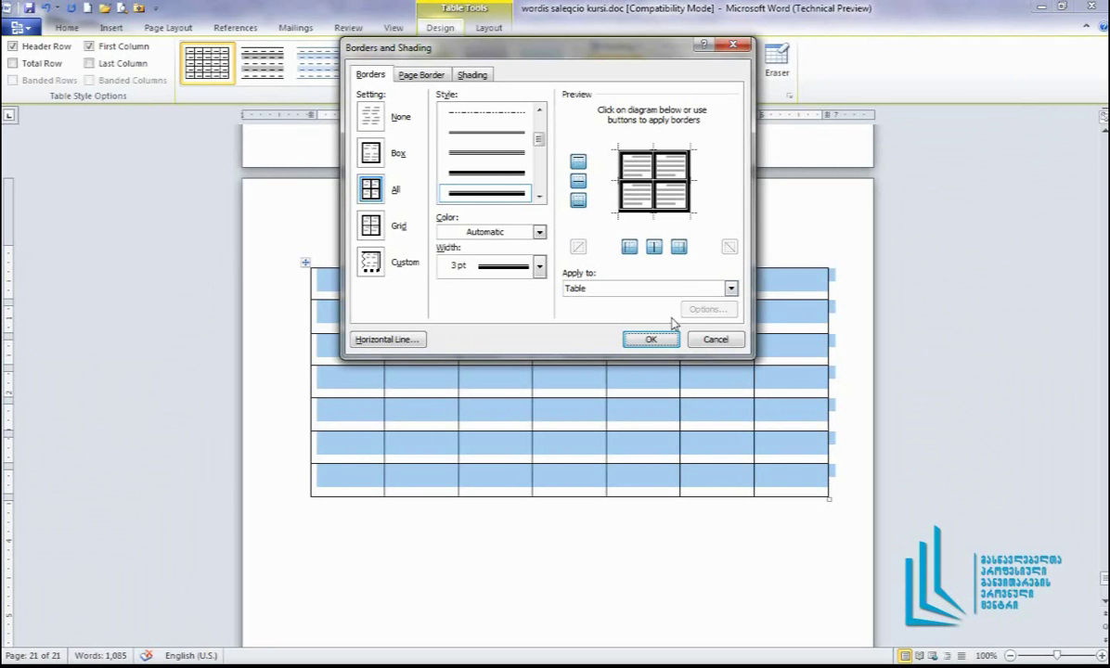
{"action": "left_click", "coordinate": [654, 340]}
{"action": "left_click", "coordinate": [647, 323]}
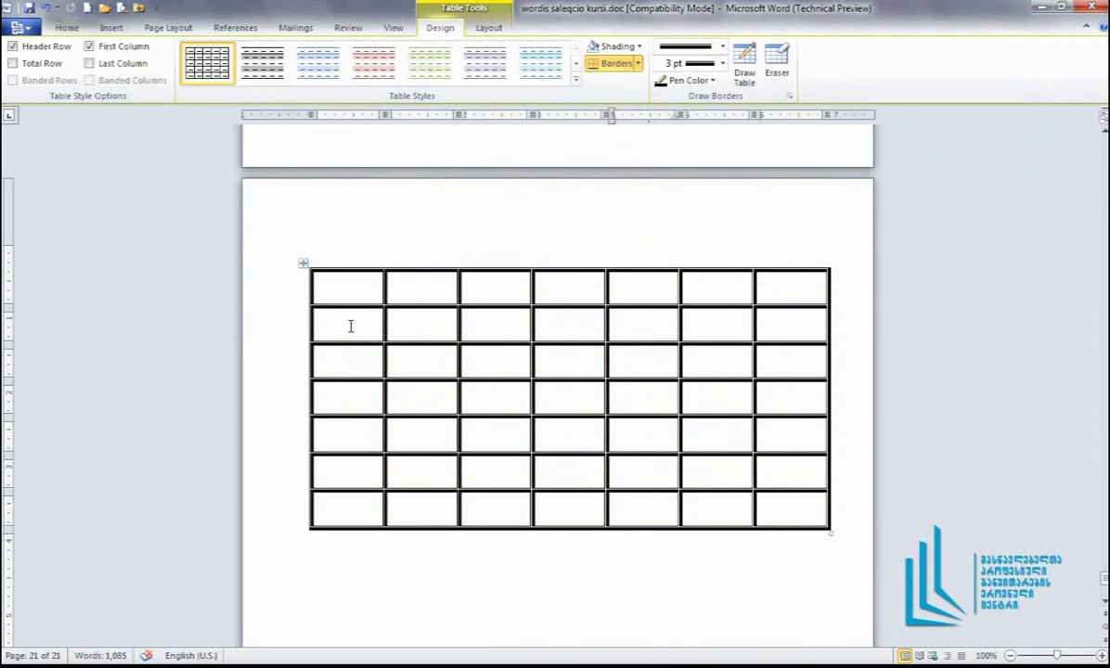
Select the whole table and clear all its outer, inner horizontal and inner vertical borders in the Borders and Shading settings
{"action": "left_click", "coordinate": [413, 289]}
{"action": "left_click", "coordinate": [340, 295]}
{"action": "double_click", "coordinate": [303, 263]}
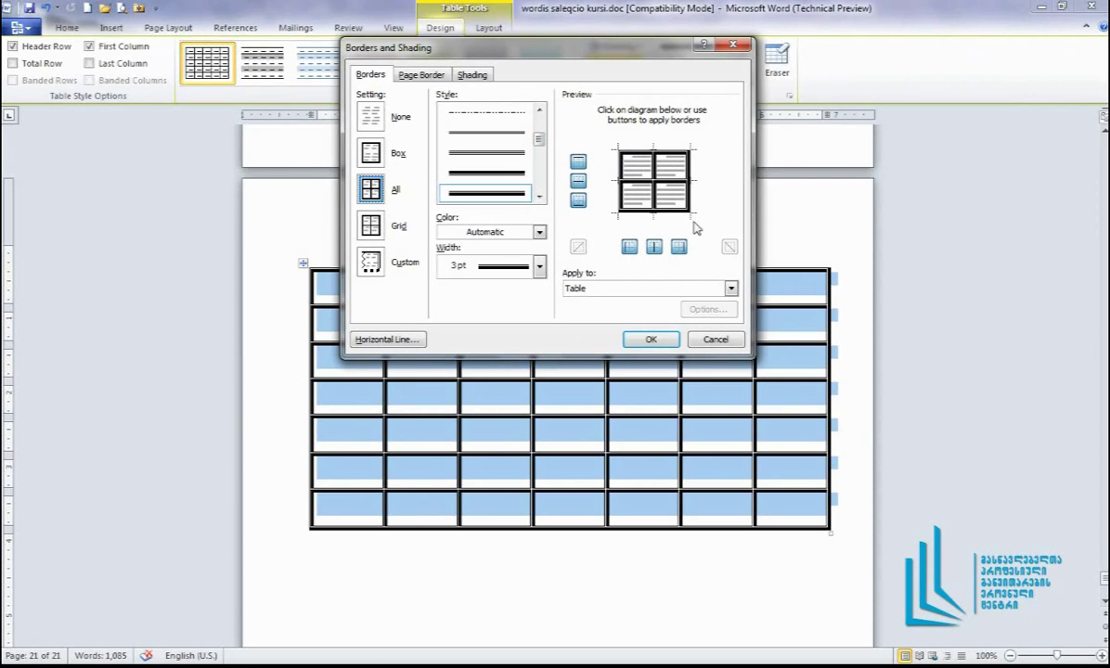
{"action": "left_click", "coordinate": [578, 163]}
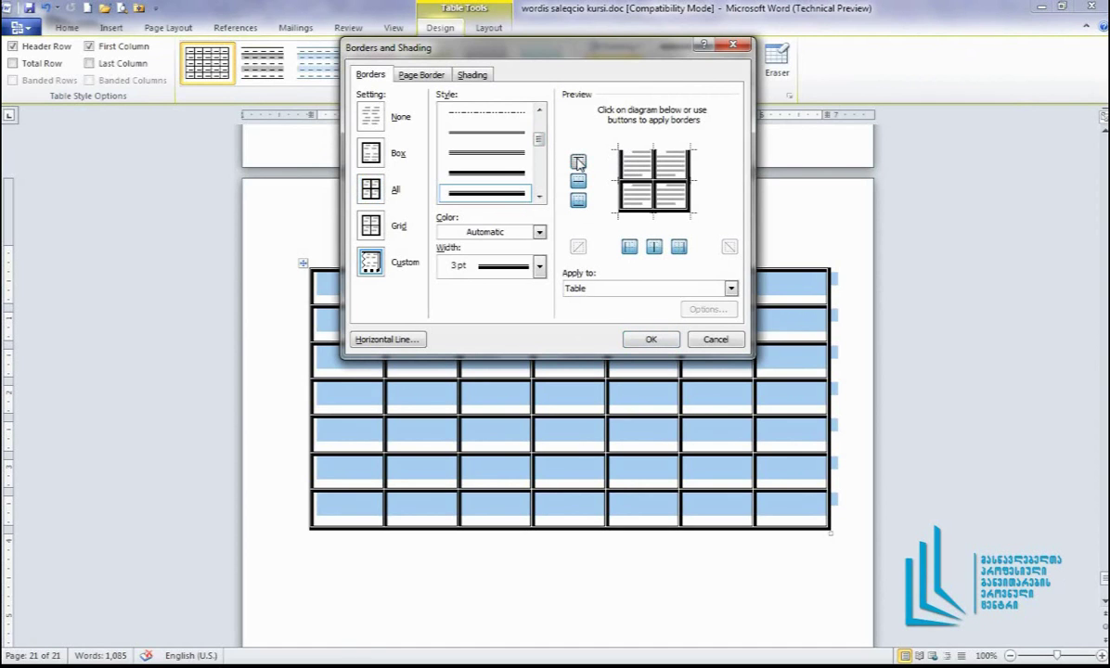
{"action": "left_click", "coordinate": [578, 181]}
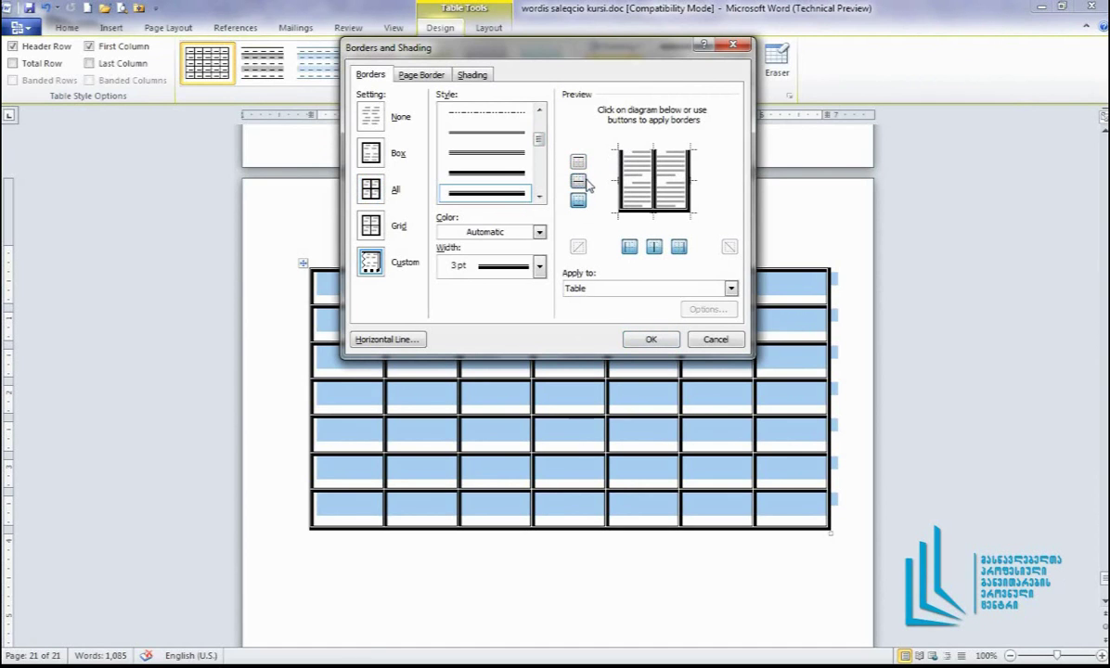
{"action": "left_click", "coordinate": [579, 201]}
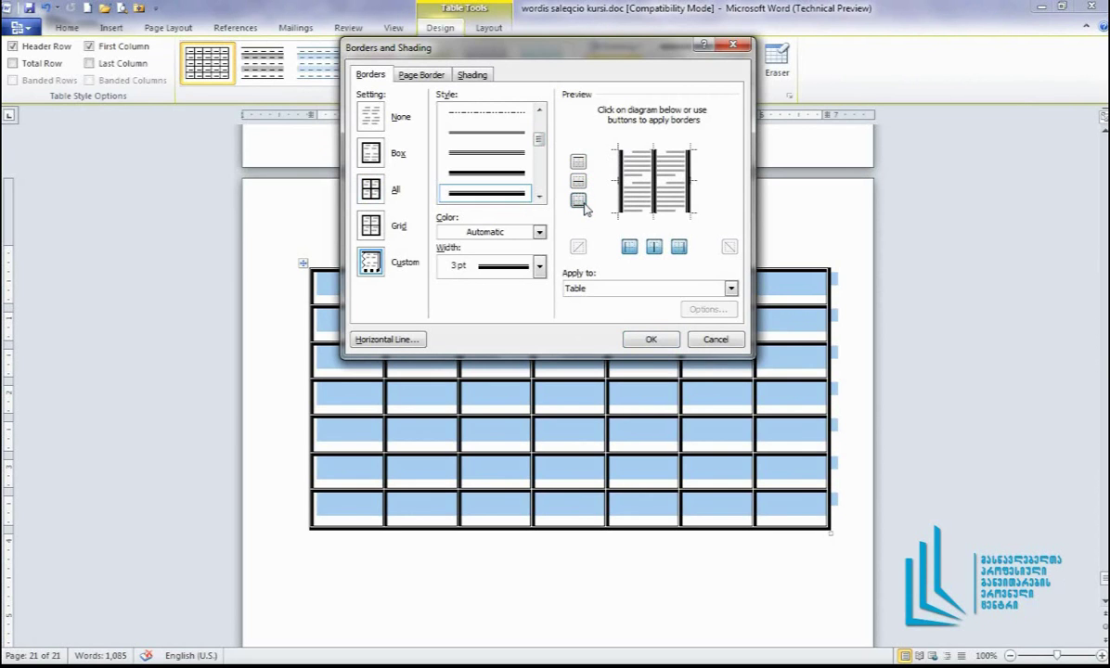
{"action": "left_click", "coordinate": [628, 246]}
{"action": "left_click", "coordinate": [648, 246]}
{"action": "left_click", "coordinate": [677, 248]}
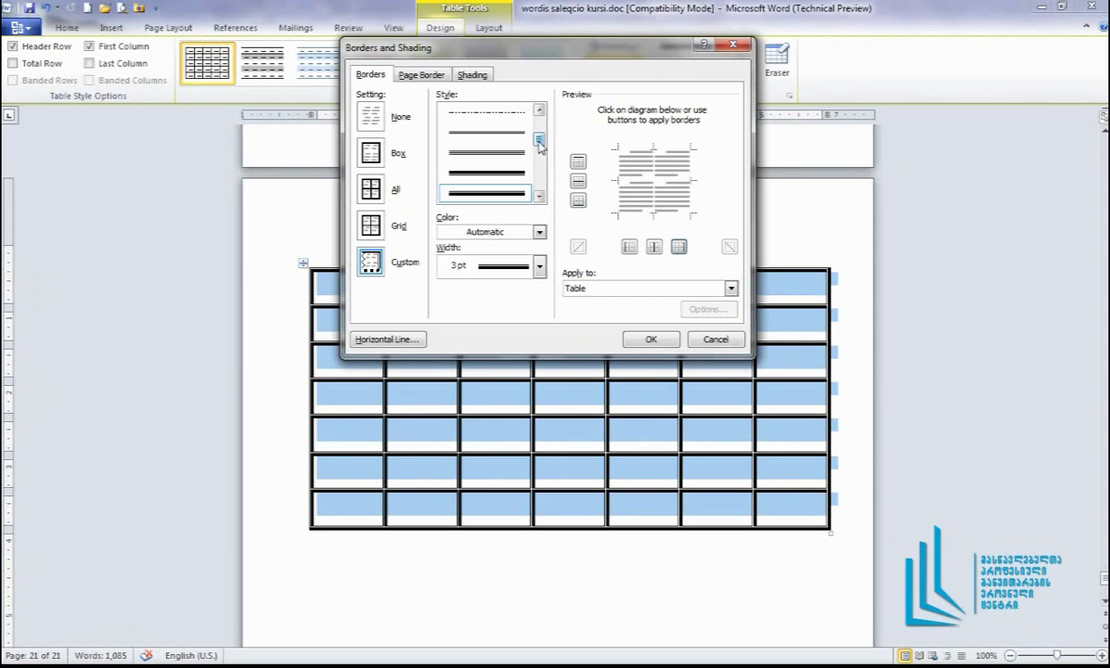
Set a 3 pt thick-thin top border, a ½ pt double bottom border and 3 pt thin-thick-thin inner horizontal borders for the table
{"action": "mouse_move", "coordinate": [539, 140]}
{"action": "left_mouse_down"}
{"action": "mouse_move", "coordinate": [547, 152]}
{"action": "mouse_move", "coordinate": [505, 130]}
{"action": "mouse_move", "coordinate": [496, 111]}
{"action": "mouse_move", "coordinate": [543, 156]}
{"action": "left_mouse_up"}
{"action": "left_click", "coordinate": [504, 130]}
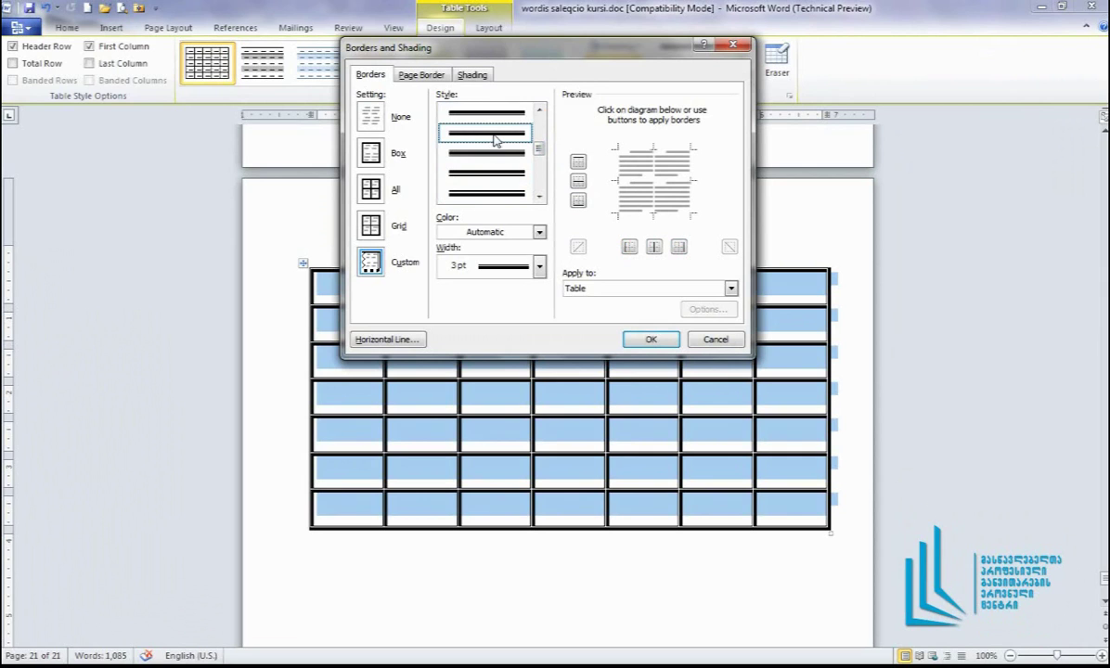
{"action": "left_click", "coordinate": [579, 163]}
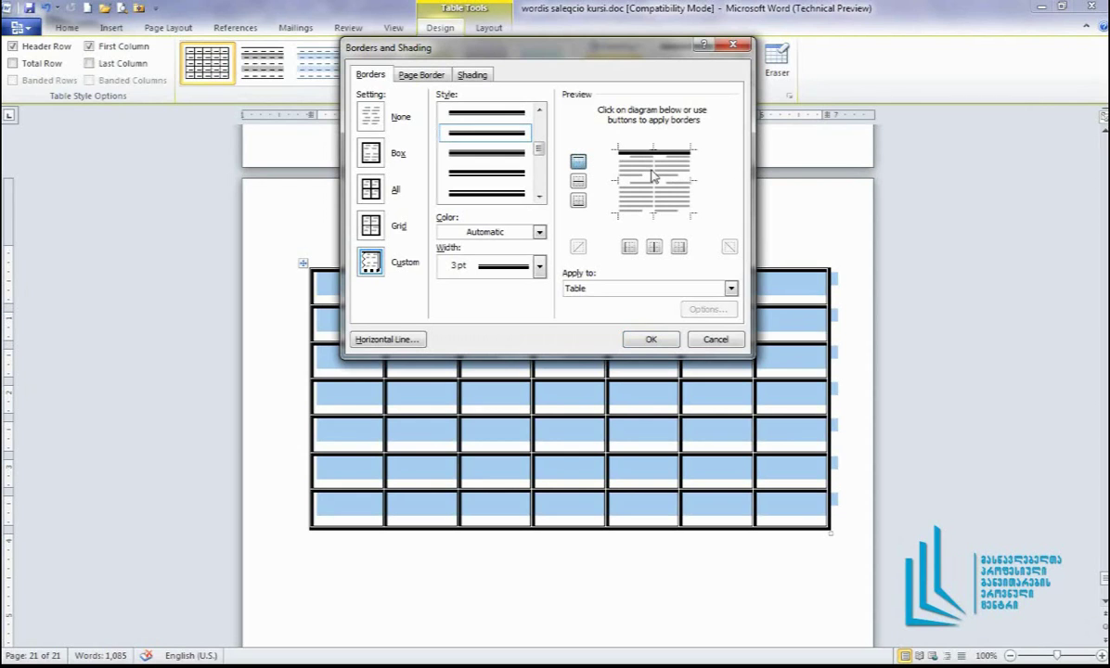
{"action": "scroll", "coordinate": [535, 142], "scroll_direction": "up", "scroll_amount": 1}
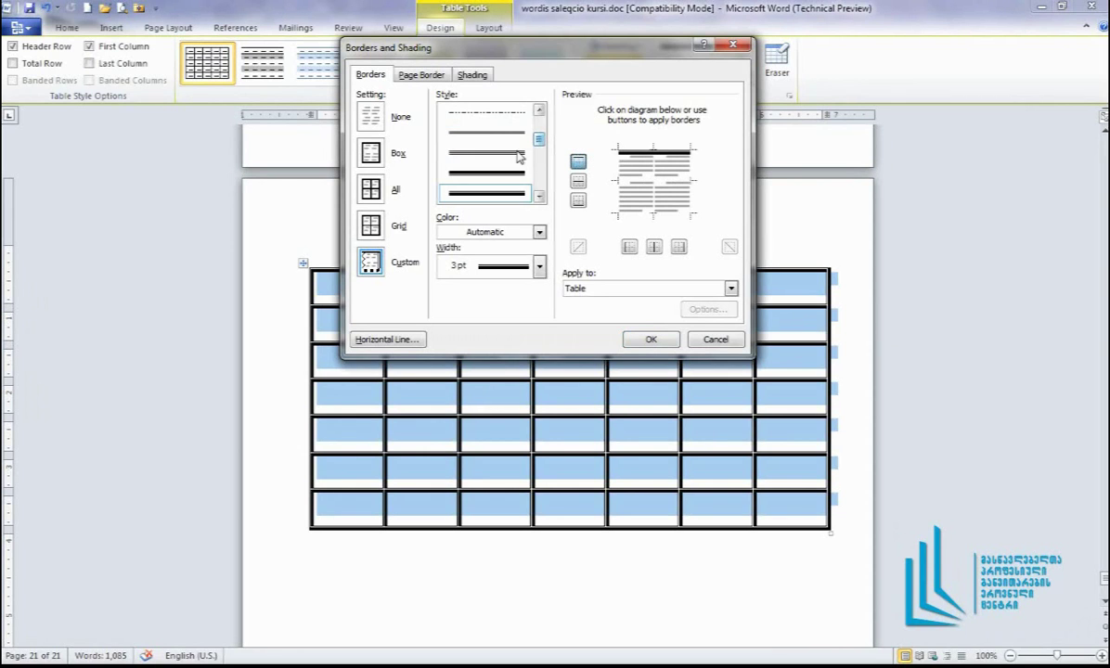
{"action": "scroll", "coordinate": [508, 135], "scroll_direction": "up", "scroll_amount": 1}
{"action": "left_click", "coordinate": [508, 194]}
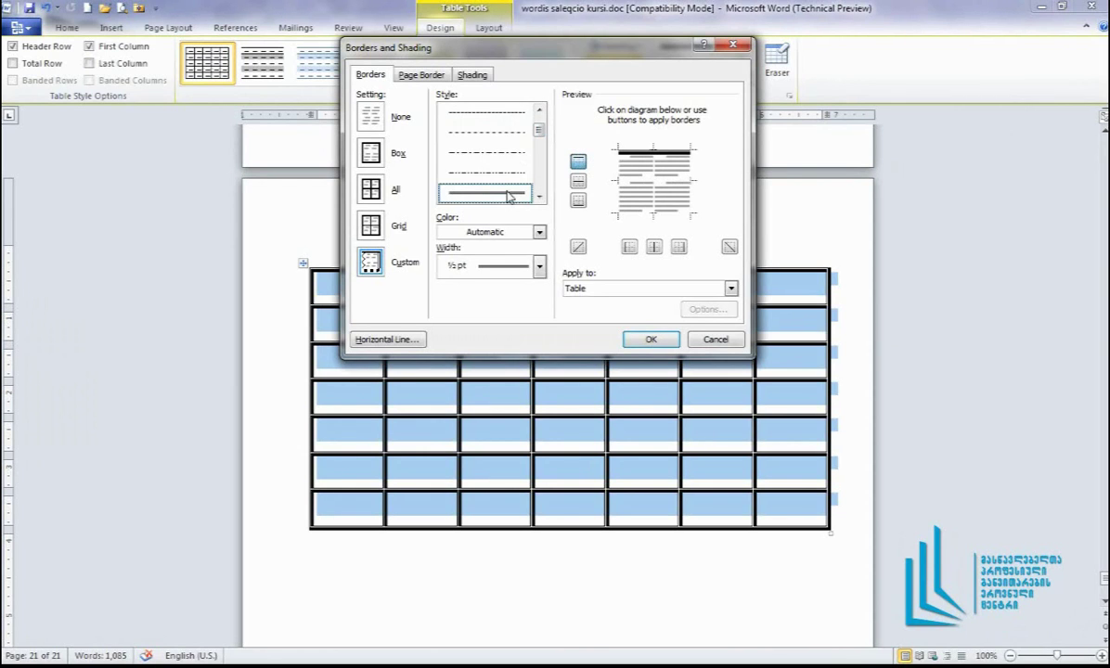
{"action": "left_click", "coordinate": [578, 200]}
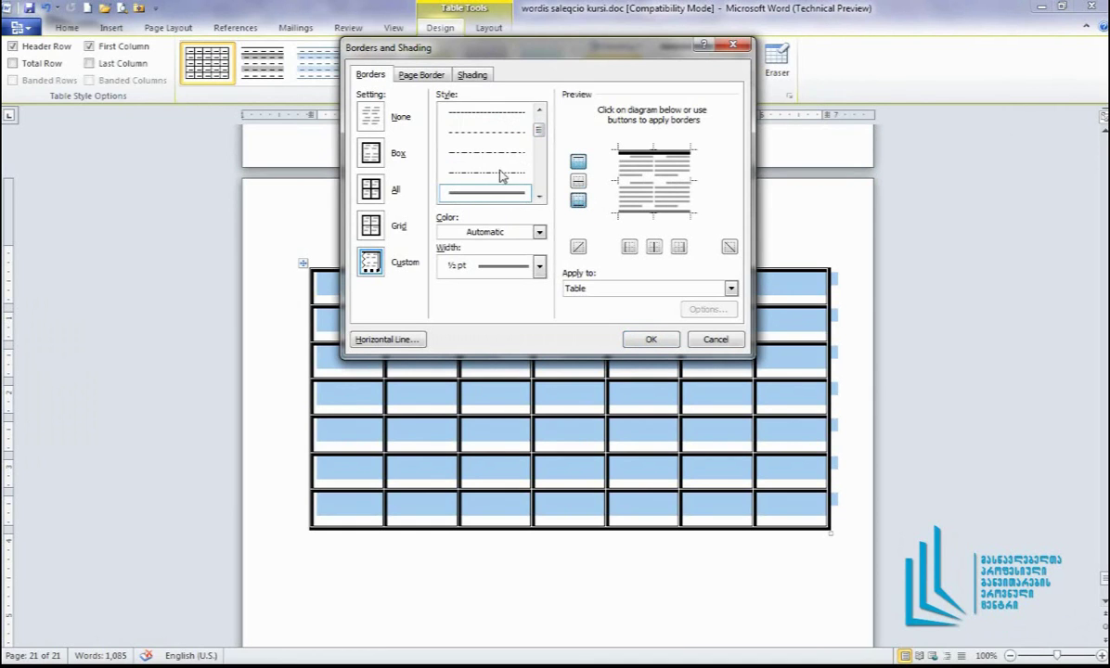
{"action": "scroll", "coordinate": [507, 135], "scroll_direction": "down", "scroll_amount": 2}
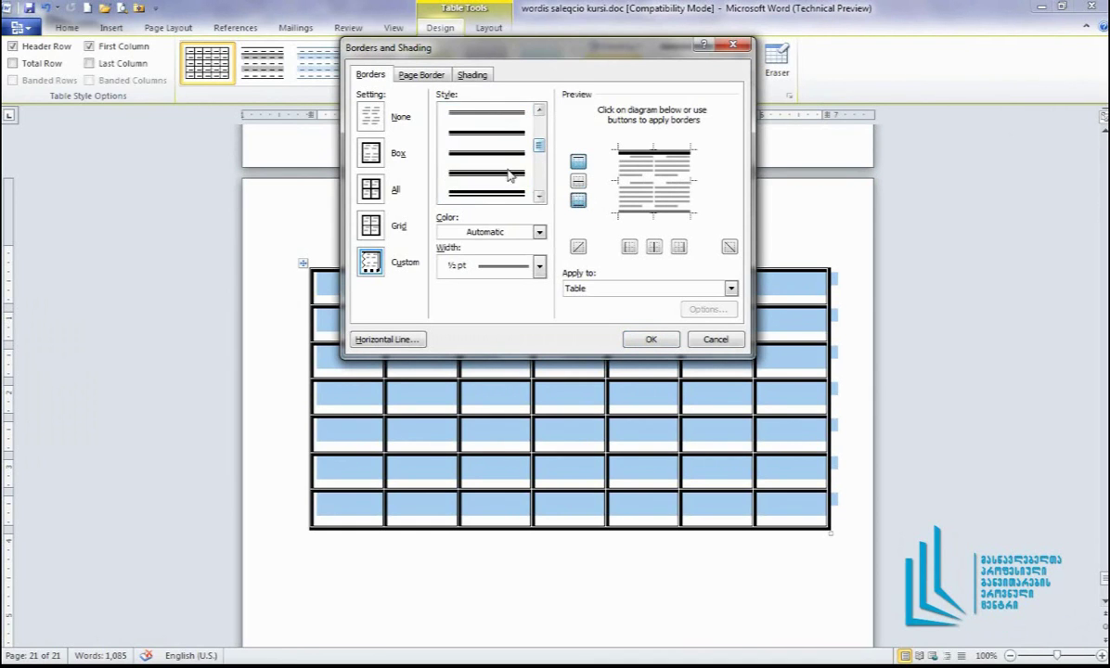
{"action": "left_click", "coordinate": [508, 172]}
{"action": "left_click", "coordinate": [578, 180]}
Try 3 pt thin-thick-thin inner vertical borders with ½ pt dashed left and right borders on the table, and undo the border changes
{"action": "left_click_drag", "start_coordinate": [538, 144], "coordinate": [545, 161]}
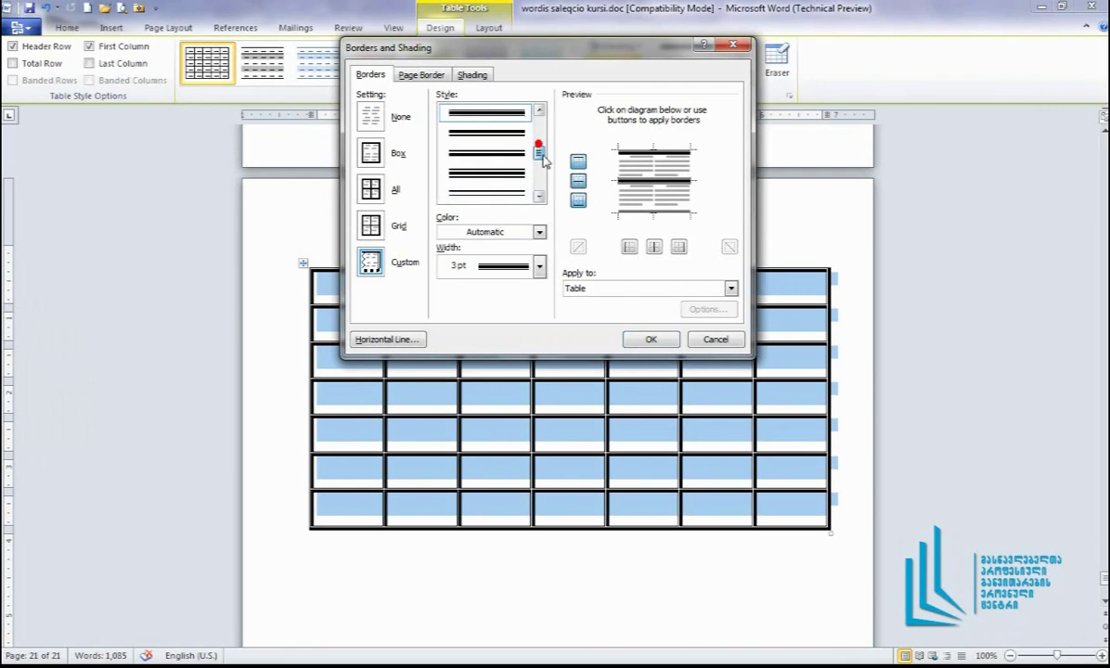
{"action": "left_click", "coordinate": [484, 192]}
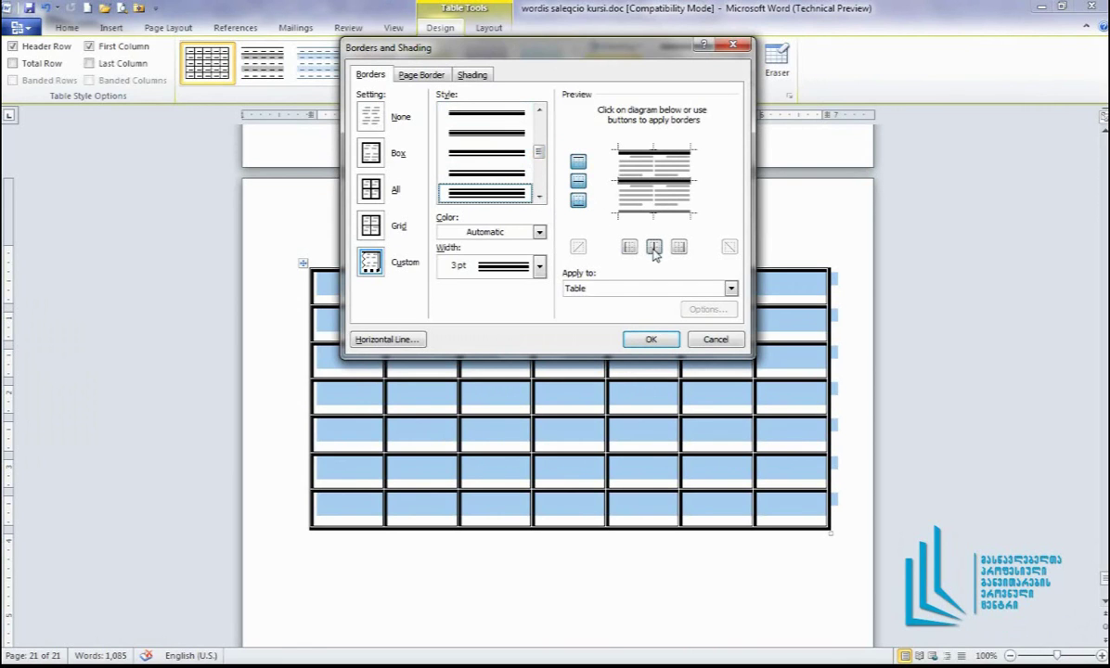
{"action": "left_click", "coordinate": [654, 247]}
{"action": "scroll", "coordinate": [516, 139], "scroll_direction": "up", "scroll_amount": 3}
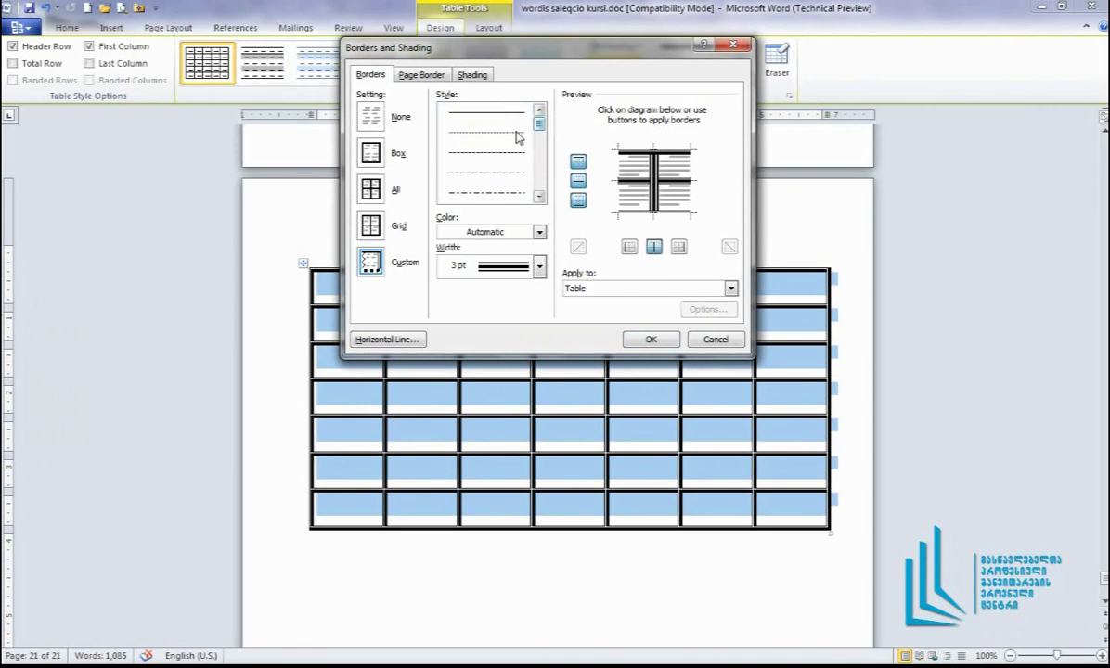
{"action": "left_click", "coordinate": [483, 151]}
{"action": "left_click", "coordinate": [629, 247]}
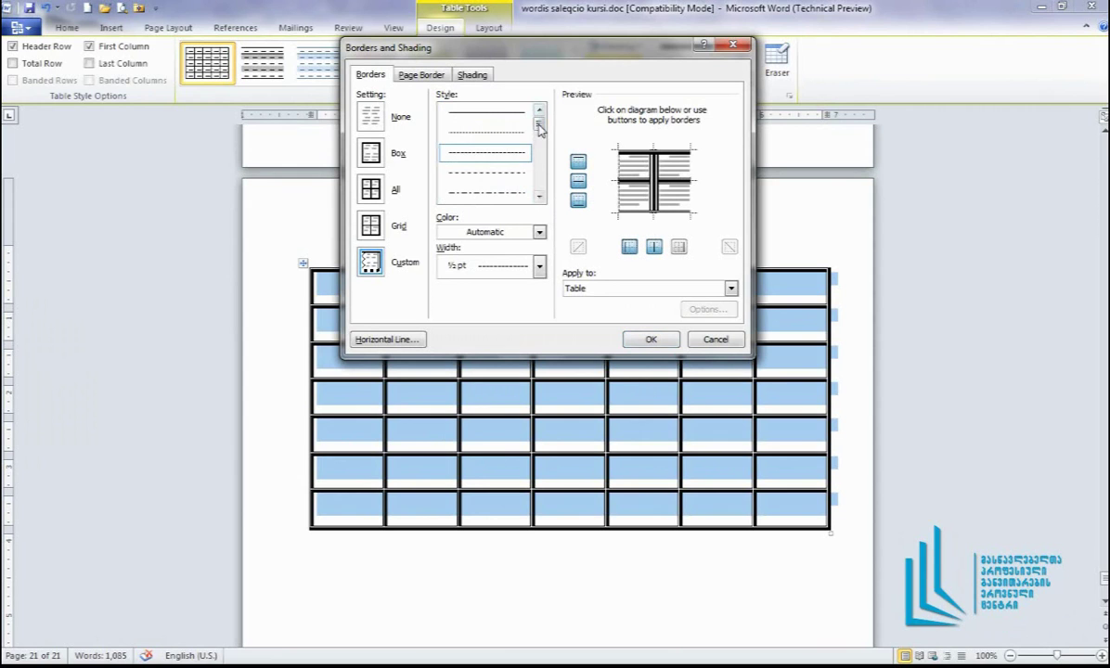
{"action": "left_click", "coordinate": [511, 172]}
{"action": "left_click", "coordinate": [681, 246]}
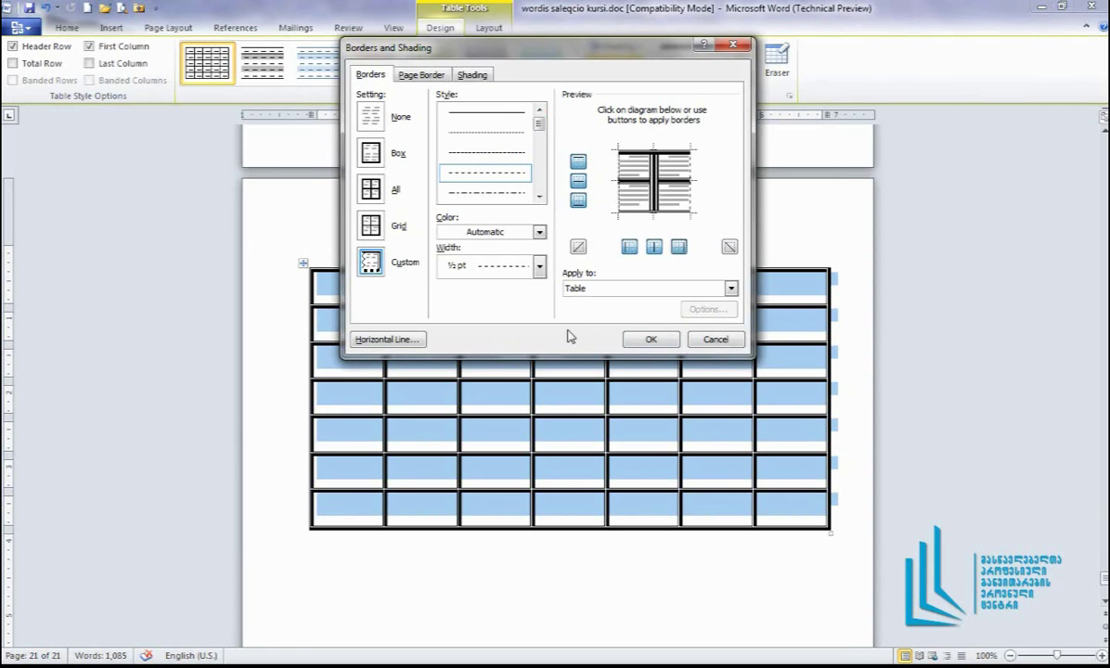
{"action": "left_click", "coordinate": [647, 339]}
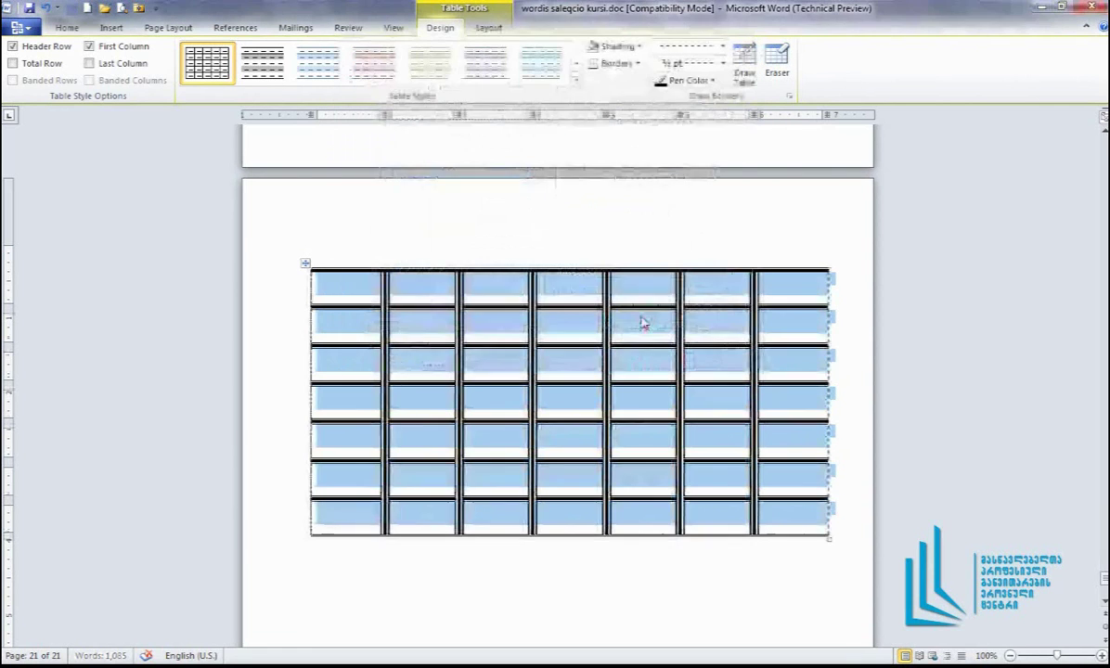
{"action": "left_click", "coordinate": [639, 296]}
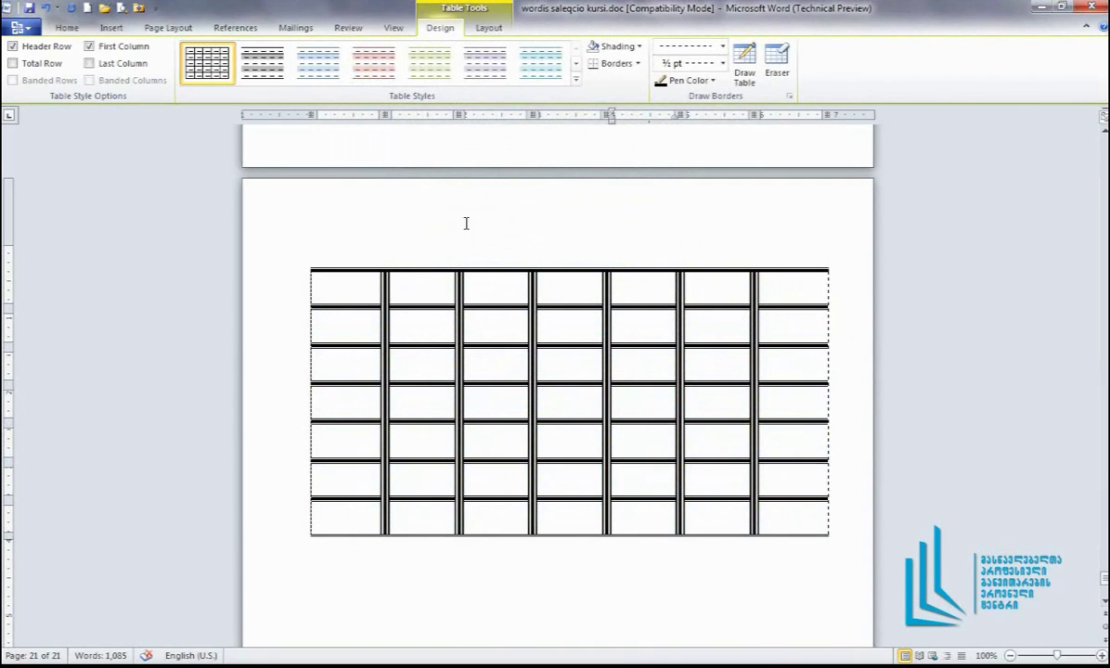
{"action": "key", "text": "ctrl+z"}
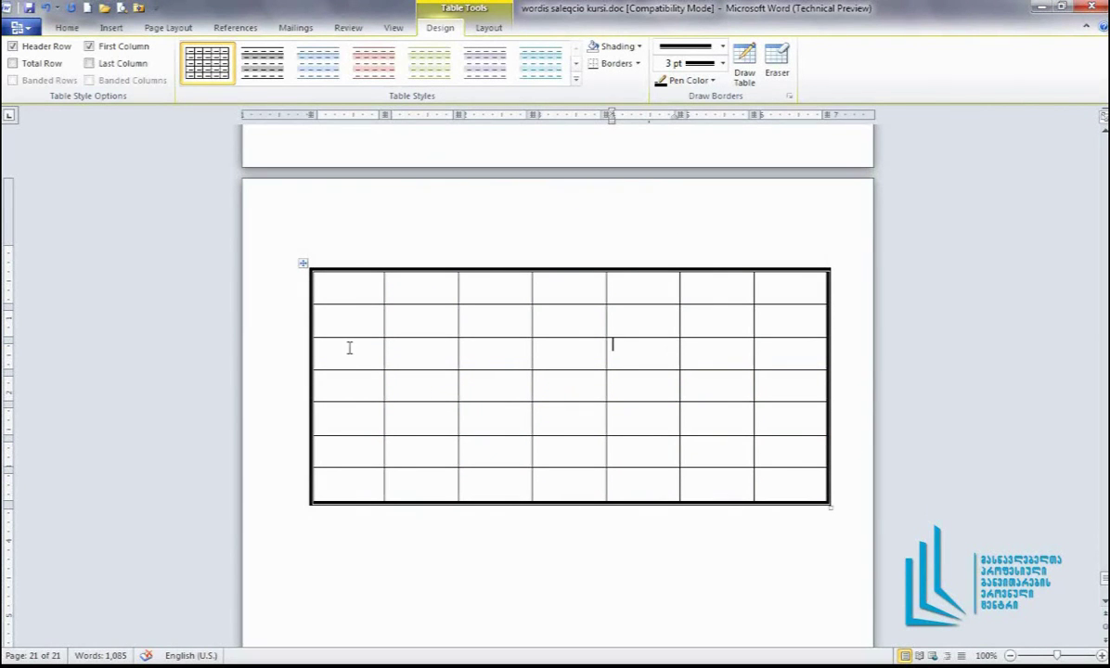
Show the table layout options, and place the cursor below the table and back inside it
{"action": "left_click", "coordinate": [488, 28]}
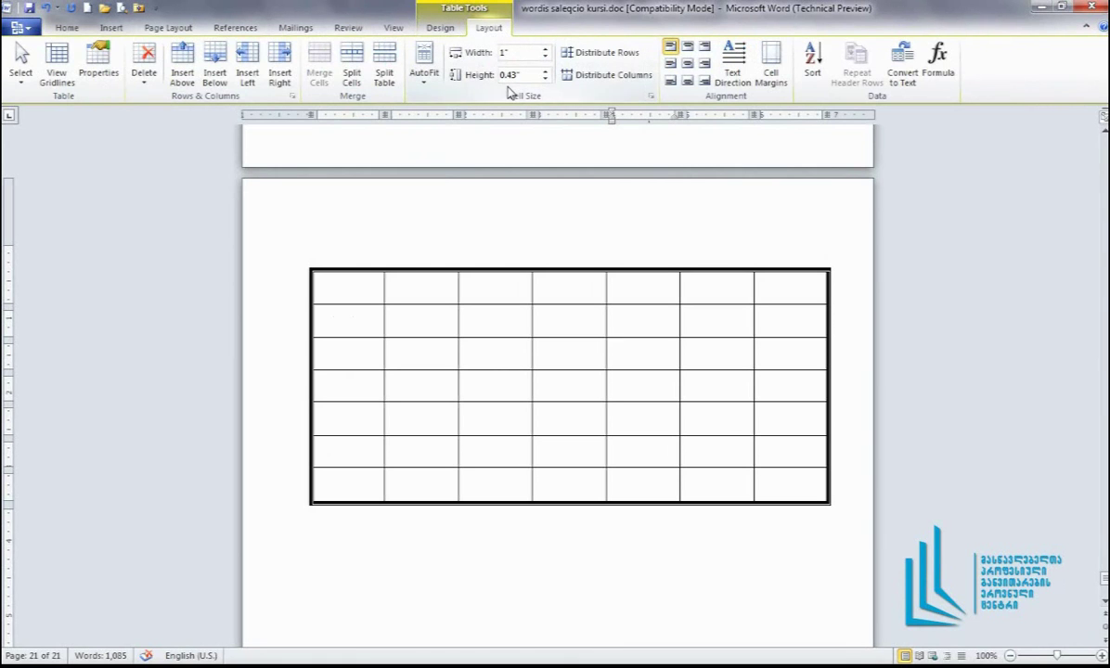
{"action": "left_click", "coordinate": [495, 574]}
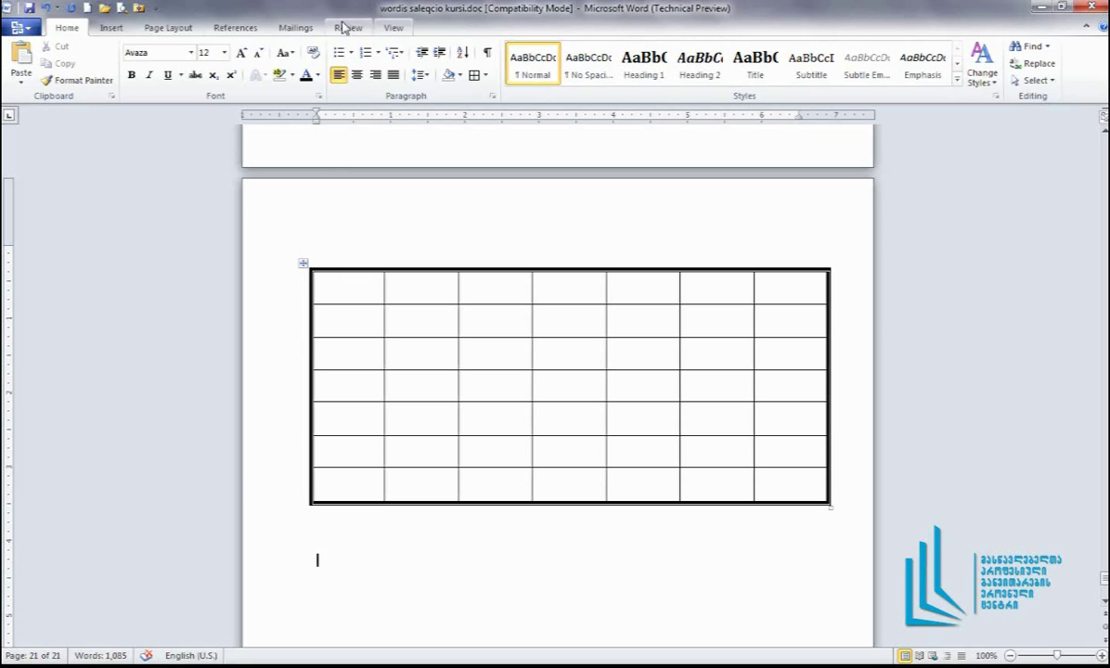
{"action": "left_click", "coordinate": [463, 461]}
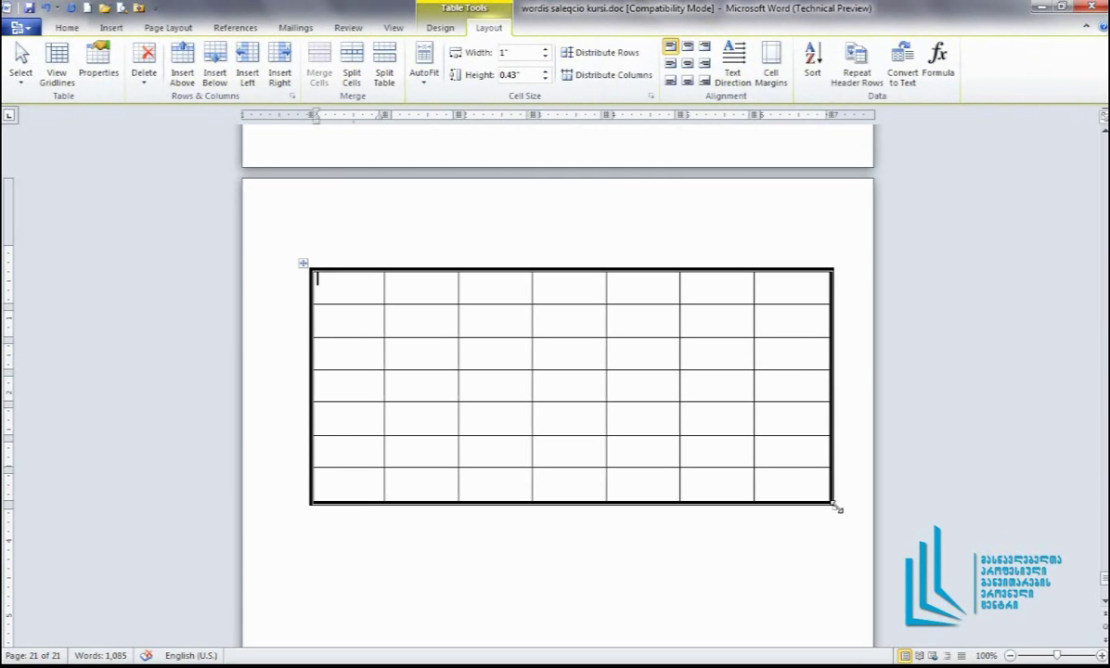
Enlarge the table to 0.6" high rows, and enter 1, ორშაბათი and სამშაბათი in the first row and ხუთშაბათი in the third row's fourth cell
{"action": "left_click_drag", "start_coordinate": [838, 509], "coordinate": [835, 545]}
{"action": "left_click", "coordinate": [352, 295]}
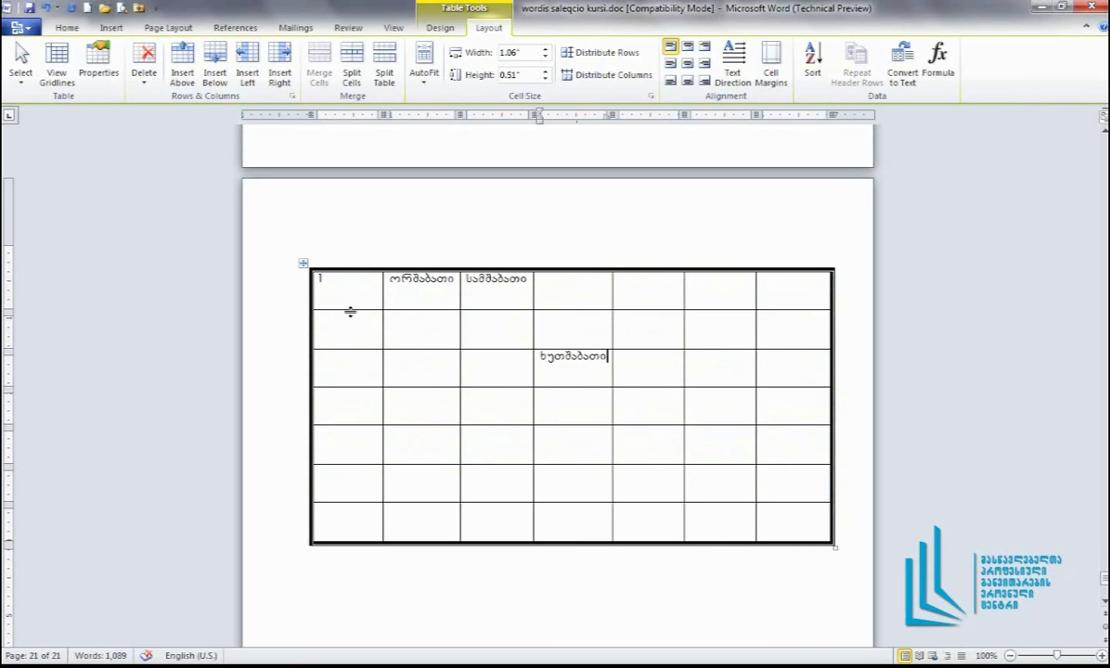
{"action": "left_click", "coordinate": [417, 334]}
{"action": "left_click_drag", "start_coordinate": [834, 549], "coordinate": [838, 600]}
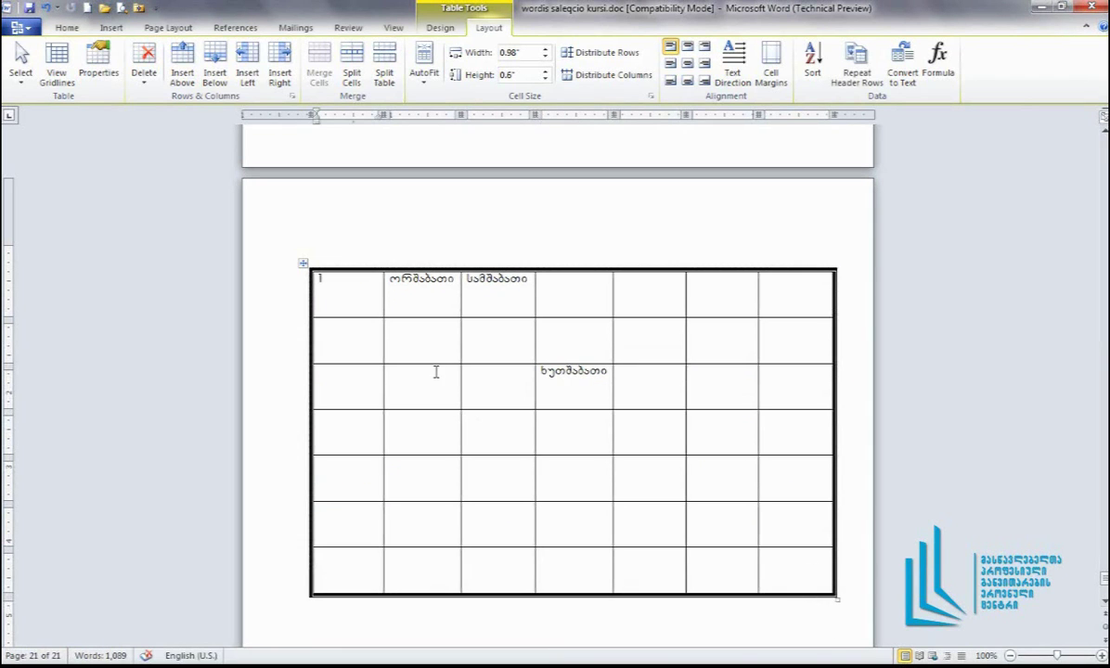
Make the first row about 1.05" and the third about 0.99" high, and resize the first four columns to about 0.33", 1.81", 1.38" and 1.13"
{"action": "mouse_move", "coordinate": [403, 318]}
{"action": "left_mouse_down"}
{"action": "mouse_move", "coordinate": [407, 346]}
{"action": "mouse_move", "coordinate": [411, 319]}
{"action": "left_mouse_up"}
{"action": "mouse_move", "coordinate": [423, 317]}
{"action": "left_mouse_down"}
{"action": "mouse_move", "coordinate": [426, 354]}
{"action": "mouse_move", "coordinate": [430, 305]}
{"action": "left_mouse_up"}
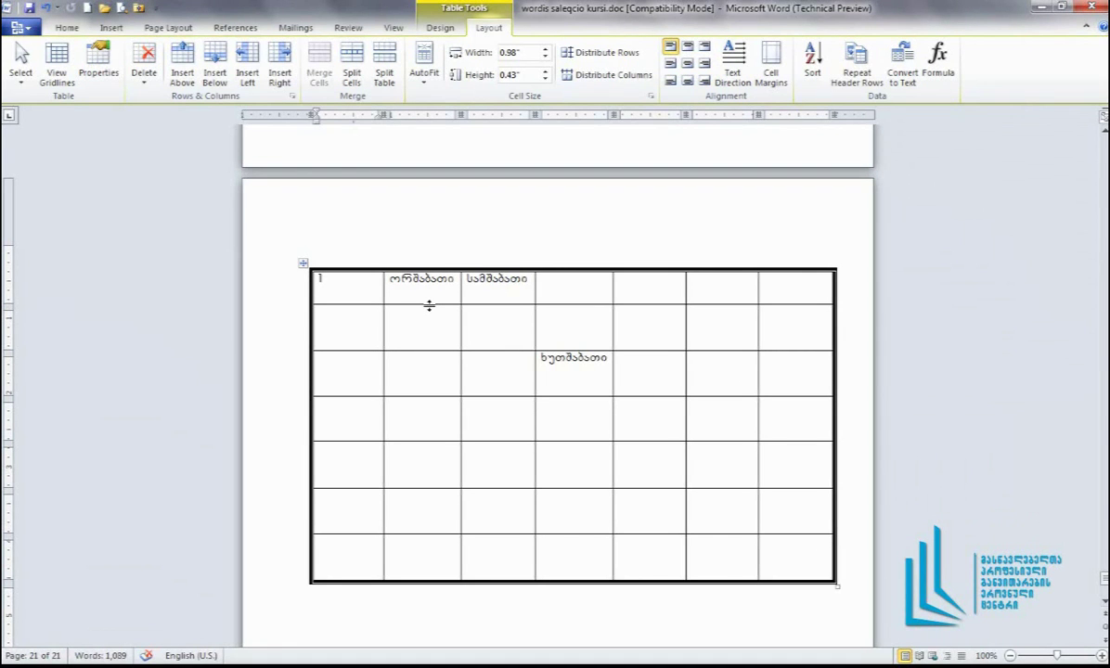
{"action": "left_click_drag", "start_coordinate": [429, 306], "coordinate": [435, 352]}
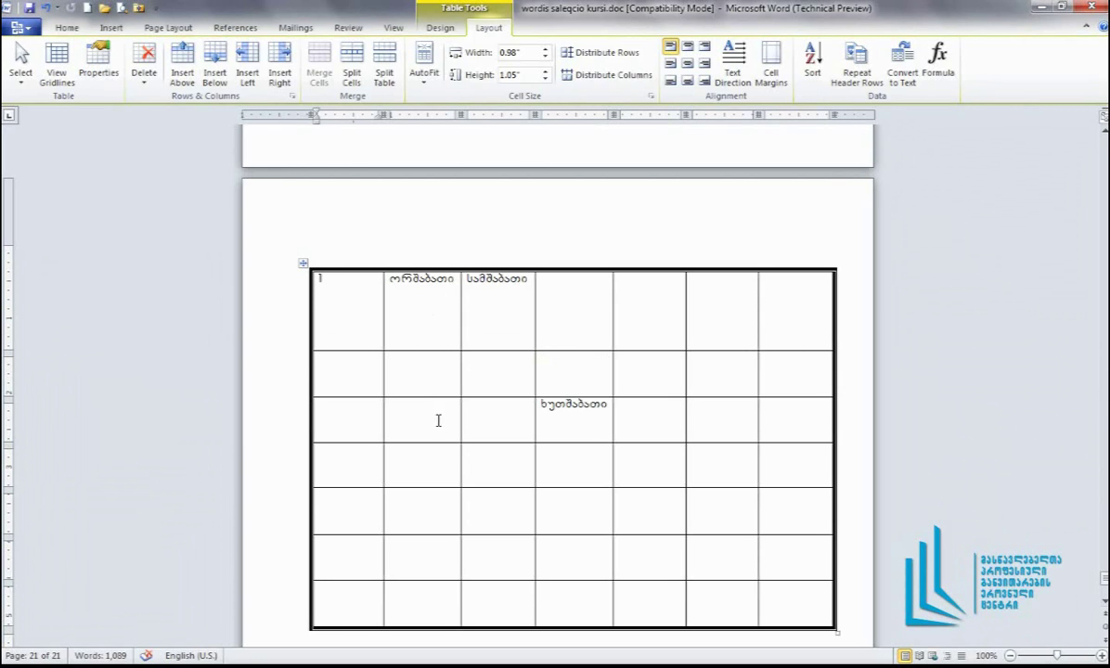
{"action": "left_click_drag", "start_coordinate": [443, 442], "coordinate": [451, 469]}
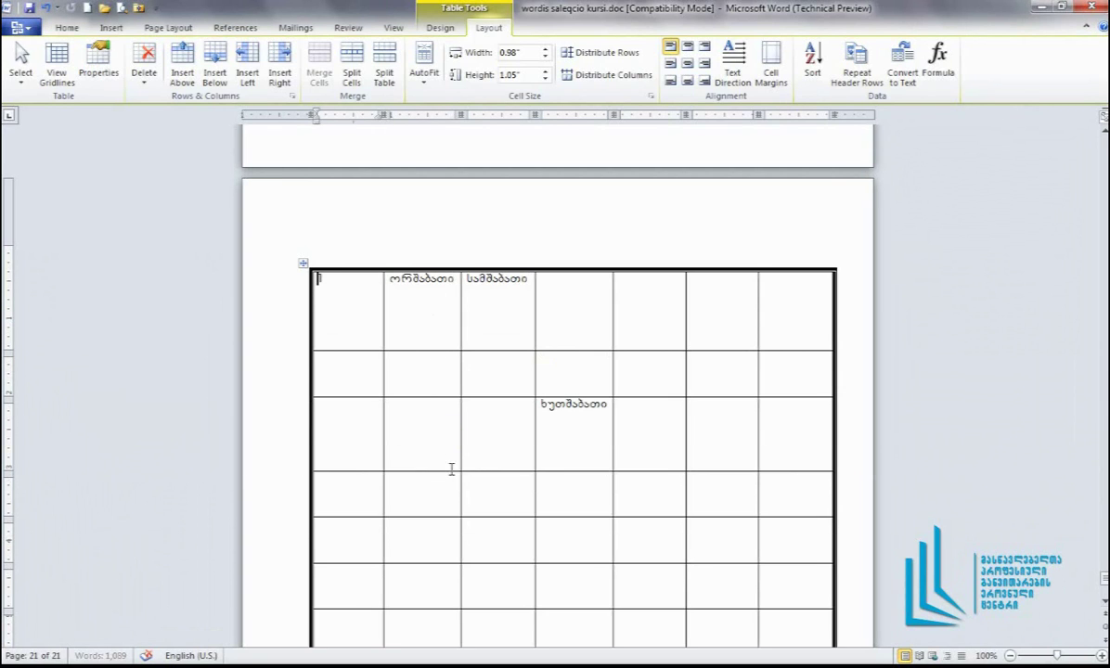
{"action": "left_click_drag", "start_coordinate": [461, 334], "coordinate": [583, 330]}
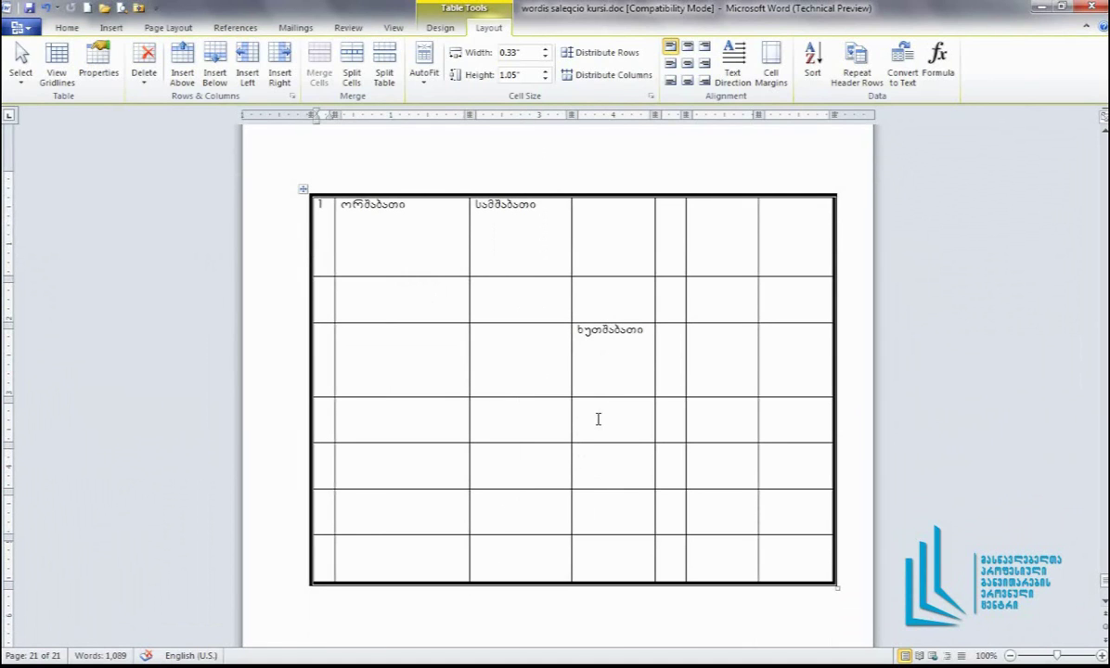
Cycle the text direction of ორშაბათი twice through both vertical orientations and back to horizontal
{"action": "left_click_drag", "start_coordinate": [428, 207], "coordinate": [342, 209]}
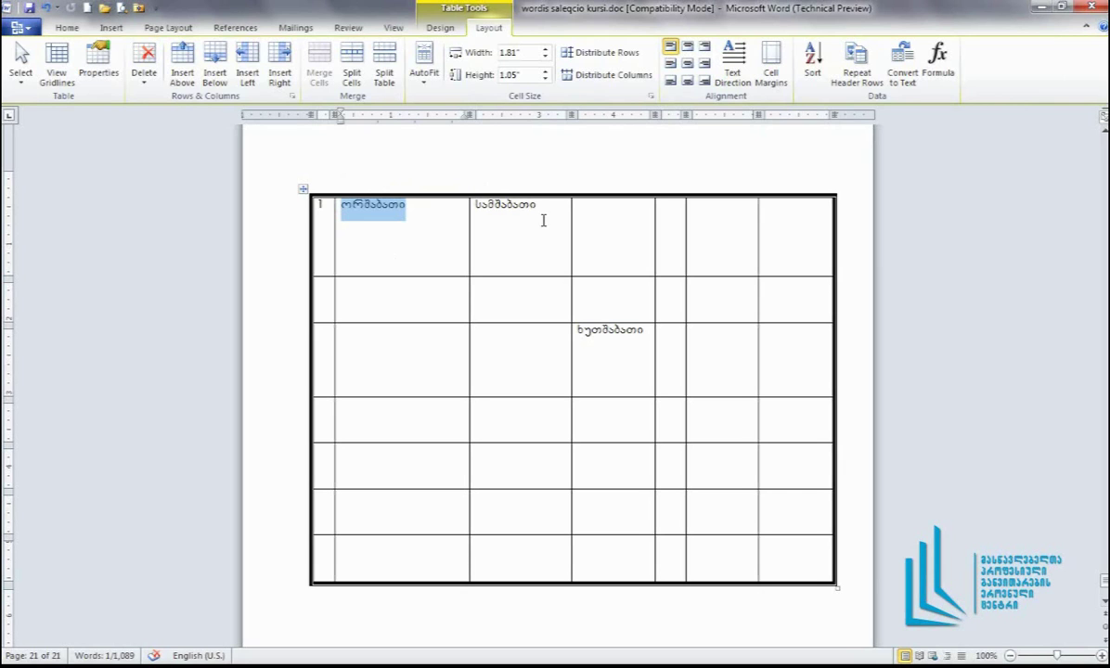
{"action": "left_click", "coordinate": [733, 59]}
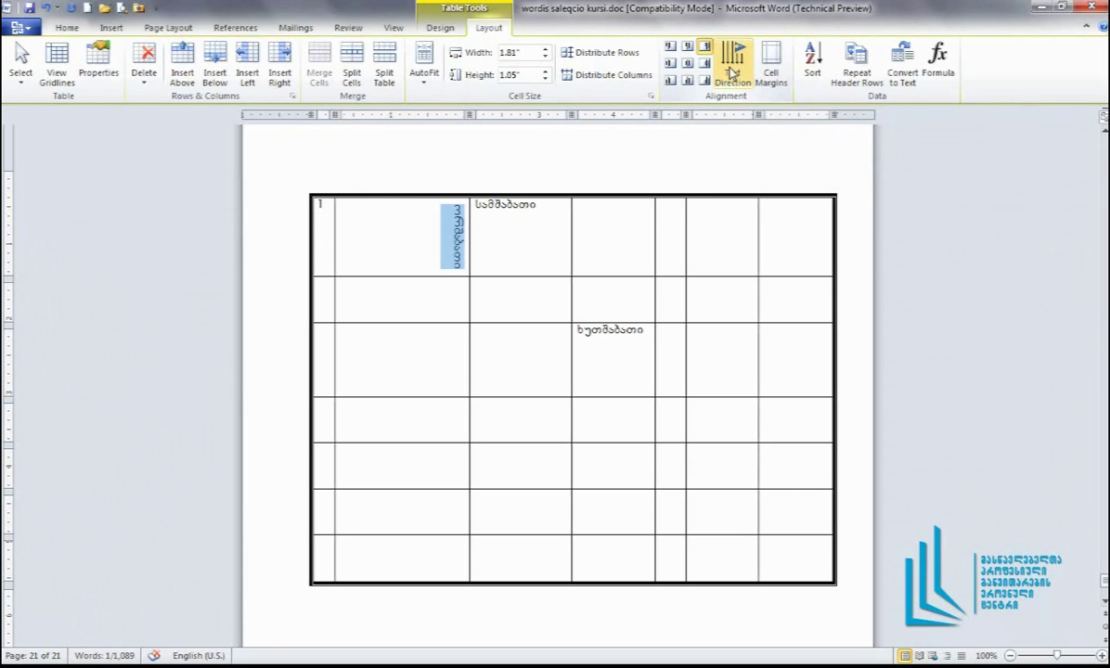
{"action": "left_click", "coordinate": [731, 71]}
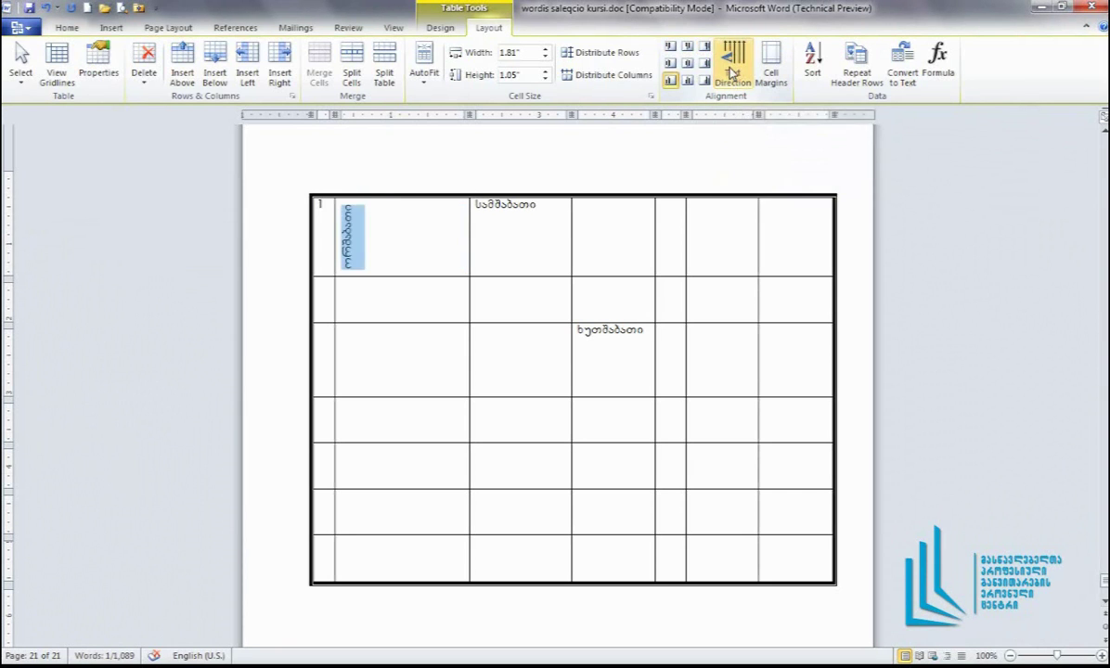
{"action": "left_click", "coordinate": [731, 71]}
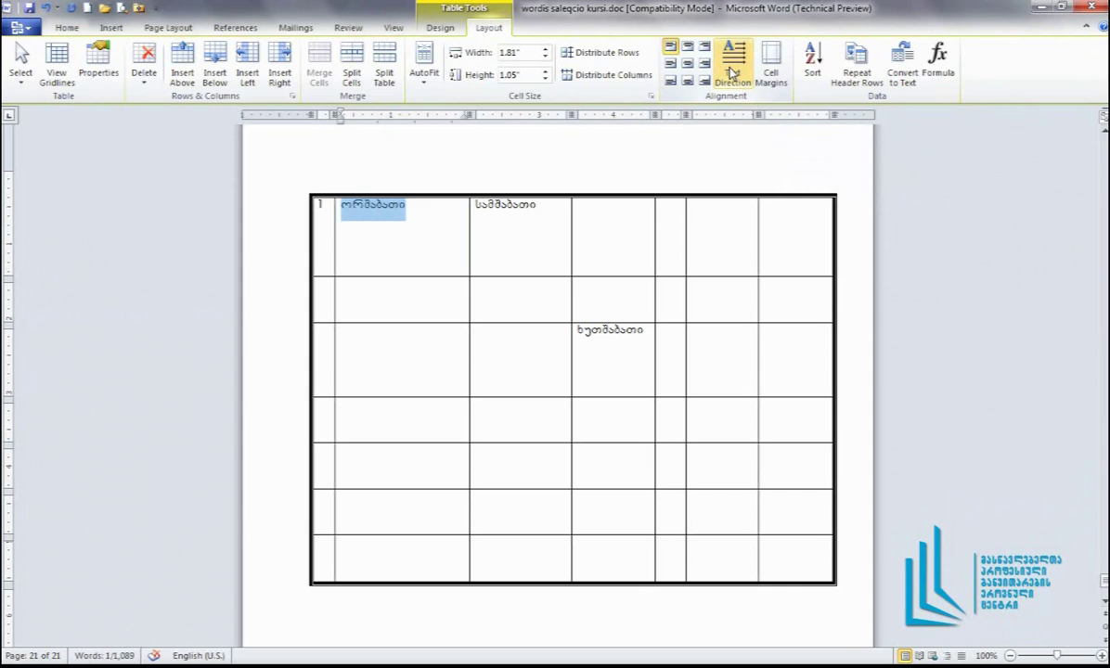
{"action": "left_click", "coordinate": [731, 72]}
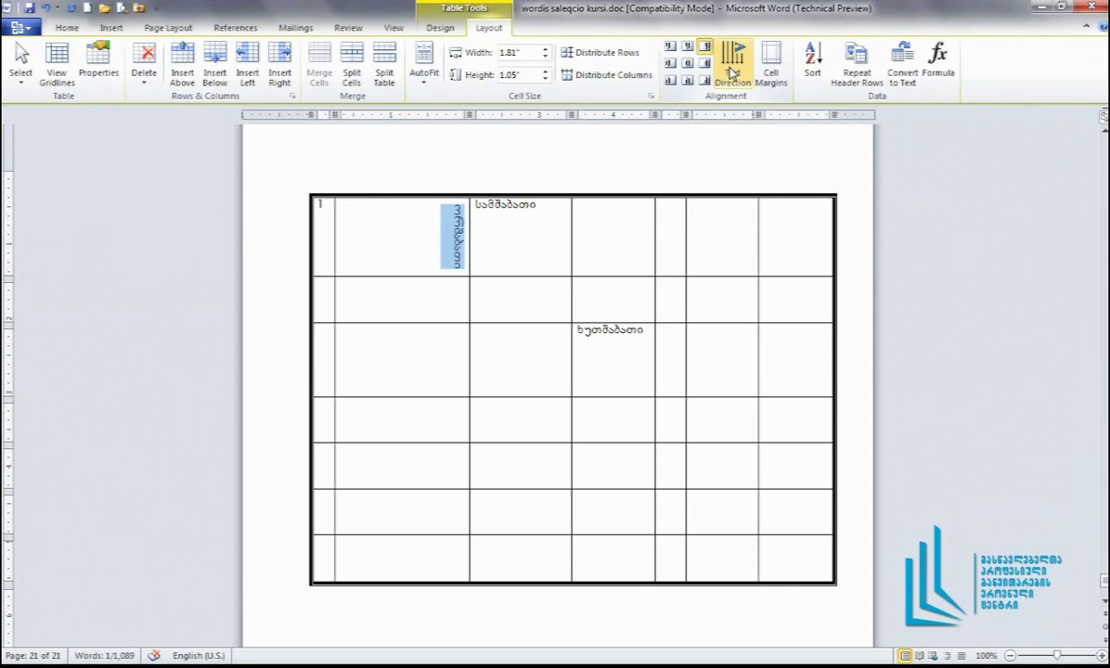
{"action": "left_click", "coordinate": [731, 72]}
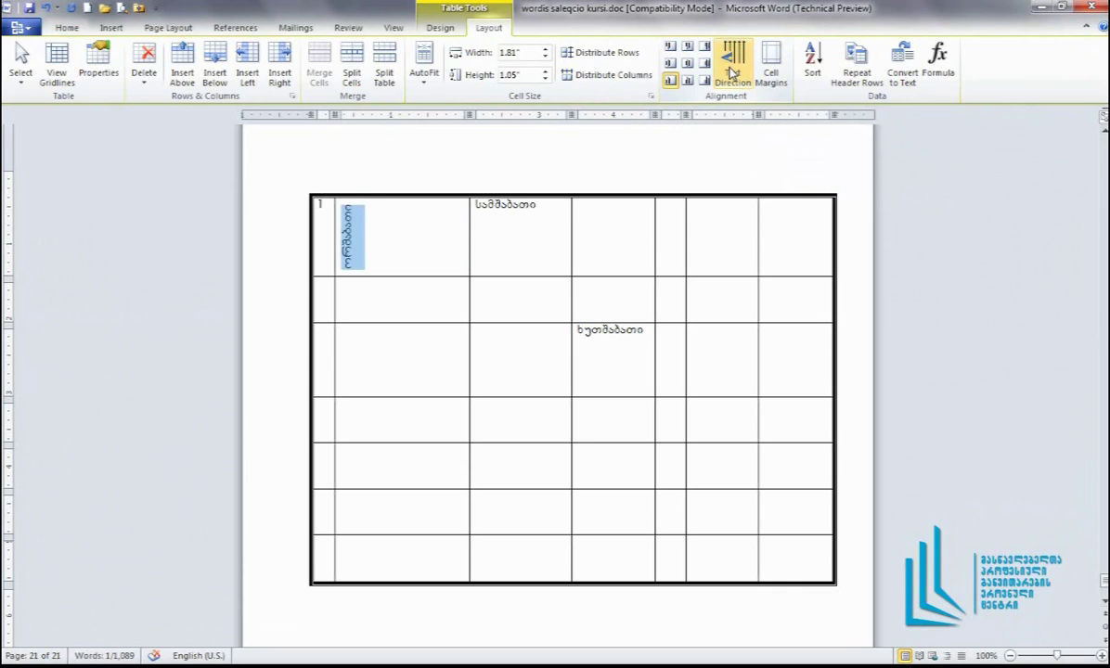
{"action": "left_click", "coordinate": [731, 72]}
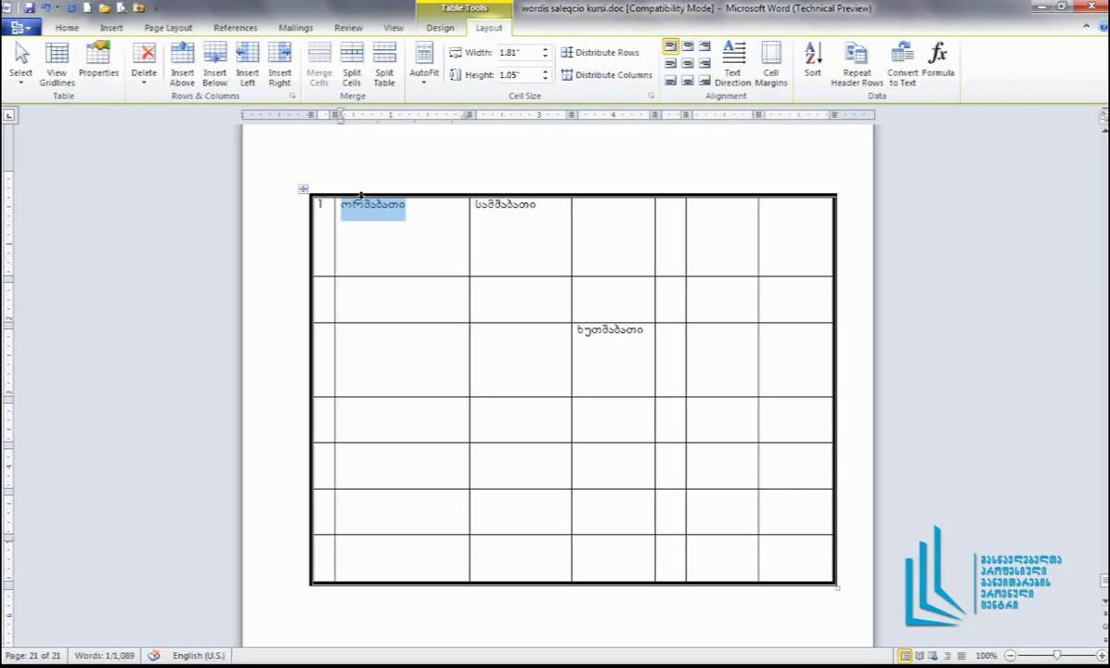
Try several cell alignments on ორშაბათი, finishing with it centered both horizontally and vertically in its cell
{"action": "left_click", "coordinate": [705, 46]}
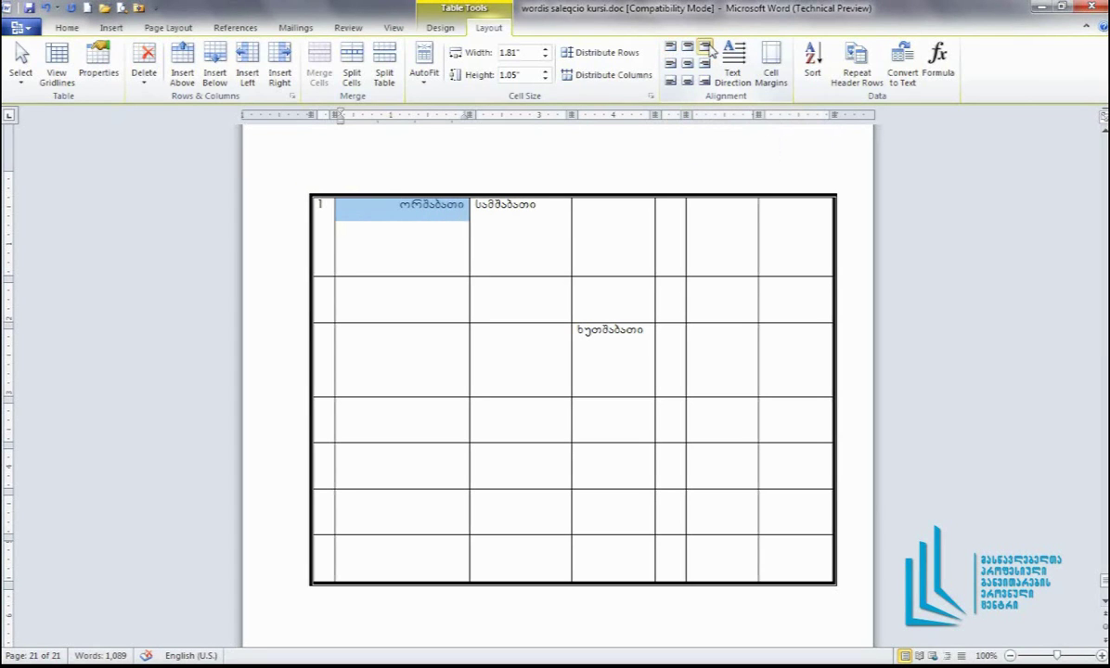
{"action": "left_click", "coordinate": [705, 80]}
{"action": "left_click", "coordinate": [670, 80]}
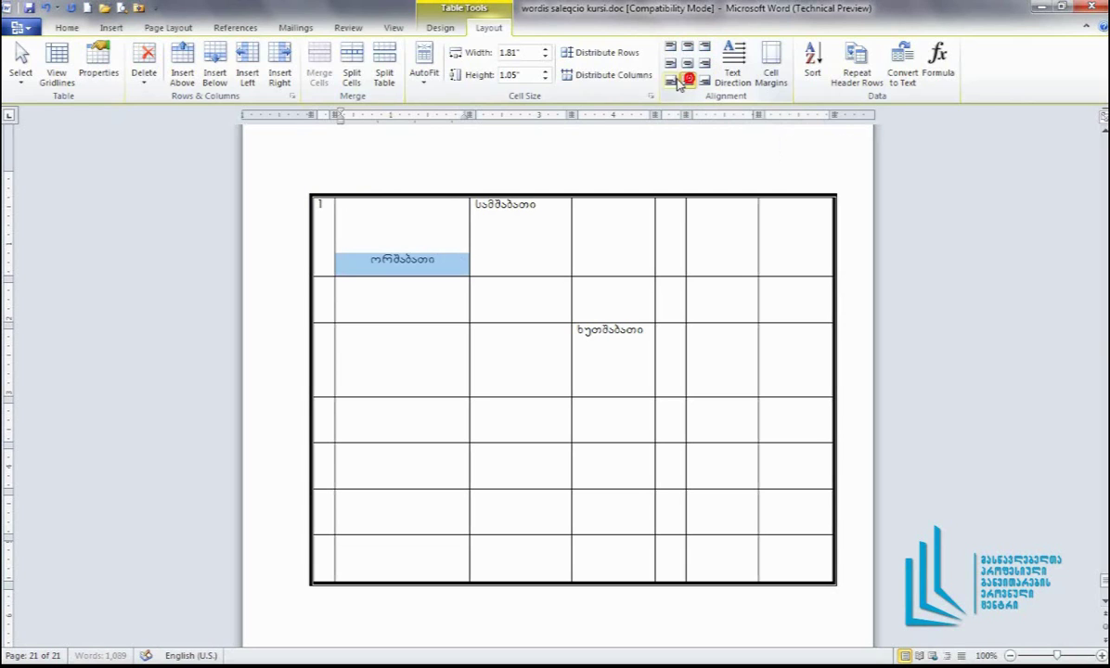
{"action": "left_click", "coordinate": [671, 63]}
{"action": "left_click", "coordinate": [688, 63]}
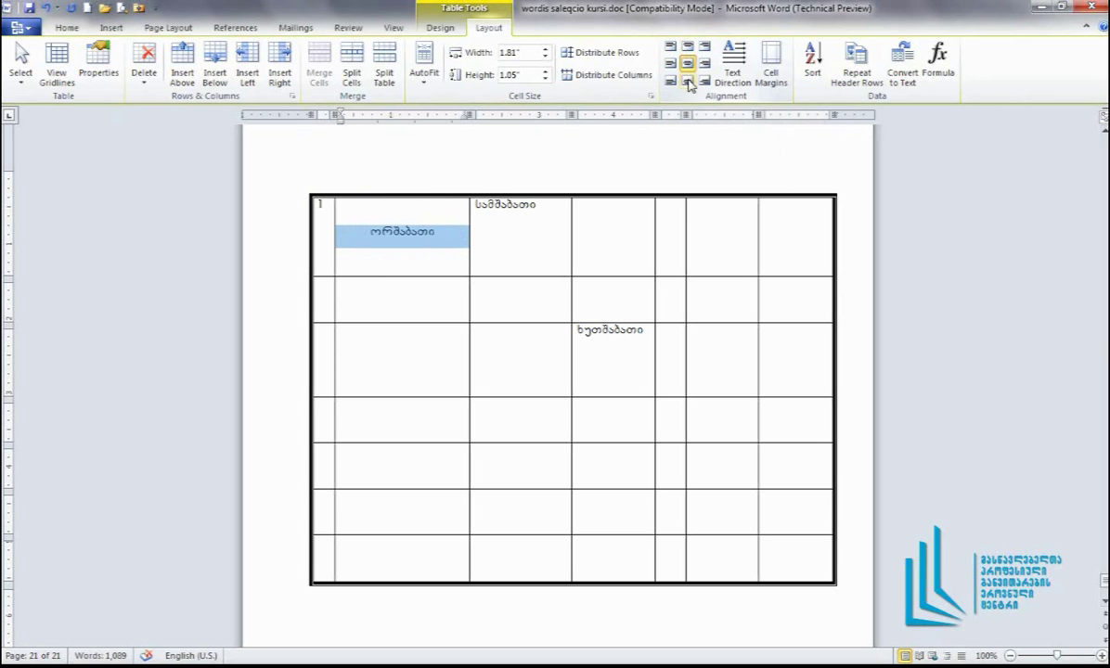
{"action": "left_click", "coordinate": [425, 231]}
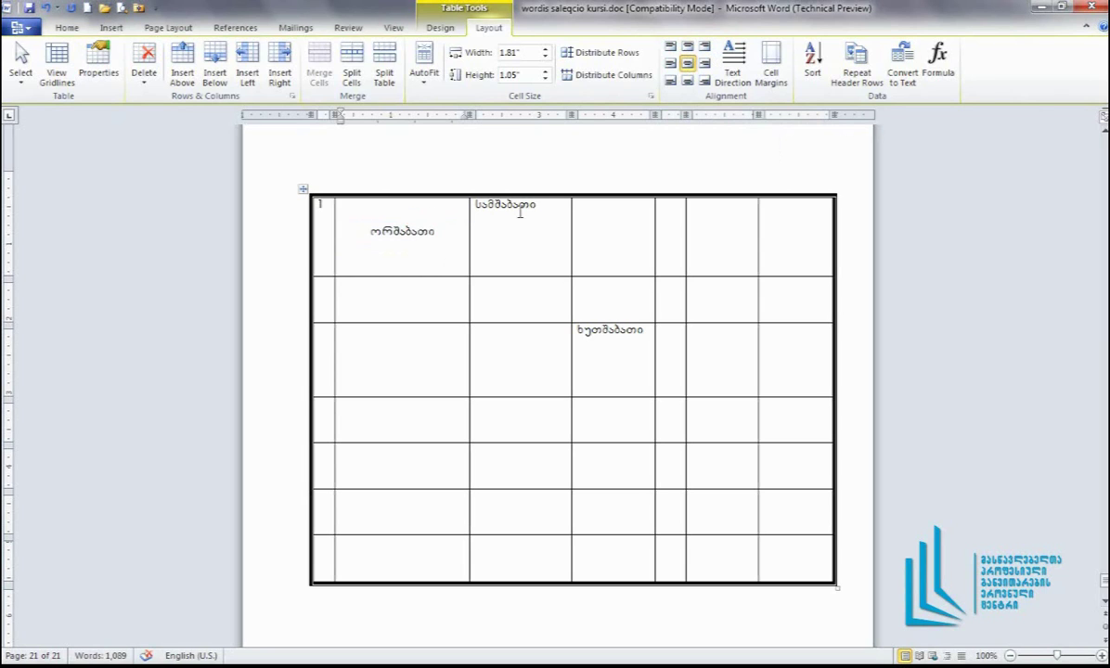
Align სამშაბათი to the top right of its cell and ხუთშაბათი to the bottom center of its cell
{"action": "left_click_drag", "start_coordinate": [549, 206], "coordinate": [474, 207]}
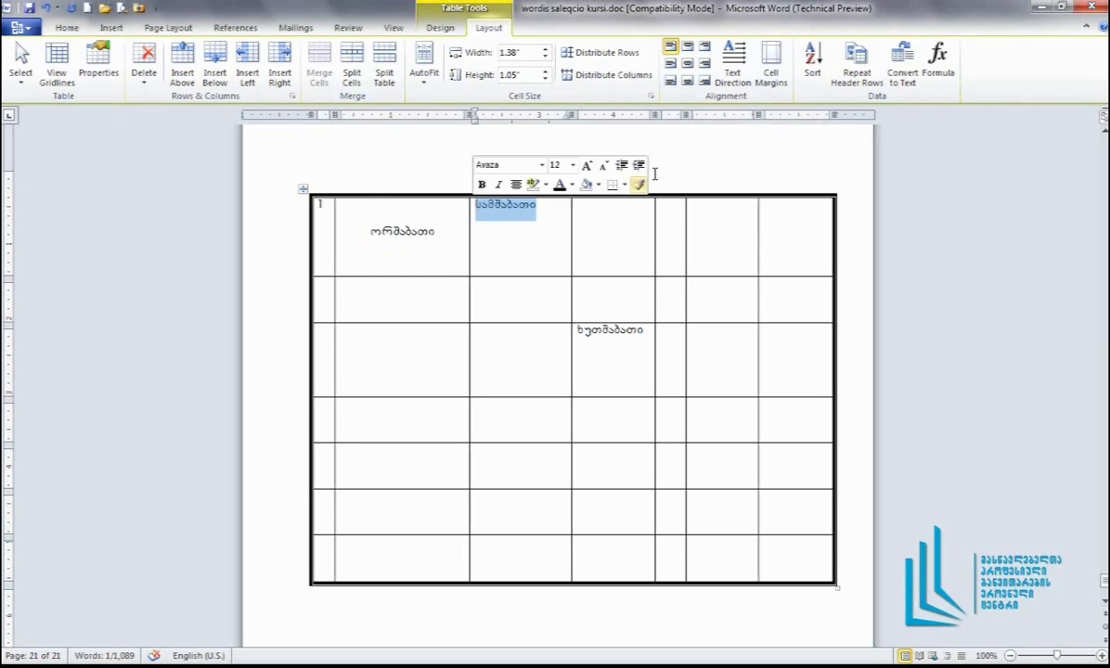
{"action": "left_click", "coordinate": [705, 49]}
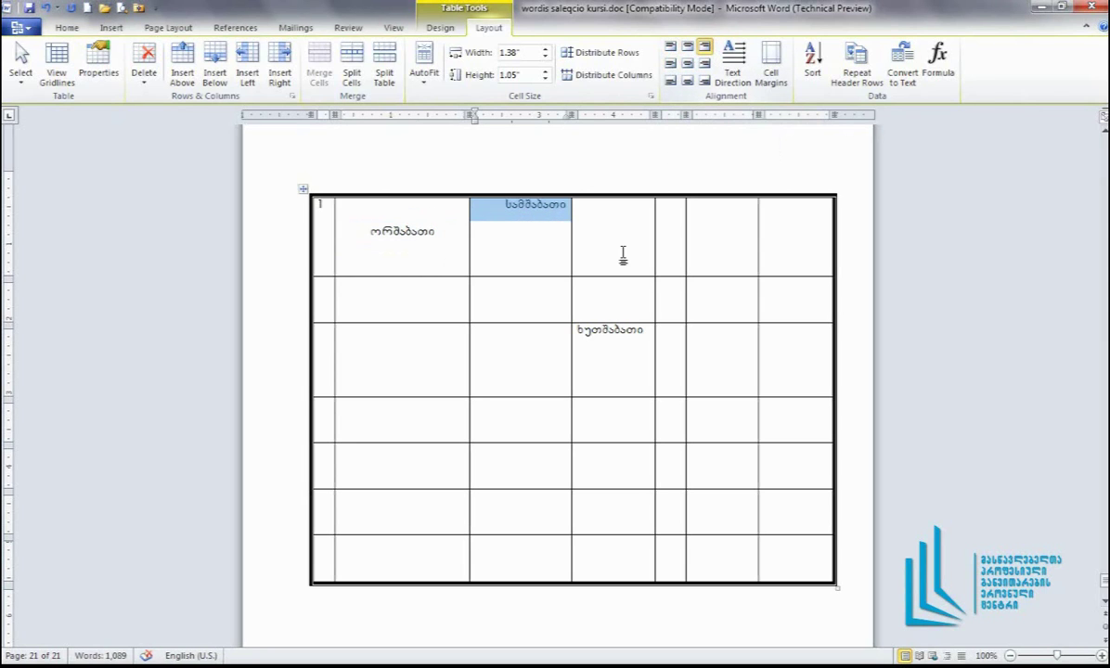
{"action": "left_click", "coordinate": [613, 330]}
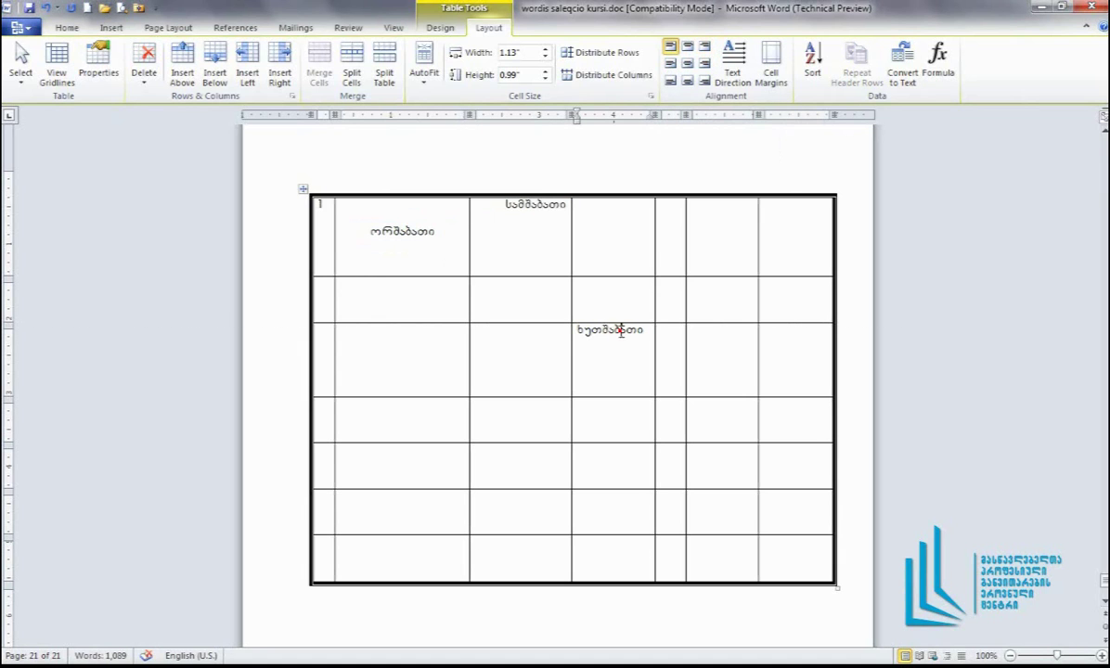
{"action": "double_click", "coordinate": [581, 331]}
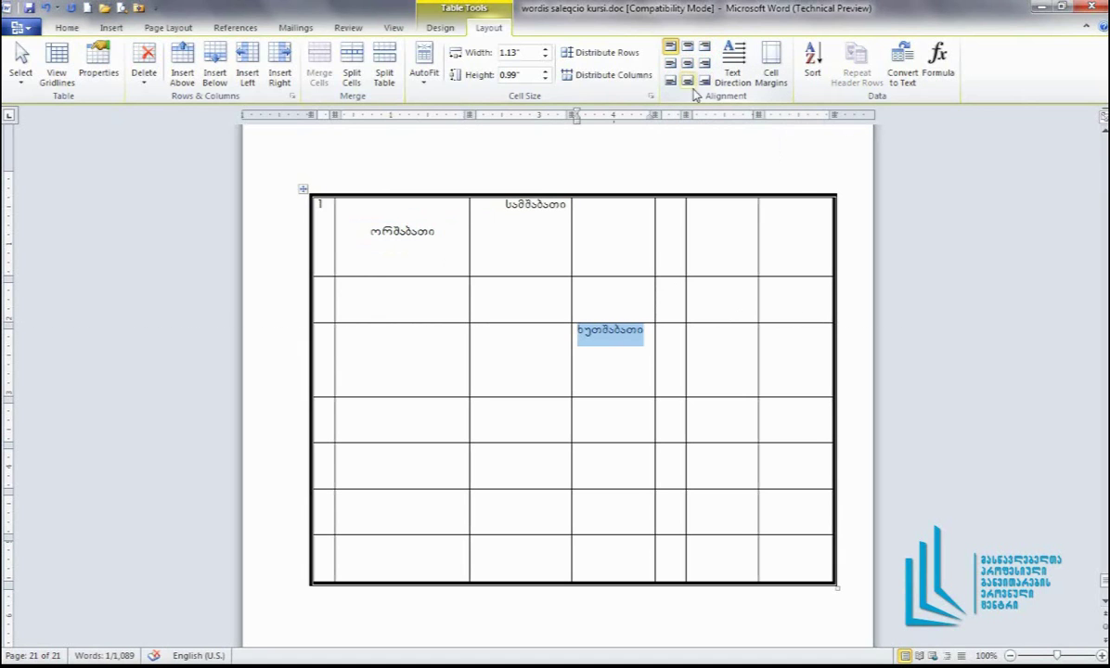
{"action": "left_click", "coordinate": [687, 81]}
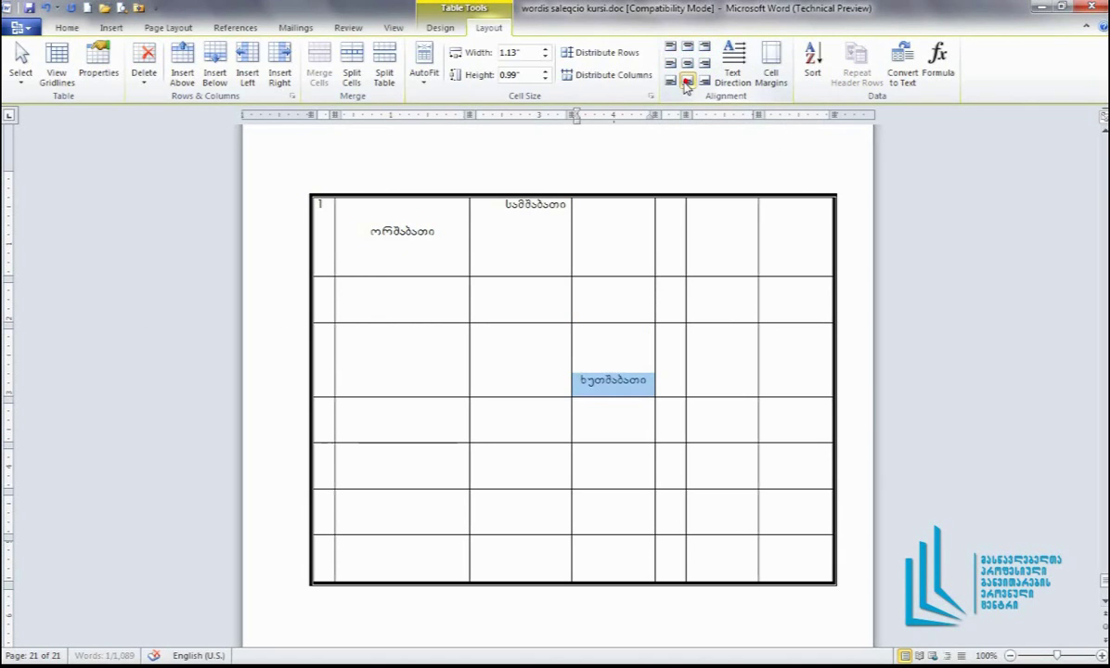
Rotate ხუთშაბათი to read vertically from bottom to top, reduce the second row to about 0.49" and heighten the third row to fit the word
{"action": "left_click", "coordinate": [740, 58]}
{"action": "left_click", "coordinate": [739, 56]}
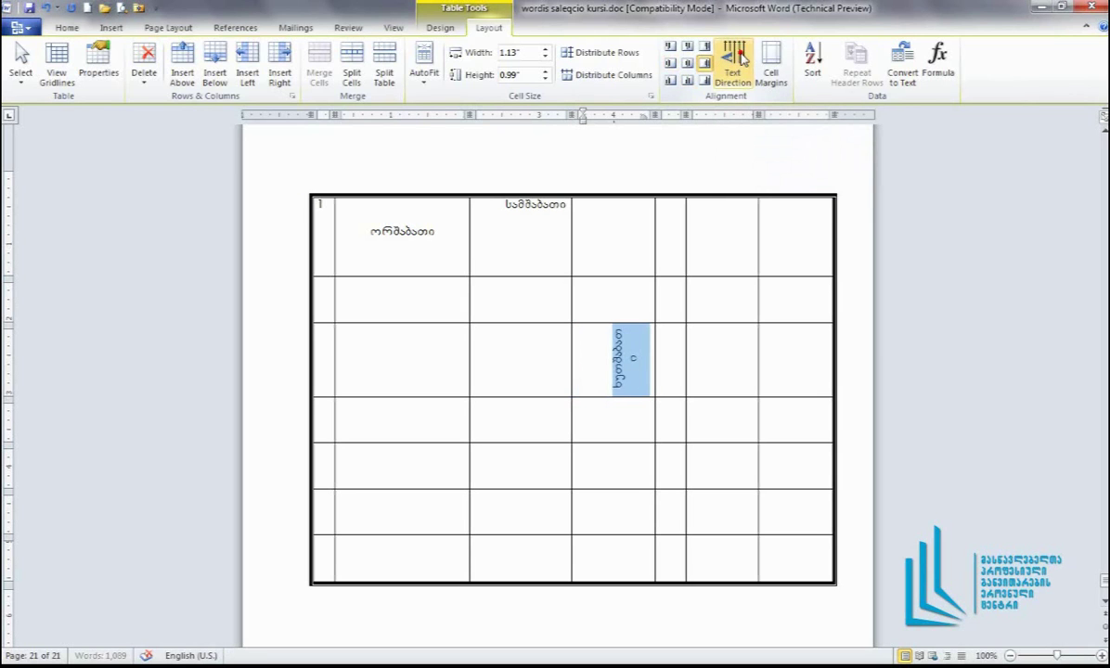
{"action": "left_click_drag", "start_coordinate": [609, 317], "coordinate": [610, 307]}
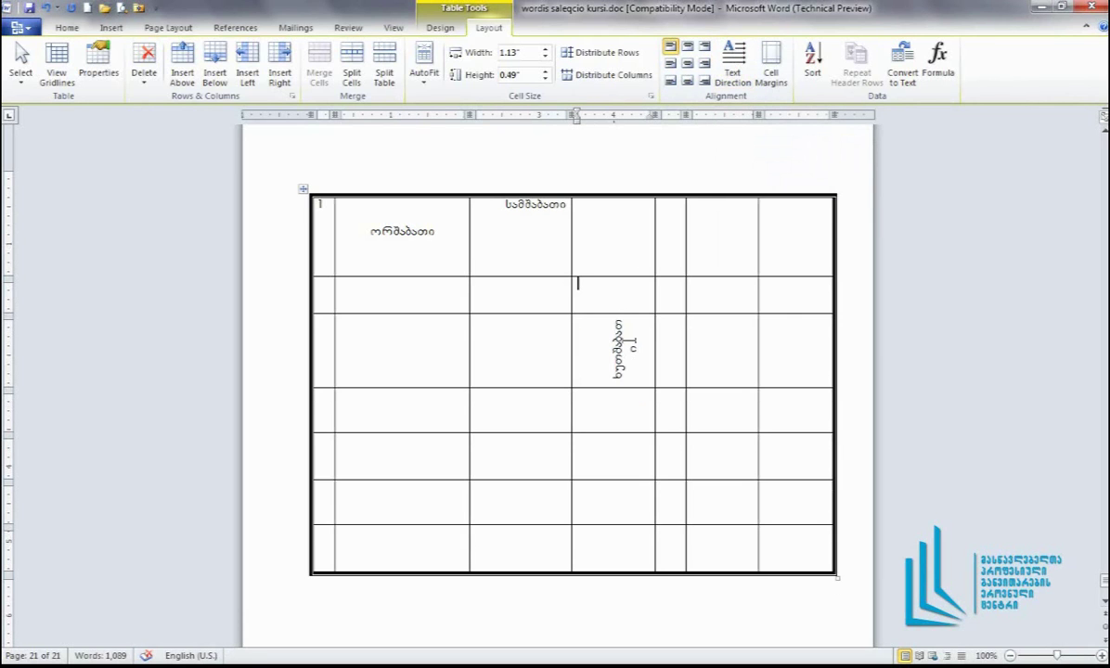
{"action": "left_click_drag", "start_coordinate": [526, 388], "coordinate": [527, 397]}
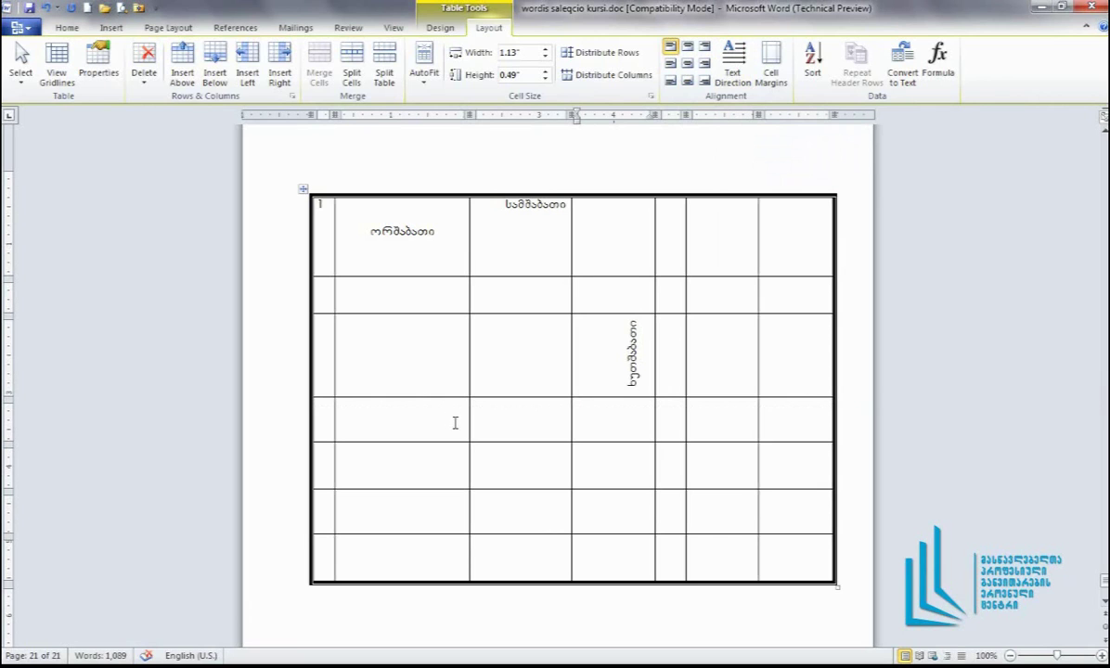
Merge the third, fourth and fifth cells of the fifth row into one cell
{"action": "left_click", "coordinate": [480, 450]}
{"action": "left_click_drag", "start_coordinate": [506, 452], "coordinate": [664, 465]}
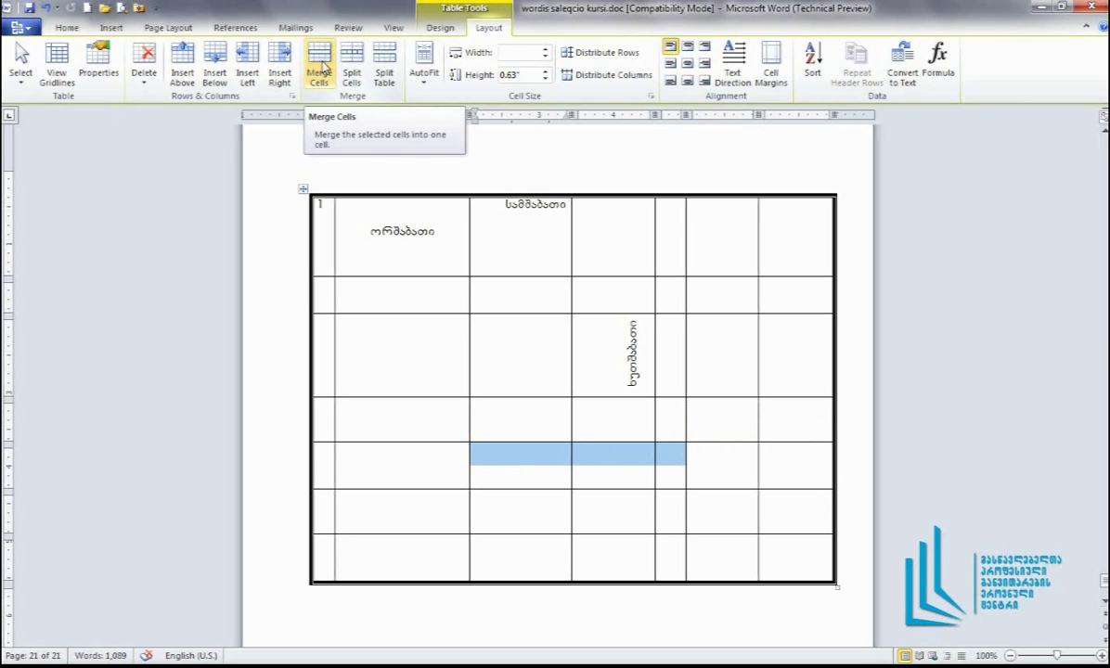
{"action": "left_click", "coordinate": [319, 80]}
{"action": "left_click", "coordinate": [319, 57]}
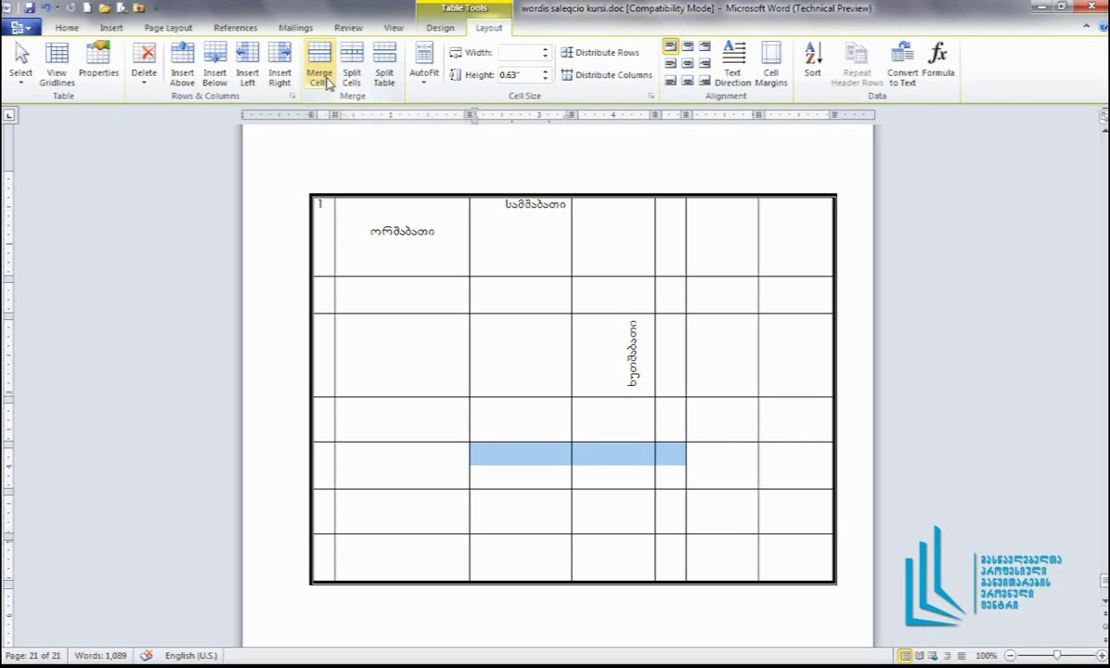
{"action": "left_click", "coordinate": [610, 456]}
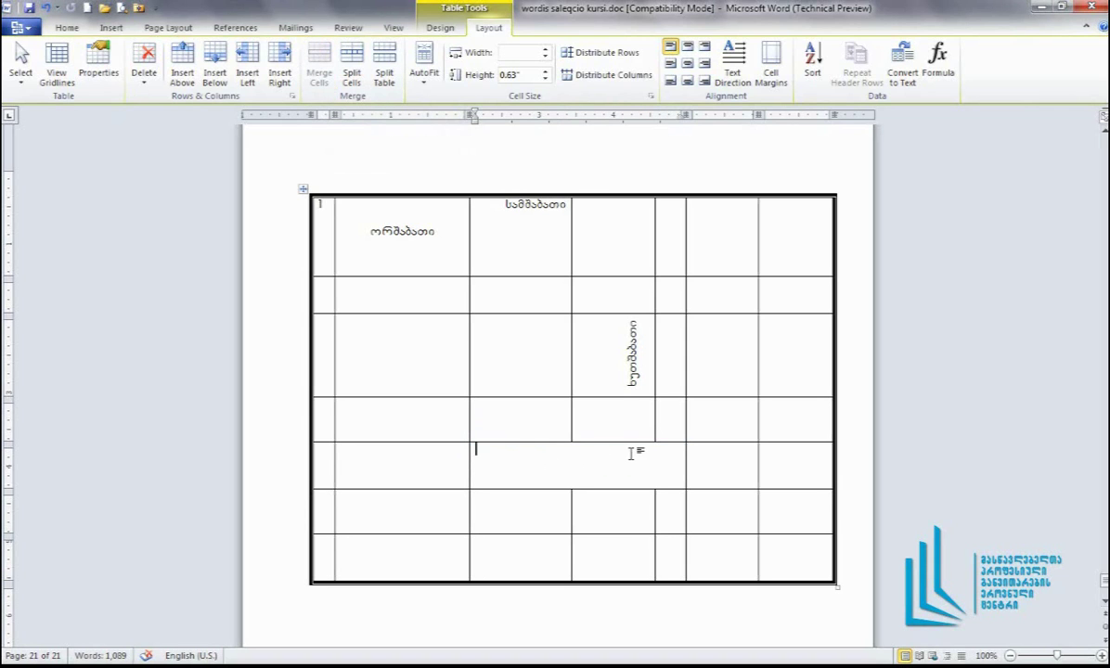
Merge the second-column cells of the third and fourth rows into one cell
{"action": "left_click_drag", "start_coordinate": [393, 331], "coordinate": [394, 405]}
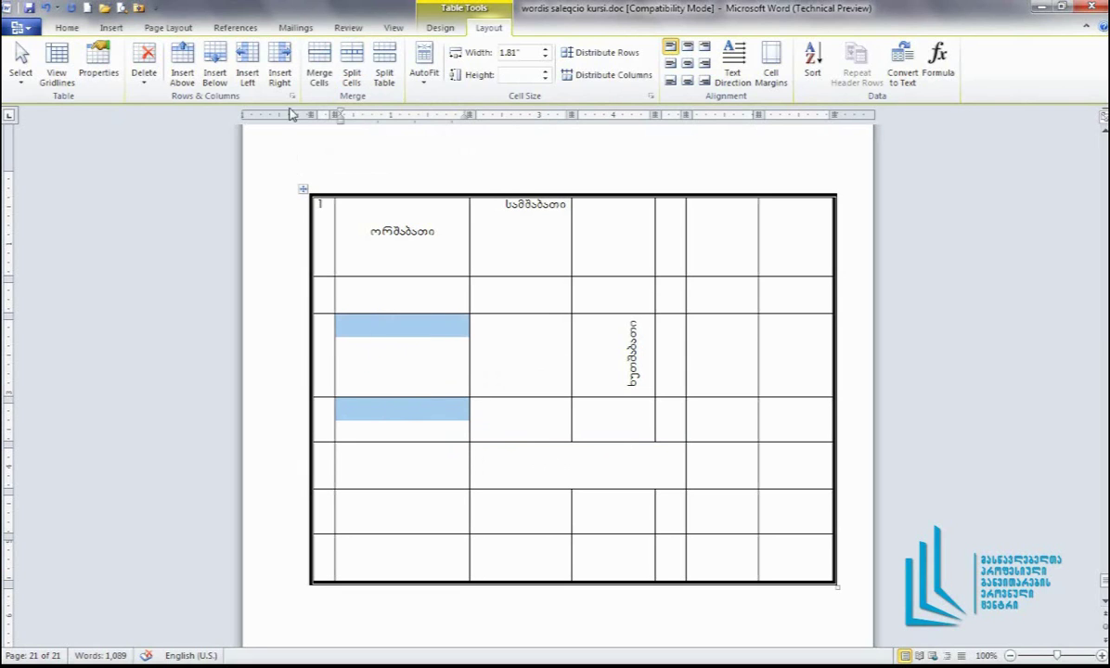
{"action": "left_click", "coordinate": [318, 67]}
{"action": "left_click", "coordinate": [513, 320]}
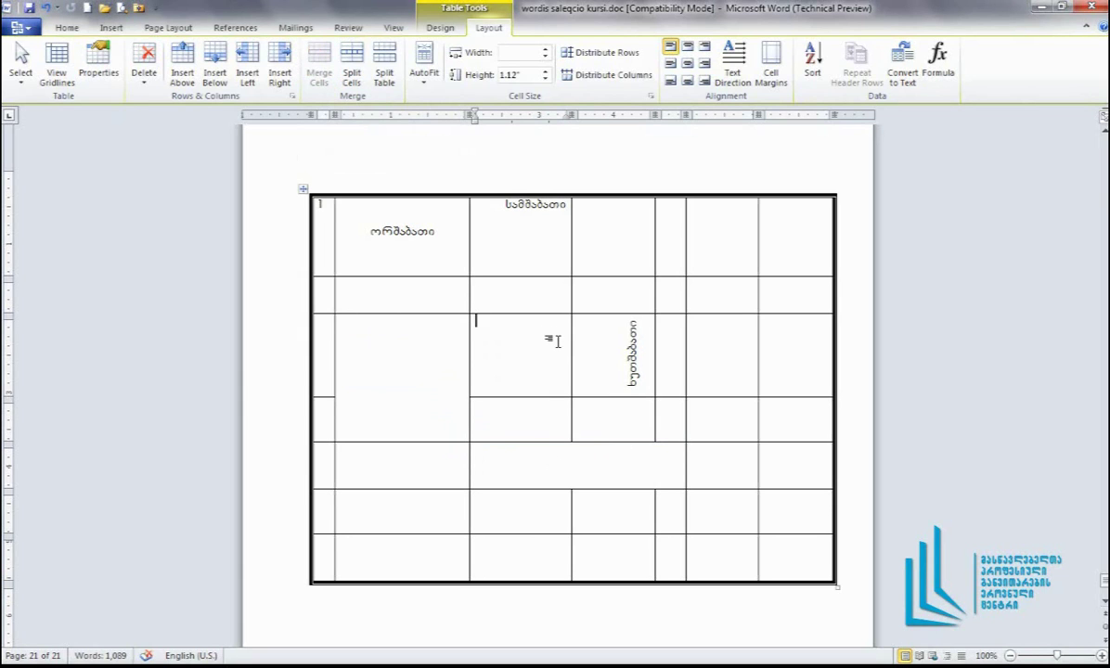
Give the block of cells in rows two to four of the third and fourth columns a 3 pt heavy outer border and double inner lines
{"action": "left_click", "coordinate": [516, 243]}
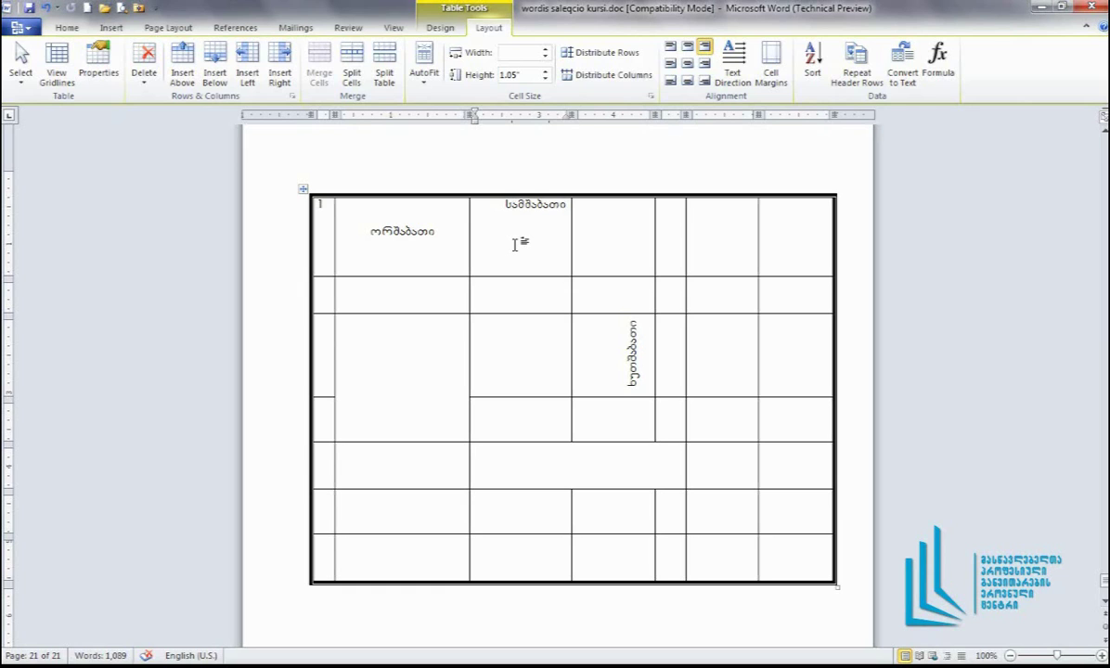
{"action": "left_click_drag", "start_coordinate": [525, 295], "coordinate": [602, 396]}
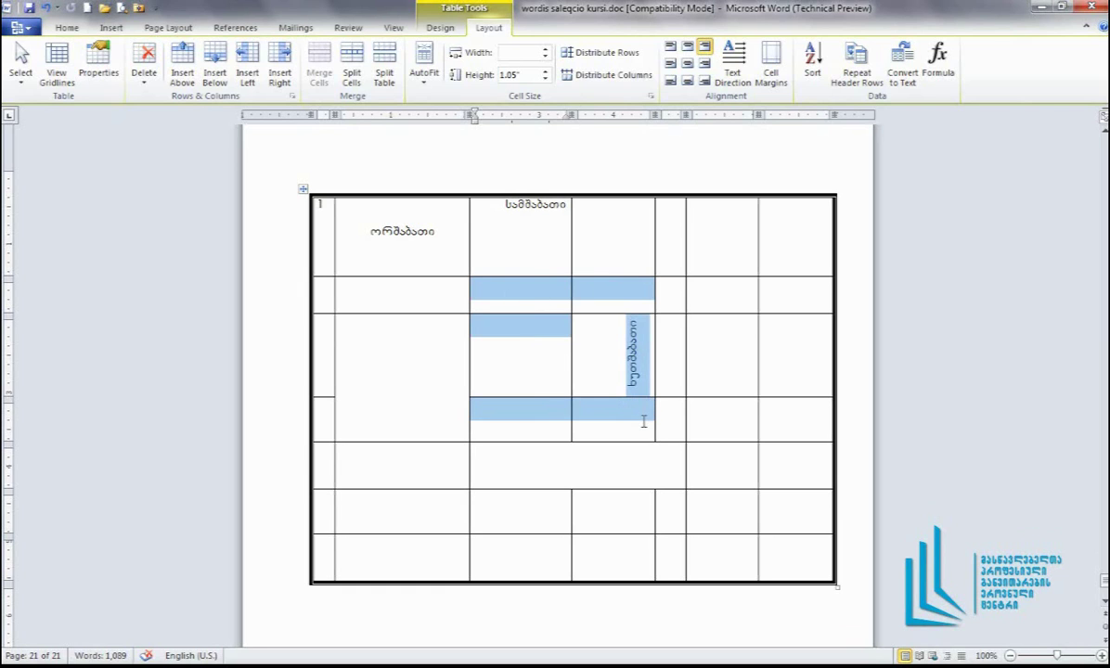
{"action": "right_click", "coordinate": [546, 280]}
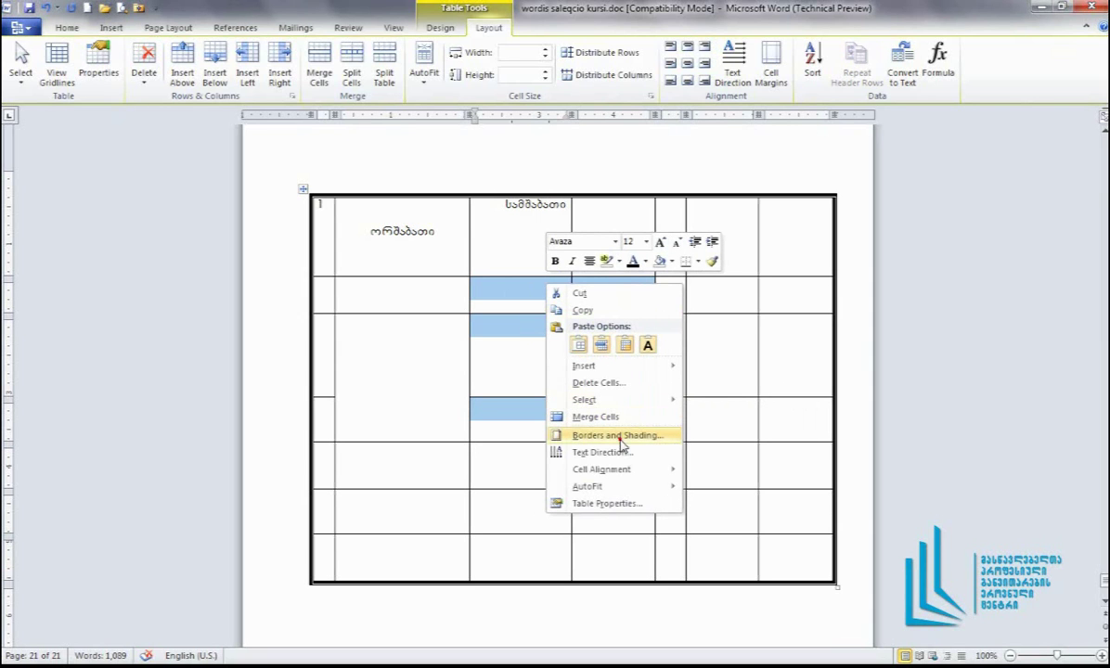
{"action": "left_click", "coordinate": [620, 439]}
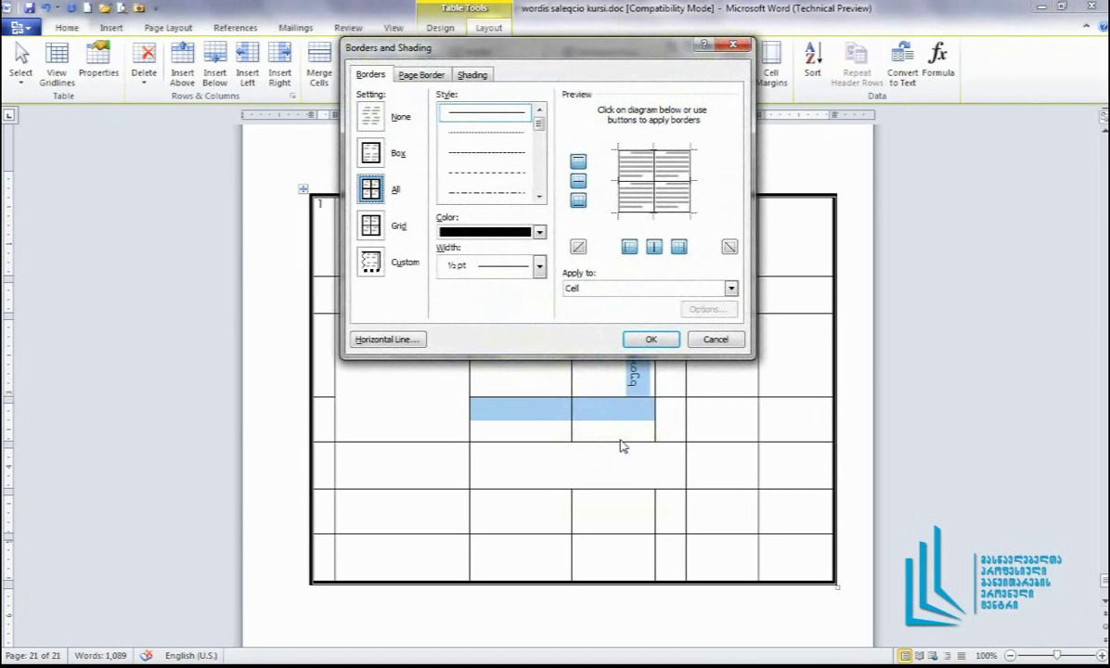
{"action": "scroll", "coordinate": [491, 165], "scroll_direction": "down", "scroll_amount": 3}
{"action": "left_click", "coordinate": [486, 192]}
{"action": "left_click", "coordinate": [578, 181]}
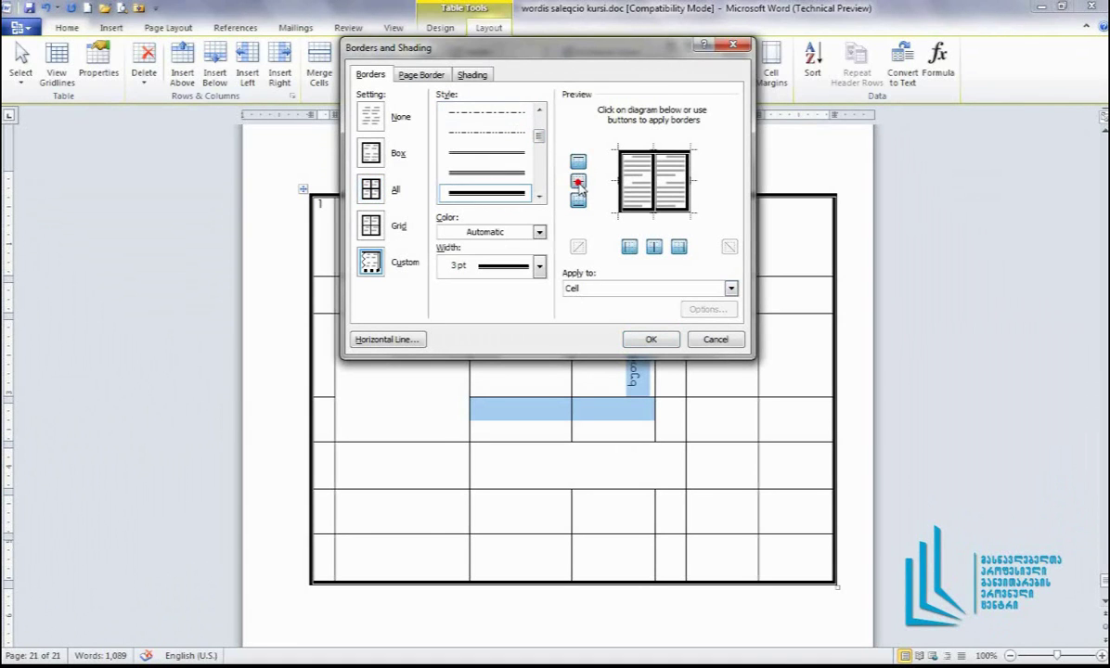
{"action": "left_click", "coordinate": [654, 246]}
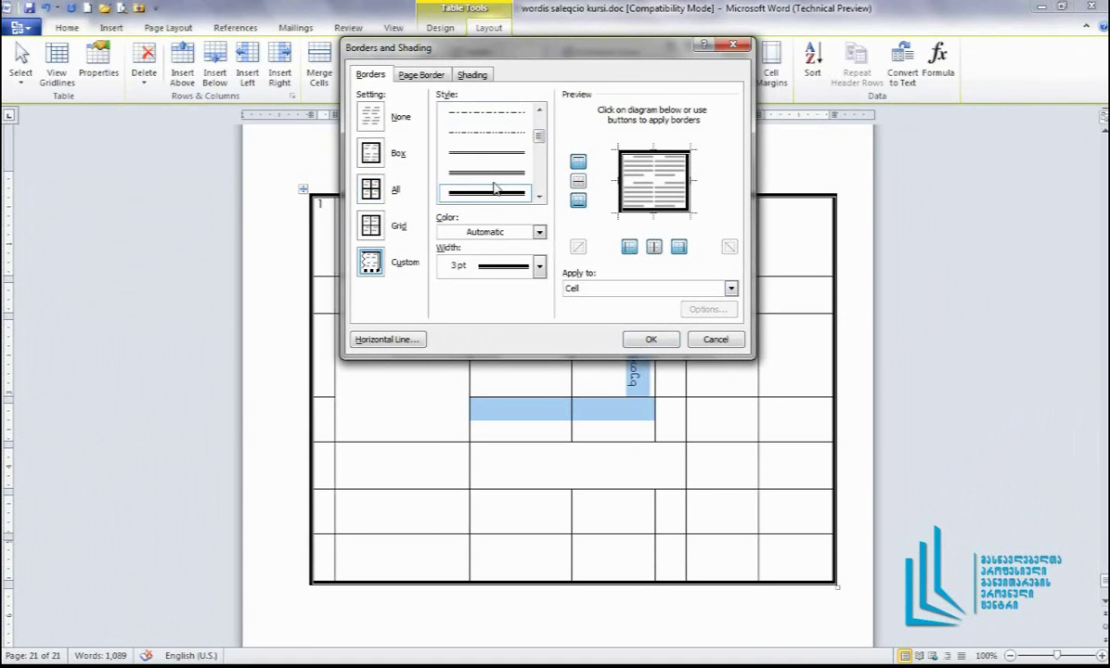
{"action": "double_click", "coordinate": [506, 139]}
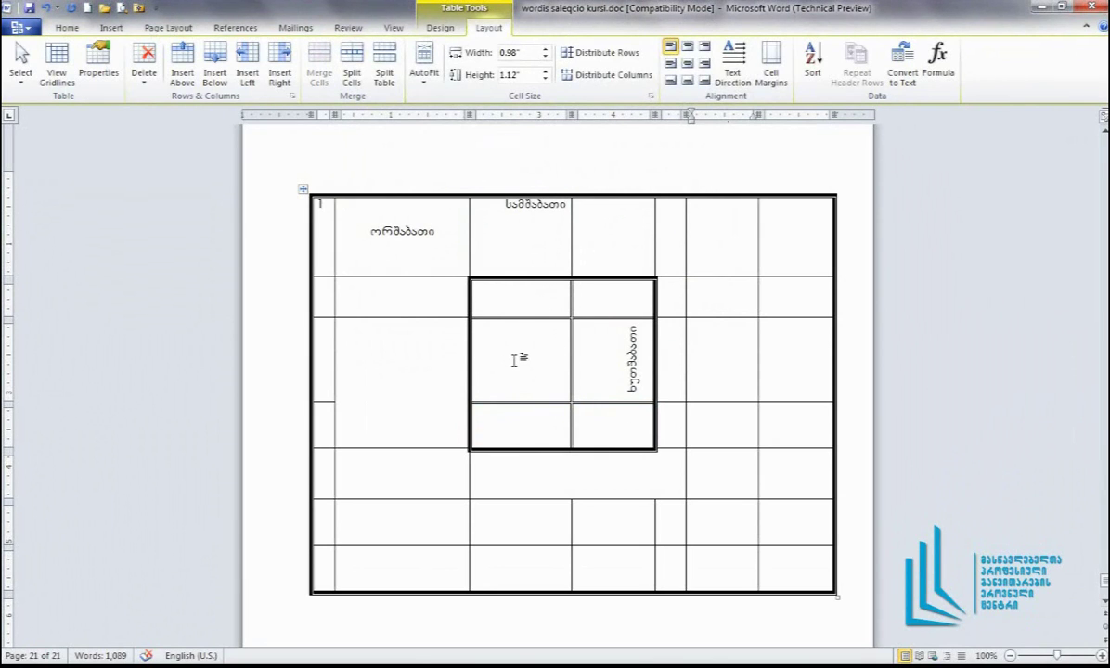
Insert a row above the sixth row and another one directly below the new row
{"action": "left_click", "coordinate": [320, 296]}
{"action": "scroll", "coordinate": [320, 296], "scroll_direction": "down", "scroll_amount": 2}
{"action": "left_click", "coordinate": [400, 451]}
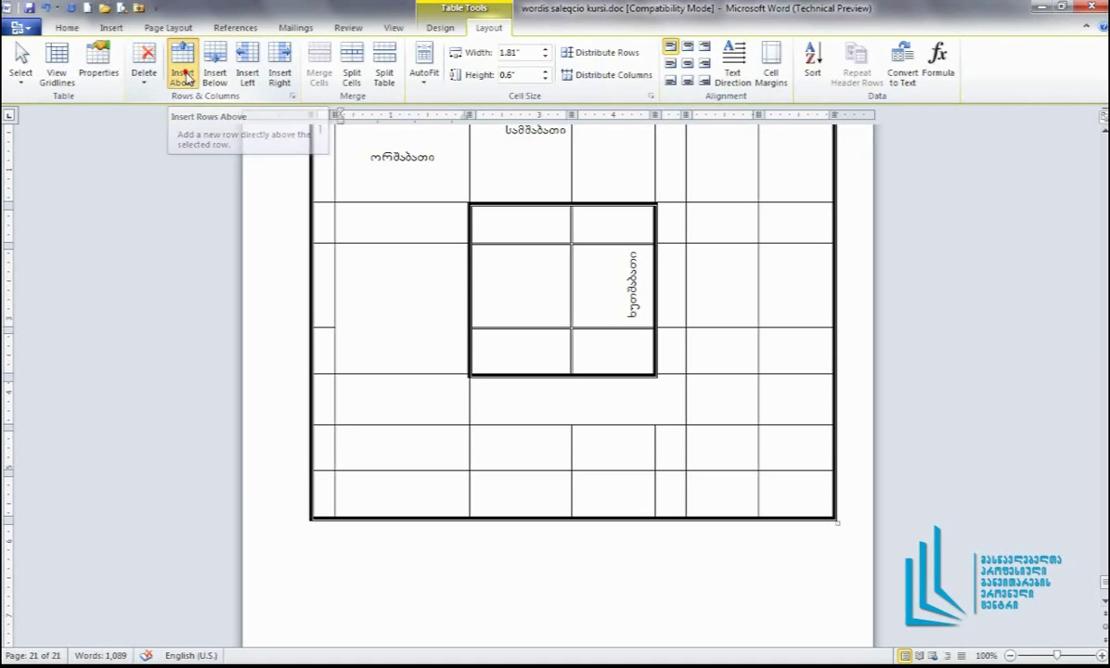
{"action": "left_click", "coordinate": [183, 76]}
{"action": "left_click", "coordinate": [214, 72]}
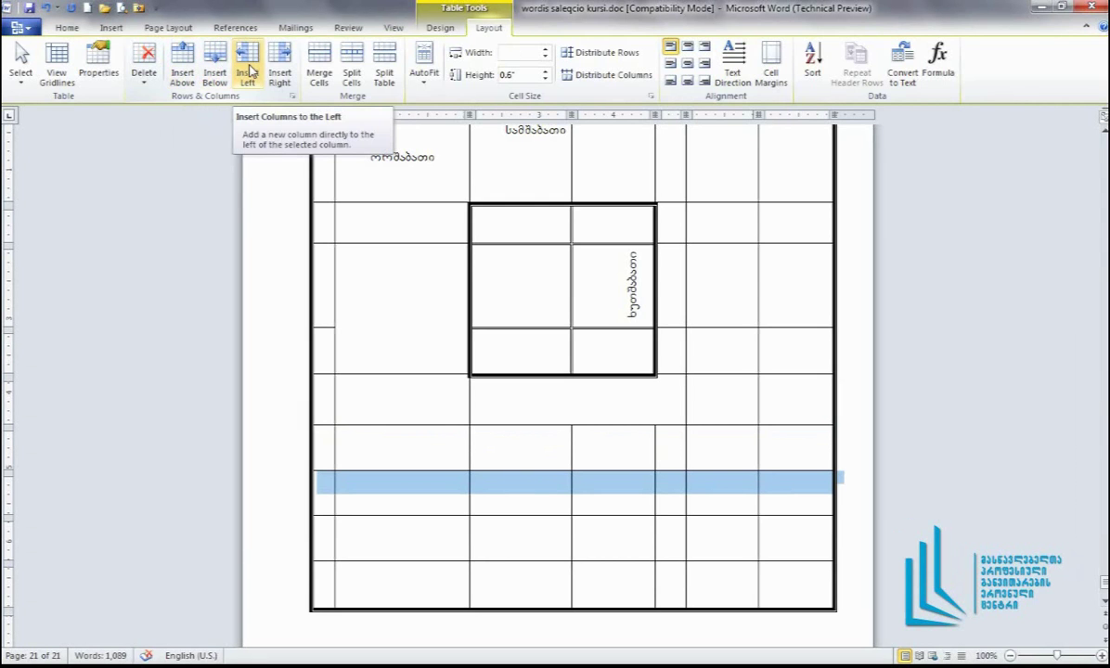
Delete the table's second column and its first row
{"action": "left_click", "coordinate": [433, 421]}
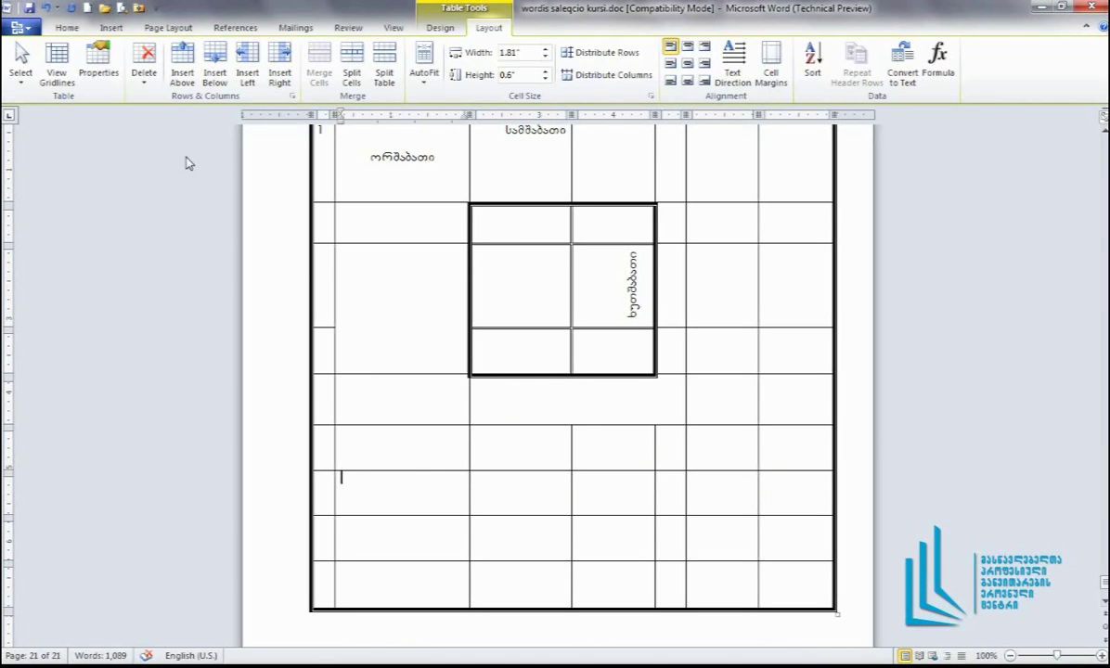
{"action": "left_click", "coordinate": [147, 71]}
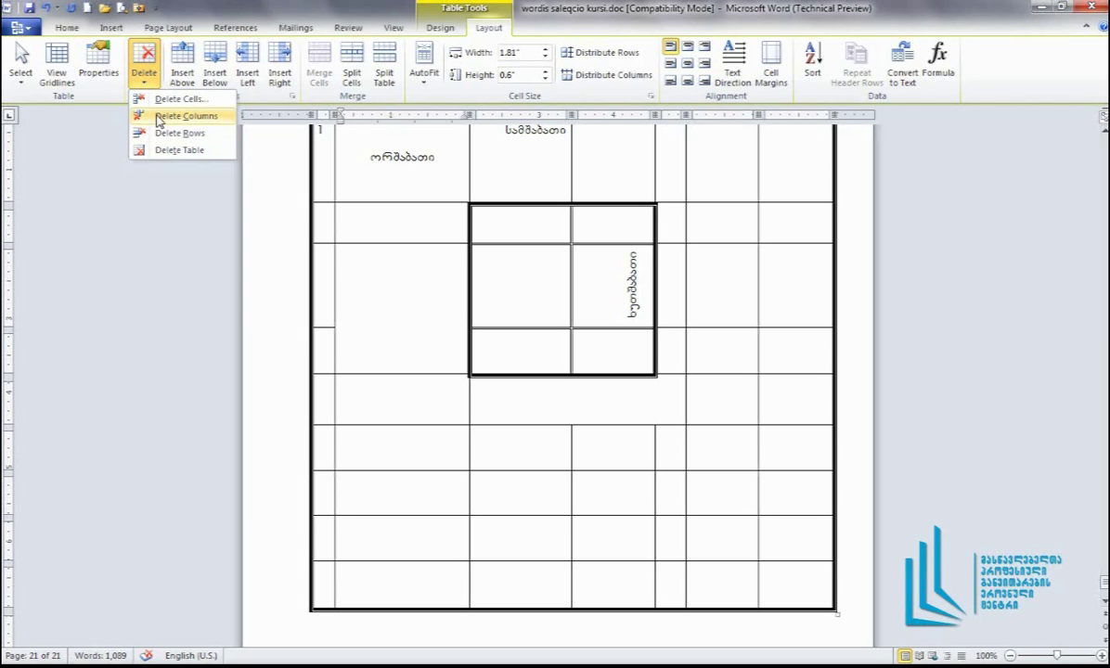
{"action": "left_click", "coordinate": [177, 116]}
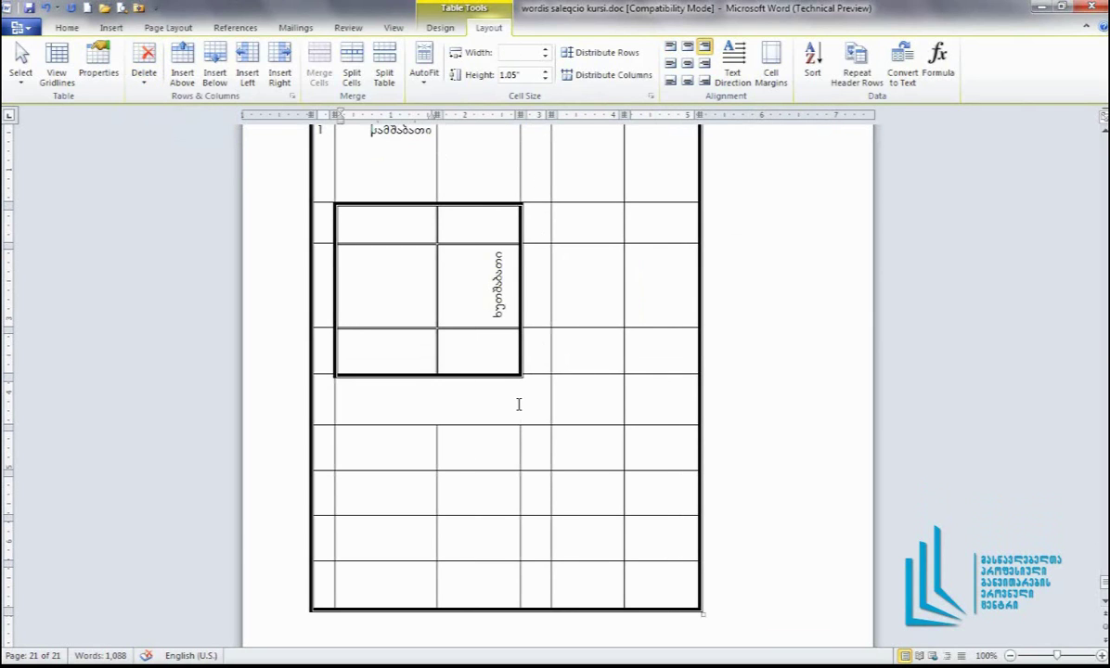
{"action": "left_click", "coordinate": [144, 67]}
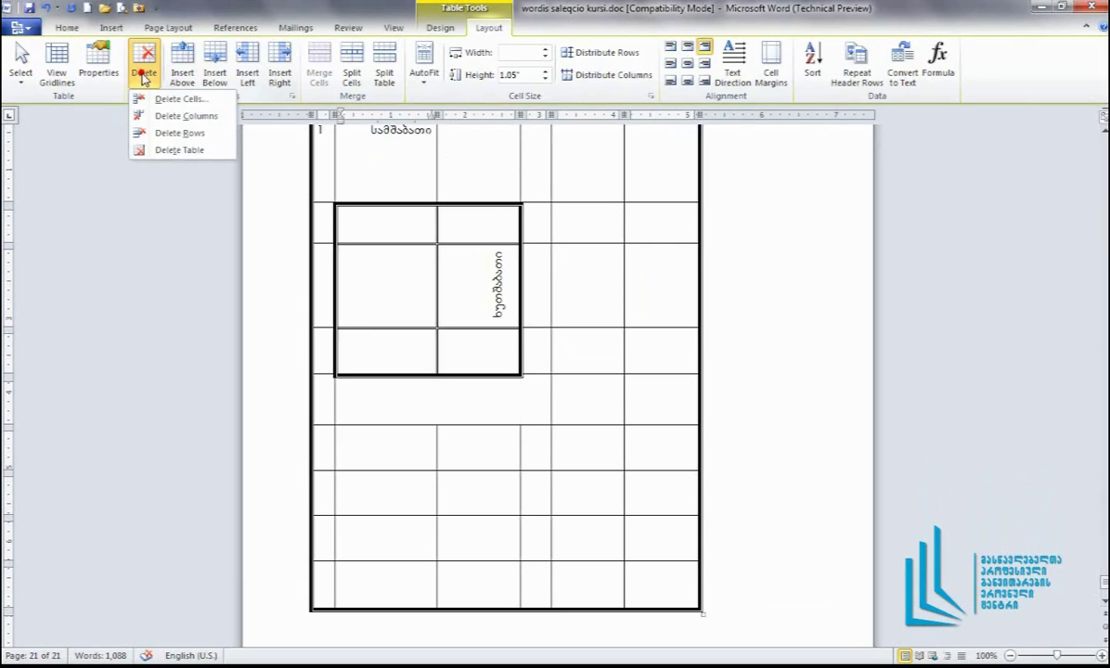
{"action": "left_click", "coordinate": [160, 141]}
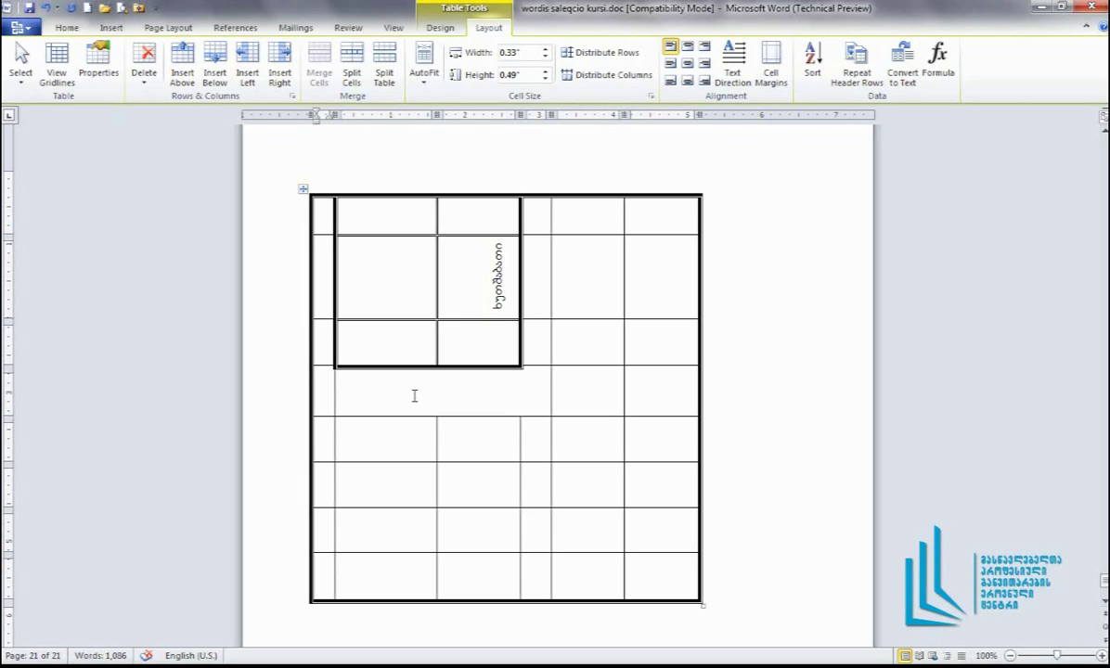
Delete the table's seventh row using Delete Cells with the Delete entire row option
{"action": "left_click", "coordinate": [388, 519]}
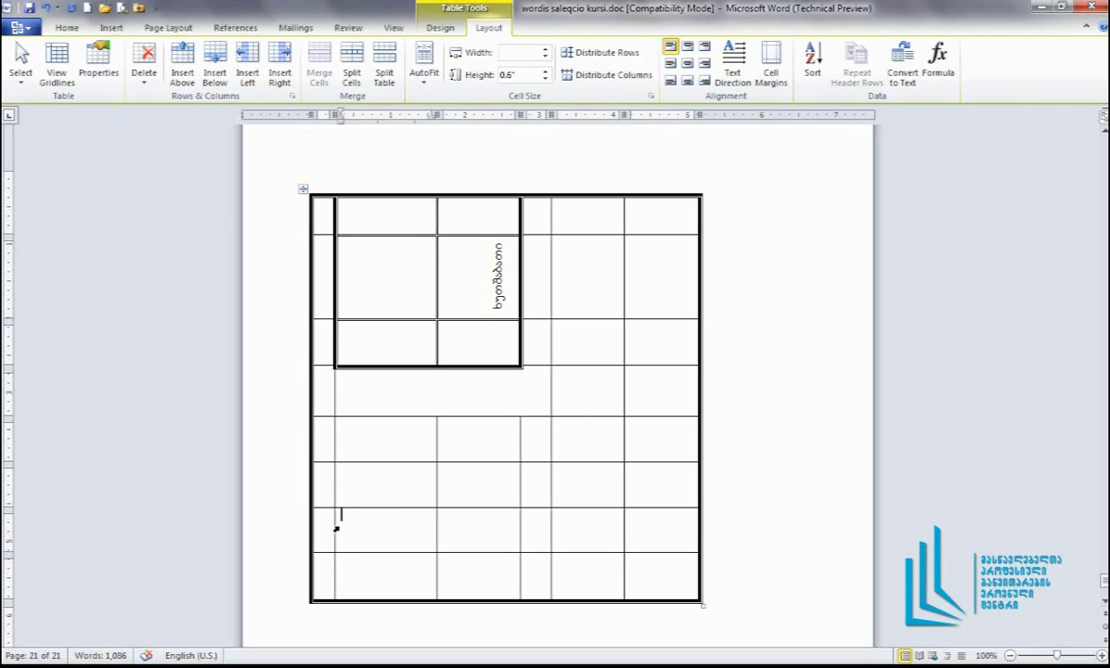
{"action": "left_click_drag", "start_coordinate": [330, 526], "coordinate": [651, 523]}
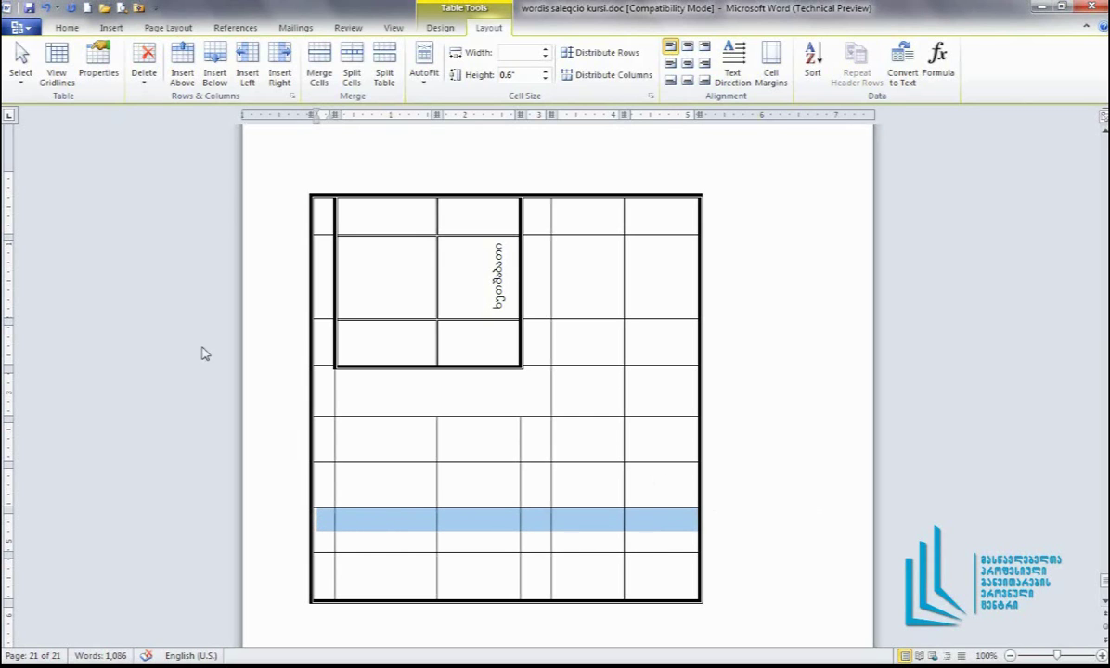
{"action": "left_click", "coordinate": [140, 63]}
{"action": "left_click", "coordinate": [154, 99]}
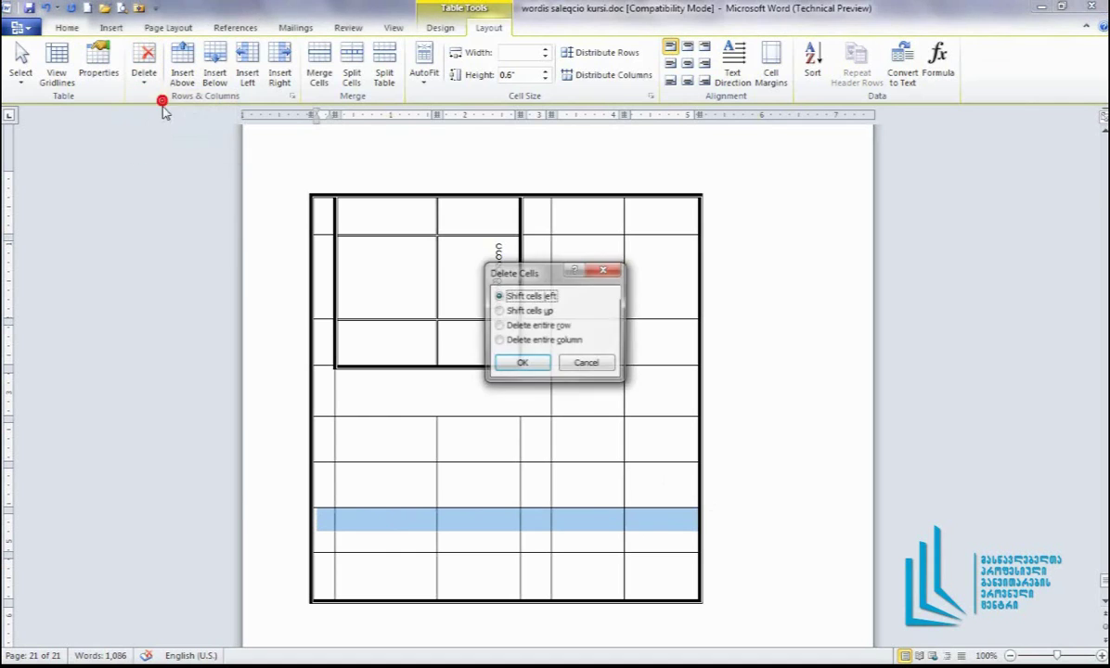
{"action": "left_click", "coordinate": [536, 325]}
{"action": "left_click", "coordinate": [522, 363]}
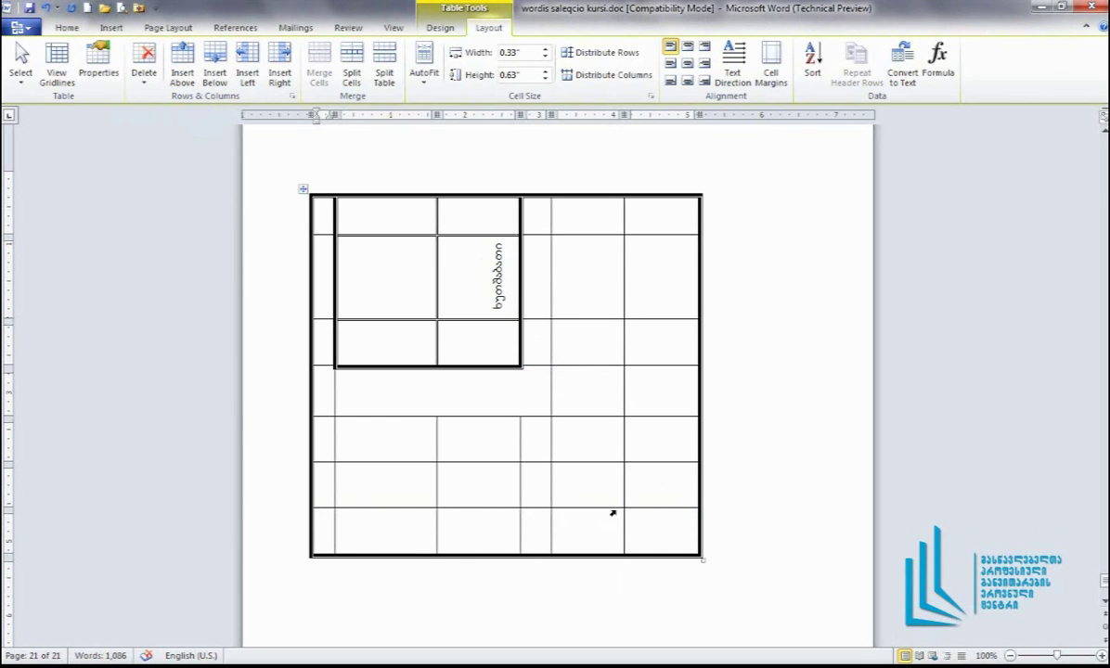
Delete the entire table and undo the deletion
{"action": "left_click", "coordinate": [144, 62]}
{"action": "left_click", "coordinate": [510, 389]}
{"action": "left_click", "coordinate": [146, 56]}
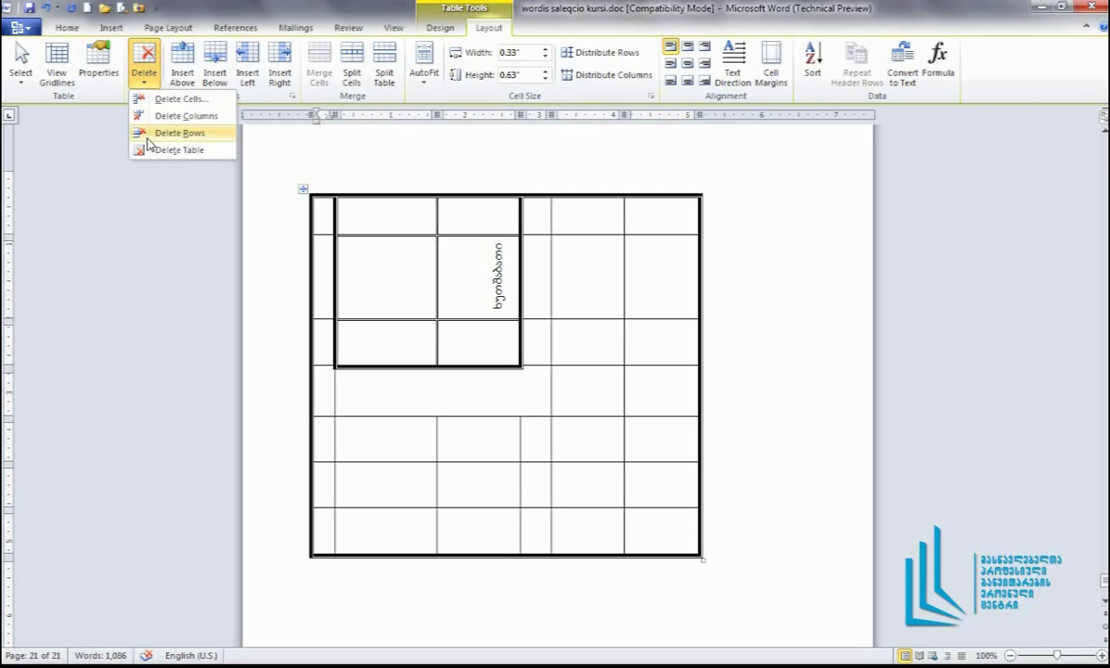
{"action": "left_click", "coordinate": [200, 151]}
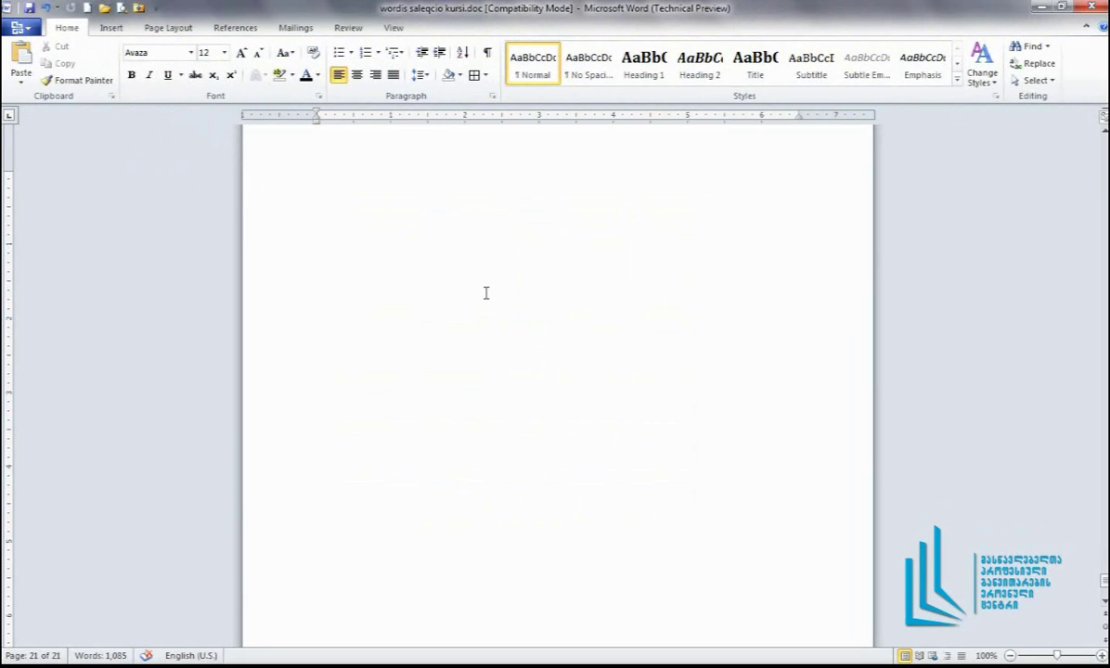
{"action": "key", "text": "ctrl+z"}
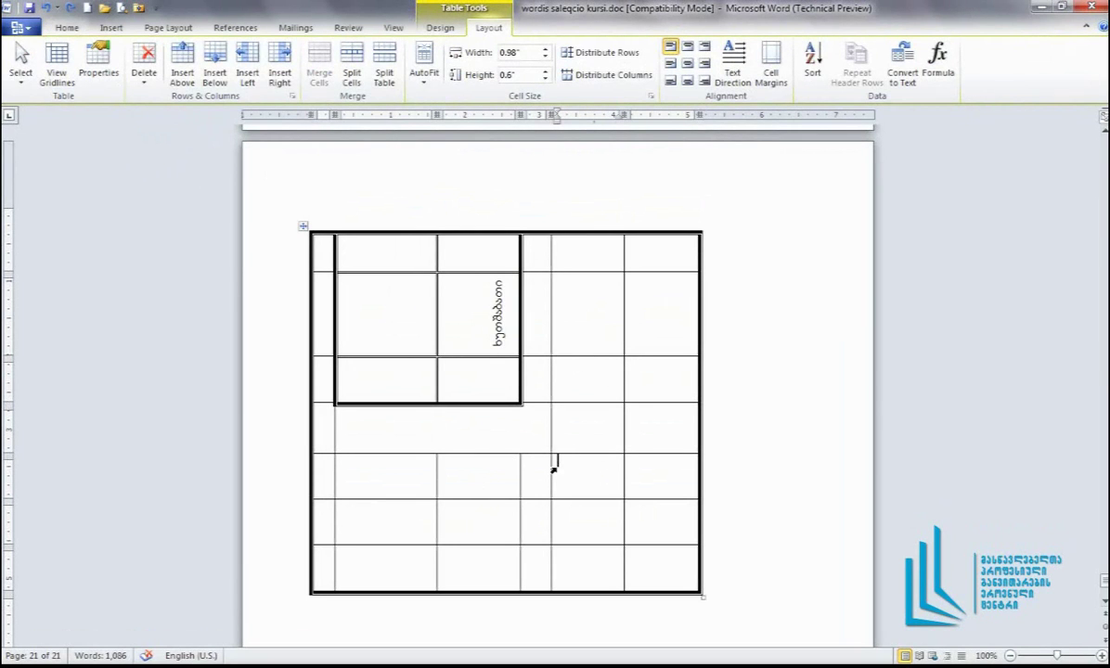
Set the fifth-row, fifth-column cell to a width of 2" and its row to a height of 1"
{"action": "left_click", "coordinate": [553, 470]}
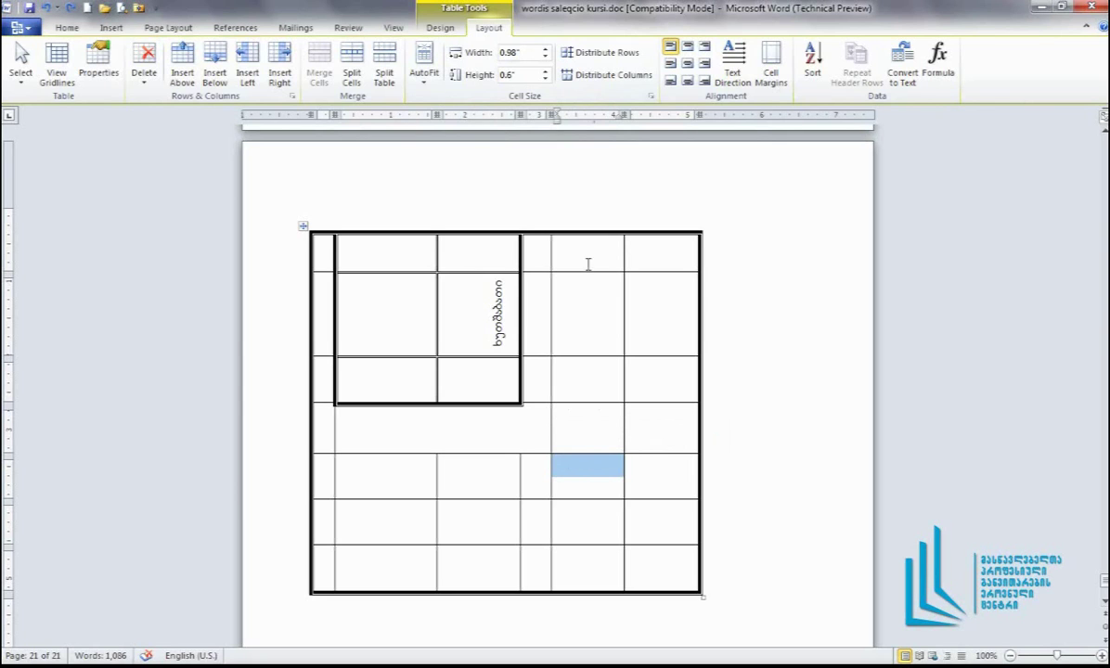
{"action": "left_click", "coordinate": [528, 52]}
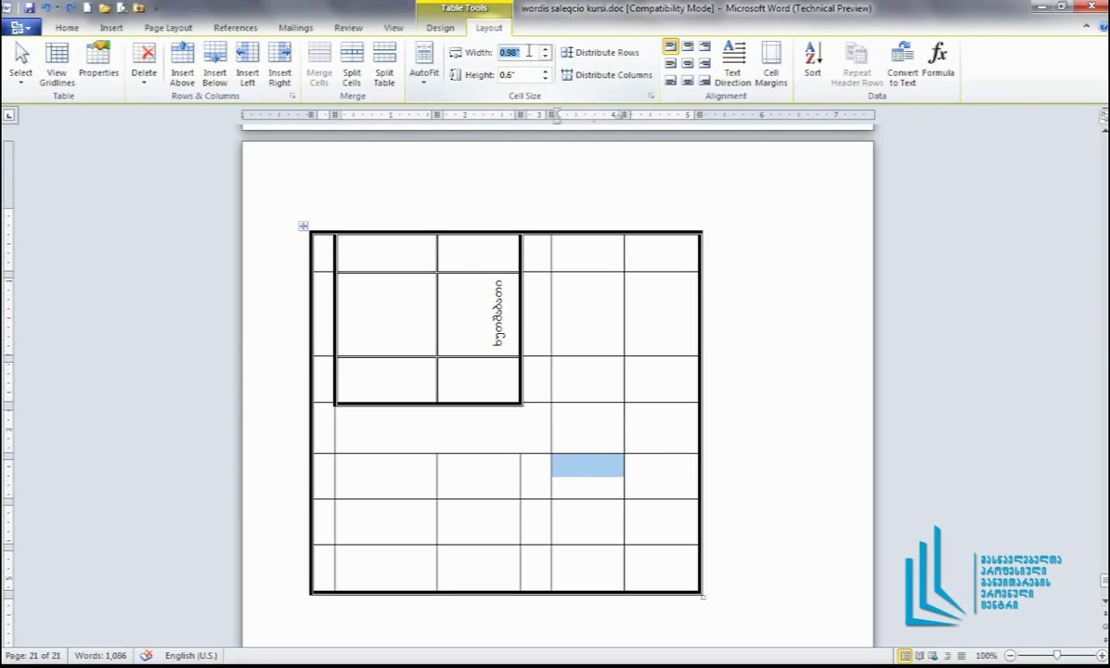
{"action": "type", "text": "2"}
{"action": "left_click", "coordinate": [528, 74]}
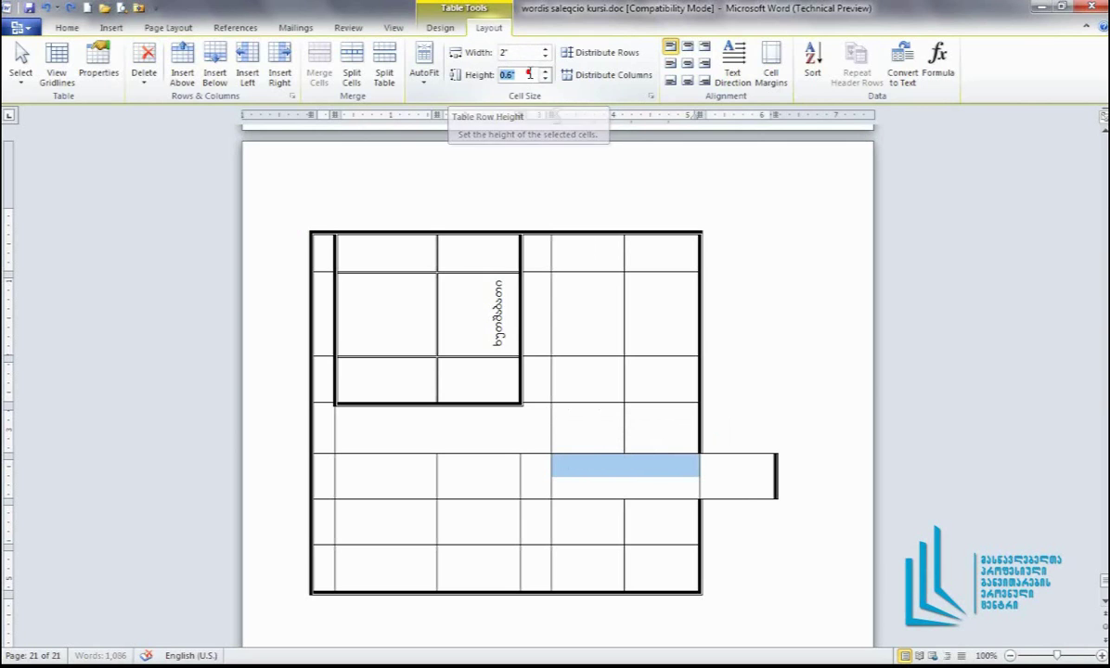
{"action": "type", "text": "1"}
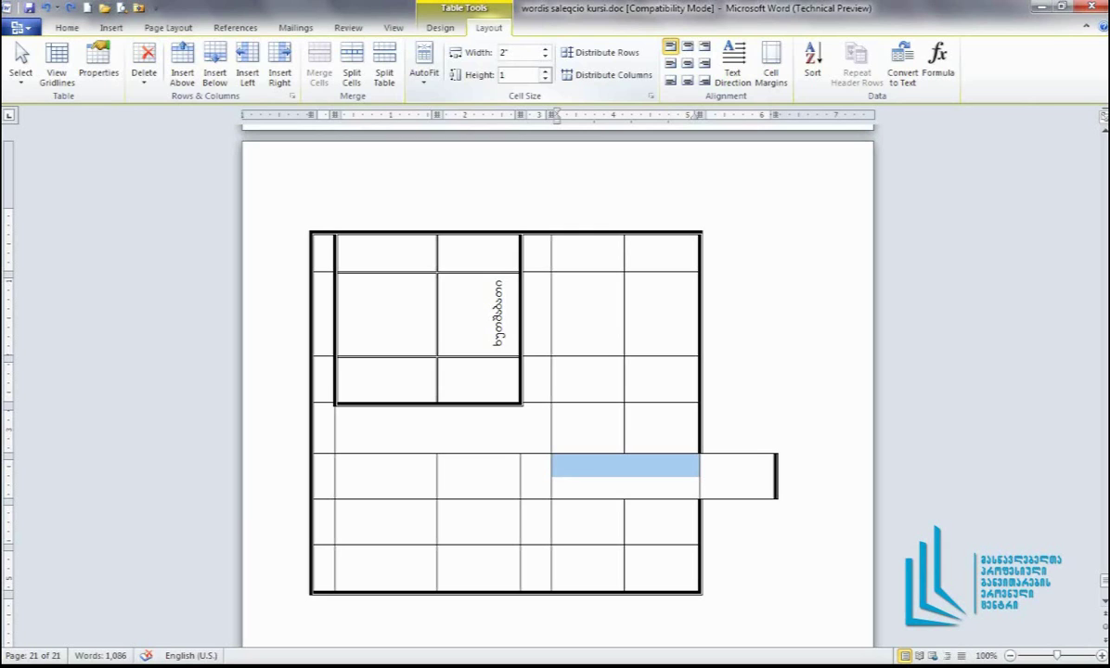
{"action": "key", "text": "Return"}
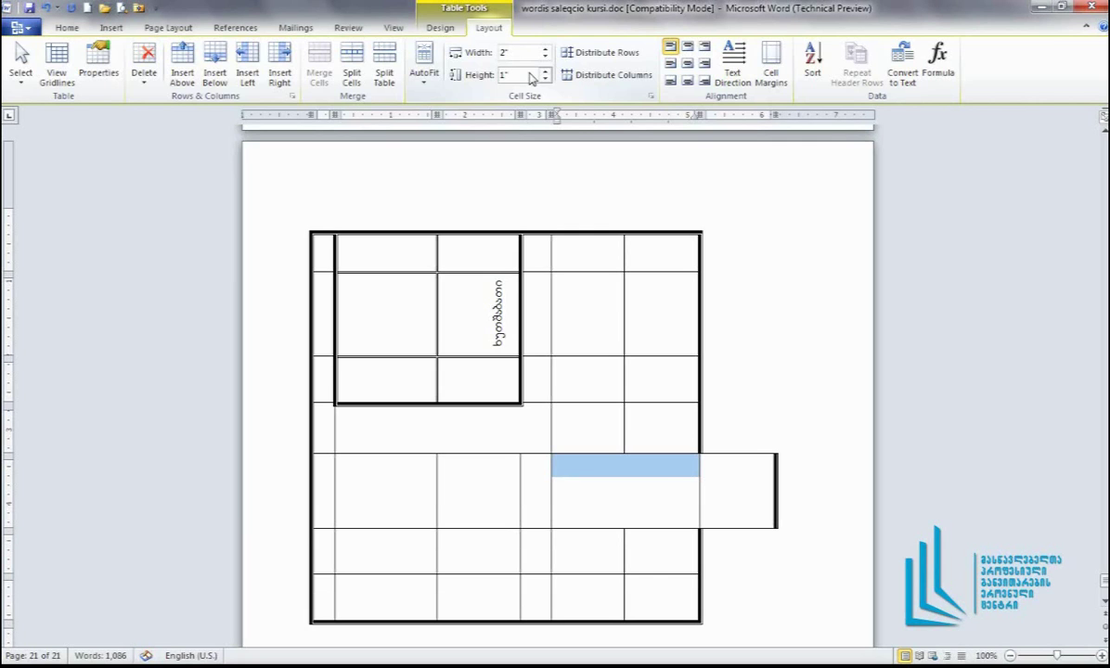
{"action": "left_click", "coordinate": [650, 478]}
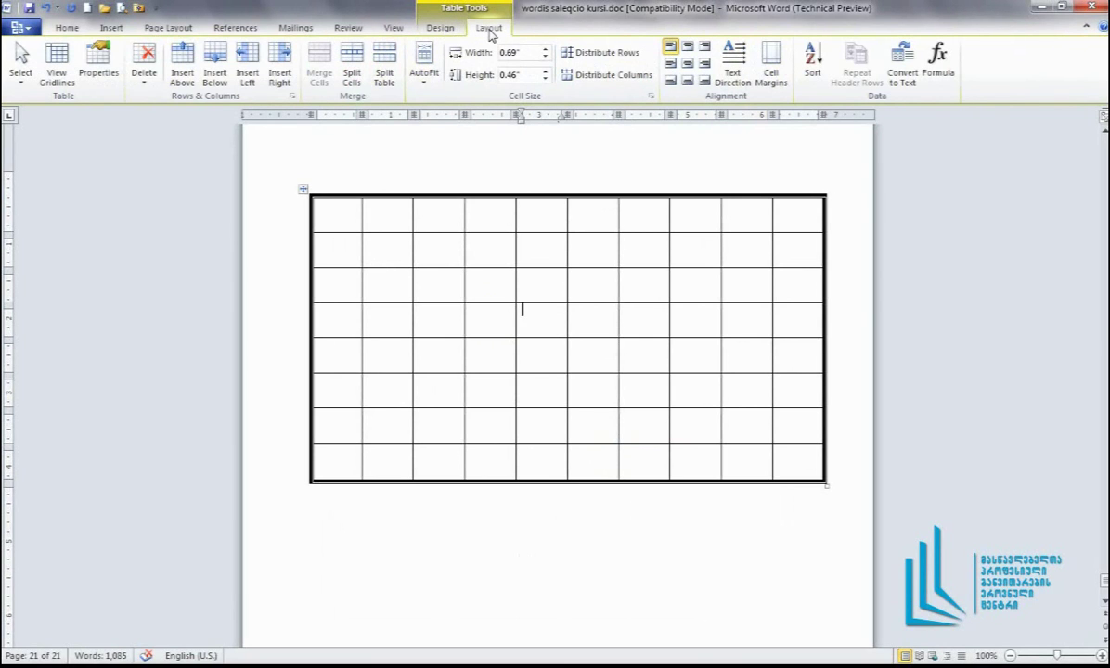
Apply the light green banded table style to the ten-column table
{"action": "left_click", "coordinate": [441, 30]}
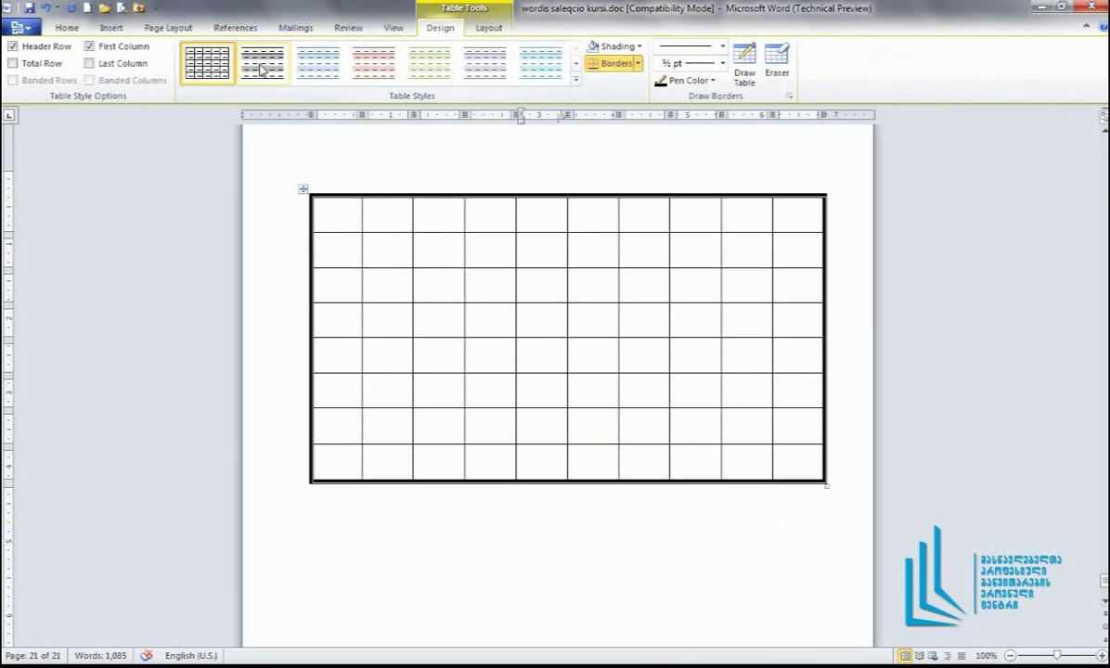
{"action": "left_click", "coordinate": [575, 80]}
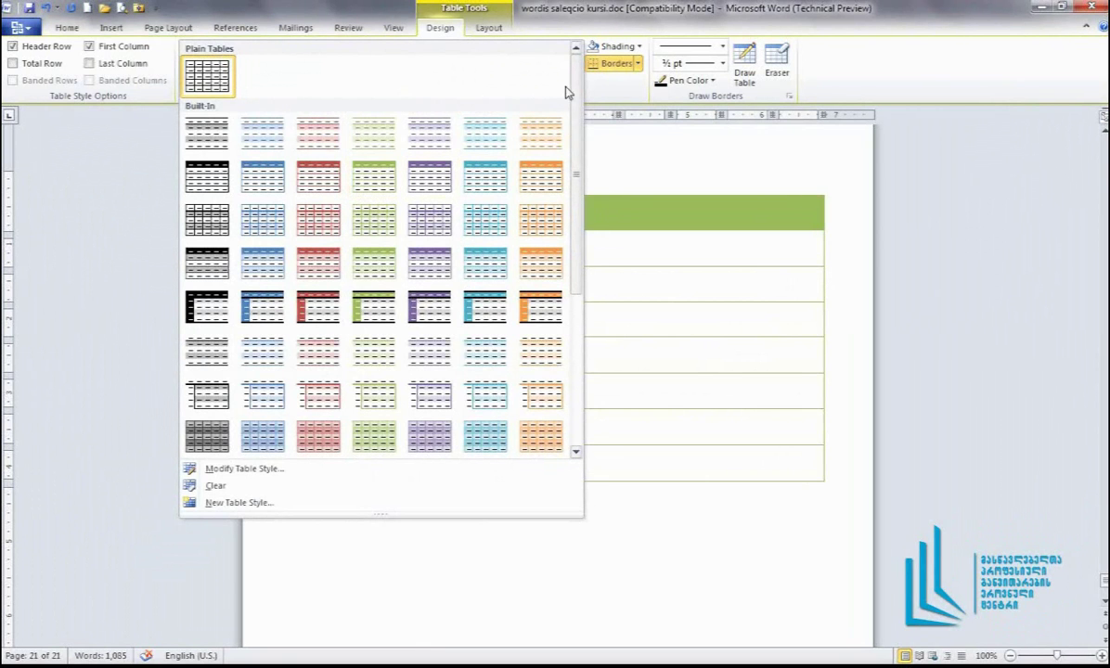
{"action": "left_click_drag", "start_coordinate": [575, 177], "coordinate": [582, 295]}
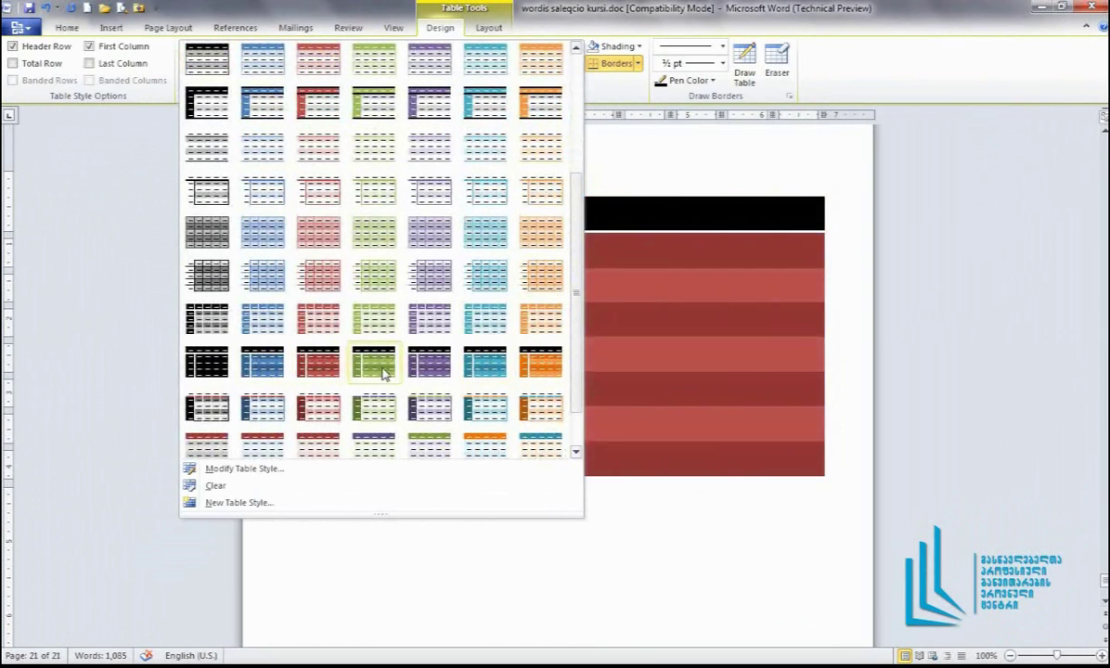
{"action": "left_click", "coordinate": [380, 159]}
{"action": "left_click", "coordinate": [490, 244]}
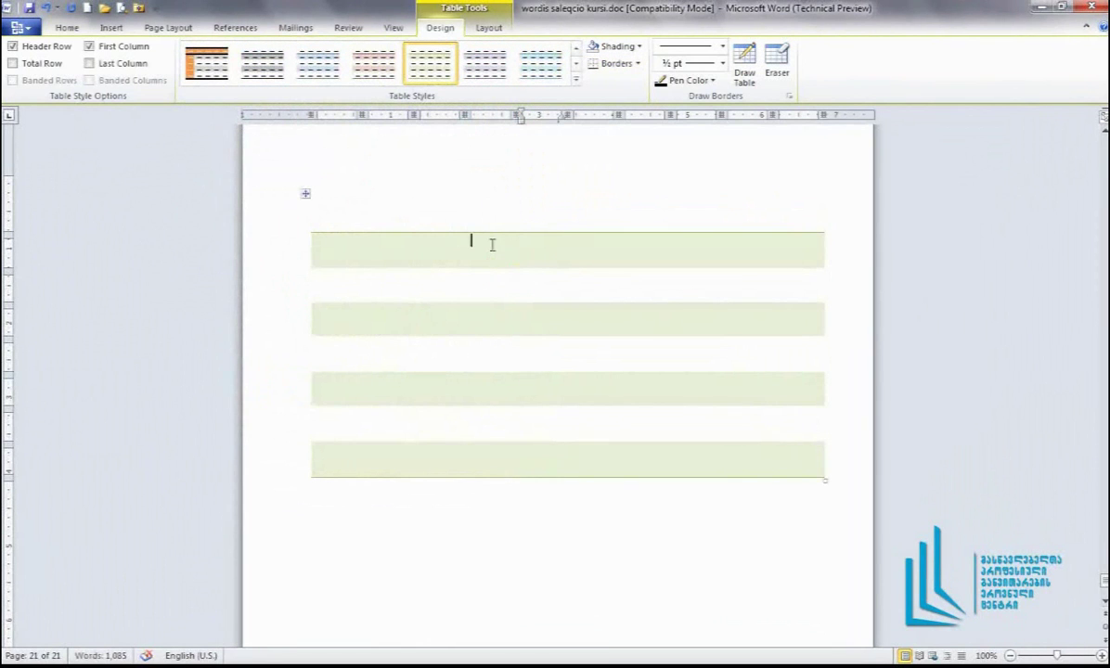
Enter short sample Georgian text in cells of the third column, starting in the second row
{"action": "double_click", "coordinate": [570, 449]}
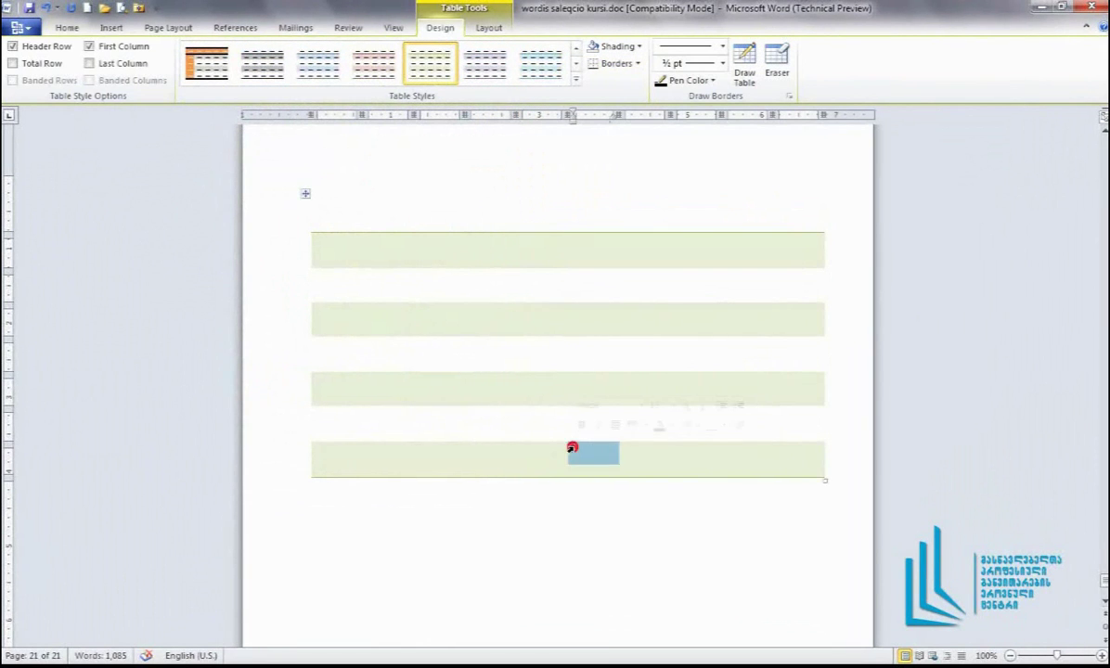
{"action": "left_click", "coordinate": [428, 258]}
{"action": "type", "text": "მეილ      ტუმე"}
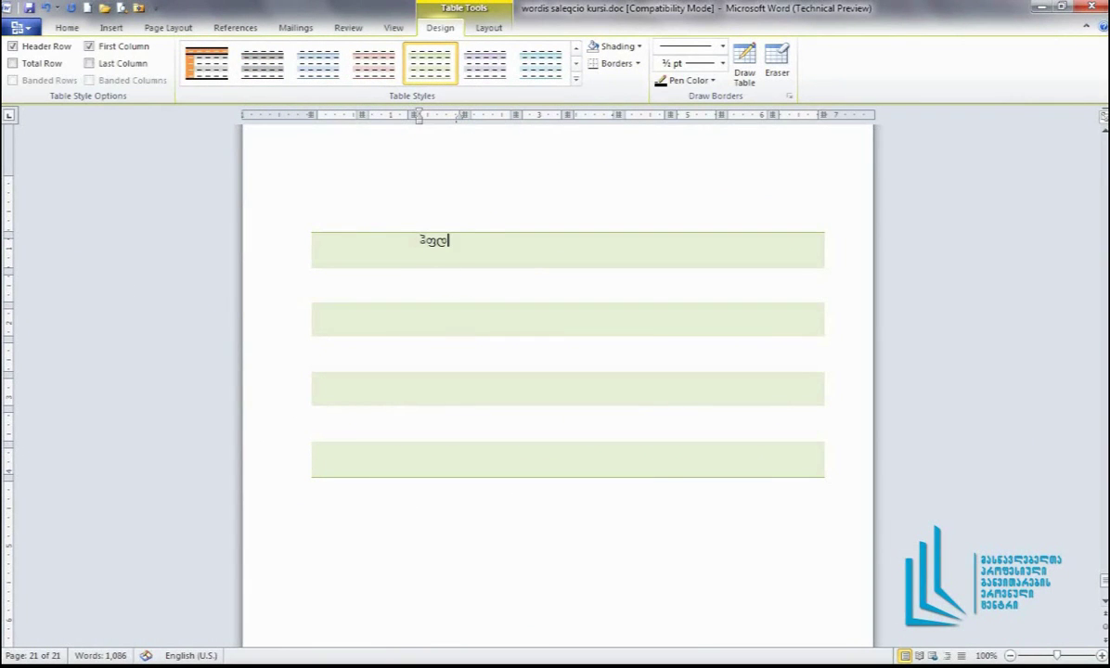
{"action": "key", "text": "Down"}
{"action": "type", "text": "მე"}
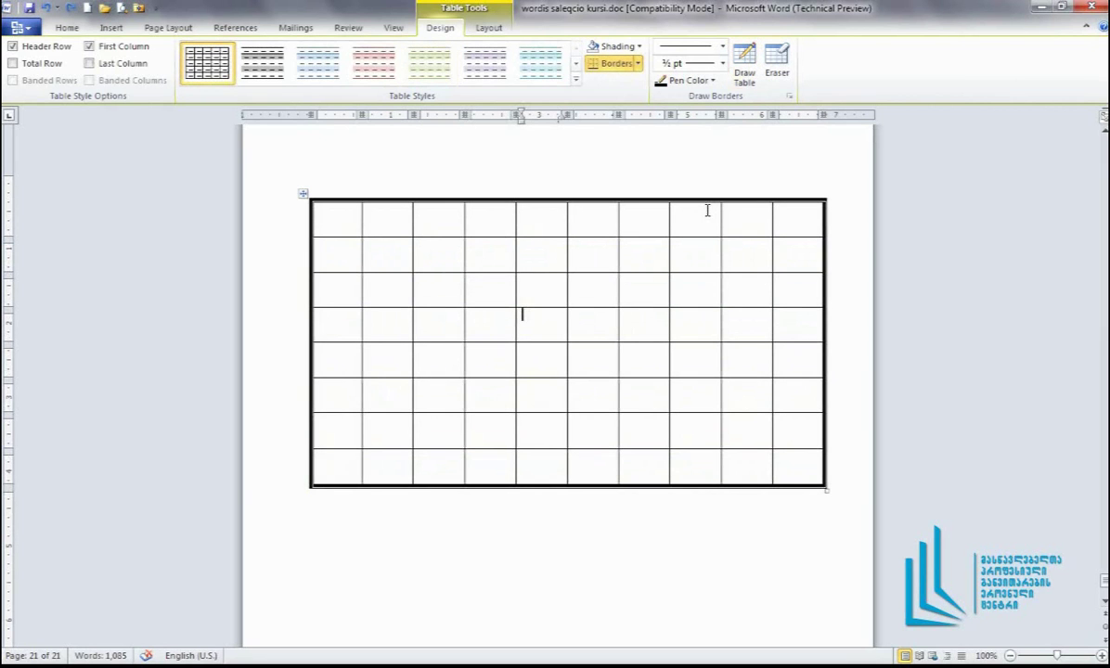
Draw diagonal lines in two middle cells, a vertical divider in column five and a horizontal divider across row two's last five columns
{"action": "left_click", "coordinate": [744, 65]}
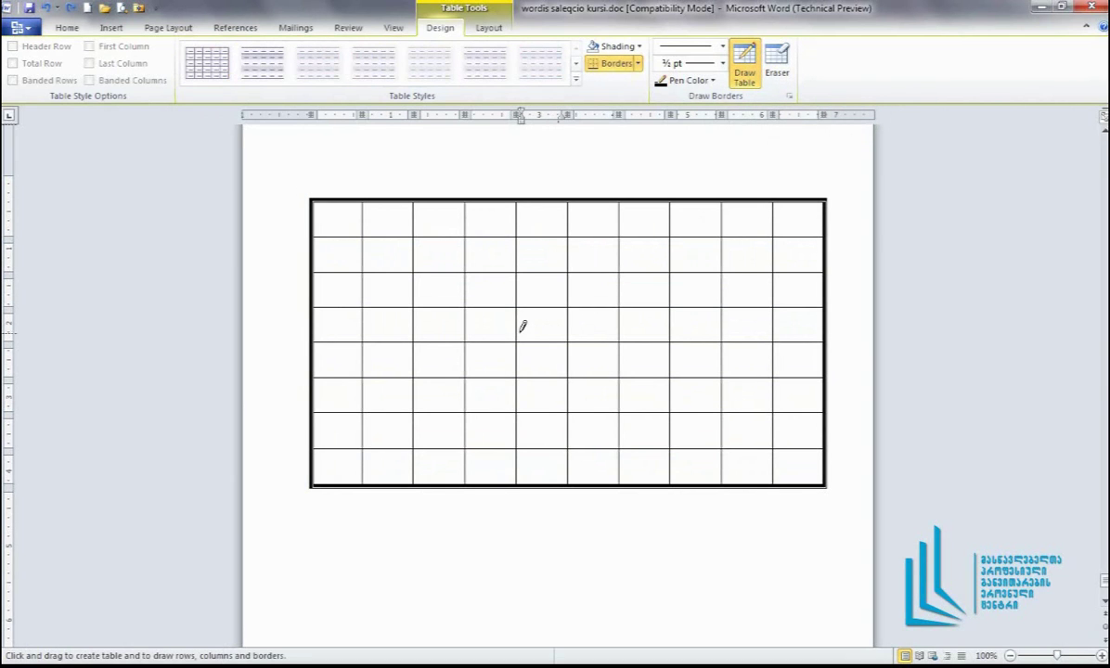
{"action": "mouse_move", "coordinate": [517, 340]}
{"action": "left_mouse_down"}
{"action": "mouse_move", "coordinate": [555, 308]}
{"action": "mouse_move", "coordinate": [548, 299]}
{"action": "left_mouse_up"}
{"action": "left_click_drag", "start_coordinate": [465, 273], "coordinate": [516, 306]}
{"action": "mouse_move", "coordinate": [543, 242]}
{"action": "left_mouse_down"}
{"action": "mouse_move", "coordinate": [543, 307]}
{"action": "mouse_move", "coordinate": [820, 253]}
{"action": "left_mouse_up"}
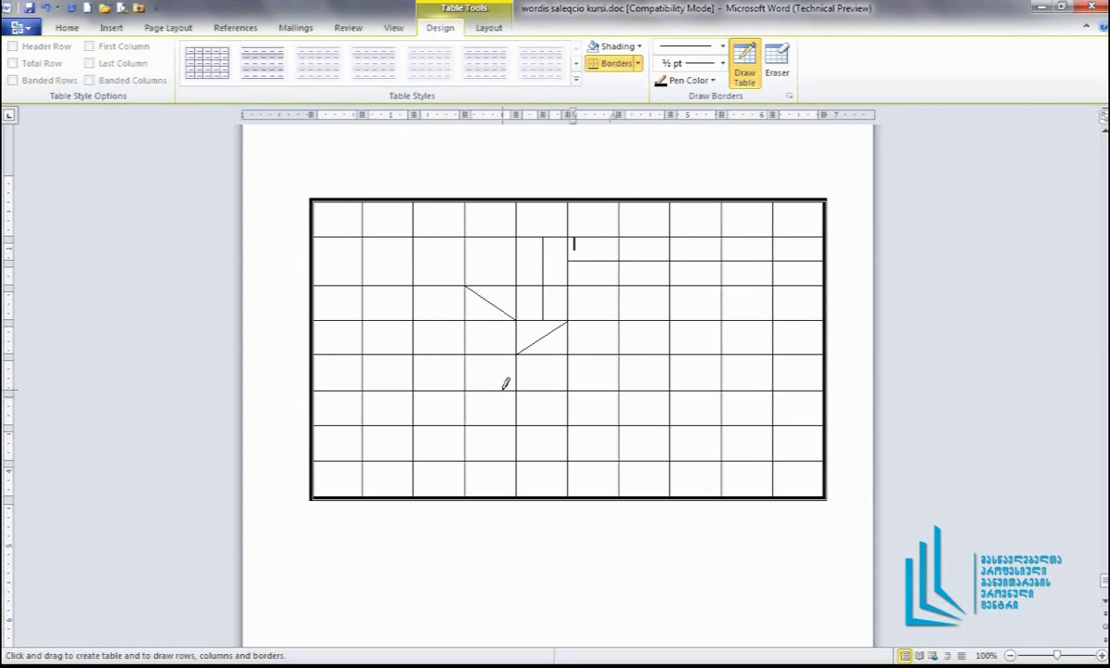
Erase cell borders among the first three columns of rows two and three, and between columns three and four in row five
{"action": "left_click", "coordinate": [779, 66]}
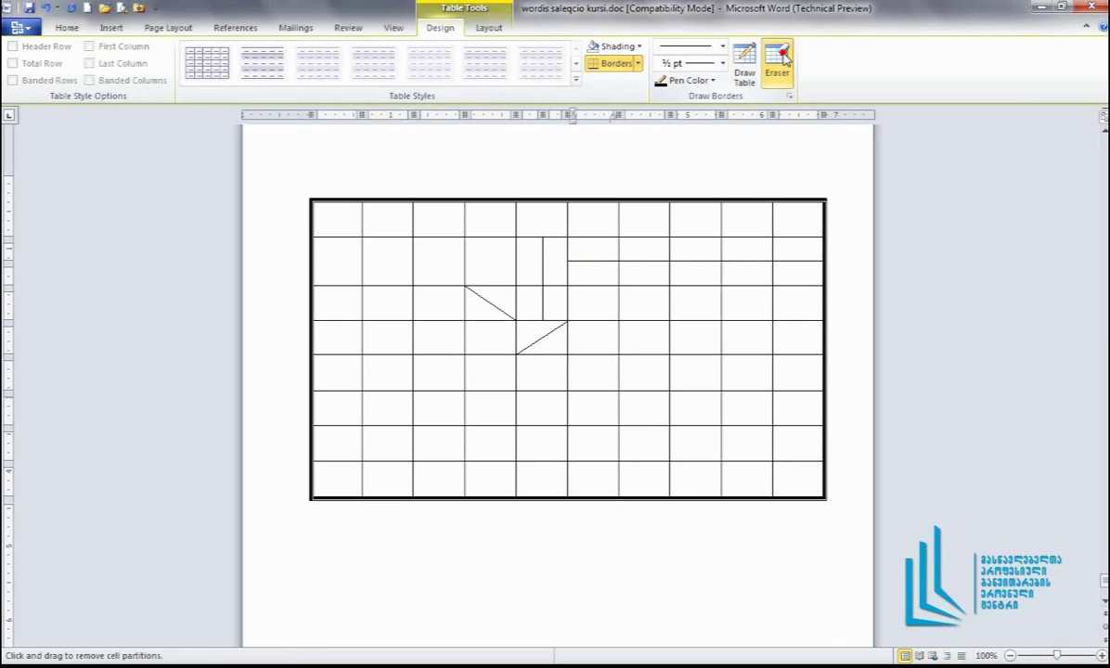
{"action": "left_click", "coordinate": [464, 371]}
{"action": "left_click", "coordinate": [413, 302]}
{"action": "left_click", "coordinate": [412, 256]}
{"action": "left_click", "coordinate": [363, 252]}
{"action": "left_click", "coordinate": [324, 285]}
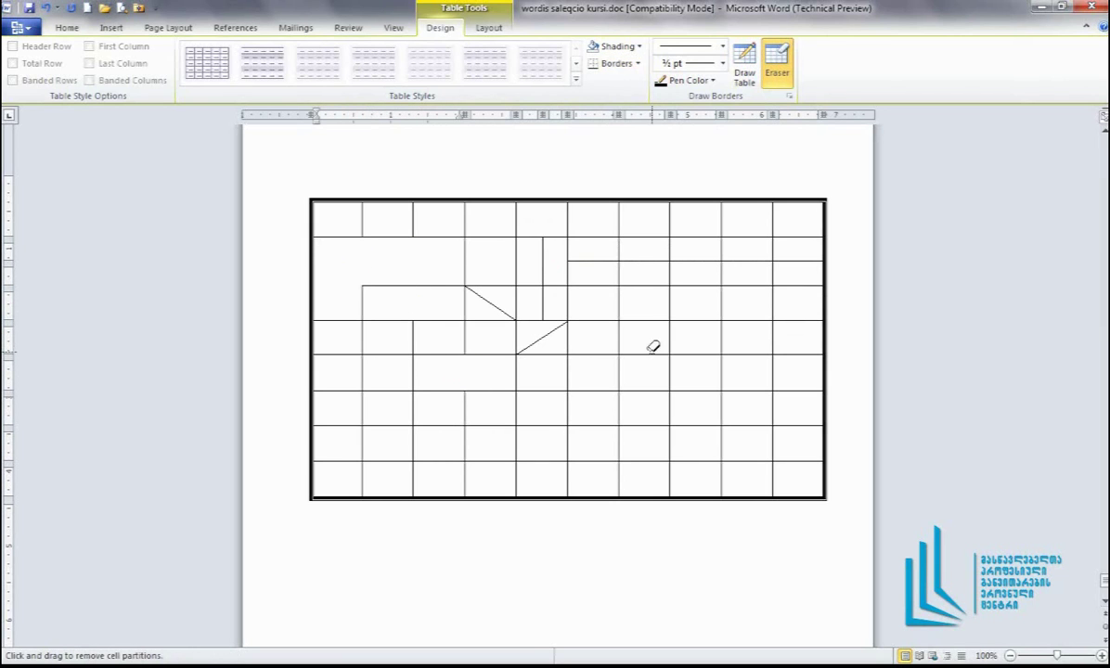
Erase the horizontal borders joining rows four to seven in column seven and rows six and seven in column five
{"action": "left_click", "coordinate": [650, 353]}
{"action": "left_click", "coordinate": [638, 387]}
{"action": "left_click", "coordinate": [535, 427]}
{"action": "left_click", "coordinate": [640, 426]}
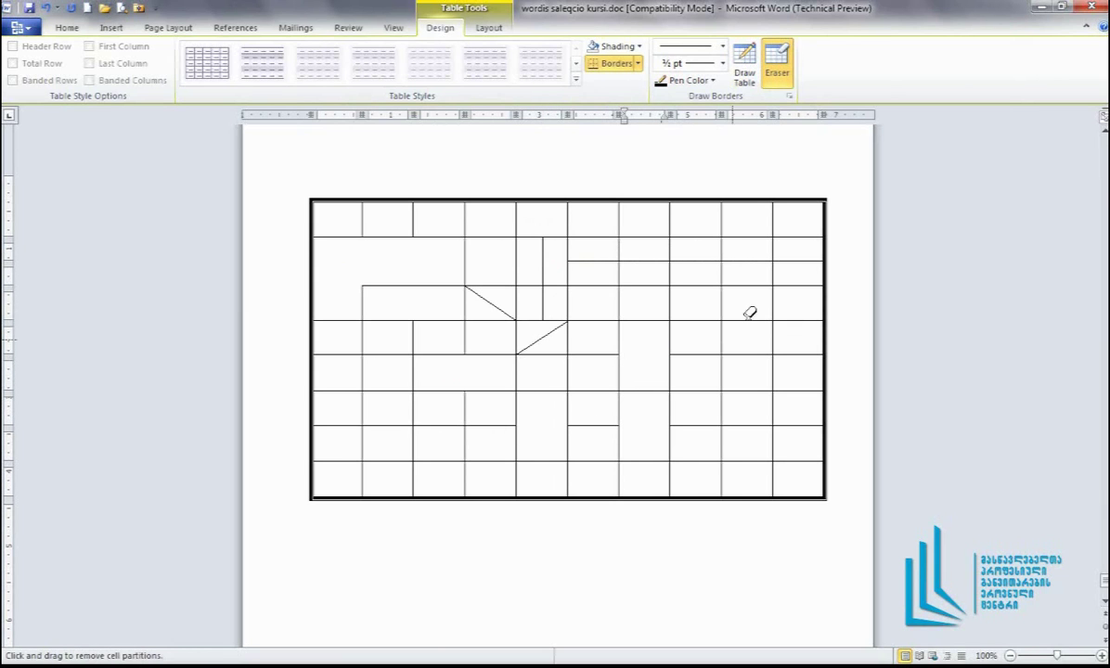
{"action": "left_click", "coordinate": [778, 67]}
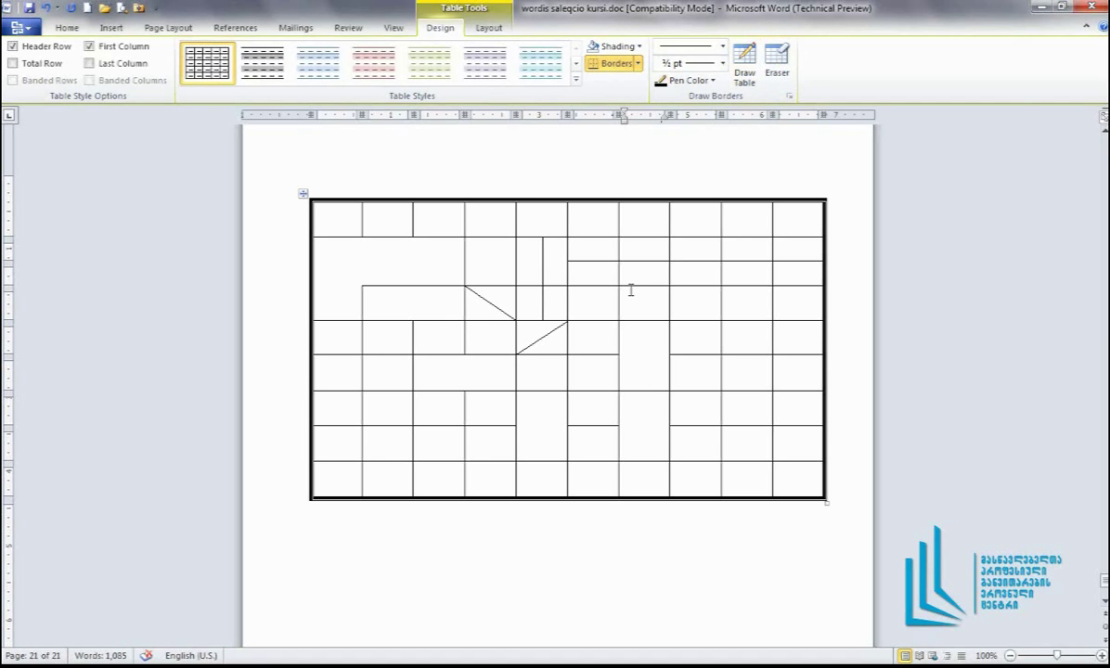
Start a new blank page after the table with a page break
{"action": "scroll", "coordinate": [630, 289], "scroll_direction": "down", "scroll_amount": 3}
{"action": "scroll", "coordinate": [621, 345], "scroll_direction": "up", "scroll_amount": 1}
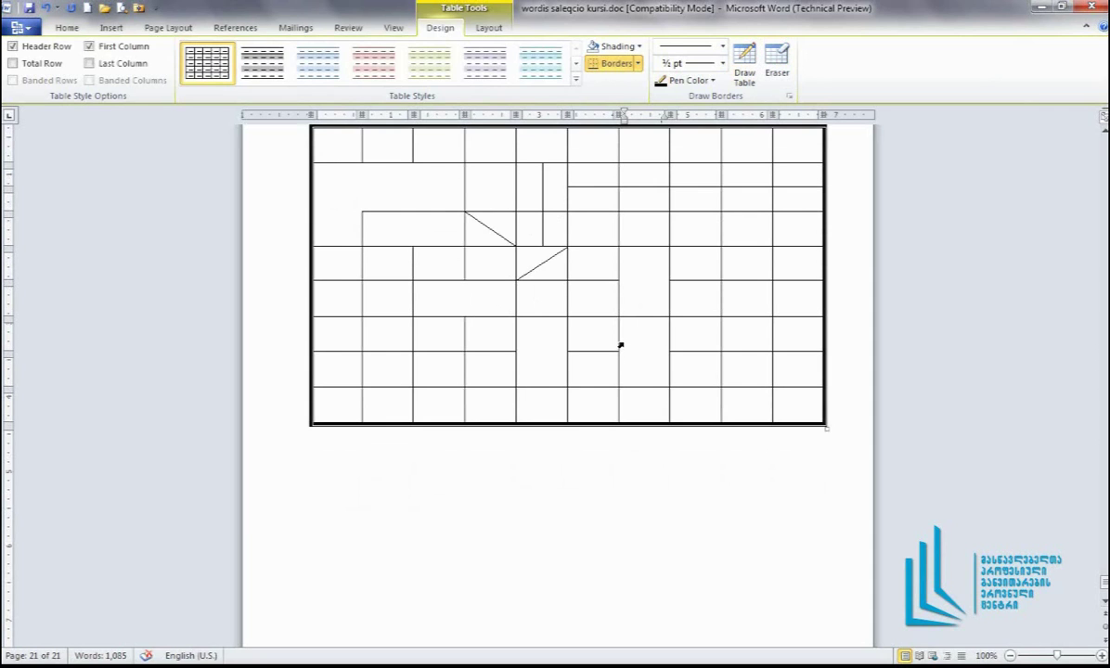
{"action": "scroll", "coordinate": [621, 345], "scroll_direction": "up", "scroll_amount": 4}
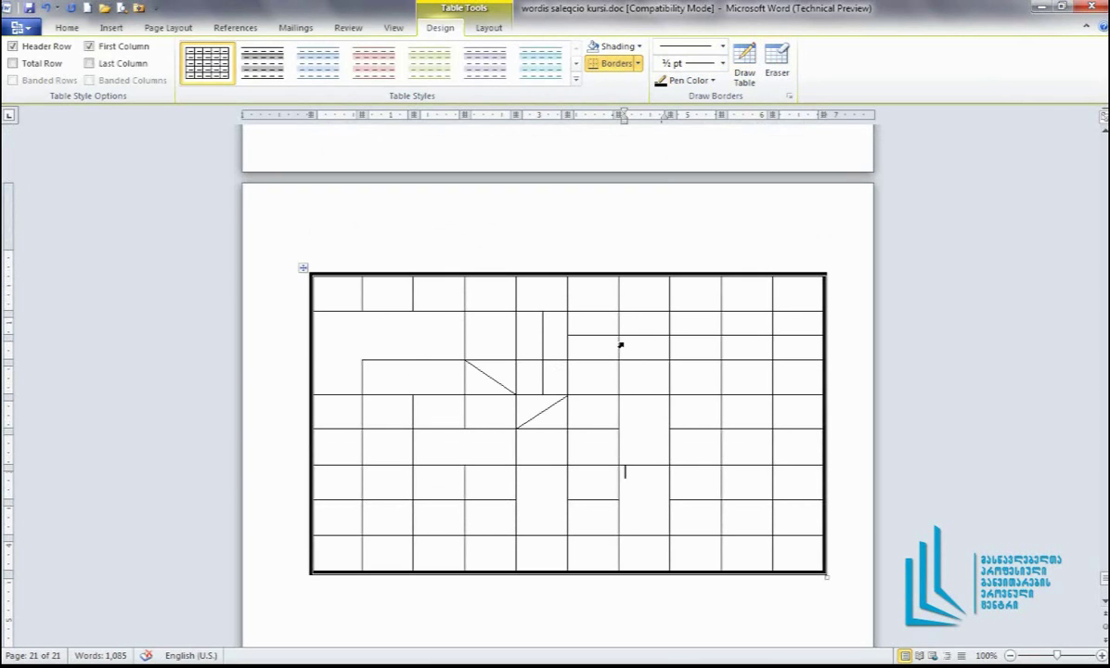
{"action": "scroll", "coordinate": [620, 346], "scroll_direction": "down", "scroll_amount": 1}
{"action": "left_click", "coordinate": [637, 45]}
{"action": "left_click", "coordinate": [431, 267]}
{"action": "key", "text": "ctrl+Return"}
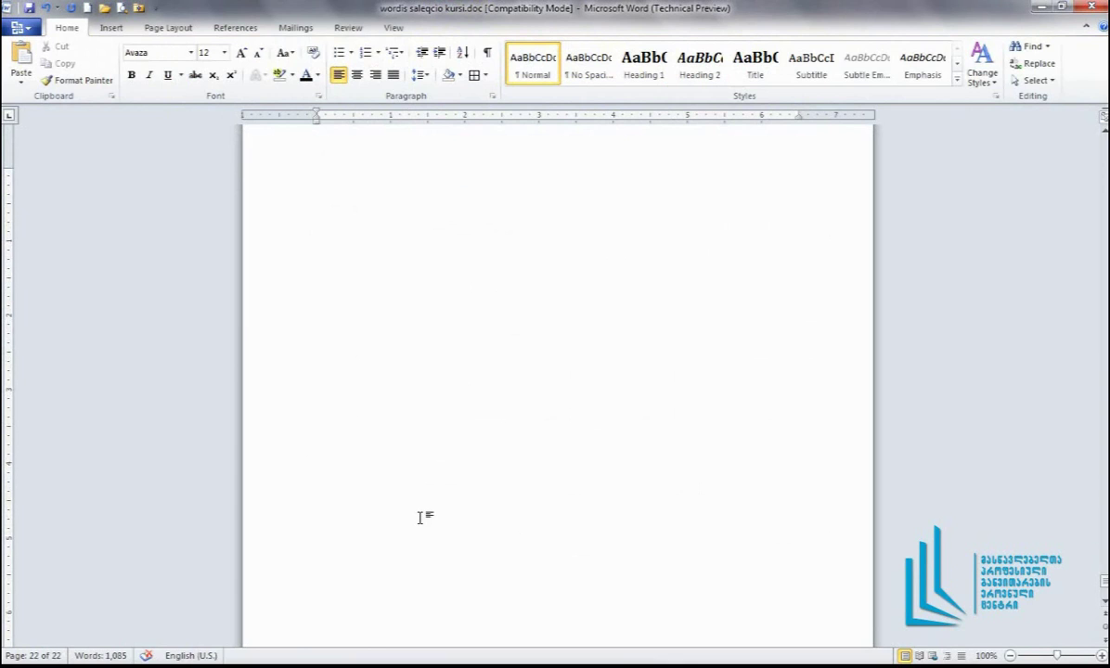
{"action": "scroll", "coordinate": [340, 310], "scroll_direction": "up", "scroll_amount": 1}
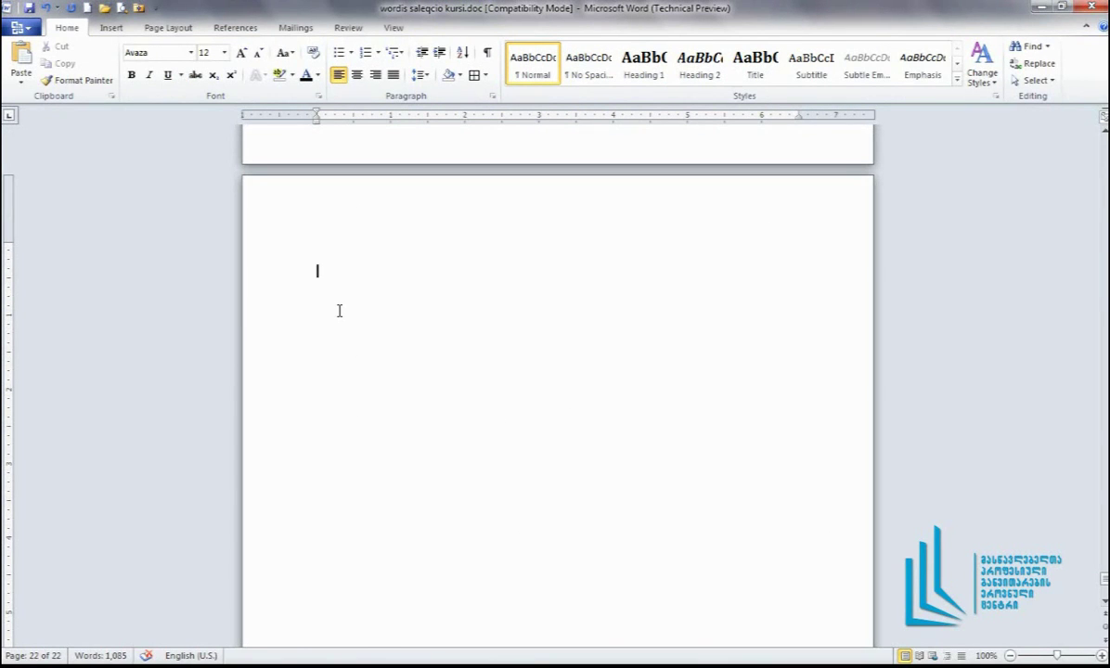
{"action": "scroll", "coordinate": [339, 311], "scroll_direction": "down", "scroll_amount": 1}
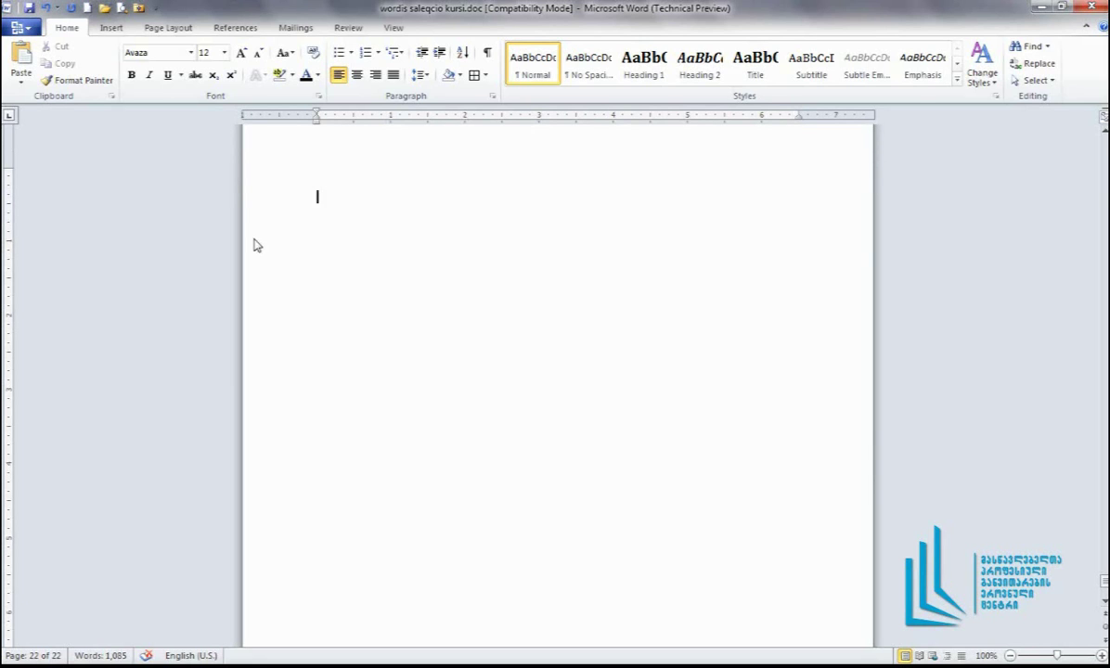
Insert the picture of green leaves, blue sky and flowers on the blank page, browsing from the Desktop folder
{"action": "left_click", "coordinate": [110, 28]}
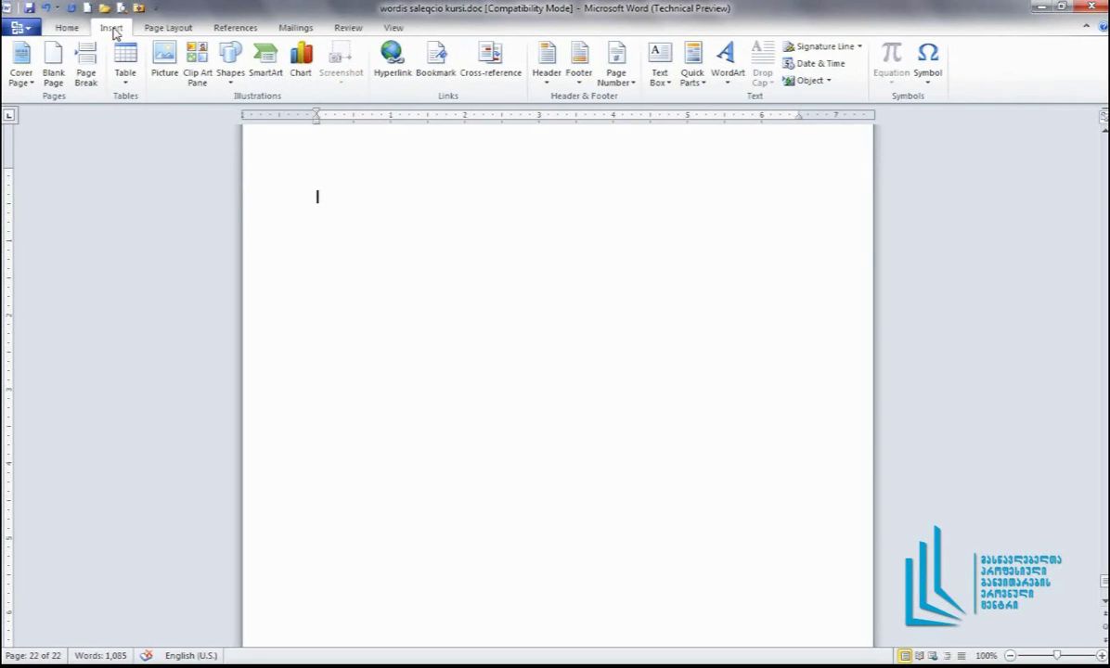
{"action": "left_click", "coordinate": [173, 63]}
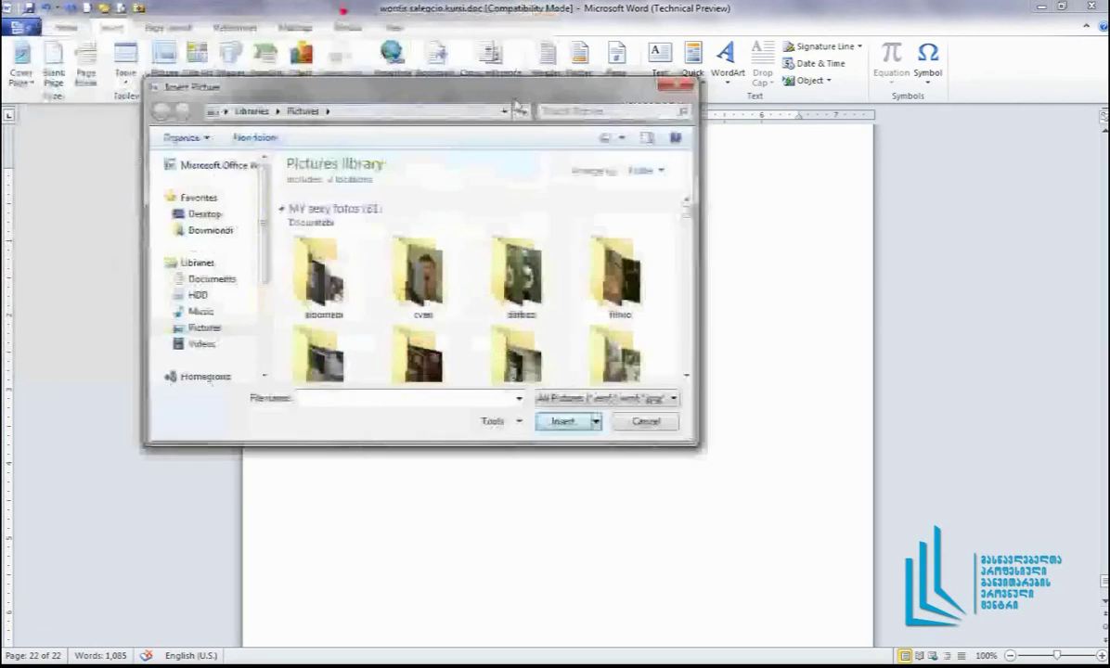
{"action": "left_click", "coordinate": [288, 243]}
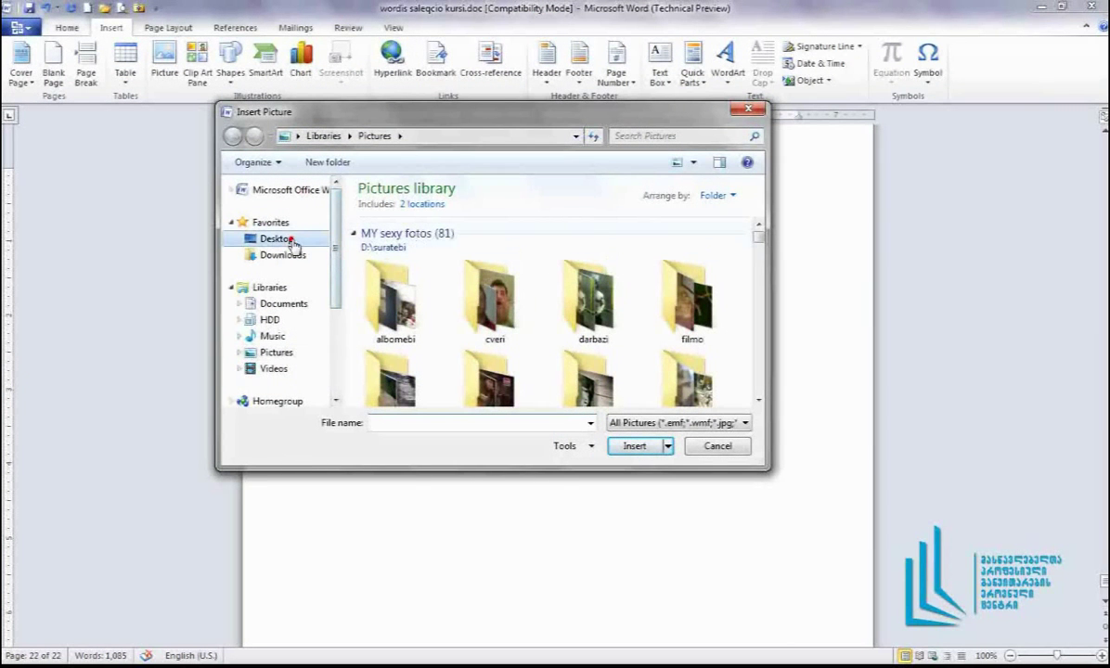
{"action": "mouse_move", "coordinate": [334, 284]}
{"action": "left_mouse_down"}
{"action": "mouse_move", "coordinate": [337, 377]}
{"action": "mouse_move", "coordinate": [327, 305]}
{"action": "left_mouse_up"}
{"action": "scroll", "coordinate": [328, 309], "scroll_direction": "up", "scroll_amount": 2}
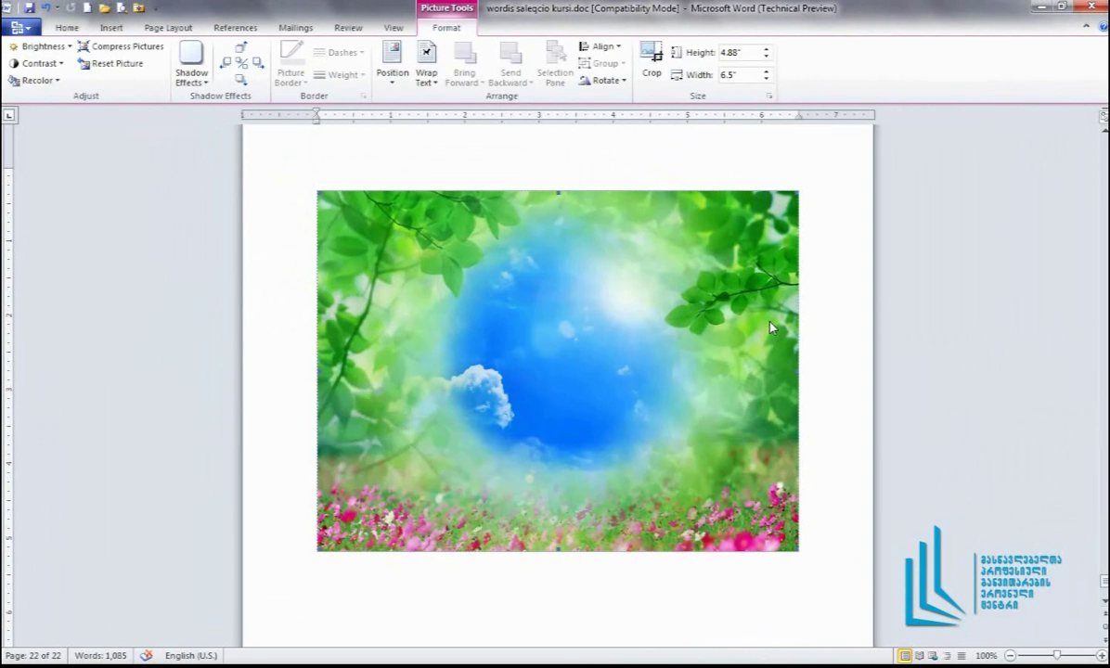
Shrink the picture proportionally from its corner to about 4.39" wide by 3.29" high
{"action": "left_click", "coordinate": [625, 165]}
{"action": "scroll", "coordinate": [378, 366], "scroll_direction": "down", "scroll_amount": 1}
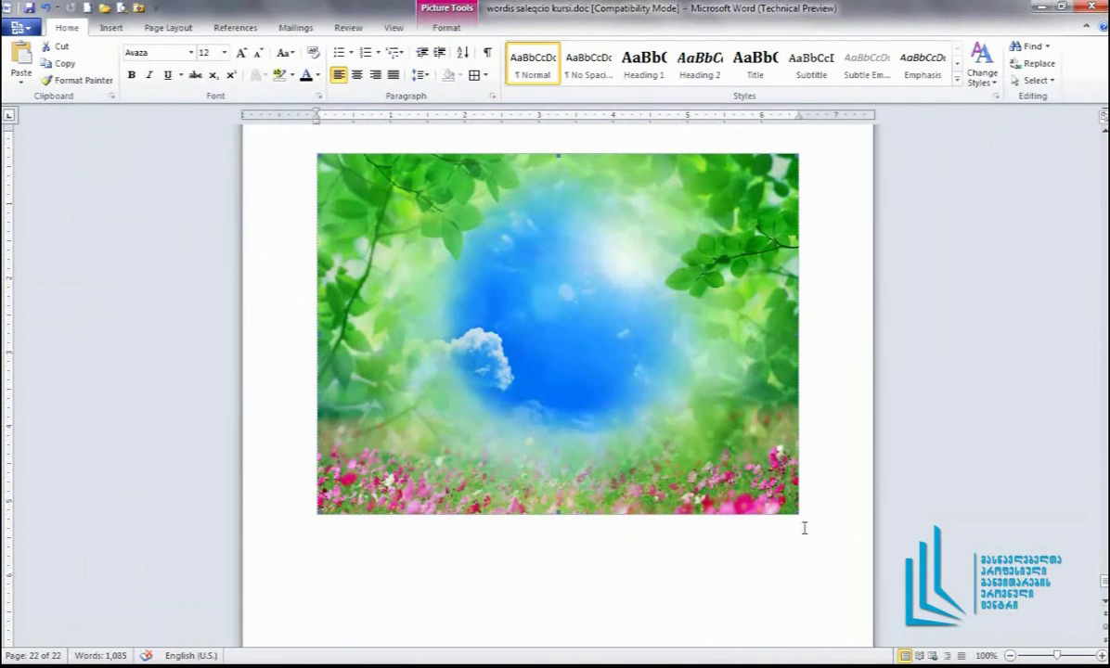
{"action": "left_click_drag", "start_coordinate": [795, 511], "coordinate": [619, 393]}
{"action": "scroll", "coordinate": [525, 400], "scroll_direction": "up", "scroll_amount": 3}
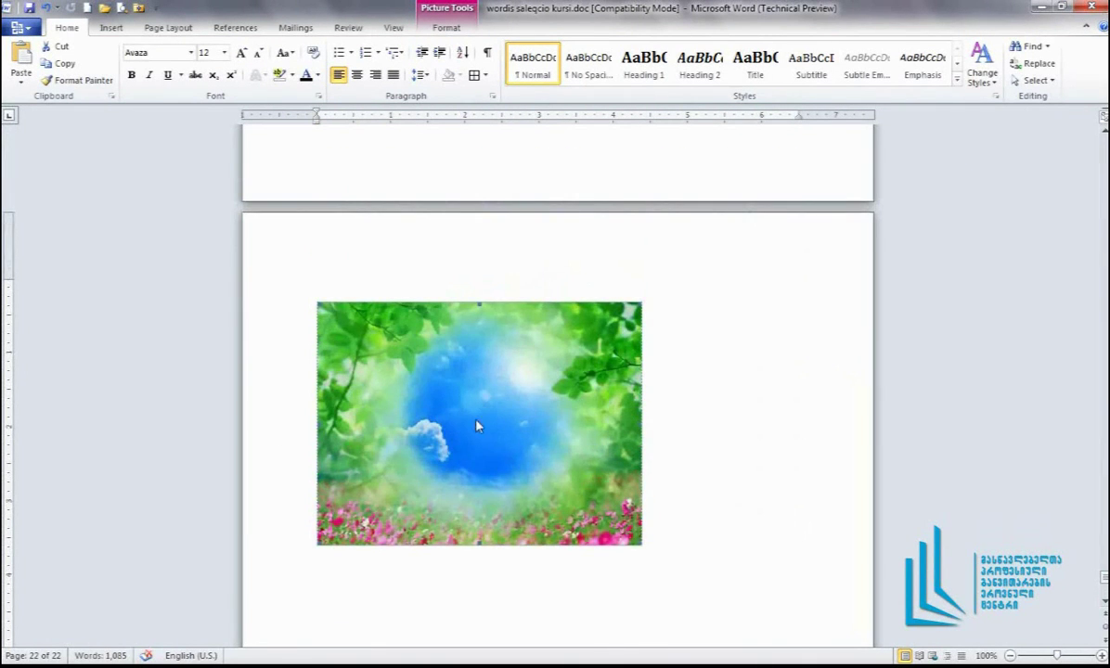
Try to move the inline picture to another position on the page
{"action": "left_click_drag", "start_coordinate": [471, 417], "coordinate": [450, 343]}
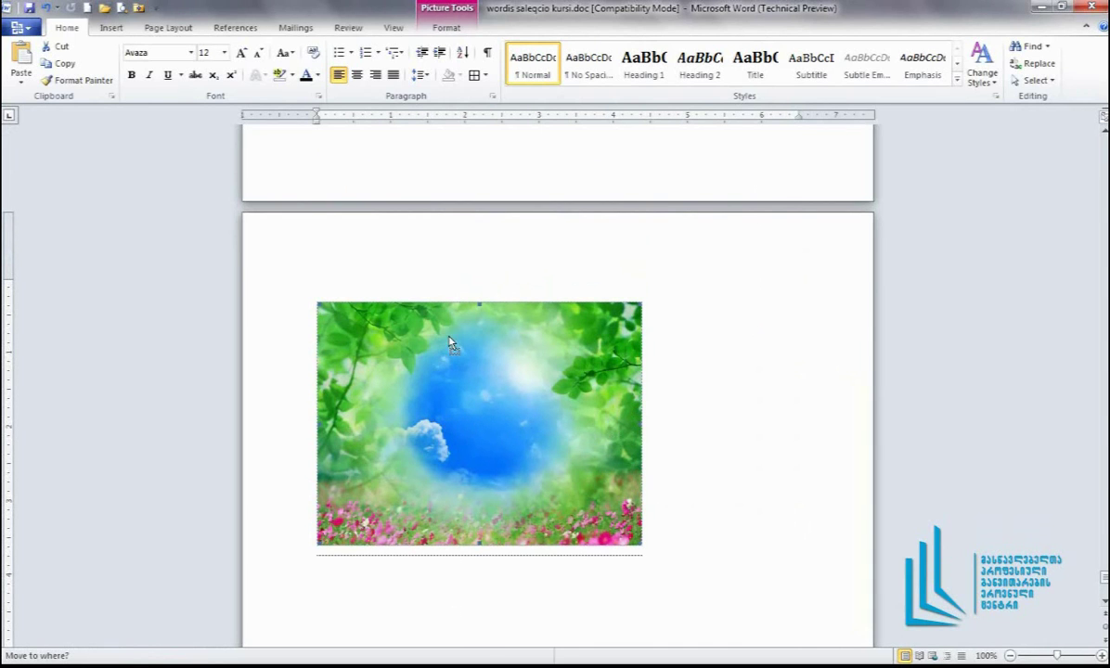
{"action": "left_click_drag", "start_coordinate": [450, 420], "coordinate": [449, 416]}
{"action": "scroll", "coordinate": [450, 413], "scroll_direction": "down", "scroll_amount": 3}
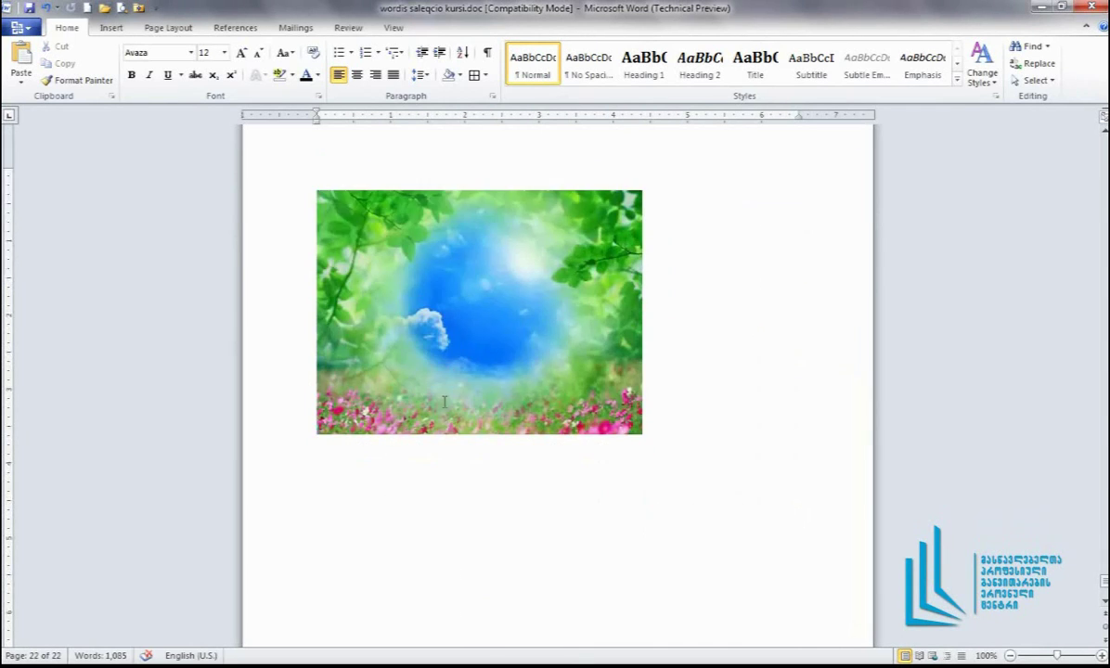
{"action": "scroll", "coordinate": [396, 261], "scroll_direction": "up", "scroll_amount": 2}
{"action": "scroll", "coordinate": [714, 423], "scroll_direction": "down", "scroll_amount": 2}
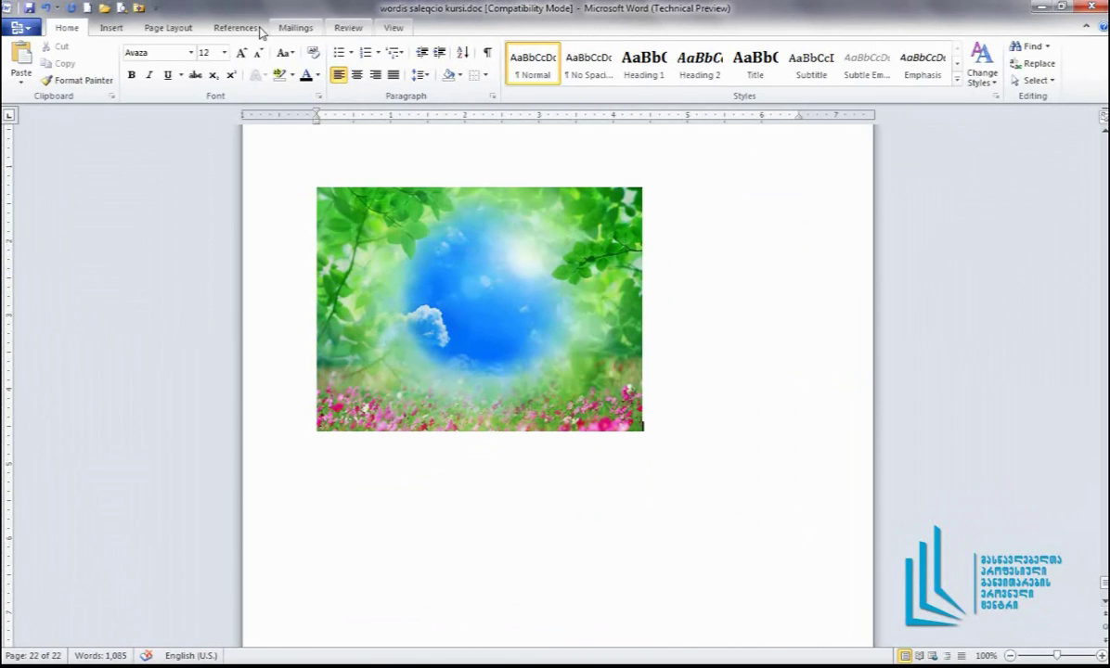
Select the picture and examine its brightness, contrast and recolor options without applying any
{"action": "left_click", "coordinate": [431, 325]}
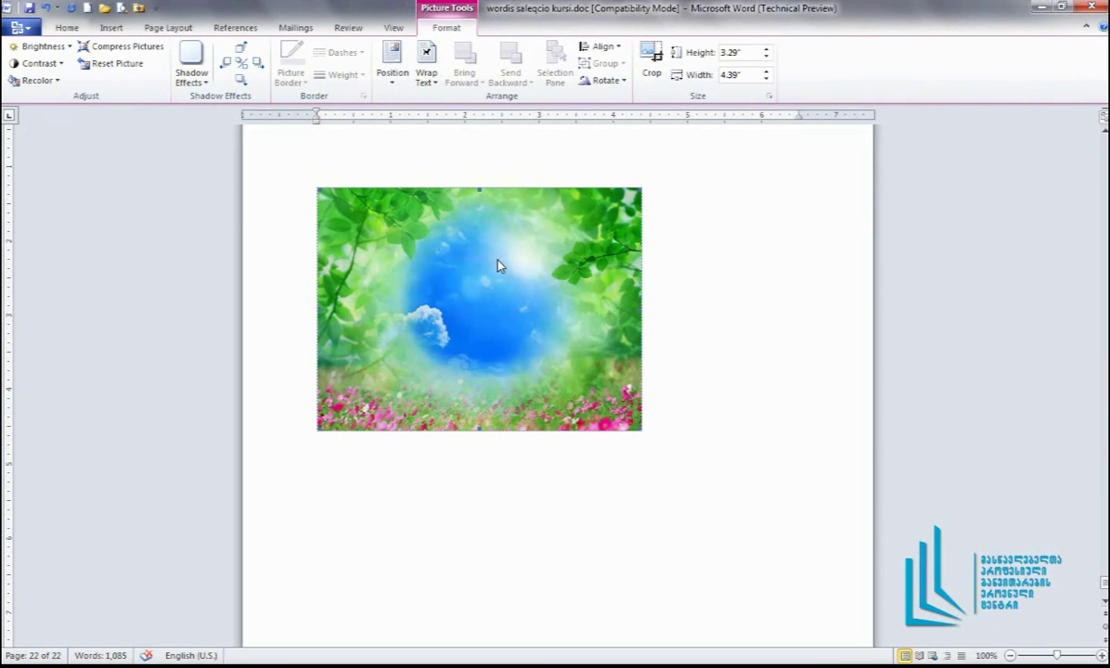
{"action": "left_click", "coordinate": [41, 46]}
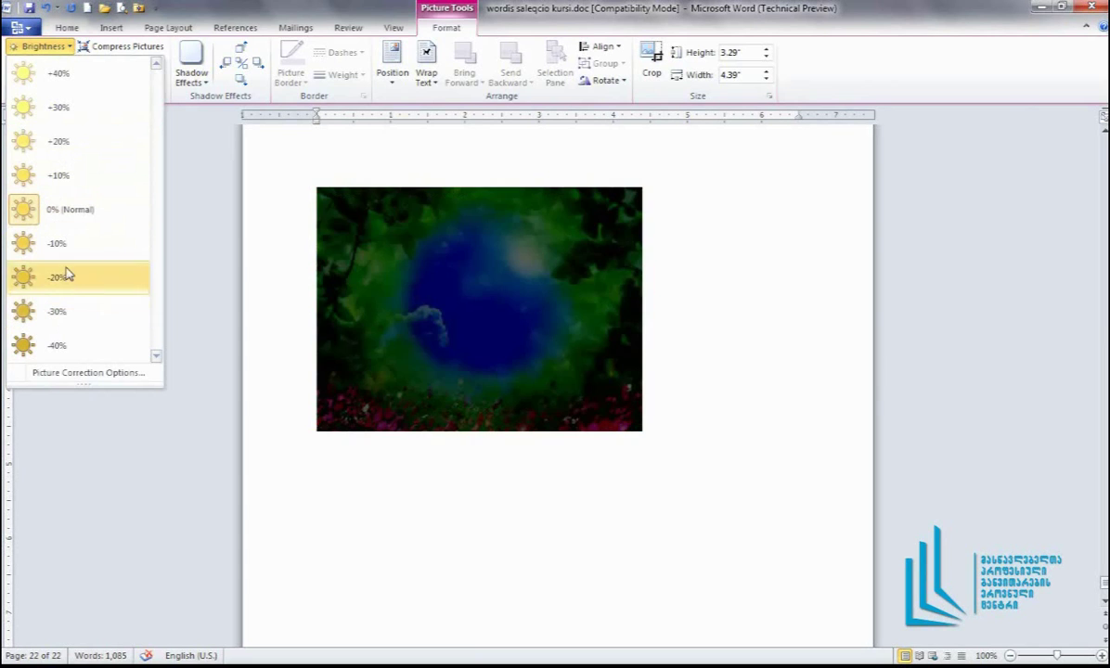
{"action": "key", "text": "Escape"}
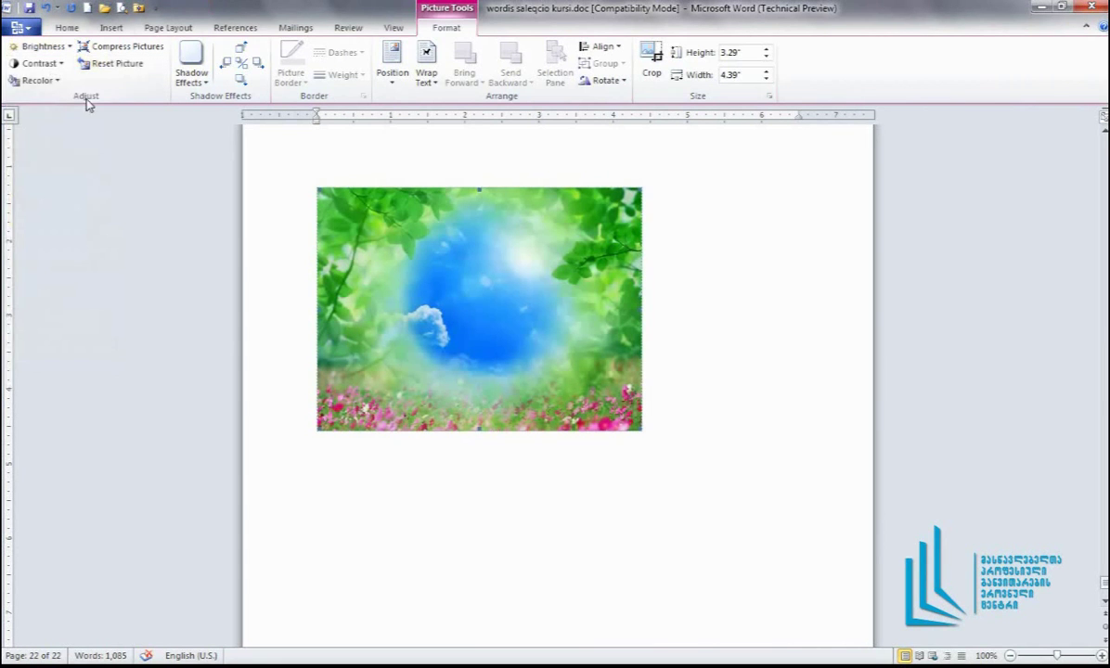
{"action": "left_click", "coordinate": [43, 63]}
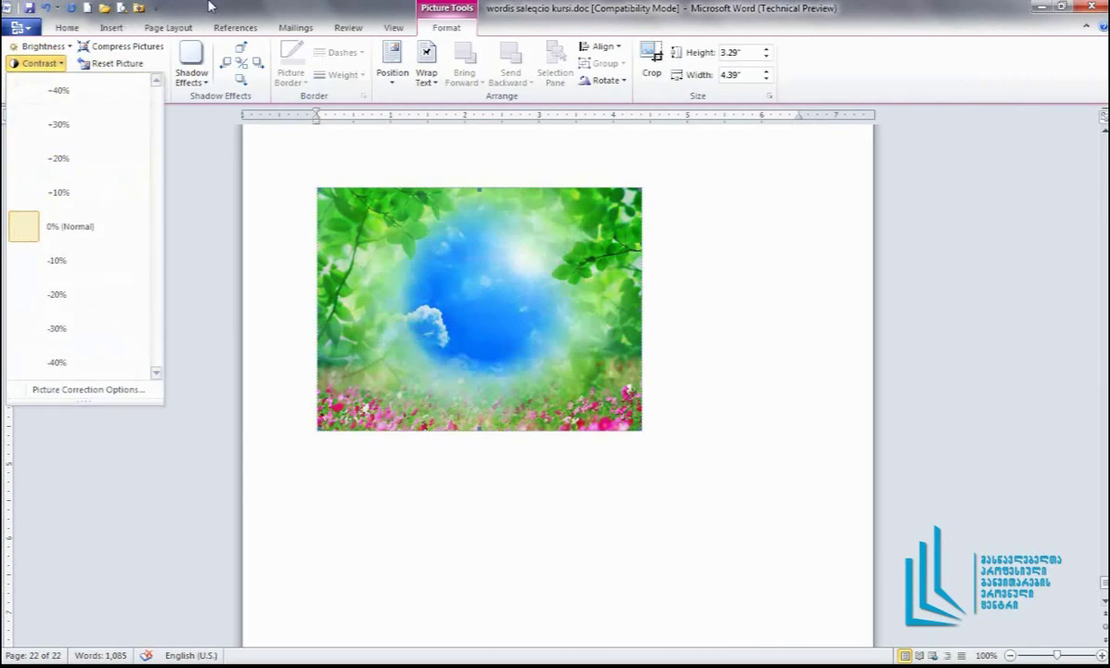
{"action": "left_click", "coordinate": [208, 6]}
{"action": "left_click", "coordinate": [42, 81]}
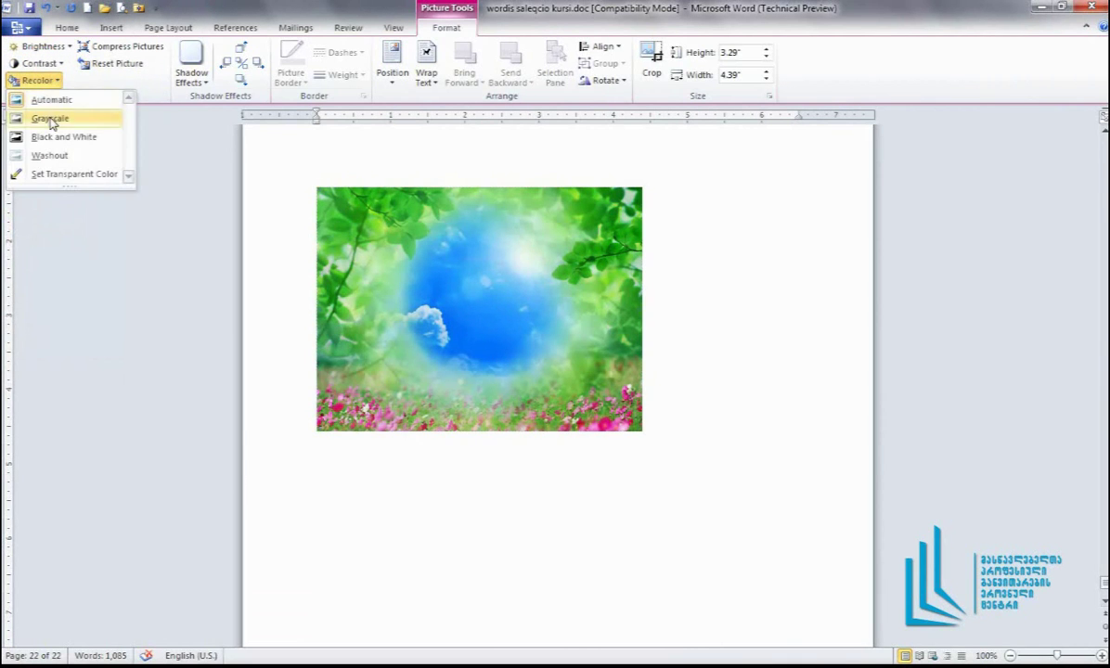
Apply the fourth drop shadow effect, offset down and to the right, to the picture
{"action": "left_click", "coordinate": [191, 70]}
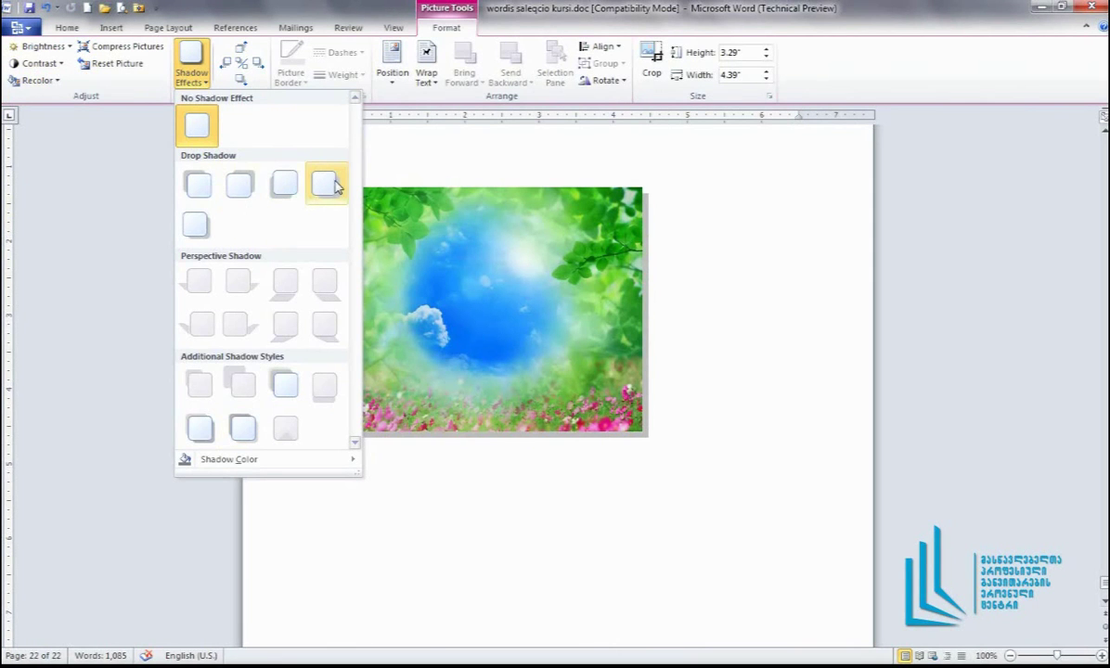
{"action": "left_click", "coordinate": [326, 185]}
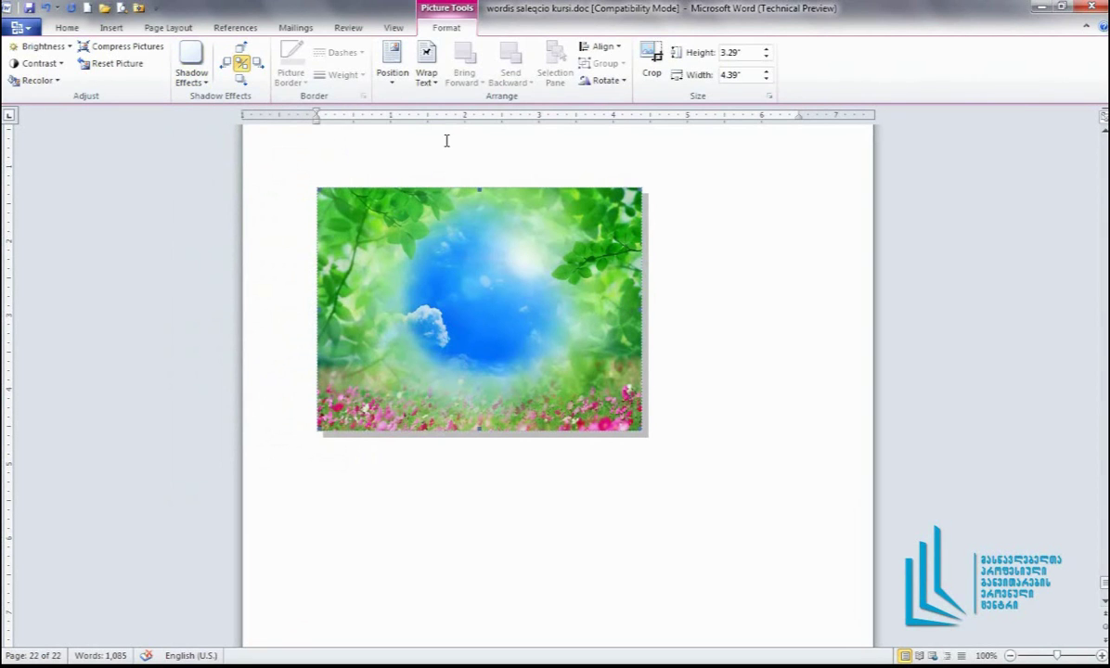
Open the picture's advanced text wrapping options and try Square, Tight, Through and Top and bottom before reselecting In line with text
{"action": "left_click", "coordinate": [432, 74]}
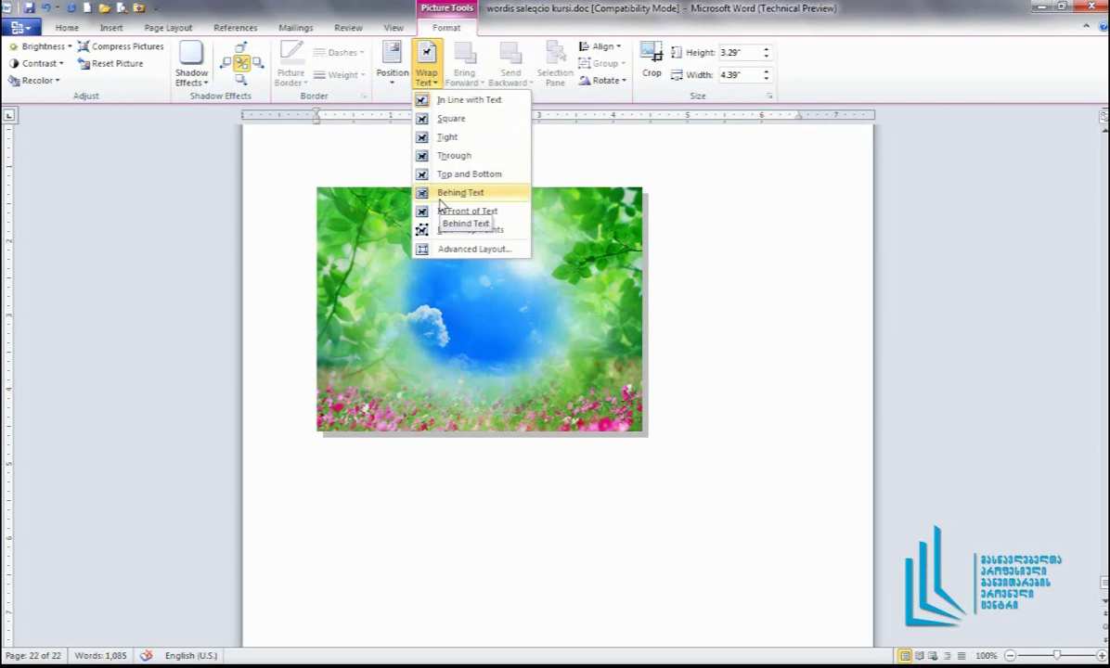
{"action": "left_click", "coordinate": [472, 250]}
{"action": "left_click_drag", "start_coordinate": [573, 161], "coordinate": [572, 243]}
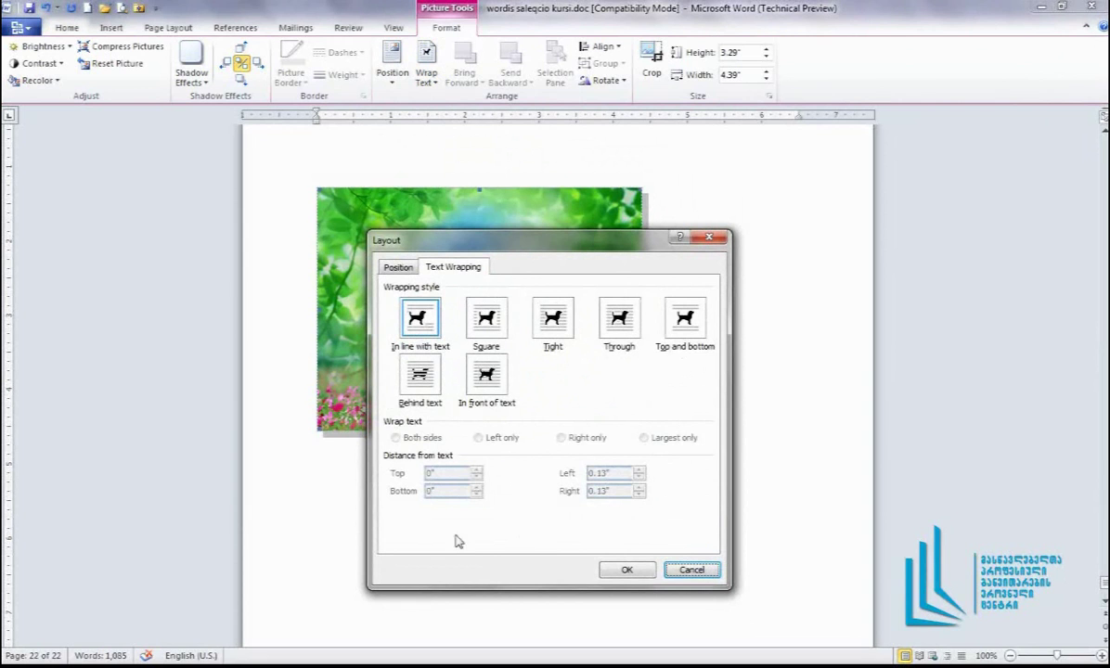
{"action": "left_click", "coordinate": [485, 316]}
{"action": "left_click", "coordinate": [562, 317]}
{"action": "left_click", "coordinate": [620, 318]}
{"action": "left_click", "coordinate": [684, 316]}
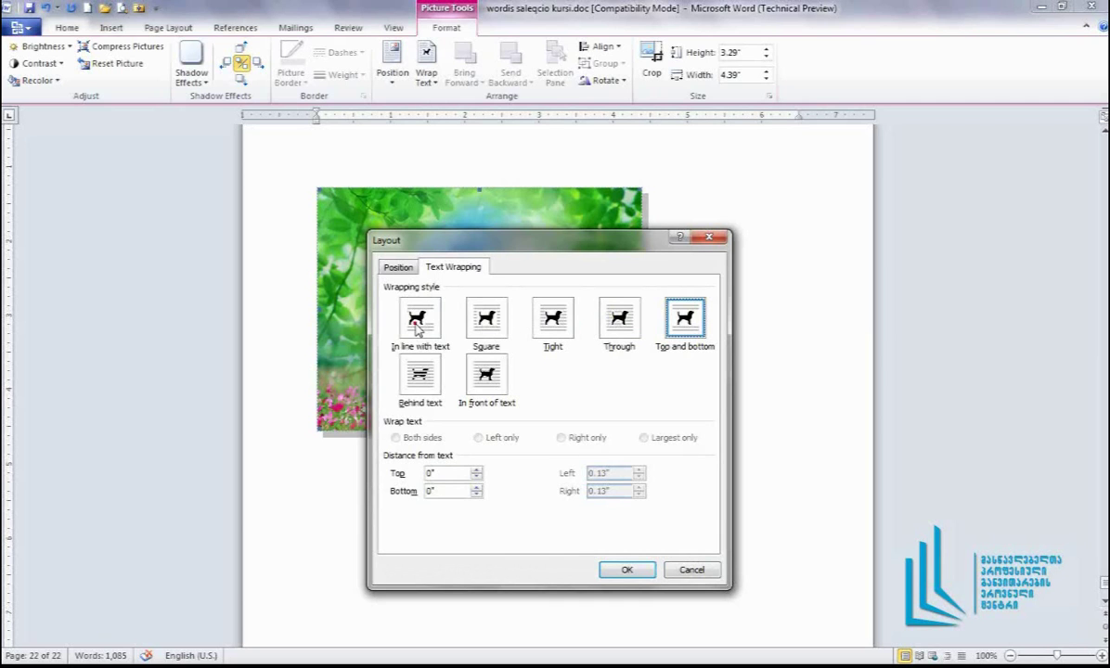
{"action": "left_click", "coordinate": [413, 318]}
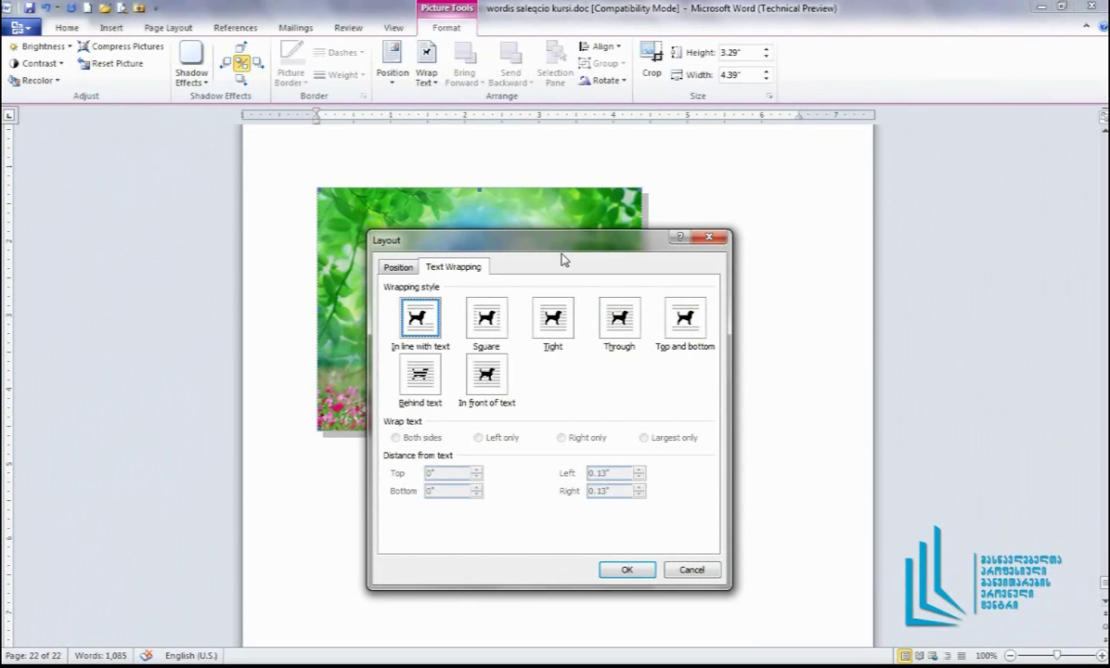
Try Square, Tight, Through, Top and bottom, Behind text and In front of text as the picture's wrapping styles and discard the choice
{"action": "left_click_drag", "start_coordinate": [518, 236], "coordinate": [820, 190]}
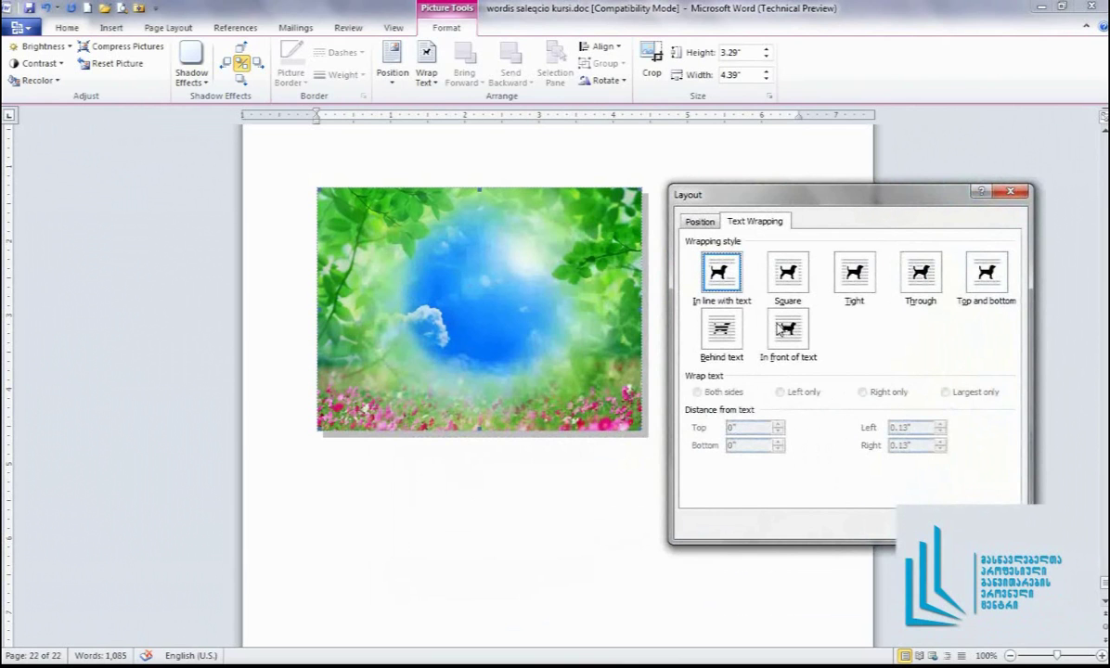
{"action": "left_click_drag", "start_coordinate": [822, 193], "coordinate": [881, 178]}
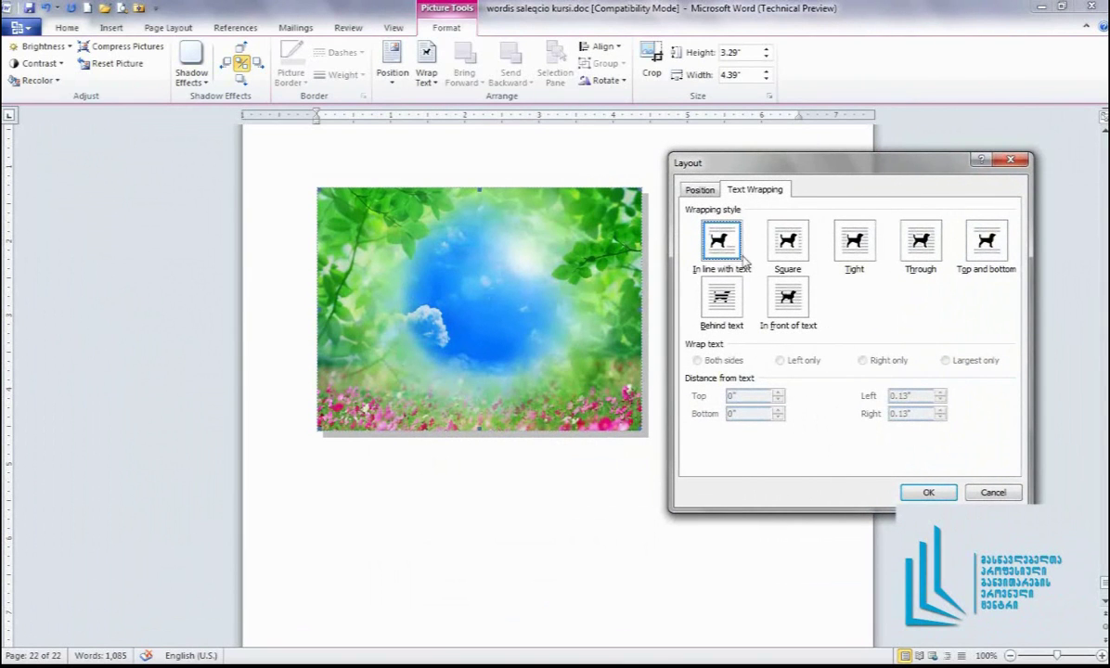
{"action": "left_click", "coordinate": [788, 241]}
{"action": "left_click", "coordinate": [854, 241]}
{"action": "left_click", "coordinate": [920, 241]}
{"action": "left_click", "coordinate": [985, 241]}
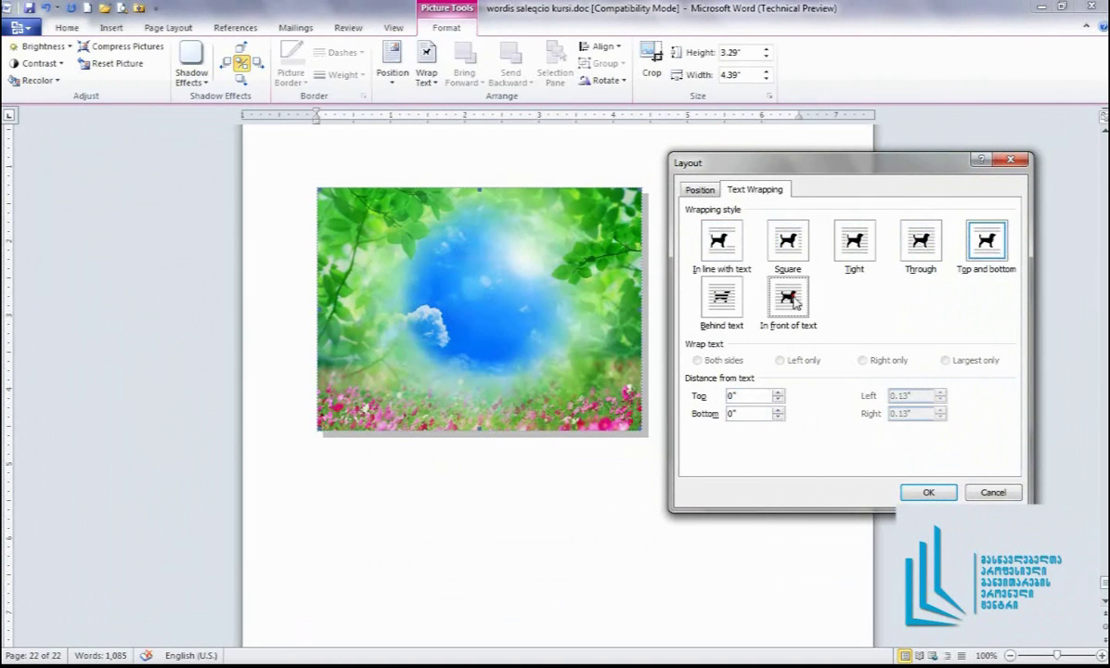
{"action": "left_click", "coordinate": [722, 297]}
{"action": "left_click", "coordinate": [722, 243]}
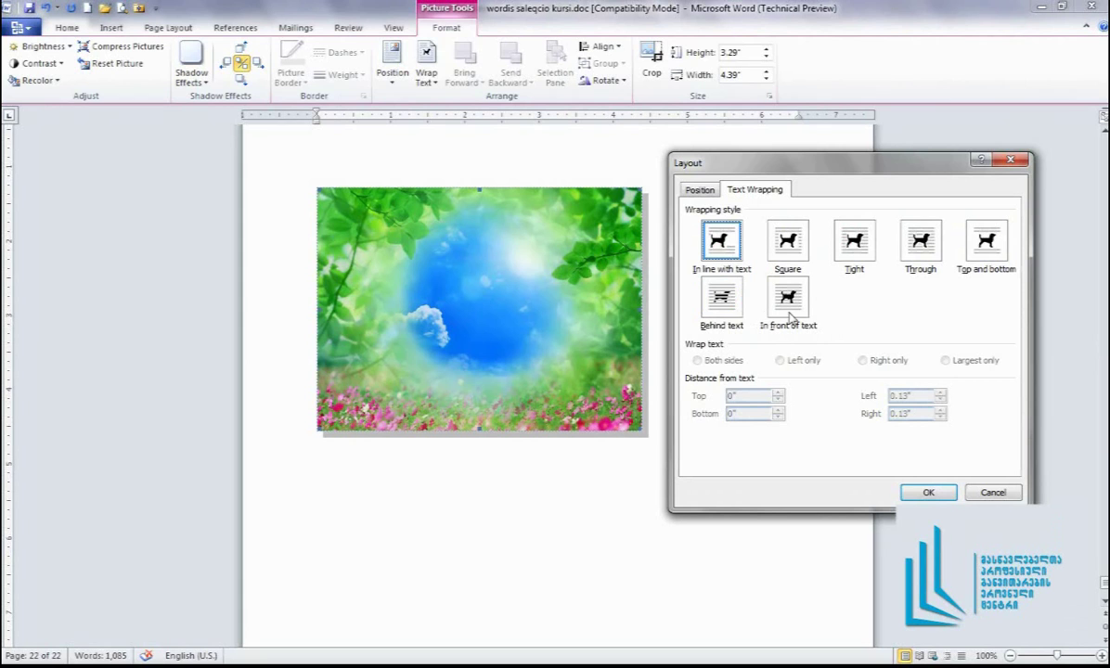
{"action": "left_click", "coordinate": [722, 299]}
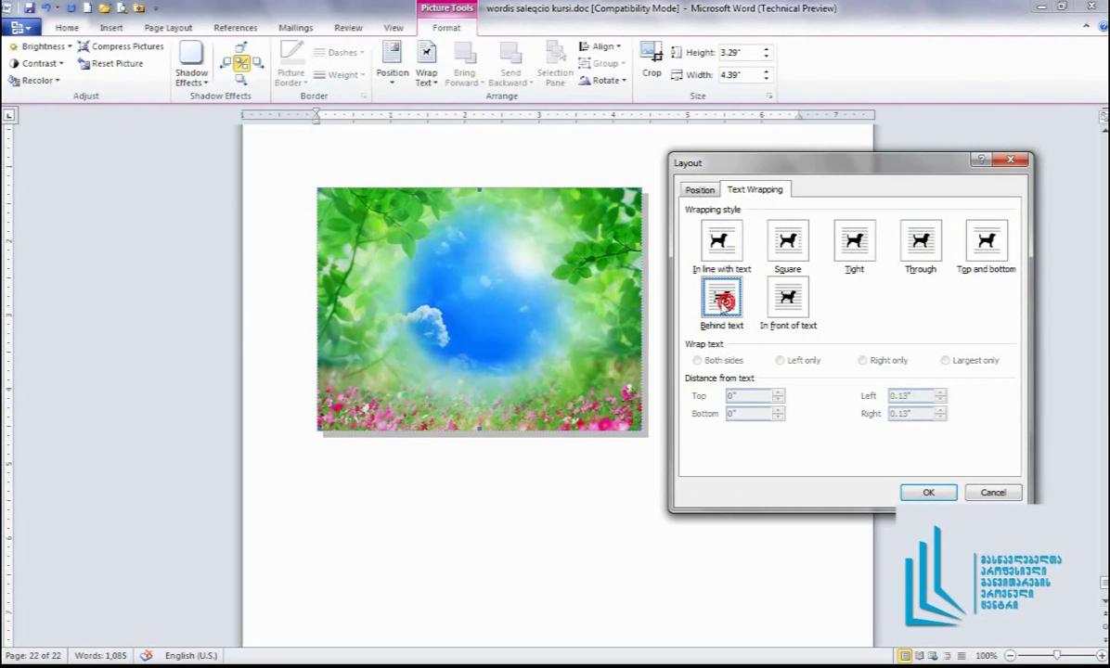
{"action": "left_click", "coordinate": [770, 295]}
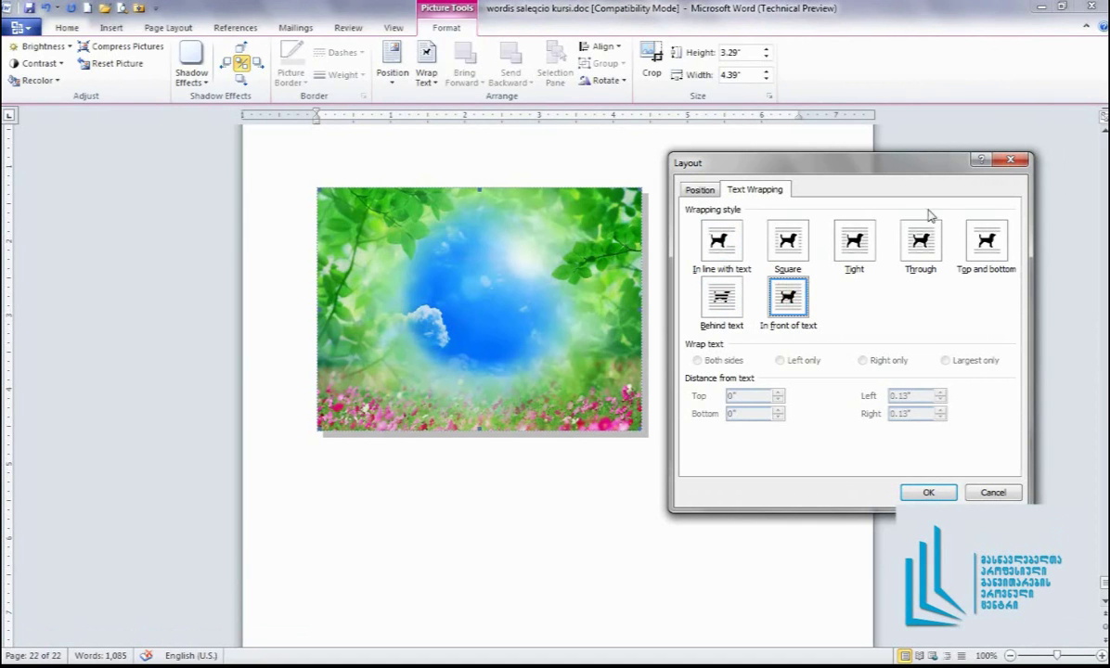
{"action": "left_click", "coordinate": [993, 492]}
Paste the Georgian paragraph about Format Picture and Layout above the picture
{"action": "scroll", "coordinate": [485, 259], "scroll_direction": "up", "scroll_amount": 3}
{"action": "left_click", "coordinate": [484, 260]}
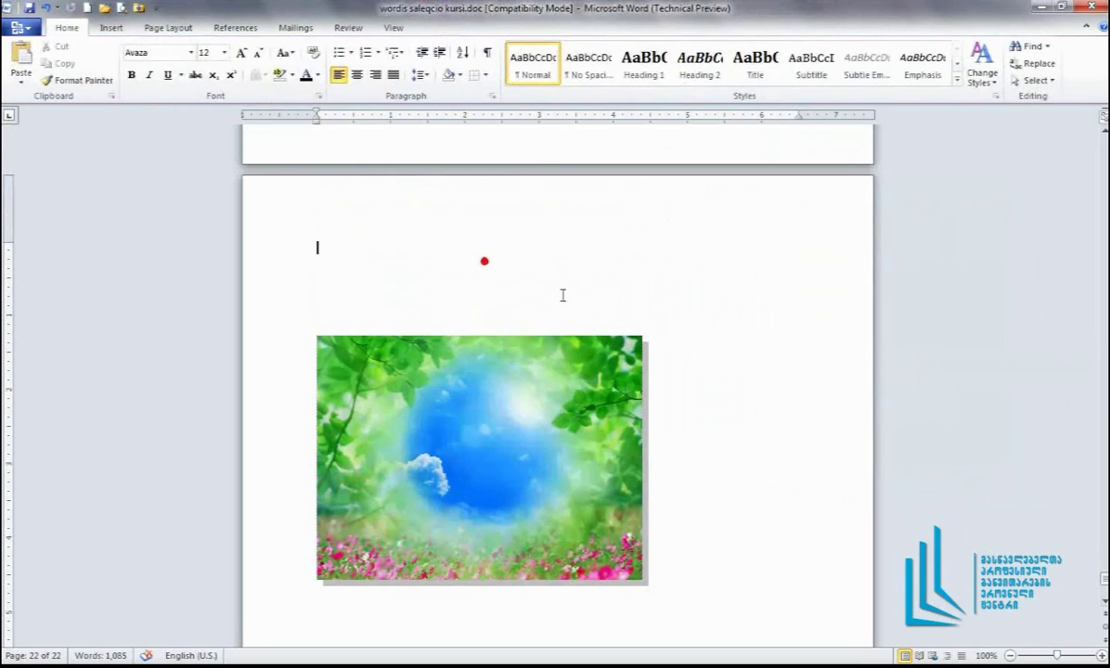
{"action": "left_click", "coordinate": [596, 451]}
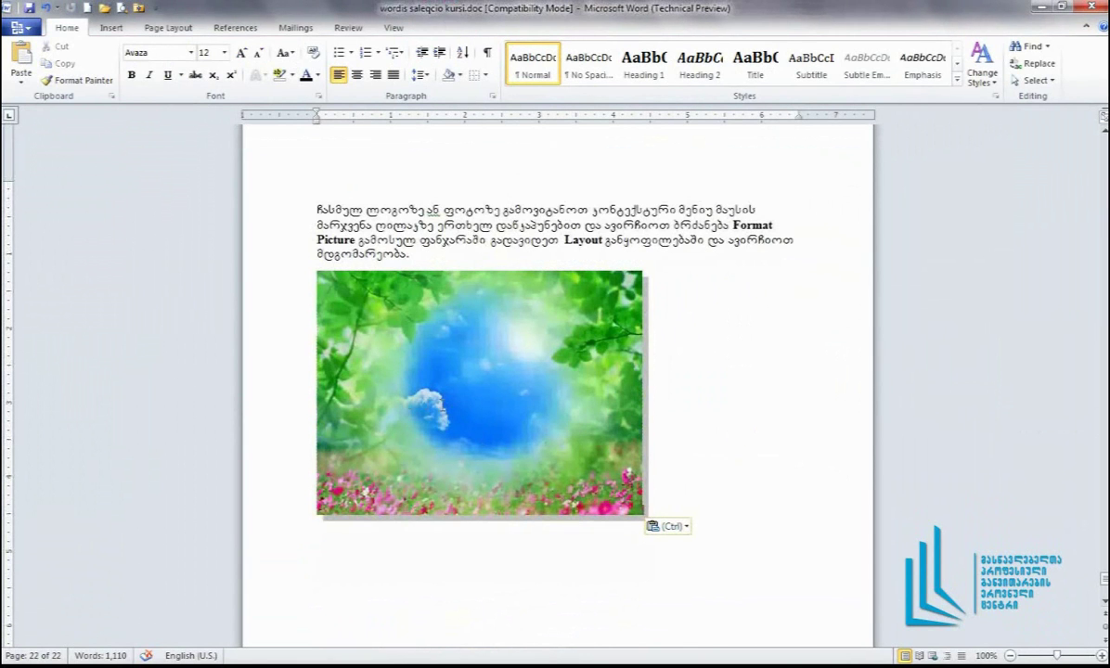
Move the inline picture into the middle of the pasted paragraph and back below the text
{"action": "left_click", "coordinate": [411, 376]}
{"action": "left_click_drag", "start_coordinate": [509, 397], "coordinate": [501, 241]}
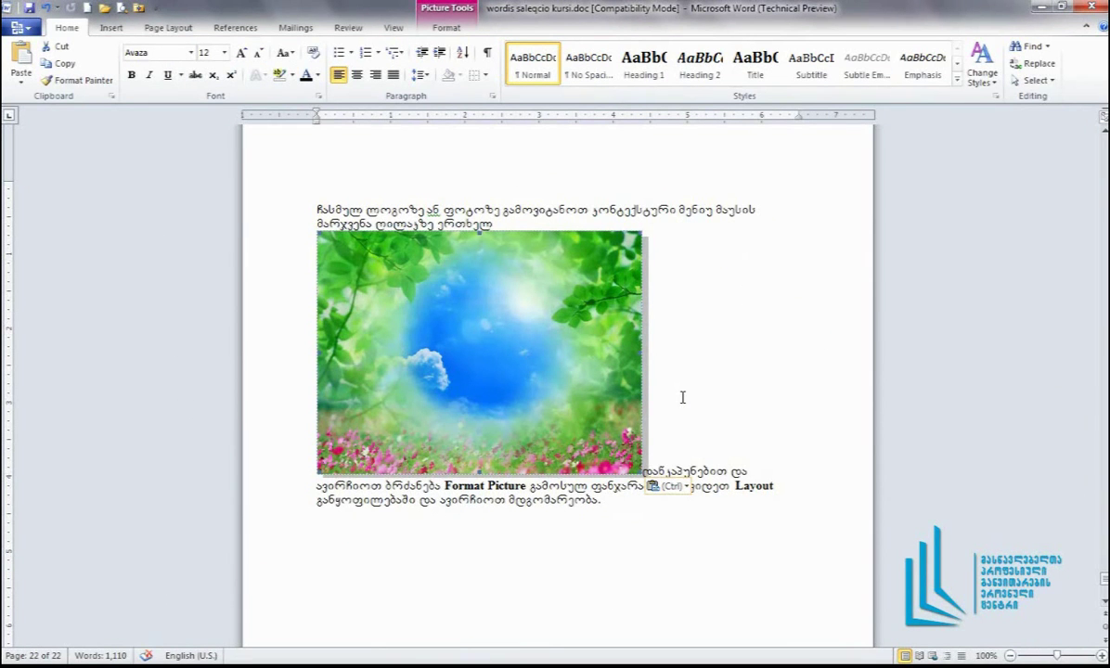
{"action": "left_click_drag", "start_coordinate": [533, 362], "coordinate": [532, 548]}
Set the picture's wrapping style to Behind text through the advanced layout options
{"action": "scroll", "coordinate": [533, 529], "scroll_direction": "up", "scroll_amount": 2}
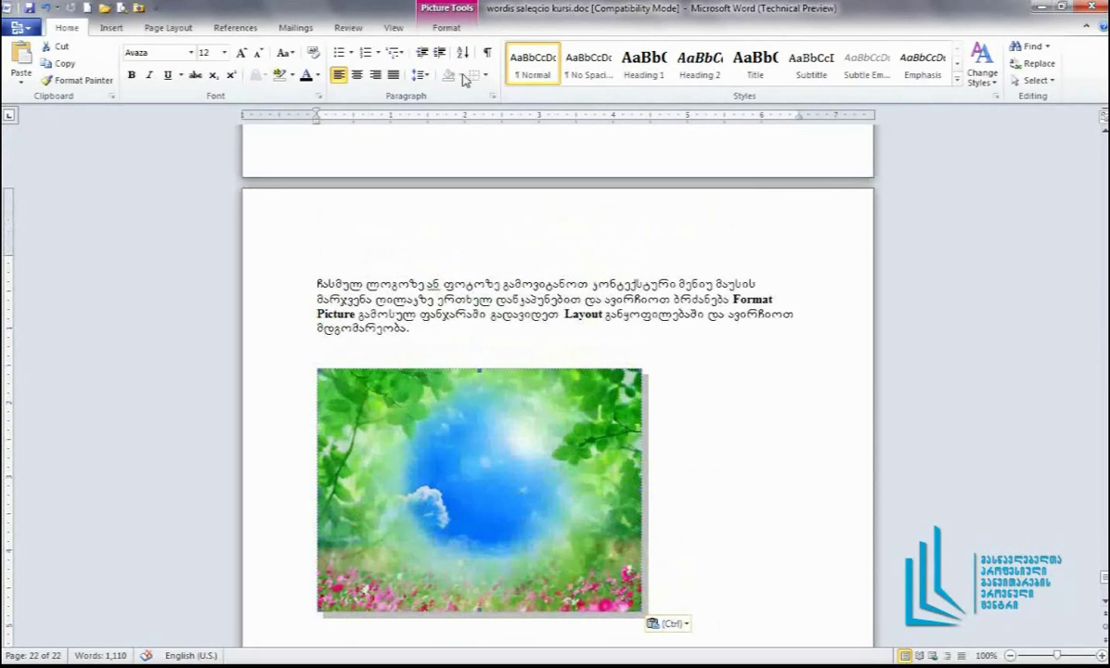
{"action": "left_click", "coordinate": [446, 30]}
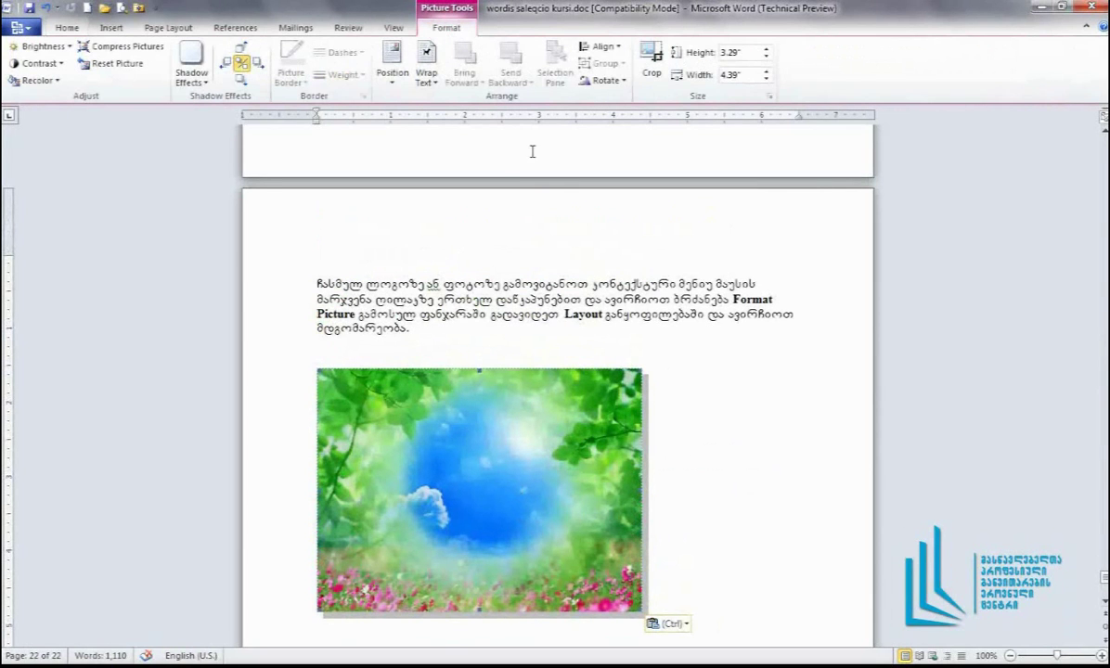
{"action": "left_click", "coordinate": [426, 63]}
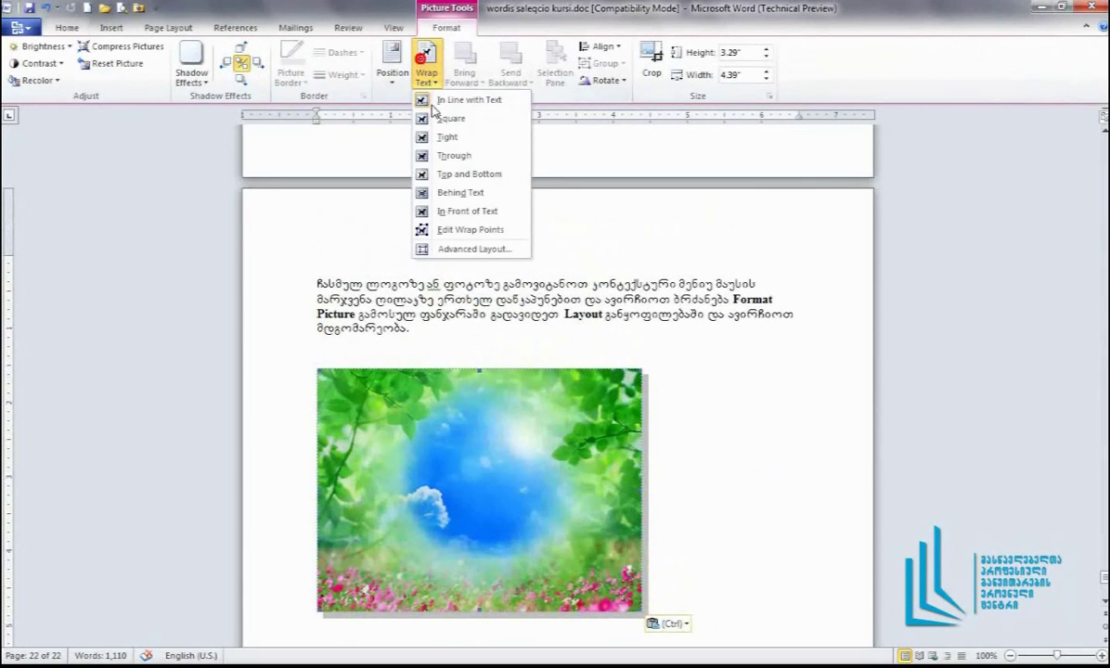
{"action": "left_click", "coordinate": [448, 250]}
{"action": "left_click", "coordinate": [721, 295]}
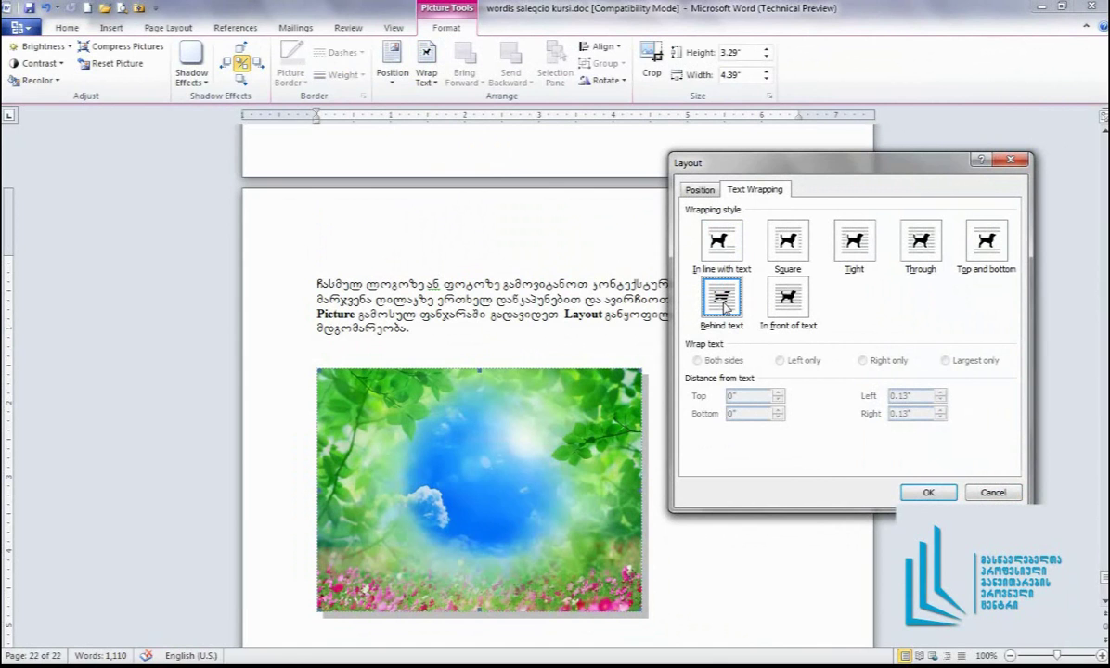
{"action": "left_click", "coordinate": [928, 492]}
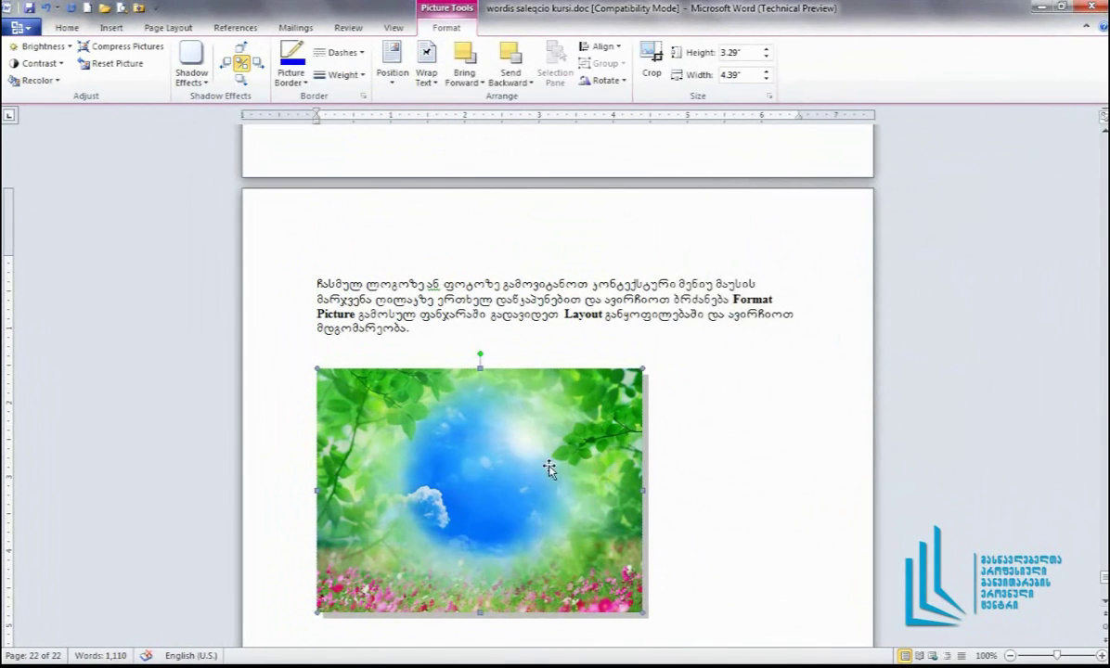
Move the picture up behind the Georgian paragraph and rotate it slightly counterclockwise
{"action": "left_click_drag", "start_coordinate": [506, 481], "coordinate": [551, 358]}
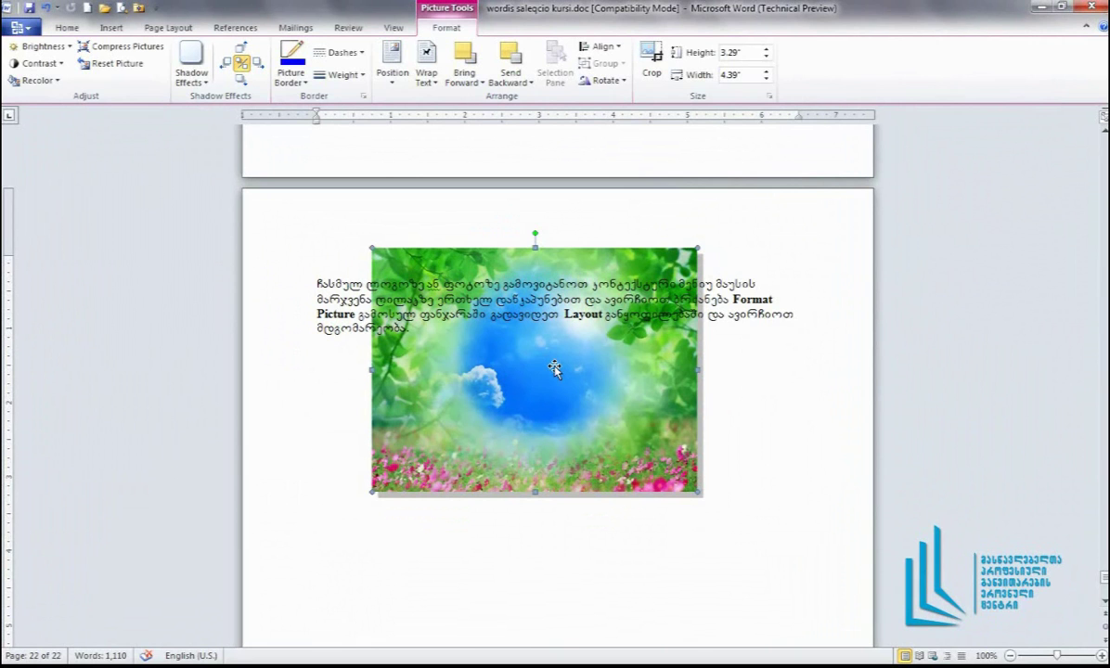
{"action": "left_click_drag", "start_coordinate": [554, 365], "coordinate": [522, 351]}
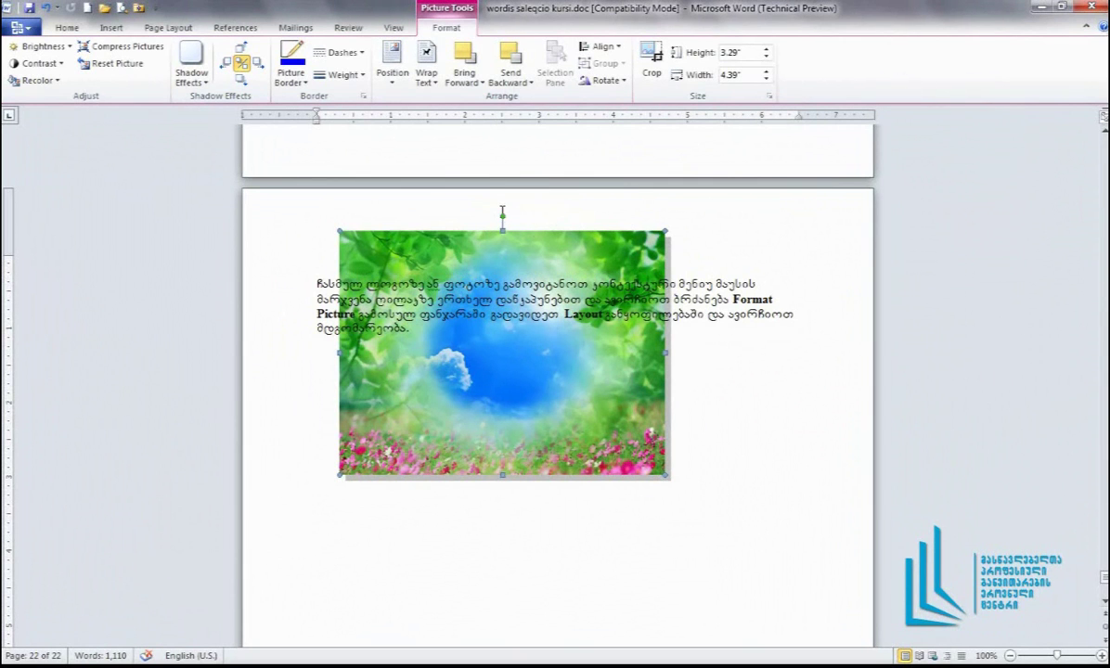
{"action": "left_click_drag", "start_coordinate": [501, 217], "coordinate": [471, 221]}
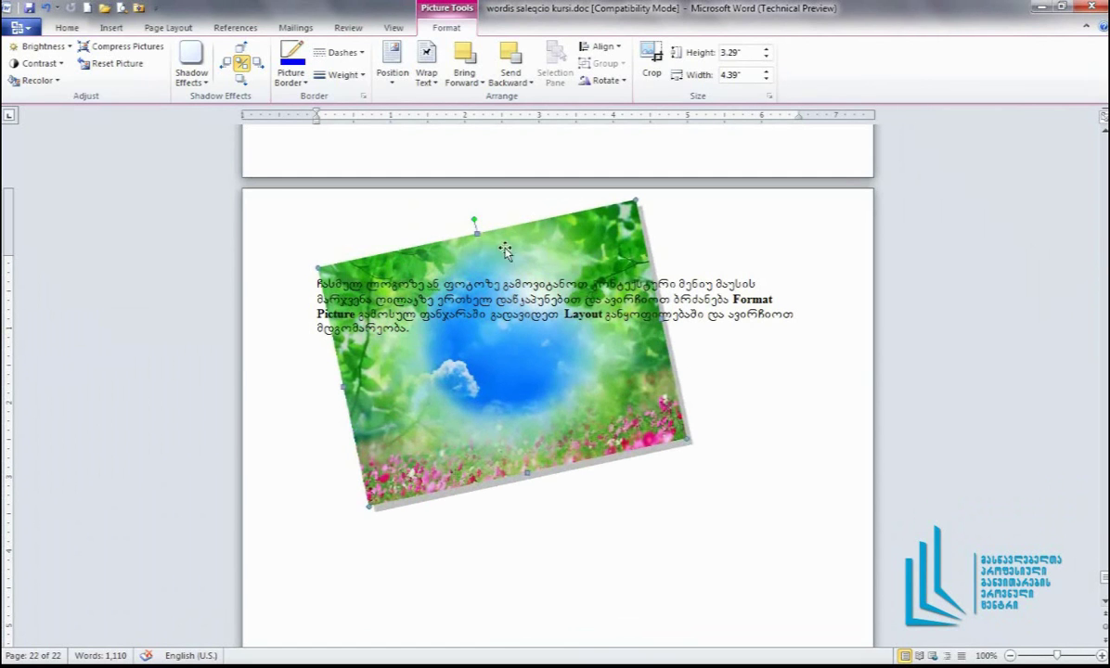
{"action": "left_click", "coordinate": [601, 373]}
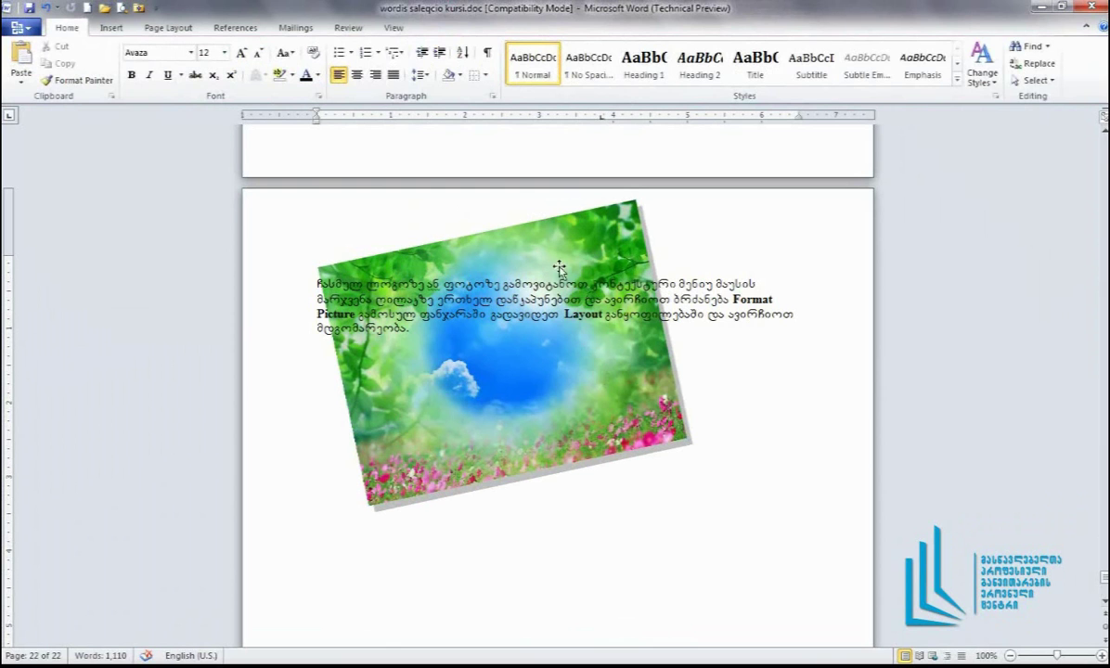
Set the rotated picture's wrapping style to In front of text and try moving it over the paragraph
{"action": "left_click", "coordinate": [548, 362]}
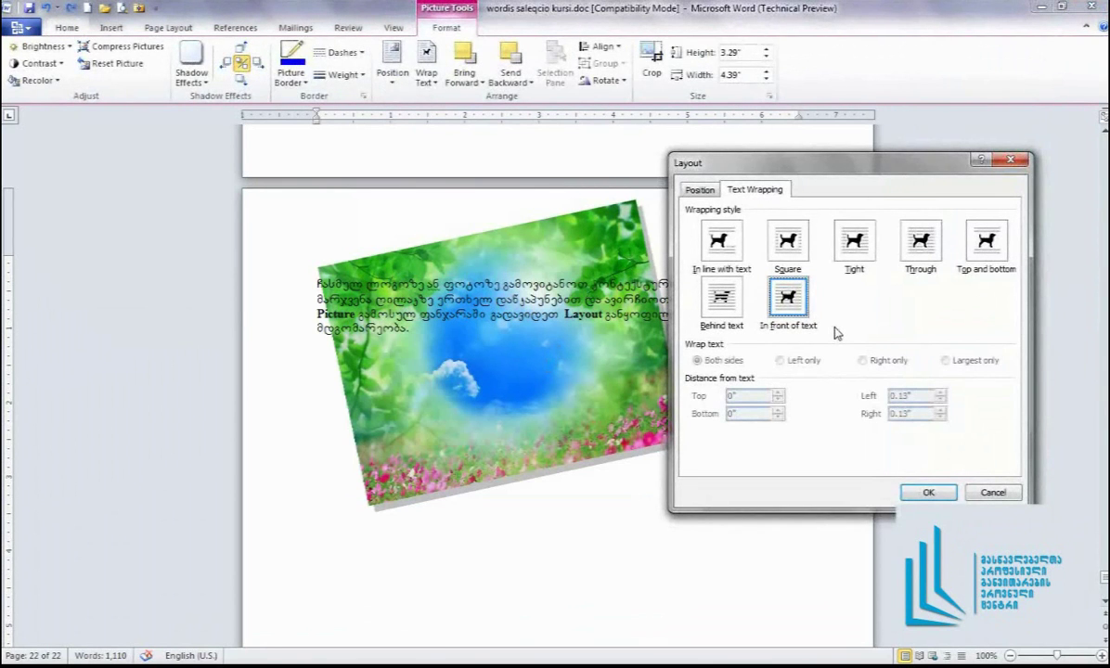
{"action": "left_click", "coordinate": [926, 492]}
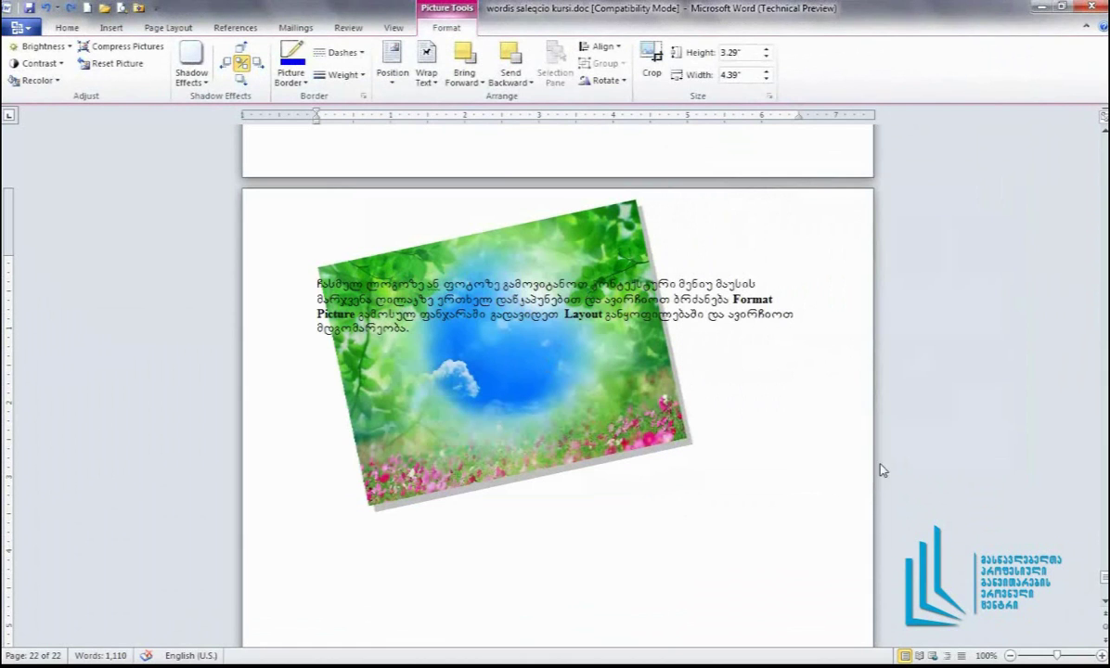
{"action": "left_click", "coordinate": [735, 499]}
{"action": "left_click_drag", "start_coordinate": [562, 378], "coordinate": [701, 329]}
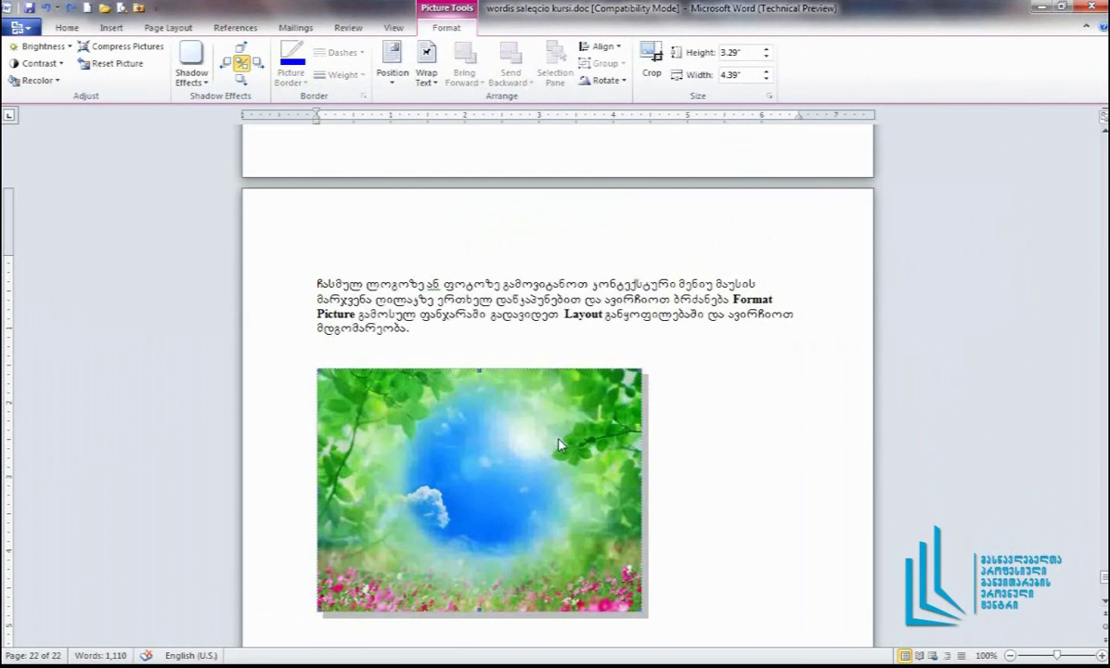
Open the inline picture's Format Picture settings and try the wrapping styles on the Layout page without applying a change
{"action": "right_click", "coordinate": [558, 446]}
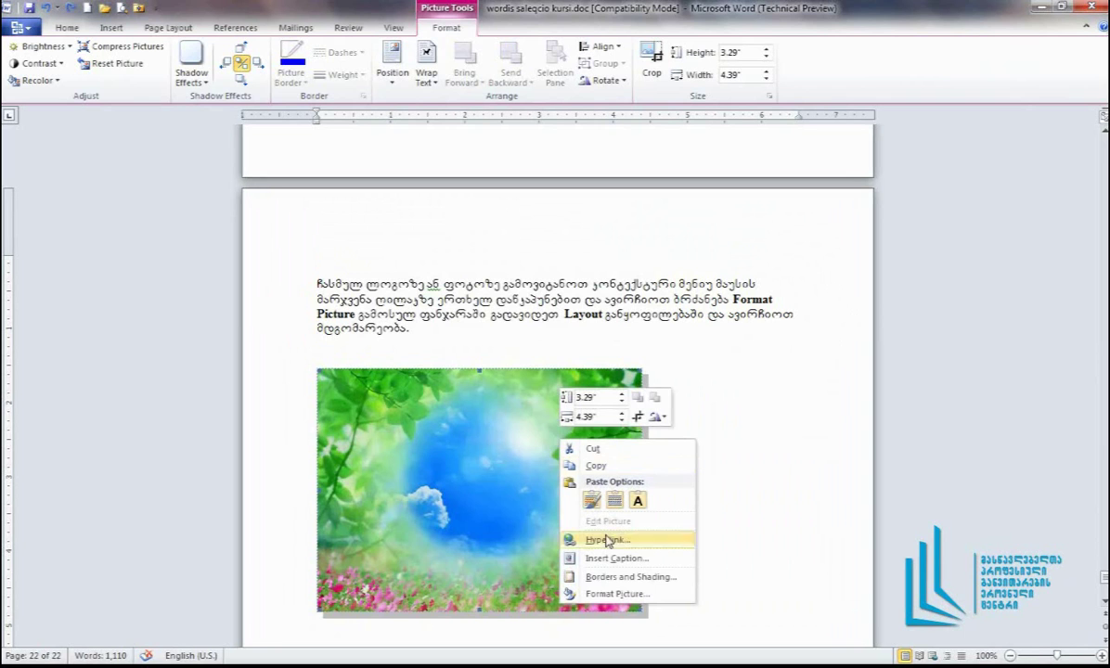
{"action": "left_click", "coordinate": [620, 594]}
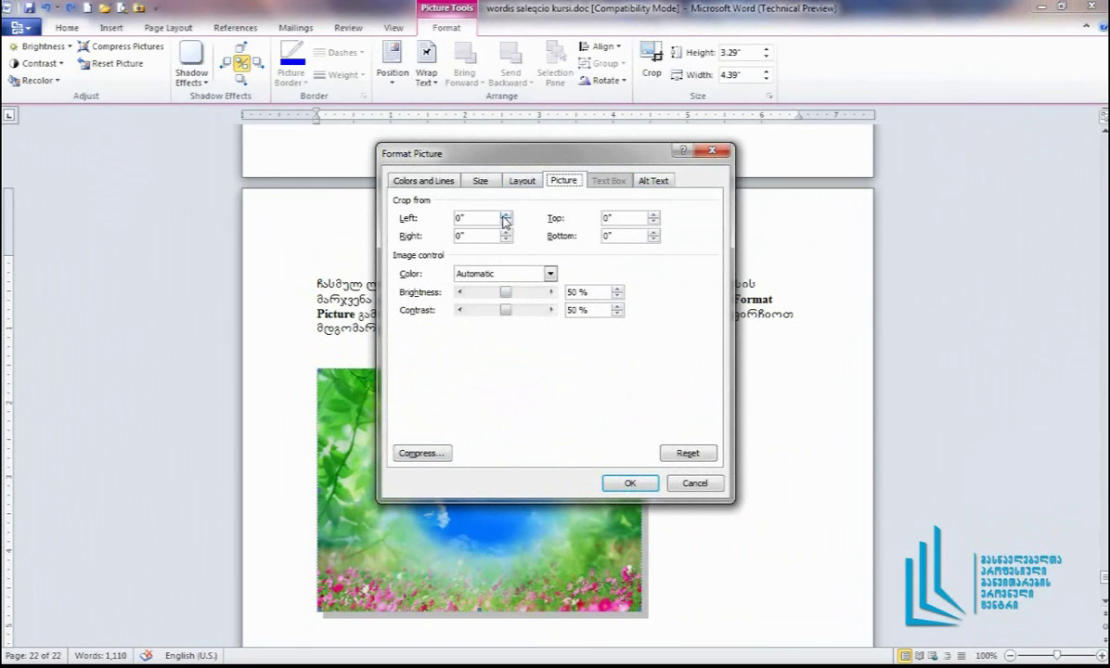
{"action": "left_click", "coordinate": [520, 180]}
{"action": "left_click", "coordinate": [494, 230]}
{"action": "left_click", "coordinate": [558, 230]}
{"action": "left_click", "coordinate": [623, 230]}
{"action": "left_click", "coordinate": [684, 231]}
{"action": "left_click", "coordinate": [494, 232]}
{"action": "left_click", "coordinate": [436, 236]}
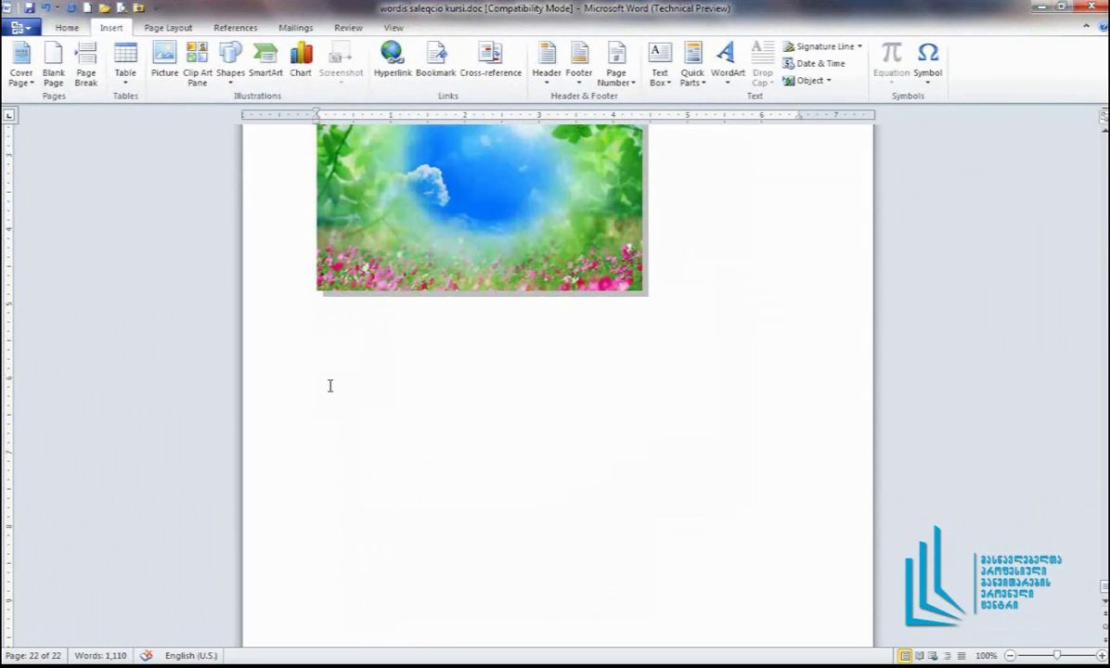
Draw a nearly horizontal arrow about 3.46" long in the empty area below the picture
{"action": "left_click", "coordinate": [230, 62]}
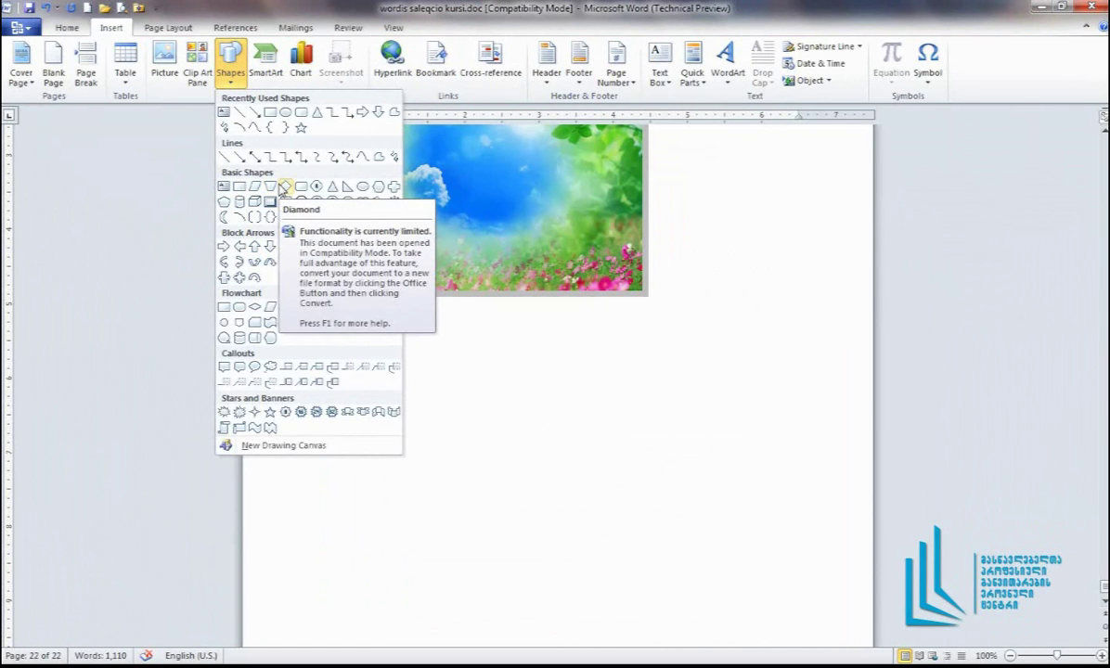
{"action": "left_click", "coordinate": [245, 109]}
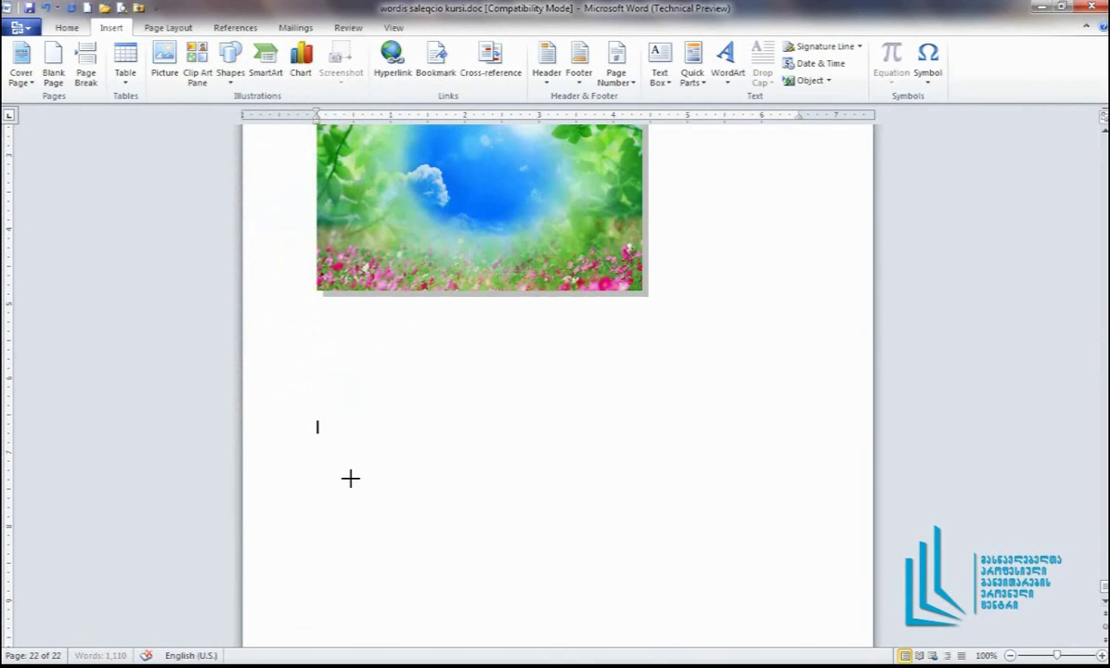
{"action": "left_click_drag", "start_coordinate": [350, 479], "coordinate": [606, 471]}
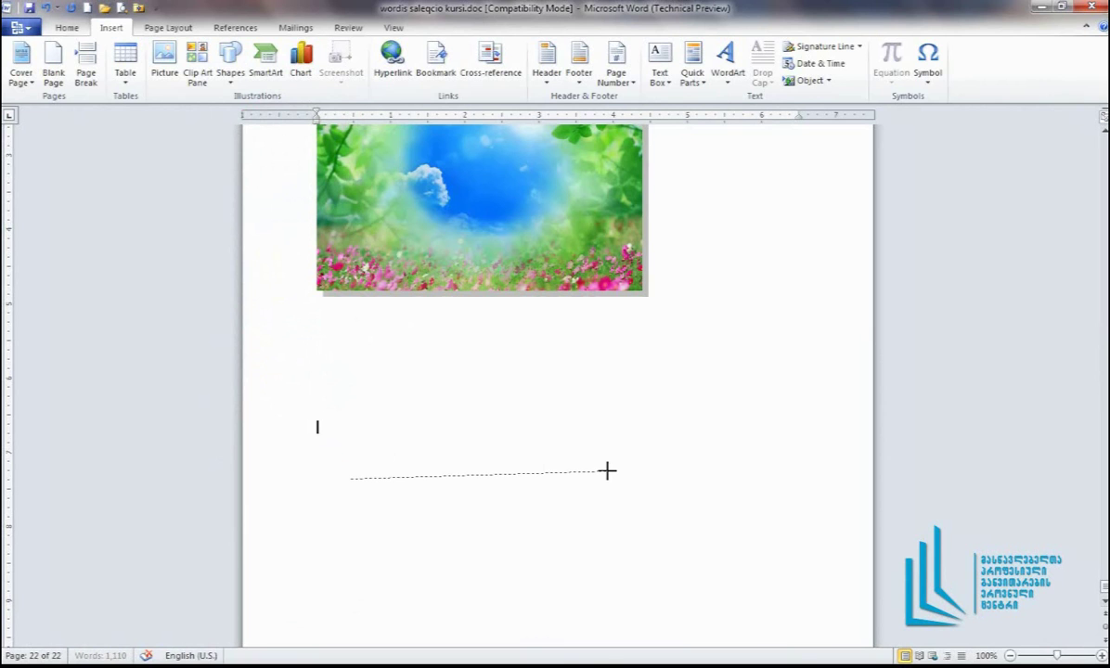
{"action": "left_click_drag", "start_coordinate": [607, 471], "coordinate": [607, 472]}
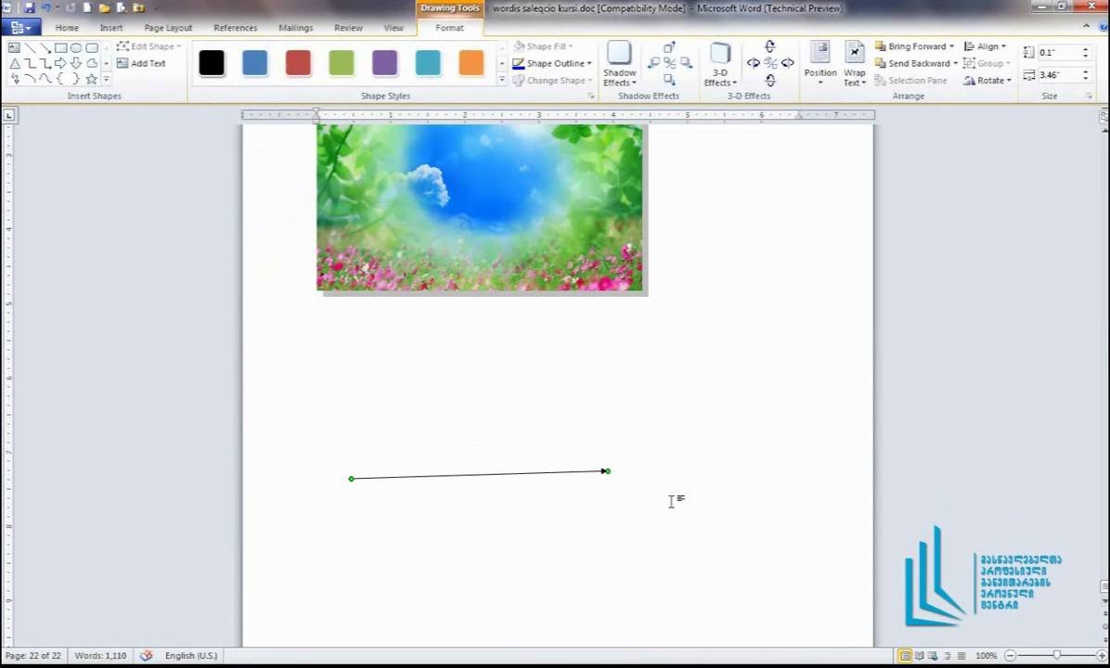
{"action": "left_click", "coordinate": [414, 557]}
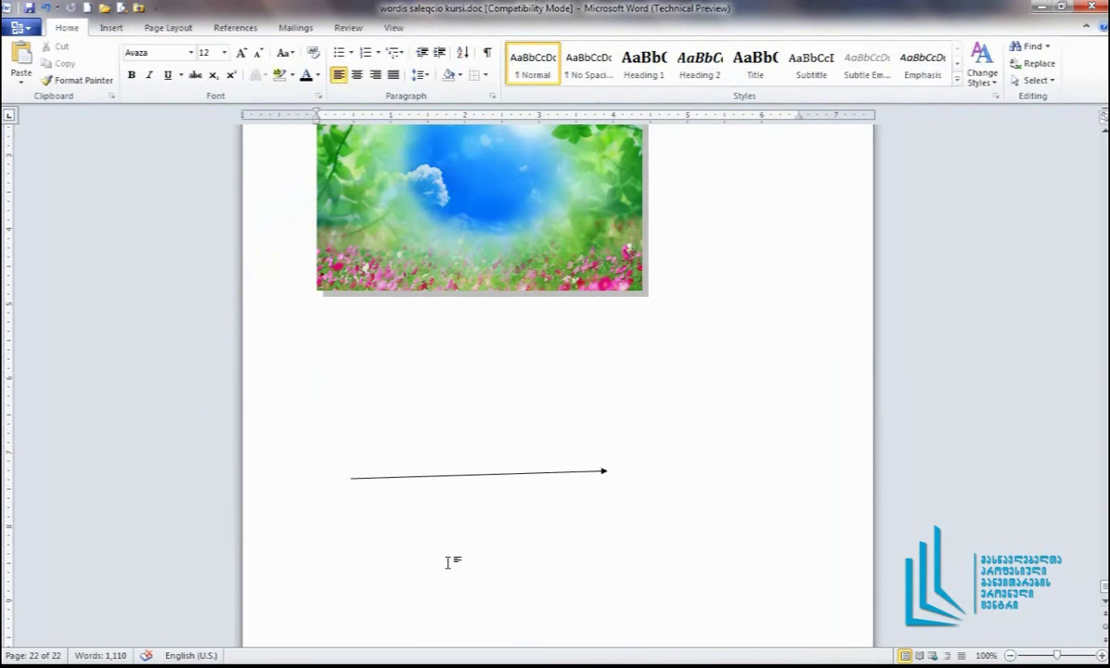
Select the arrow, examine the shape styles and try the fourth drop shadow effect, offset down and to the right
{"action": "left_click", "coordinate": [603, 471]}
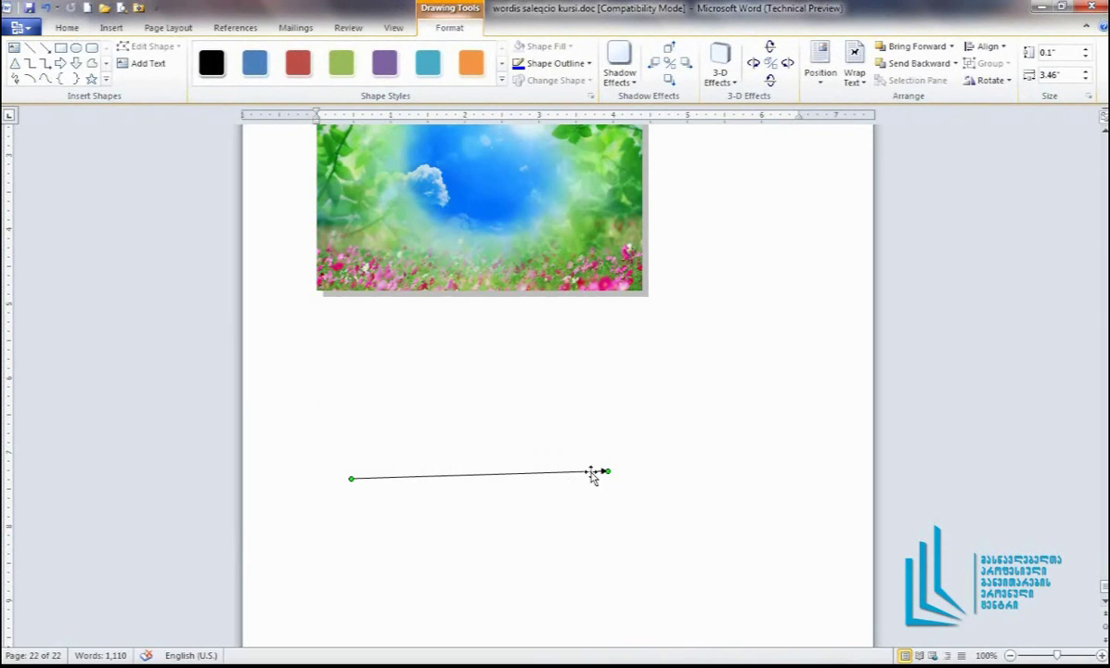
{"action": "left_click", "coordinate": [628, 533]}
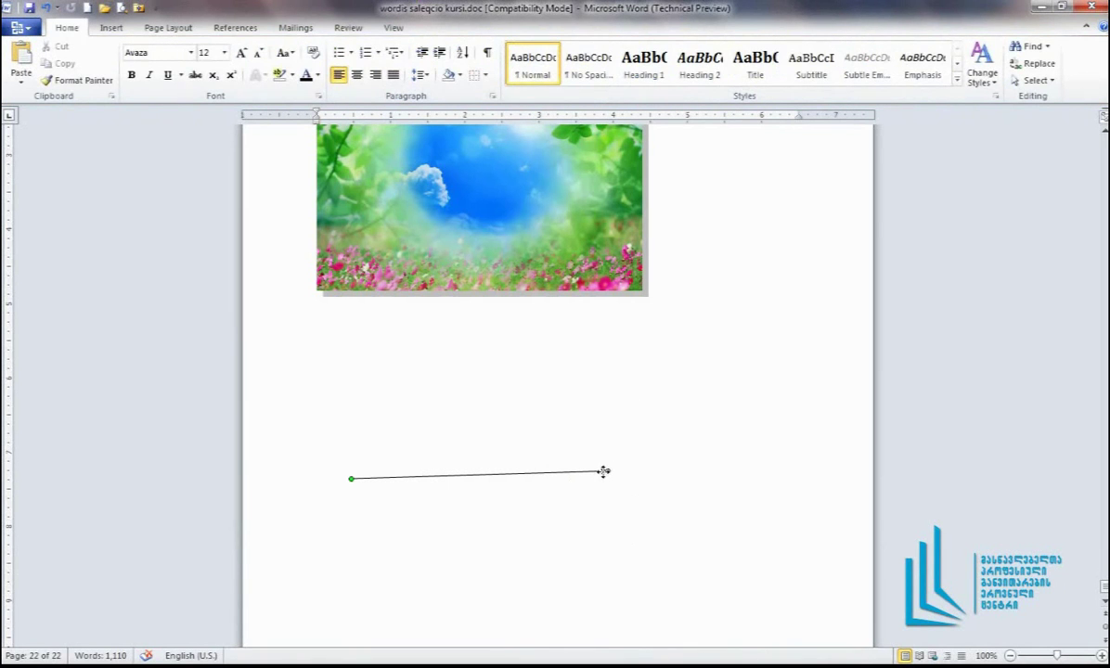
{"action": "left_click", "coordinate": [603, 471]}
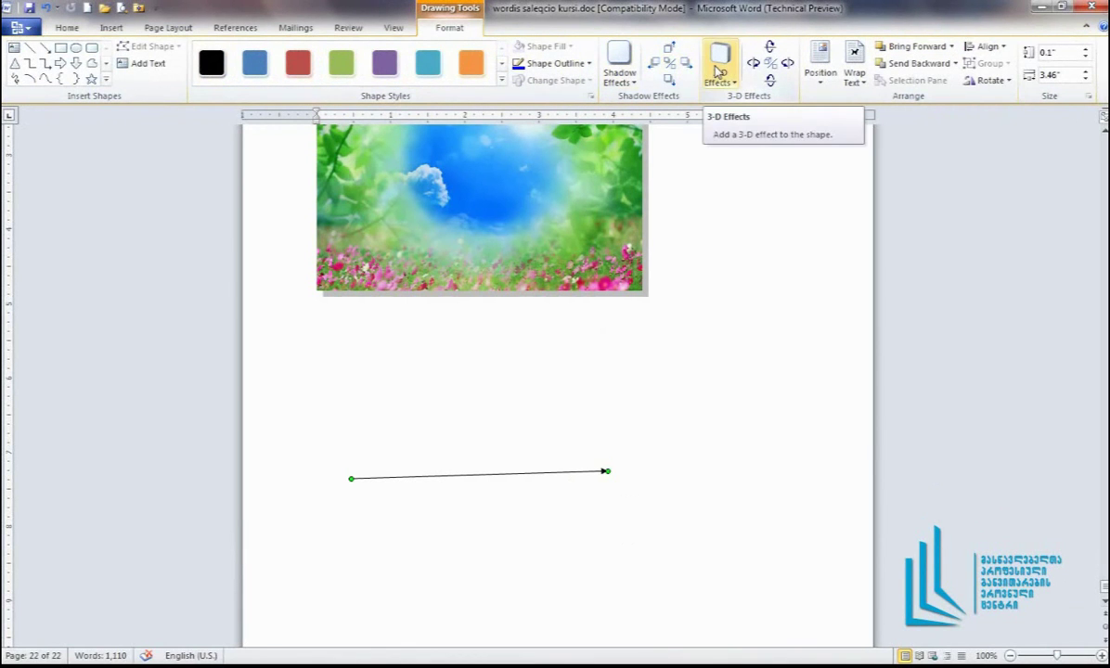
{"action": "left_click", "coordinate": [501, 80]}
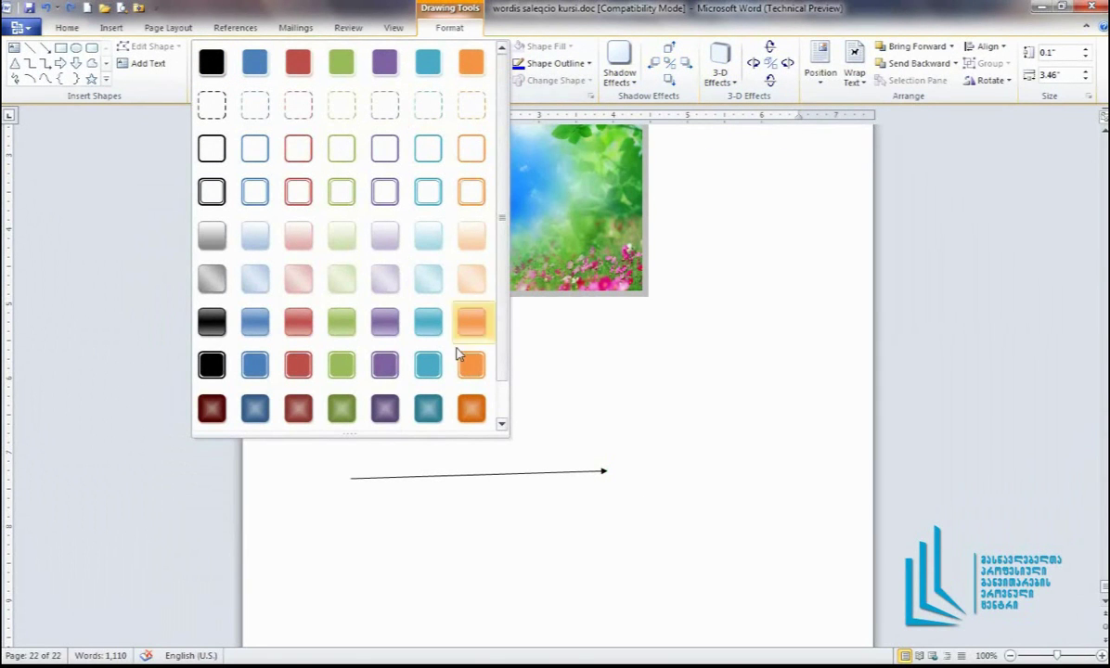
{"action": "left_click", "coordinate": [619, 64]}
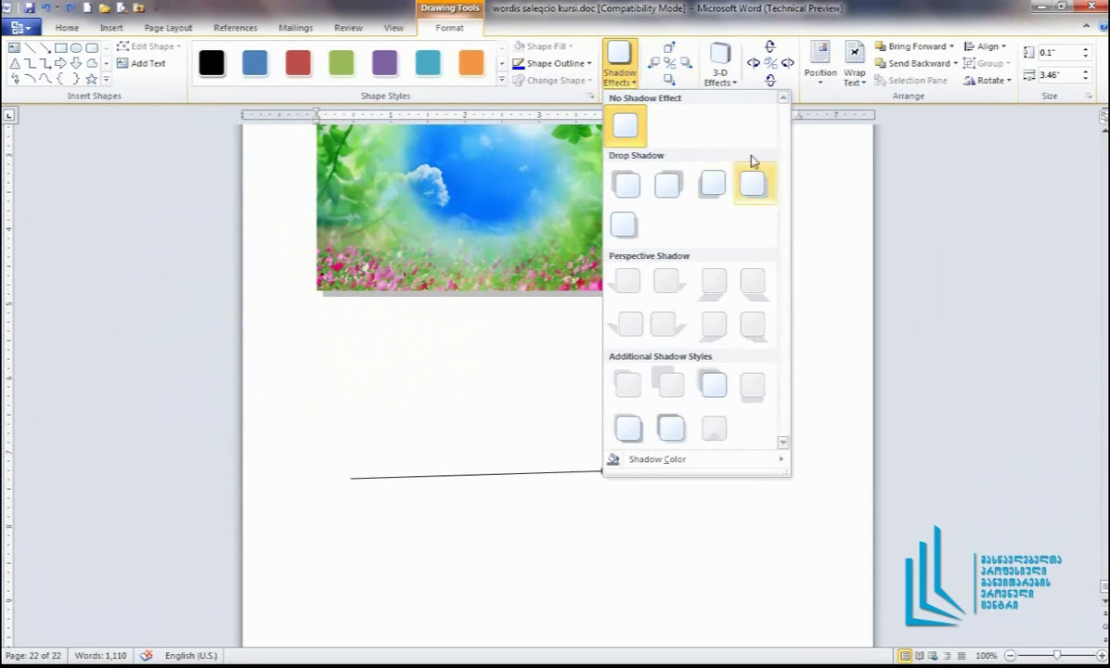
{"action": "left_click", "coordinate": [752, 183]}
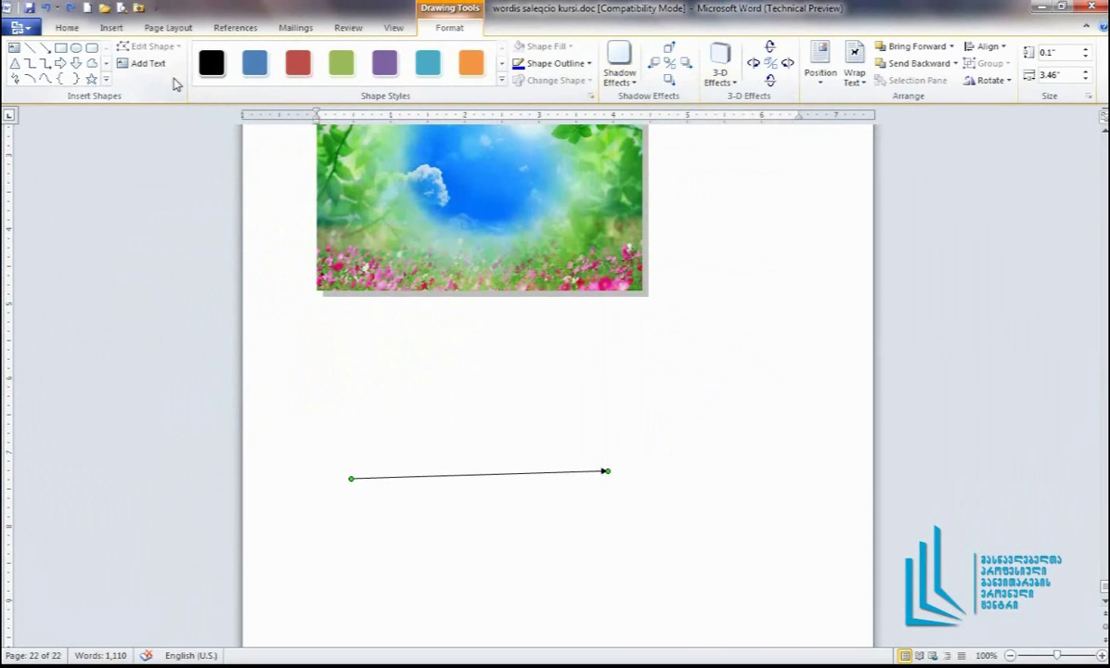
Shorten the arrow and redirect it down to the right, to about 0.38" high and 0.59" wide, keeping its starting point
{"action": "left_click", "coordinate": [568, 445]}
{"action": "left_click", "coordinate": [605, 471]}
{"action": "left_click_drag", "start_coordinate": [608, 471], "coordinate": [371, 540]}
{"action": "key", "text": "Escape"}
{"action": "left_click_drag", "start_coordinate": [438, 448], "coordinate": [394, 506]}
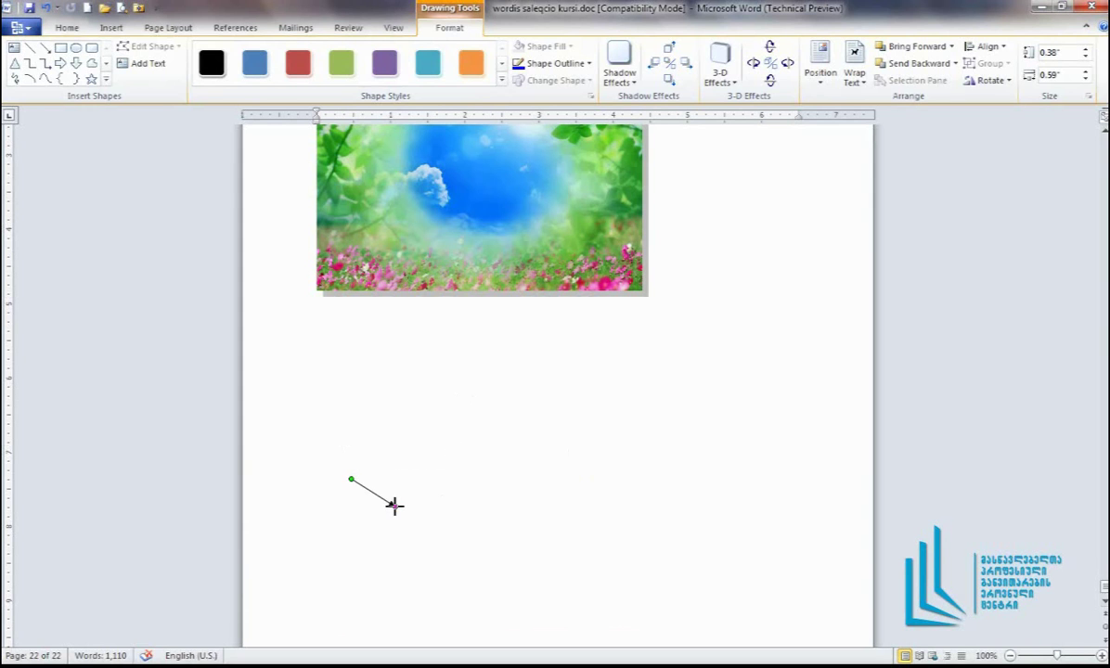
{"action": "left_click", "coordinate": [531, 447]}
Draw a smiley face about 1.64" high and 2.05" wide to the right of the arrow and resize it from its upper-right corner
{"action": "left_click", "coordinate": [111, 27]}
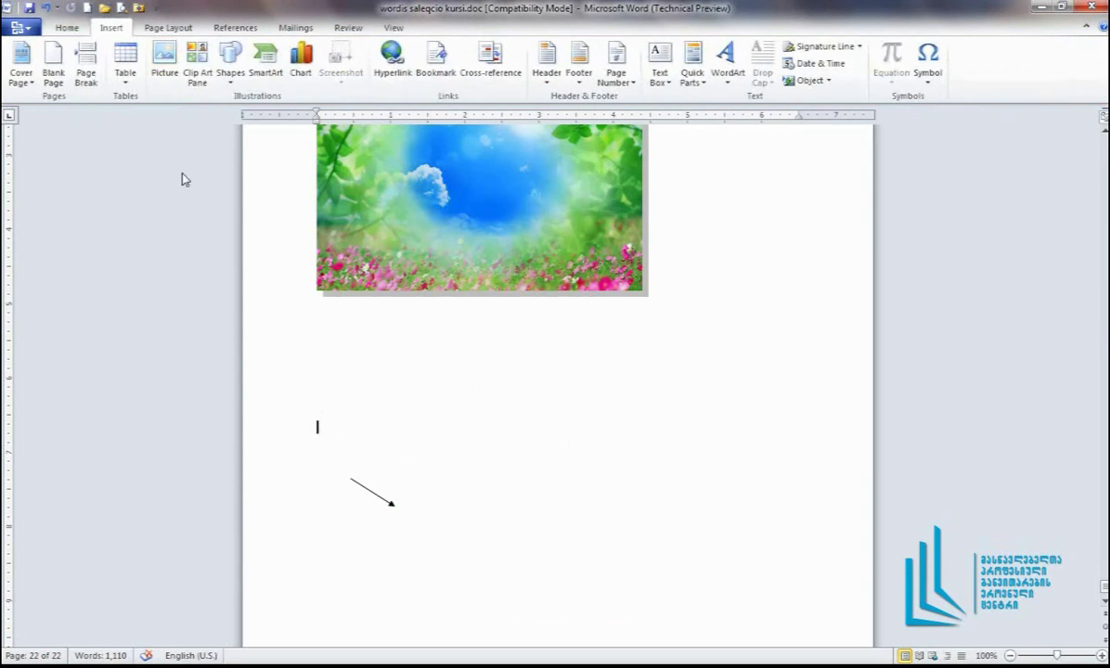
{"action": "left_click", "coordinate": [230, 60]}
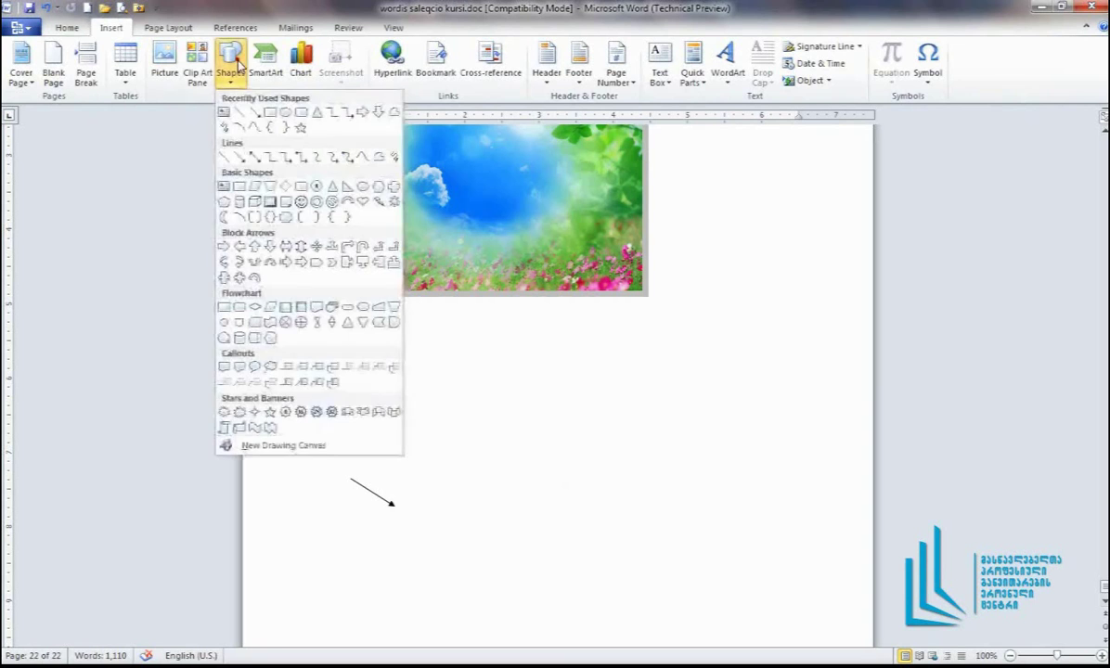
{"action": "left_click", "coordinate": [298, 199]}
{"action": "left_click_drag", "start_coordinate": [522, 374], "coordinate": [675, 496]}
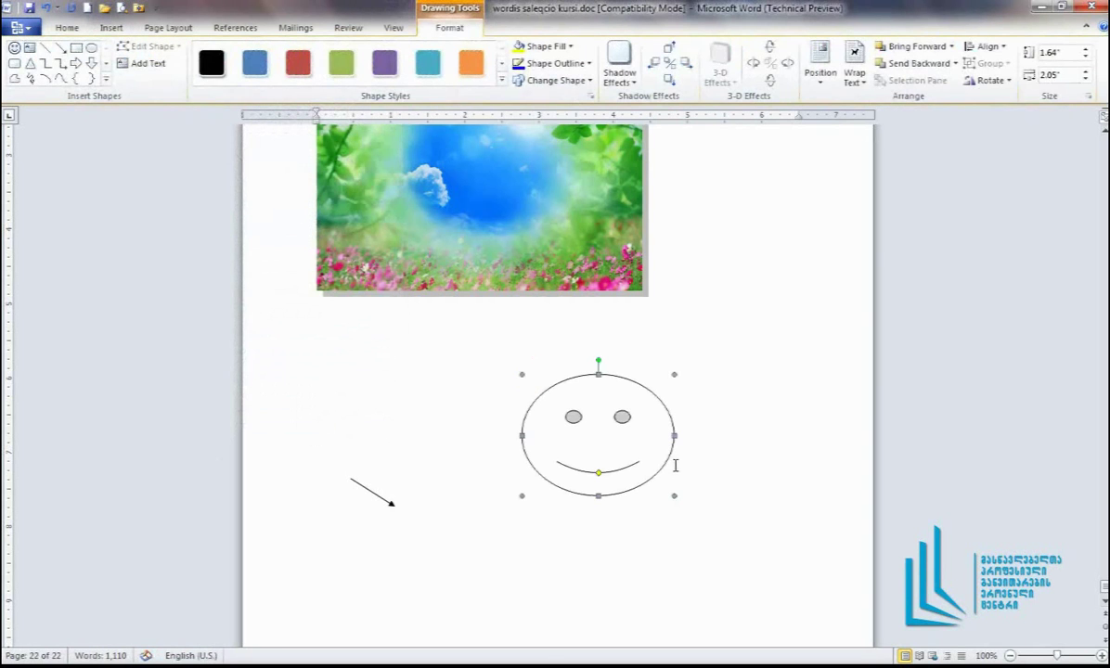
{"action": "left_click_drag", "start_coordinate": [673, 373], "coordinate": [602, 401]}
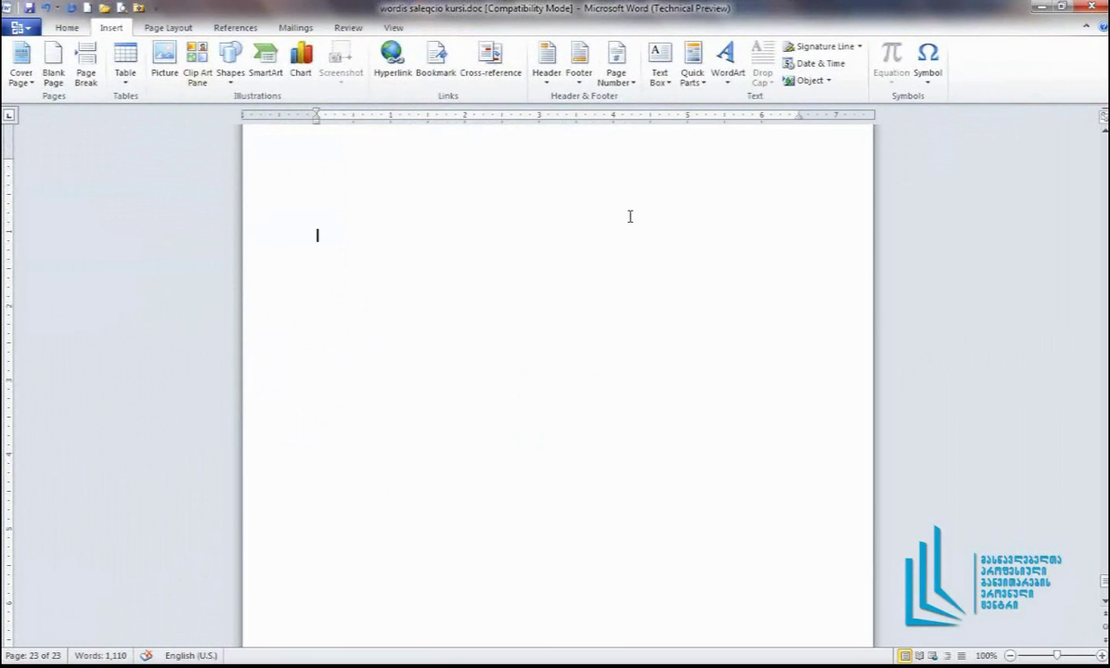
Examine the WordArt styles and choose the orange one in the third row for the text "saswavlo kursi"
{"action": "left_click", "coordinate": [725, 75]}
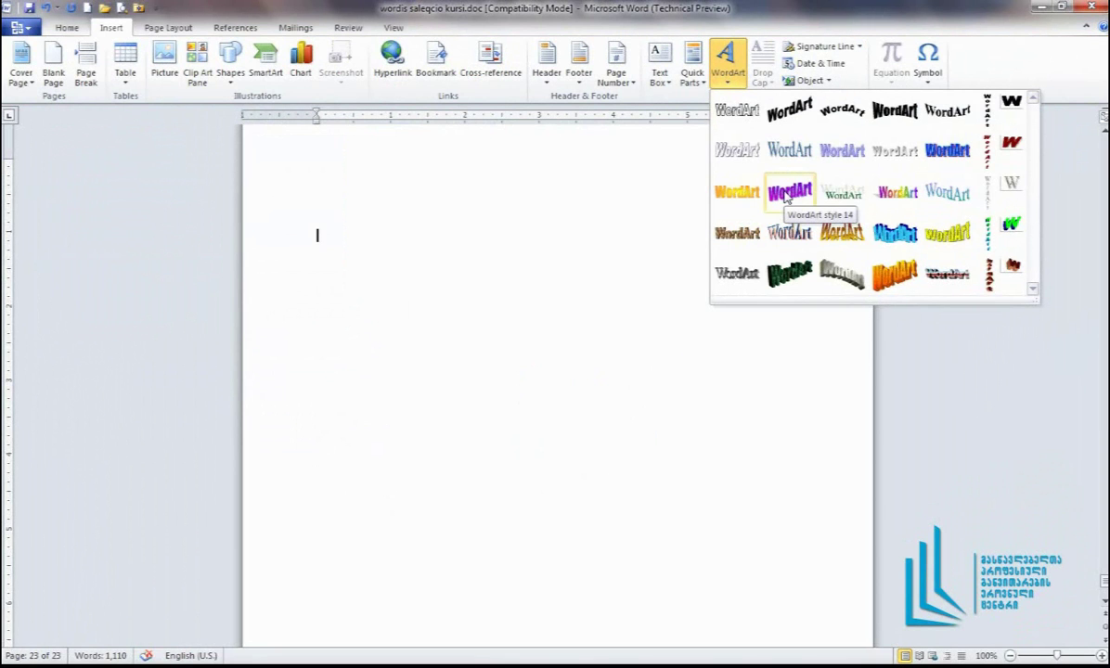
{"action": "left_click", "coordinate": [723, 75]}
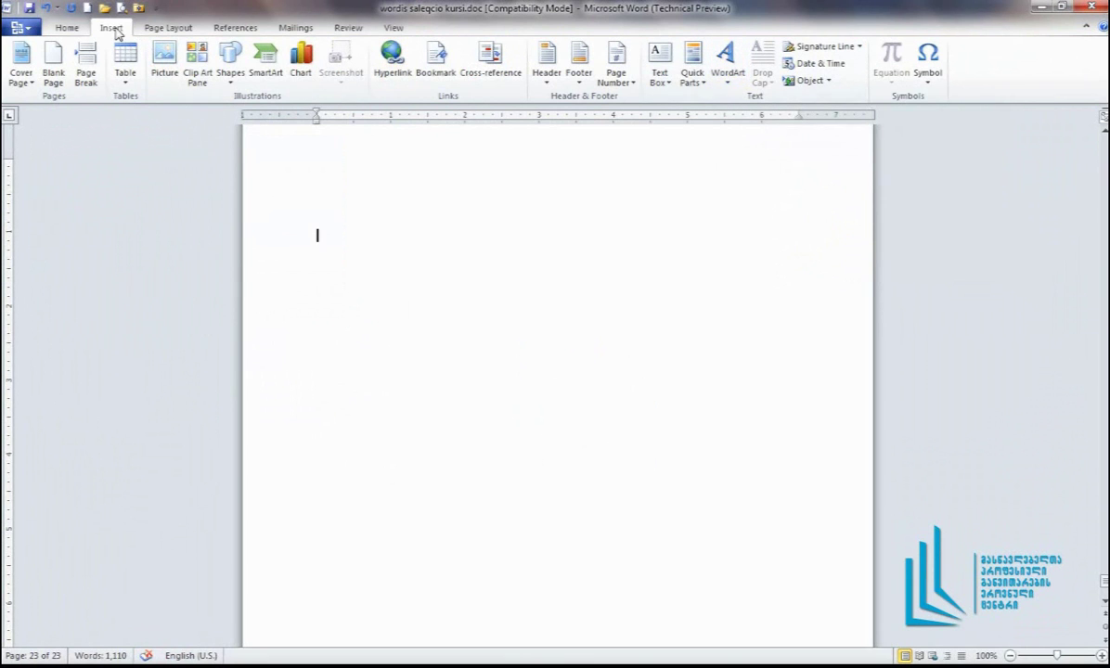
{"action": "left_click", "coordinate": [729, 79]}
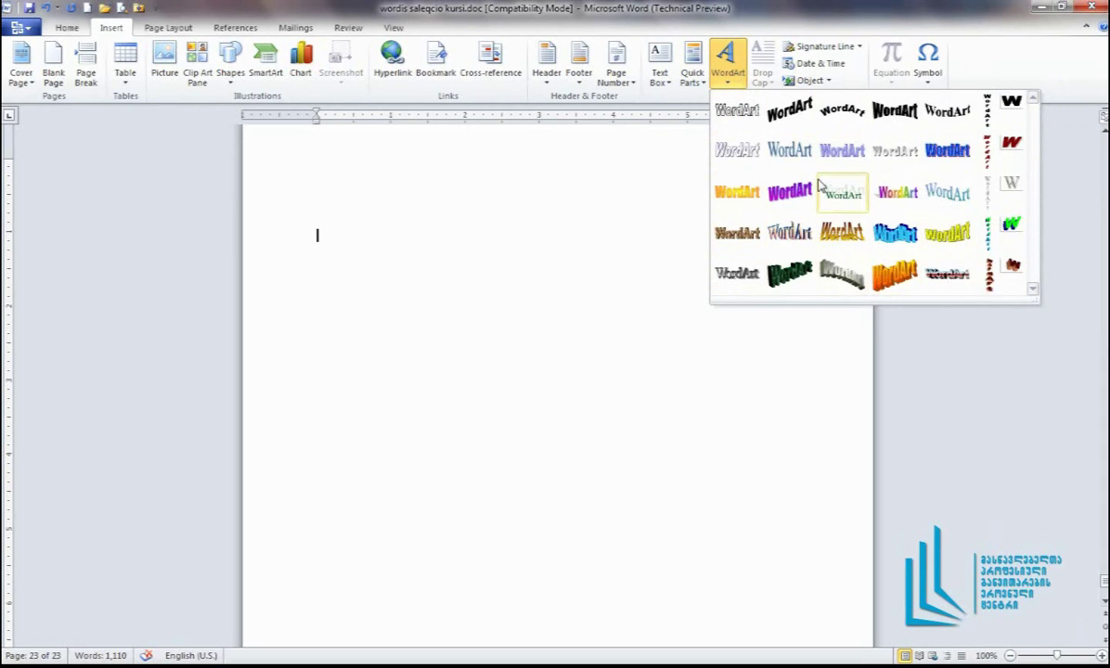
{"action": "left_click", "coordinate": [737, 192]}
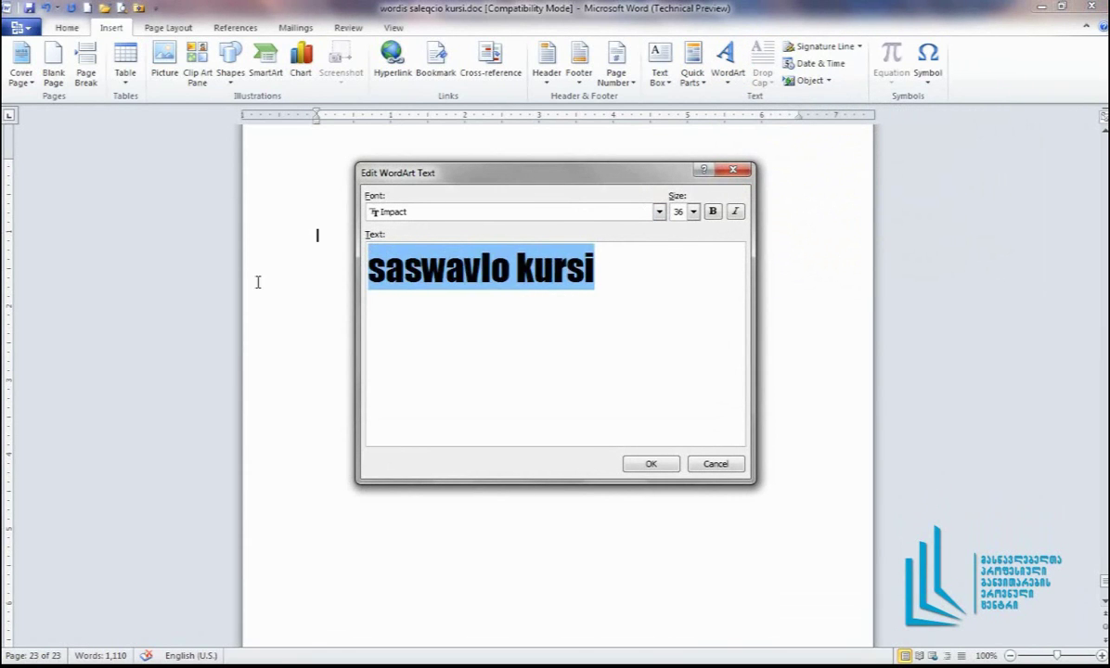
Set the WordArt text's font to AcadNusx and its size to 44, and insert it on the empty page
{"action": "left_click", "coordinate": [659, 213]}
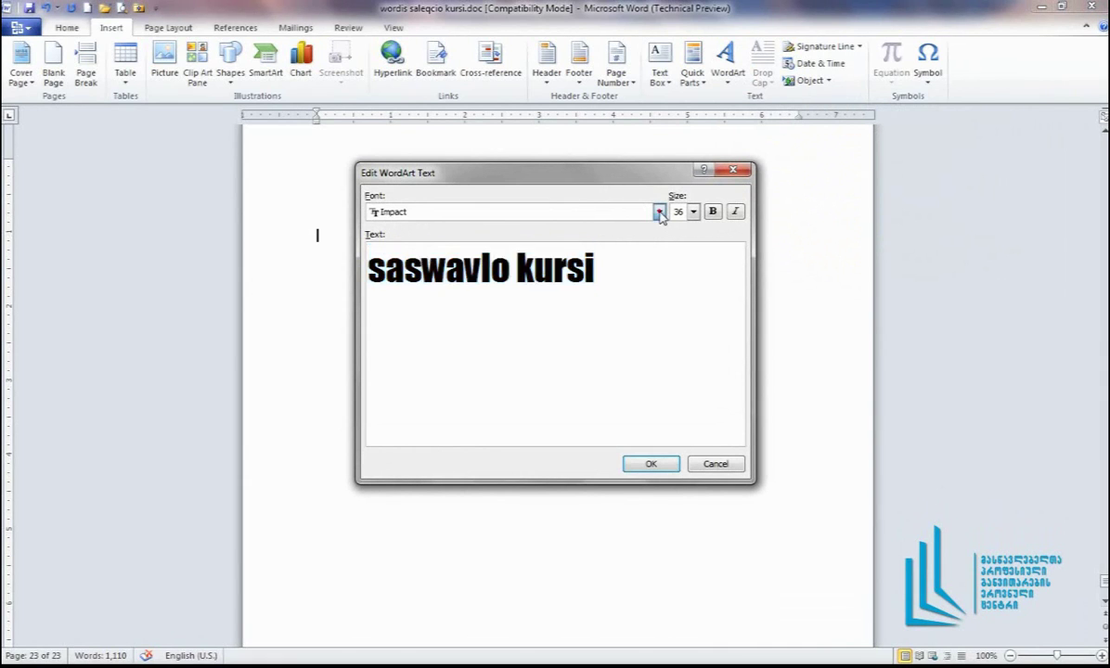
{"action": "left_click", "coordinate": [604, 213]}
{"action": "left_click", "coordinate": [600, 213]}
{"action": "left_click", "coordinate": [597, 213]}
{"action": "left_click", "coordinate": [597, 213]}
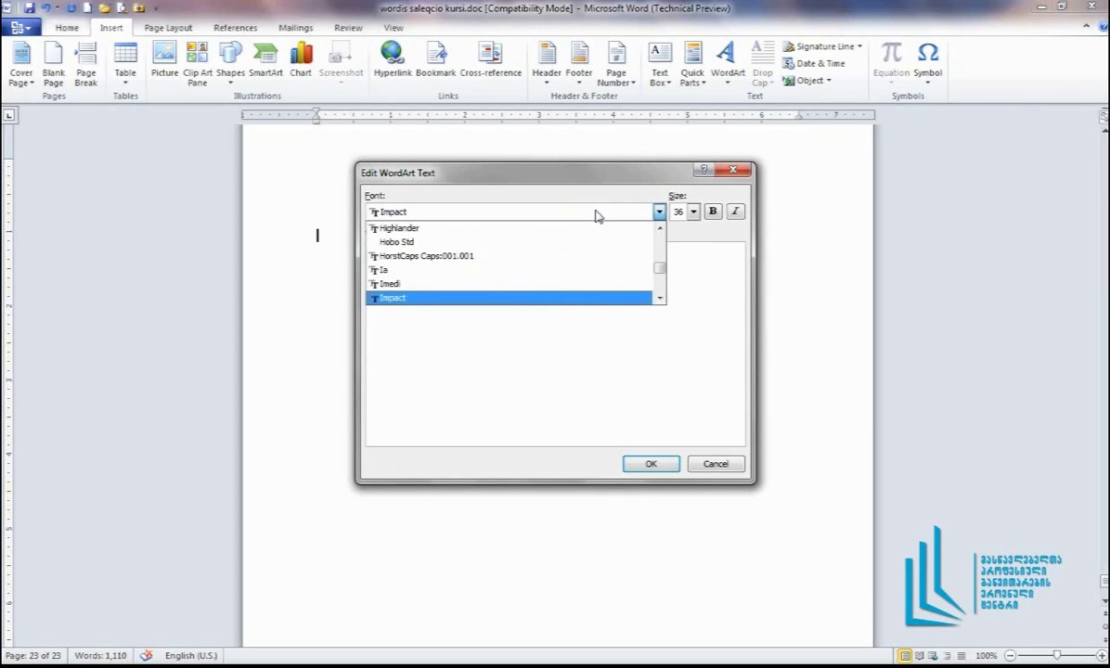
{"action": "left_click", "coordinate": [495, 295]}
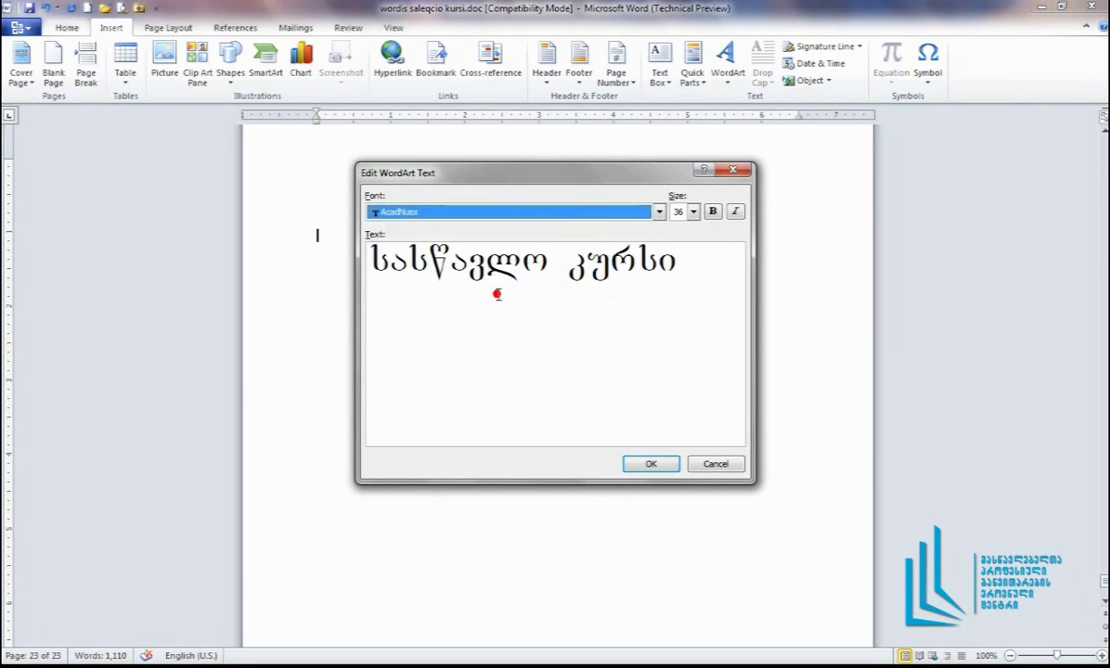
{"action": "left_click", "coordinate": [635, 370]}
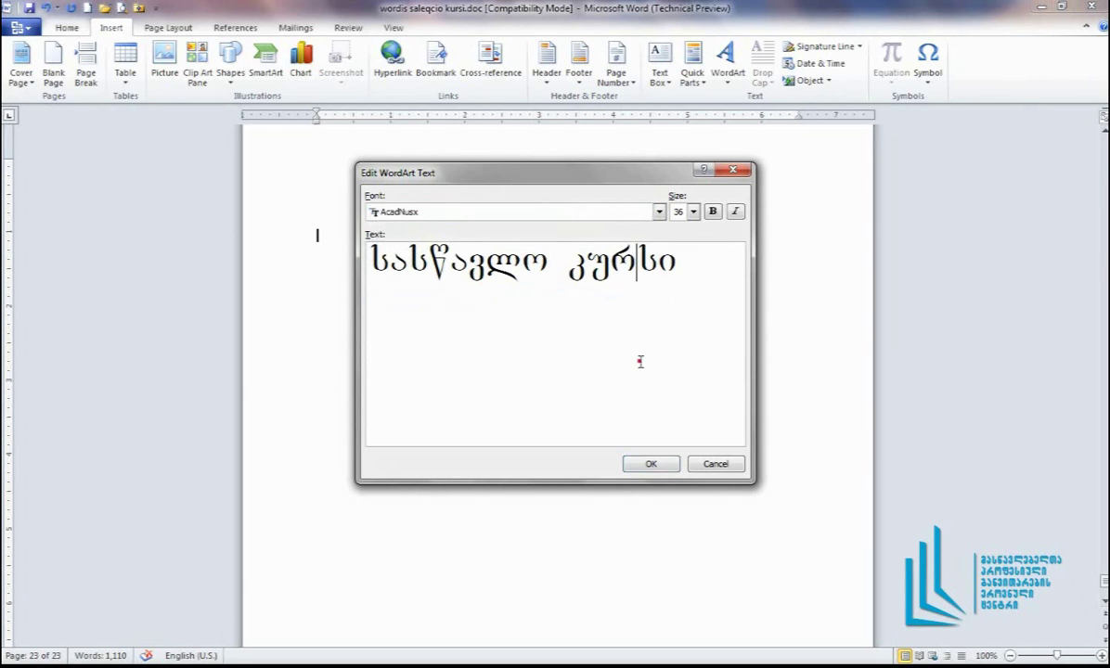
{"action": "left_click", "coordinate": [694, 212]}
{"action": "left_click", "coordinate": [692, 258]}
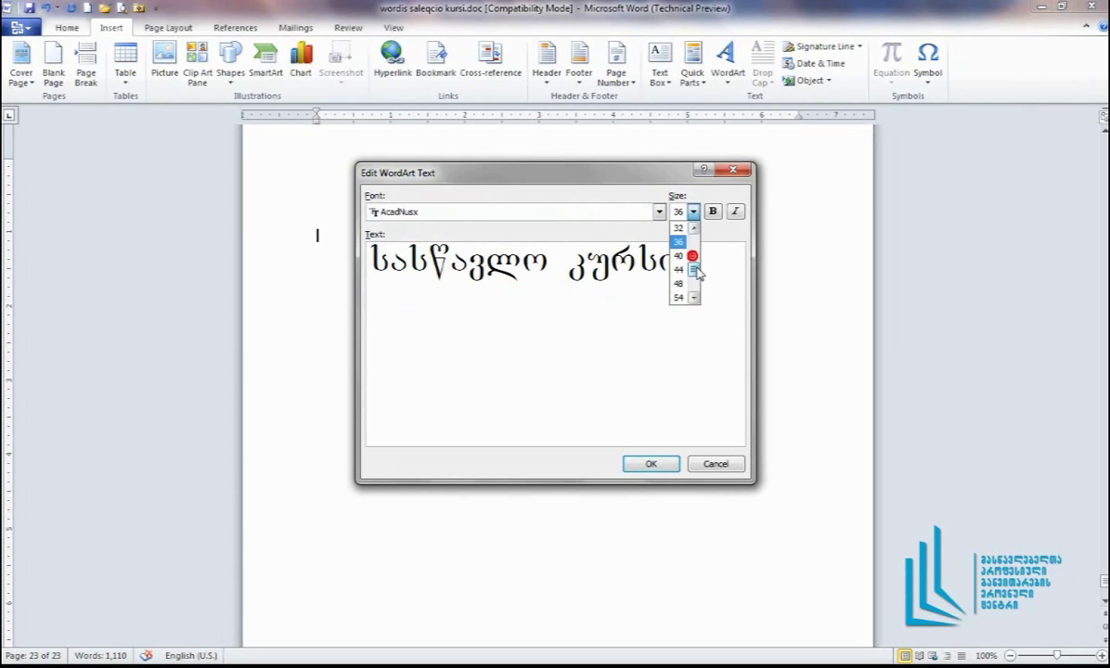
{"action": "left_click", "coordinate": [651, 463]}
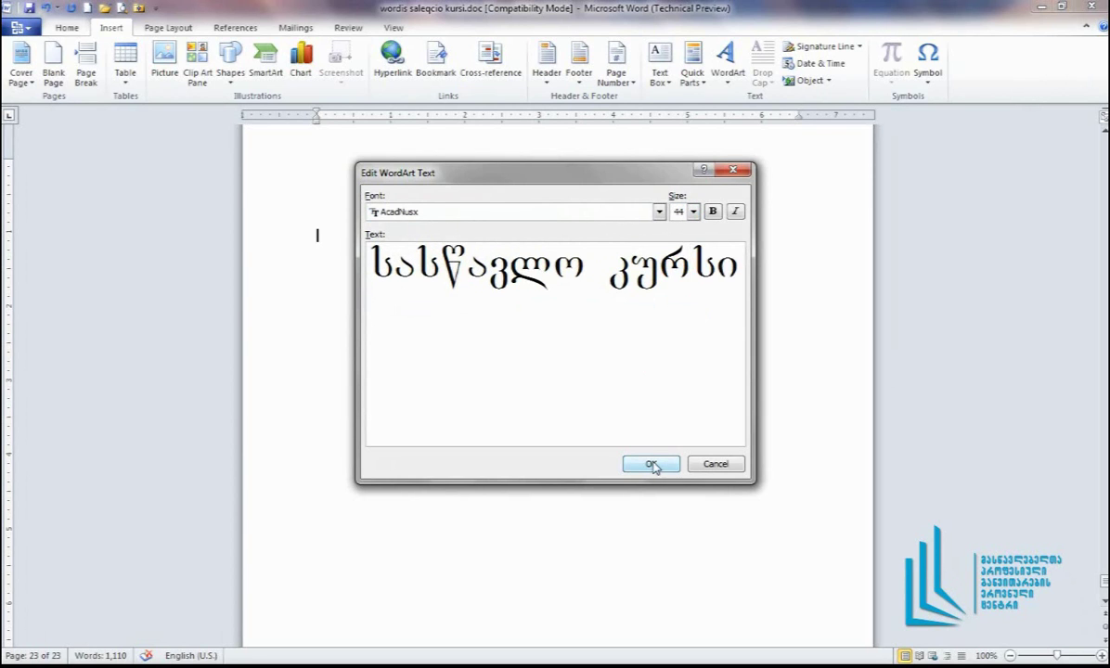
Stretch the WordArt horizontally to about 5.3" wide and deselect it
{"action": "left_click", "coordinate": [371, 263]}
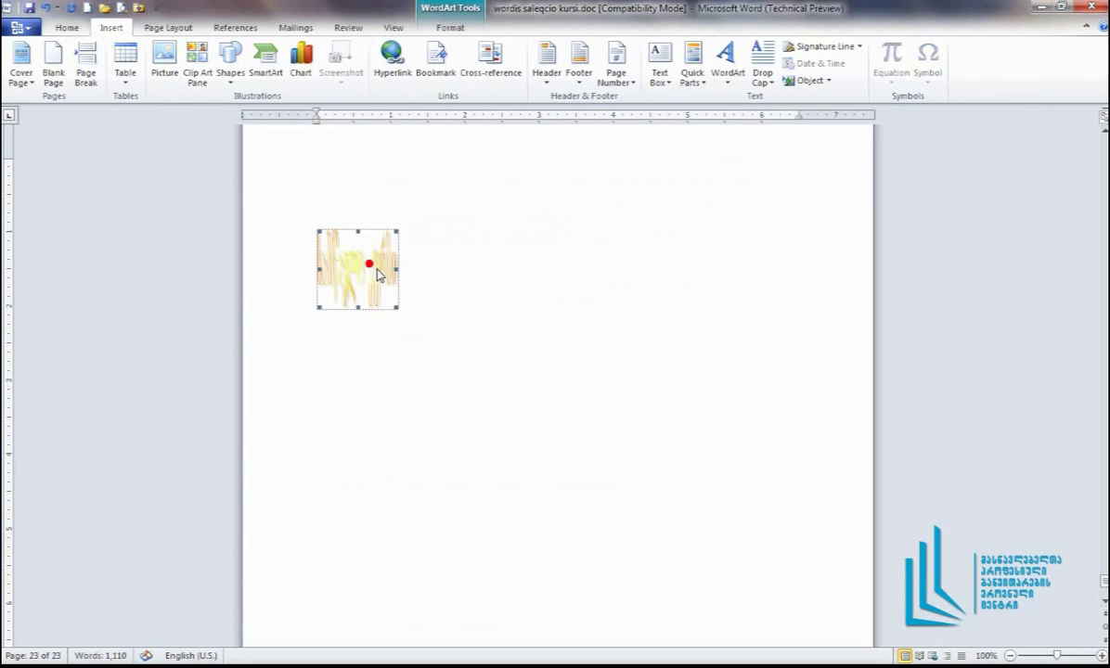
{"action": "left_click_drag", "start_coordinate": [647, 267], "coordinate": [713, 268]}
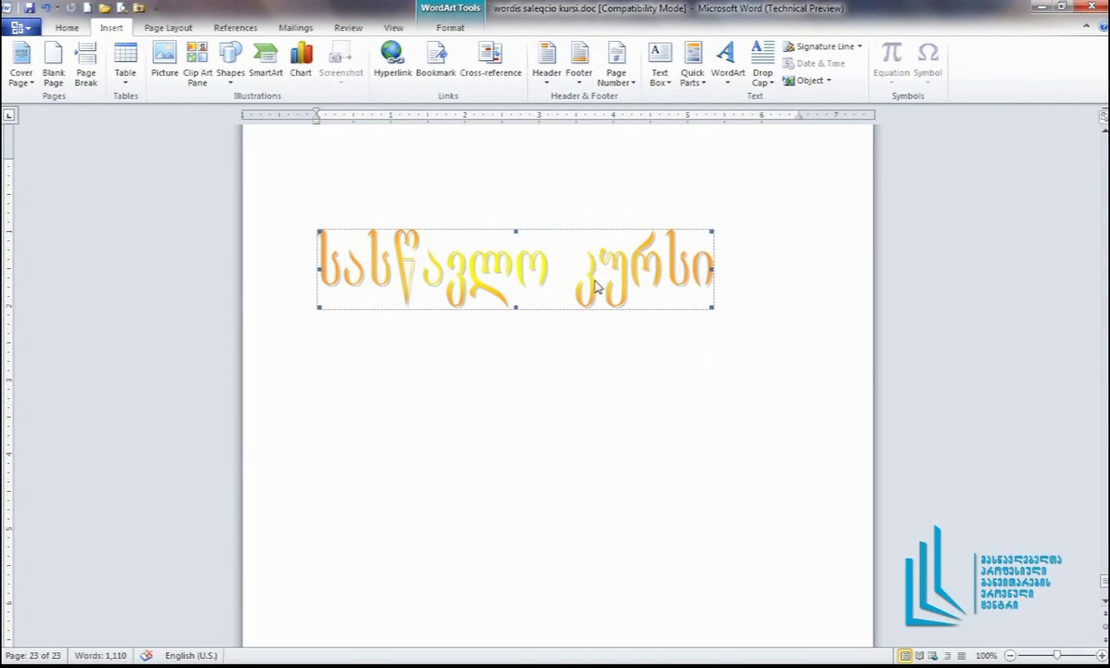
{"action": "left_click", "coordinate": [605, 190]}
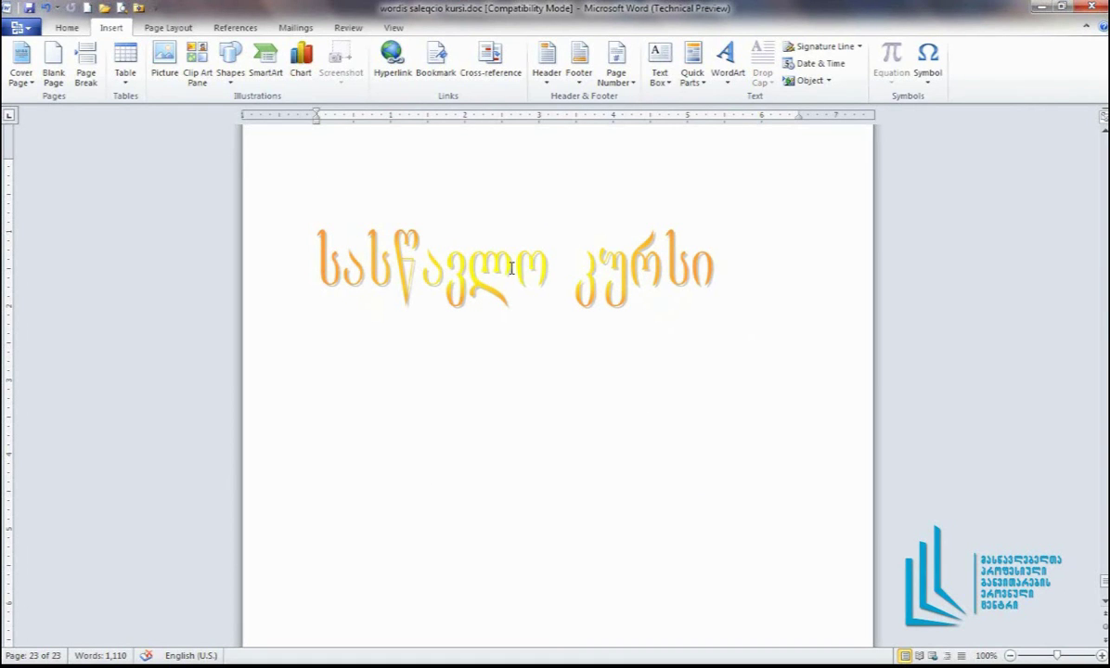
Enter the sample text "ჰდფჰაგდაფ" above the WordArt and select the WordArt
{"action": "scroll", "coordinate": [488, 280], "scroll_direction": "up", "scroll_amount": 2}
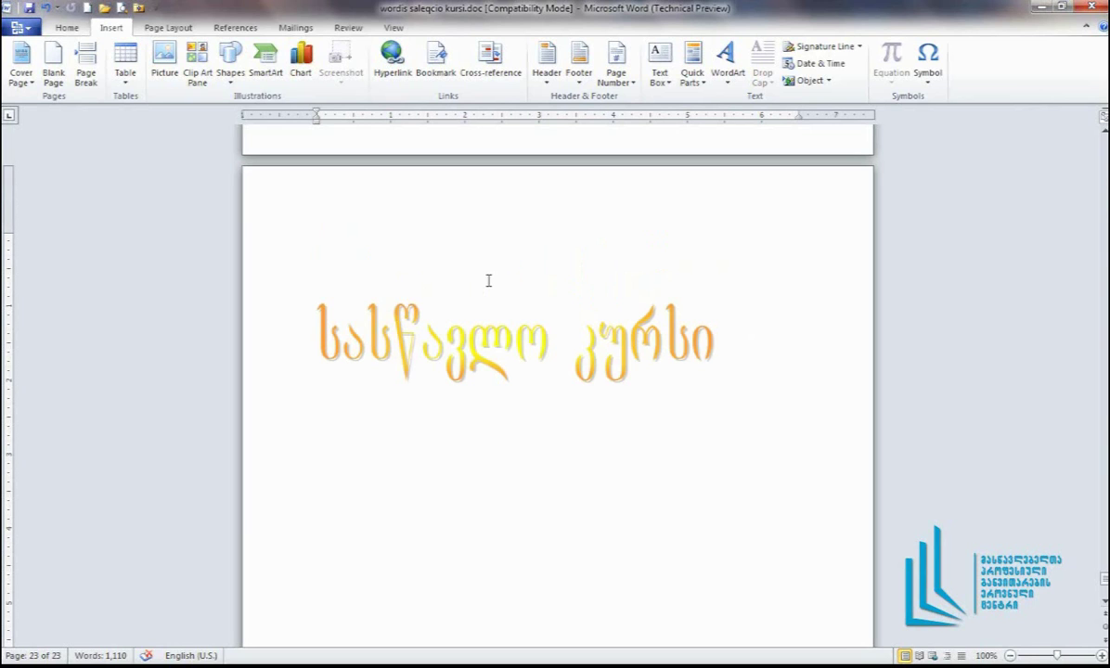
{"action": "type", "text": "ჰდფჰაგდაფ"}
{"action": "left_click", "coordinate": [508, 345]}
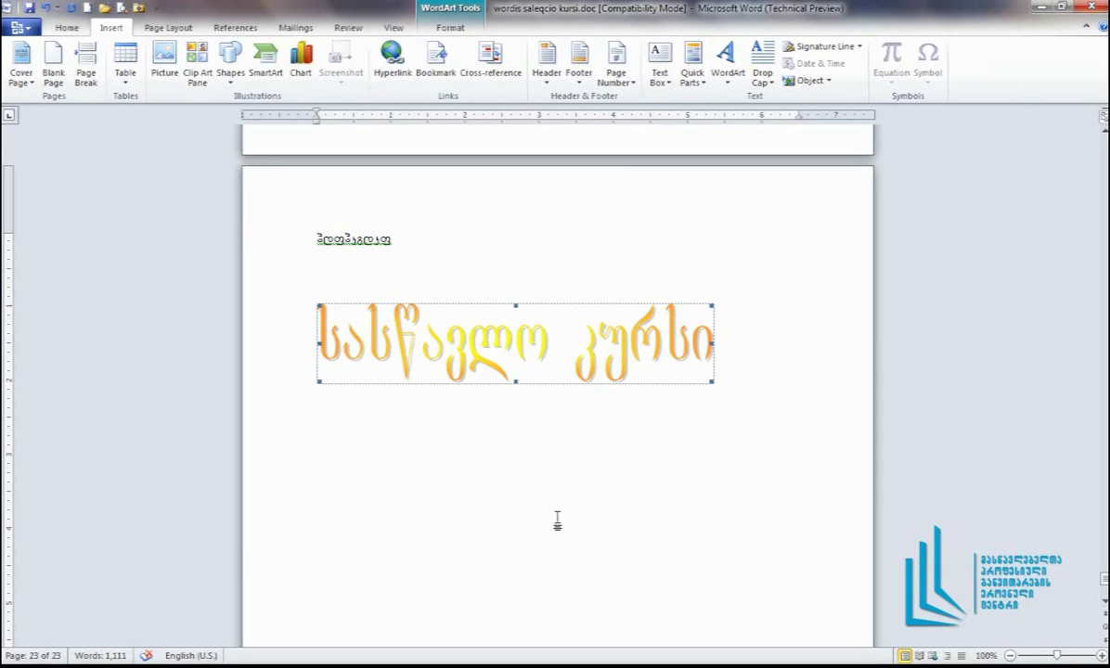
Save the current document and start saving a copy of it with the Desktop as the location
{"action": "left_click", "coordinate": [29, 9]}
{"action": "key", "text": "F12"}
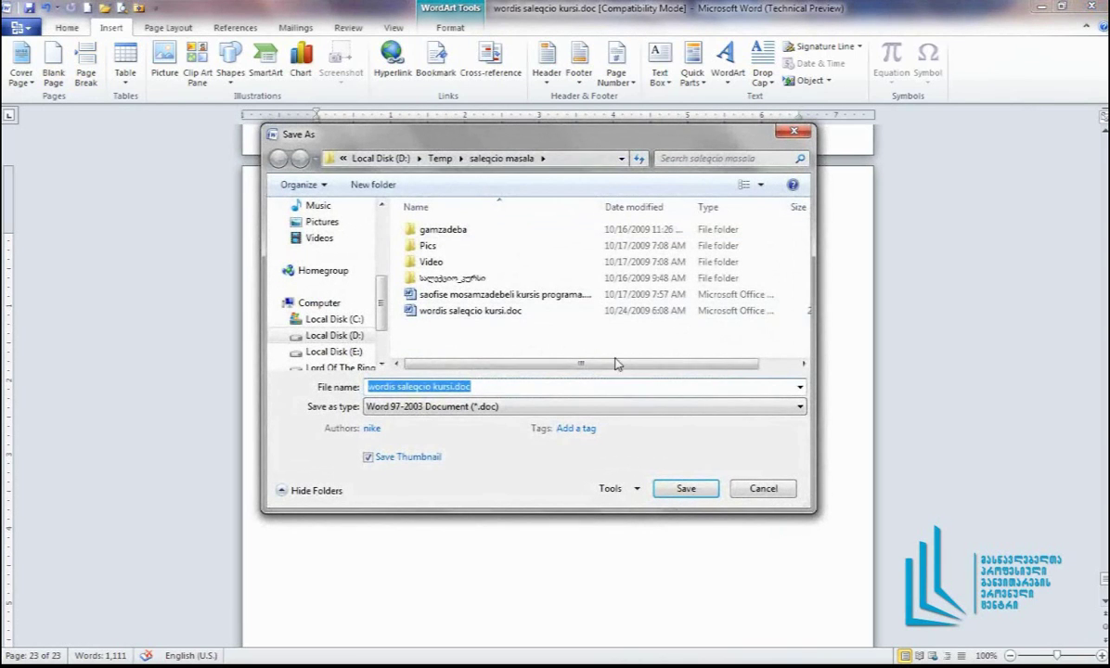
{"action": "left_click_drag", "start_coordinate": [581, 135], "coordinate": [583, 166]}
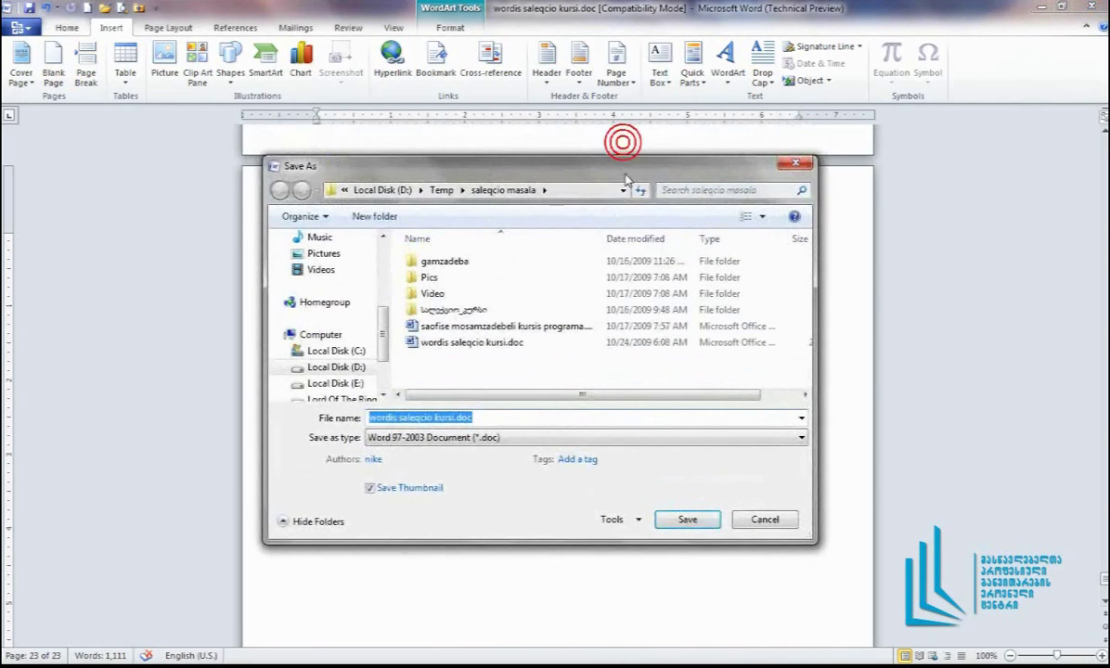
{"action": "scroll", "coordinate": [300, 391], "scroll_direction": "up", "scroll_amount": 5}
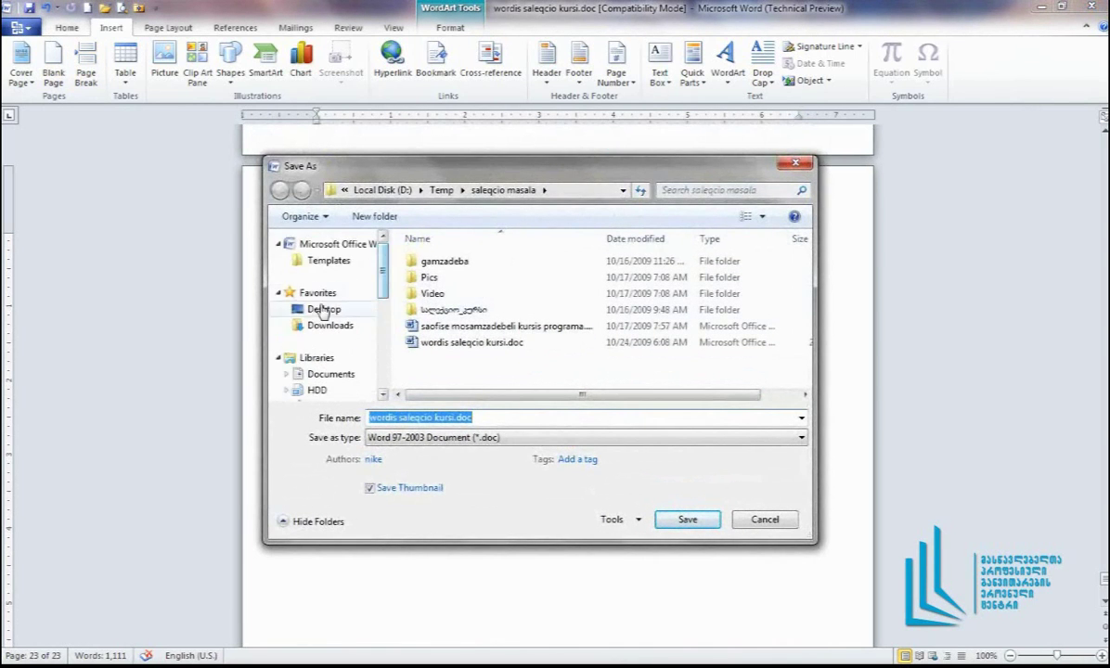
{"action": "left_click", "coordinate": [319, 309]}
{"action": "mouse_move", "coordinate": [382, 258]}
{"action": "left_mouse_down"}
{"action": "mouse_move", "coordinate": [381, 366]}
{"action": "mouse_move", "coordinate": [380, 239]}
{"action": "left_mouse_up"}
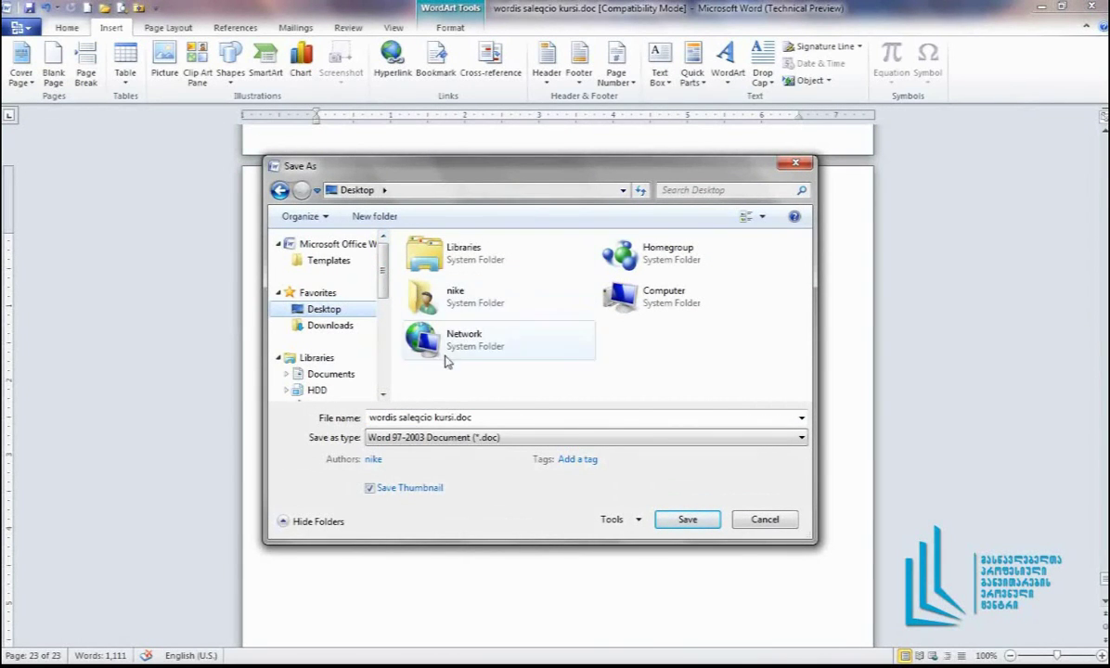
Enter "saswavlo kursi" as the copy's file name and examine the available file types
{"action": "triple_click", "coordinate": [497, 418]}
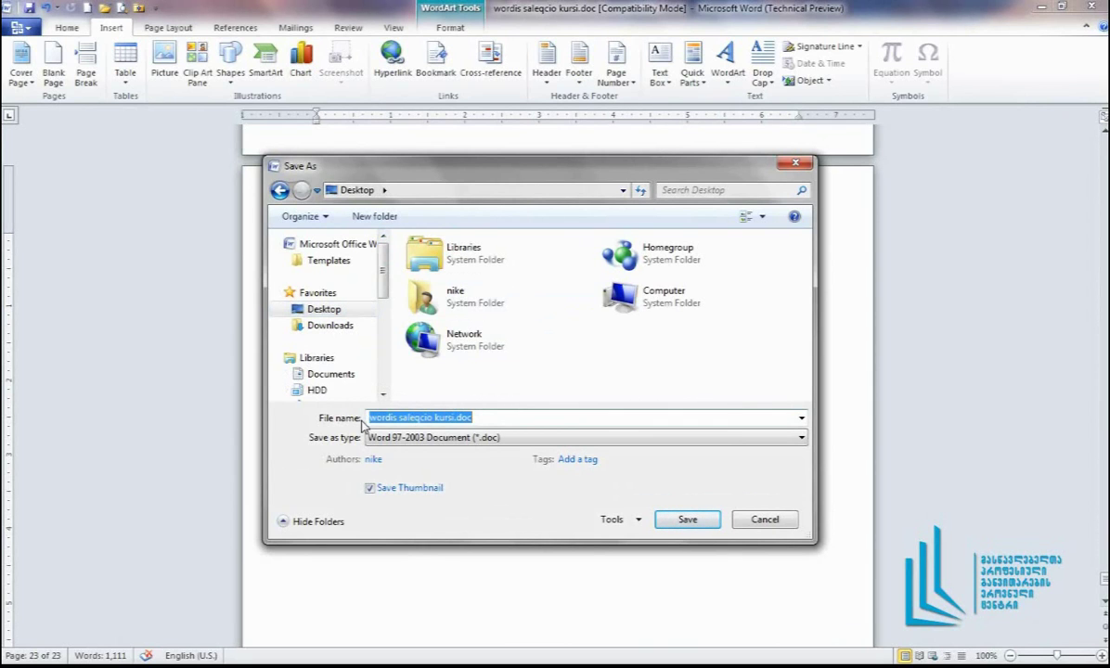
{"action": "type", "text": "saswavlo kursi"}
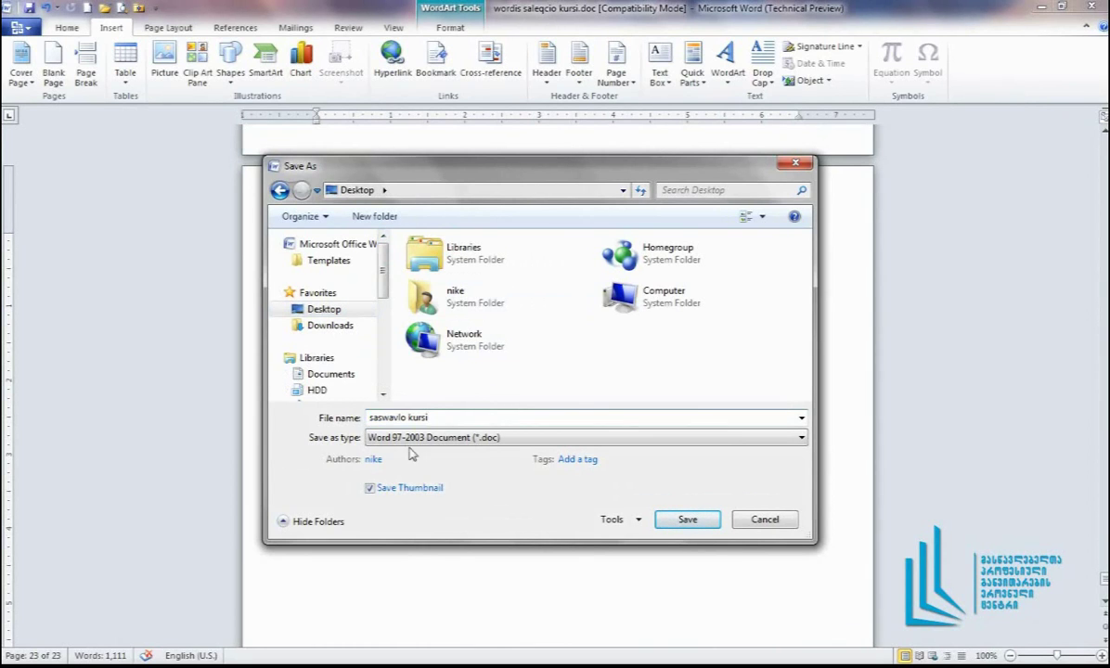
{"action": "left_click", "coordinate": [608, 437]}
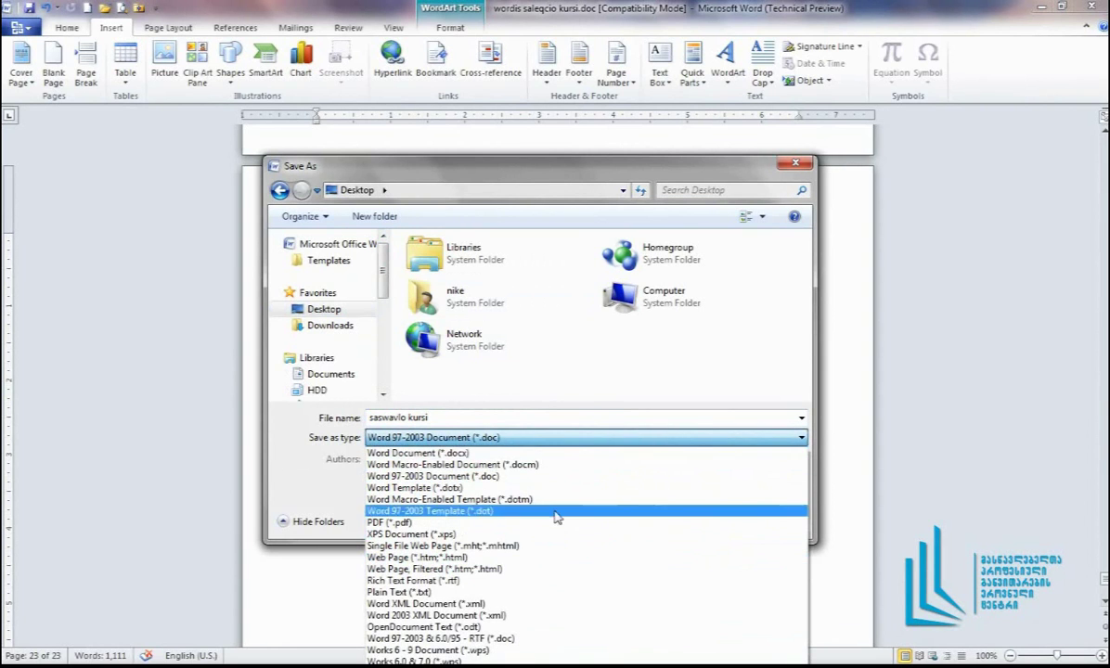
{"action": "left_click", "coordinate": [572, 383]}
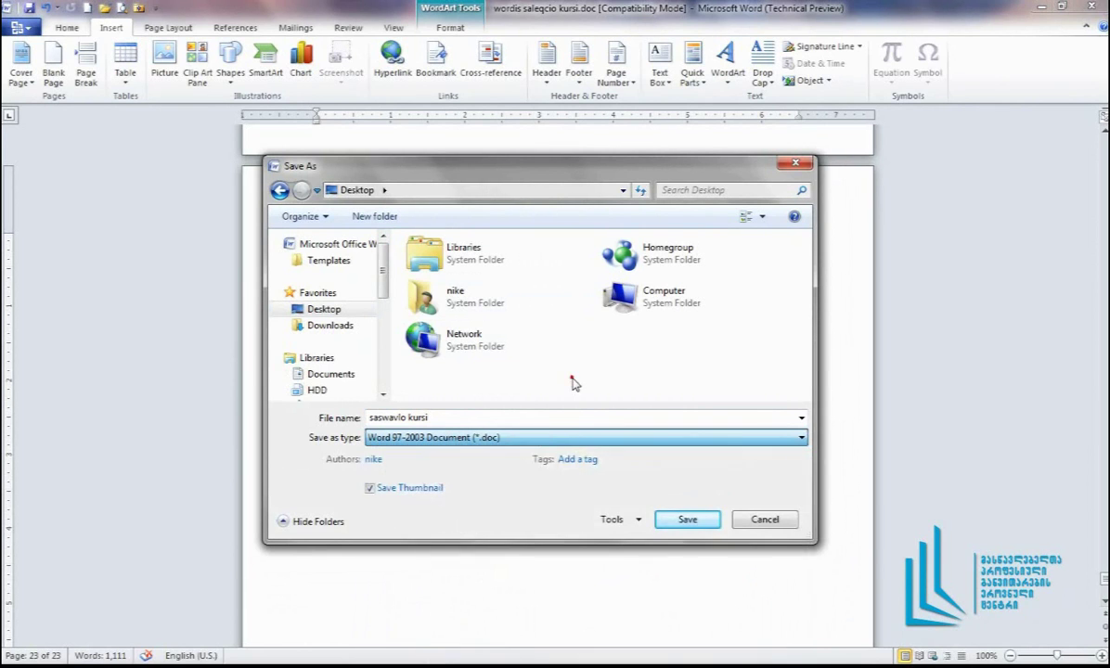
{"action": "left_click", "coordinate": [529, 437]}
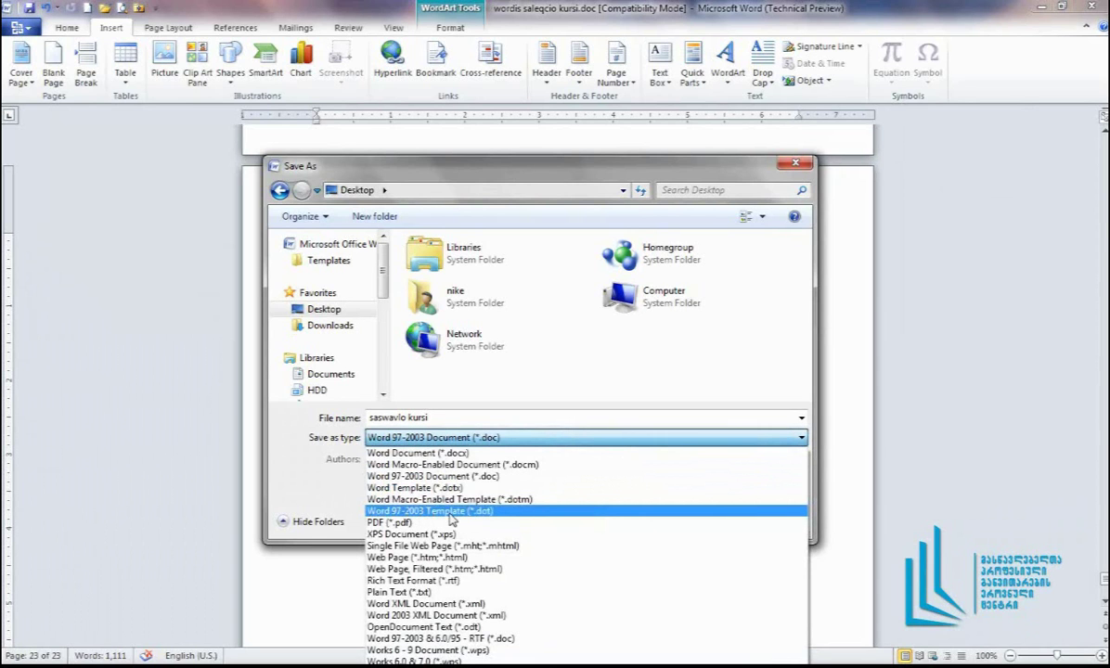
{"action": "left_click", "coordinate": [506, 437]}
Choose Word 97-2003 Document (*.doc) as the file type and save the copy
{"action": "left_click", "coordinate": [506, 437]}
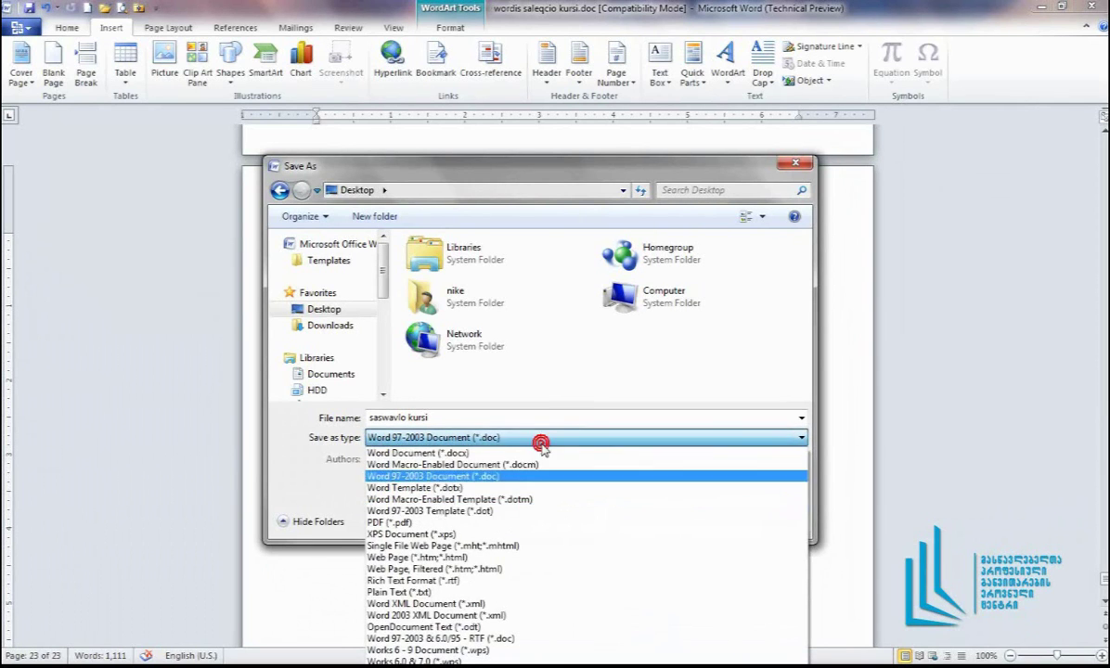
{"action": "left_click", "coordinate": [439, 479]}
{"action": "left_click", "coordinate": [473, 418]}
{"action": "left_click", "coordinate": [485, 418]}
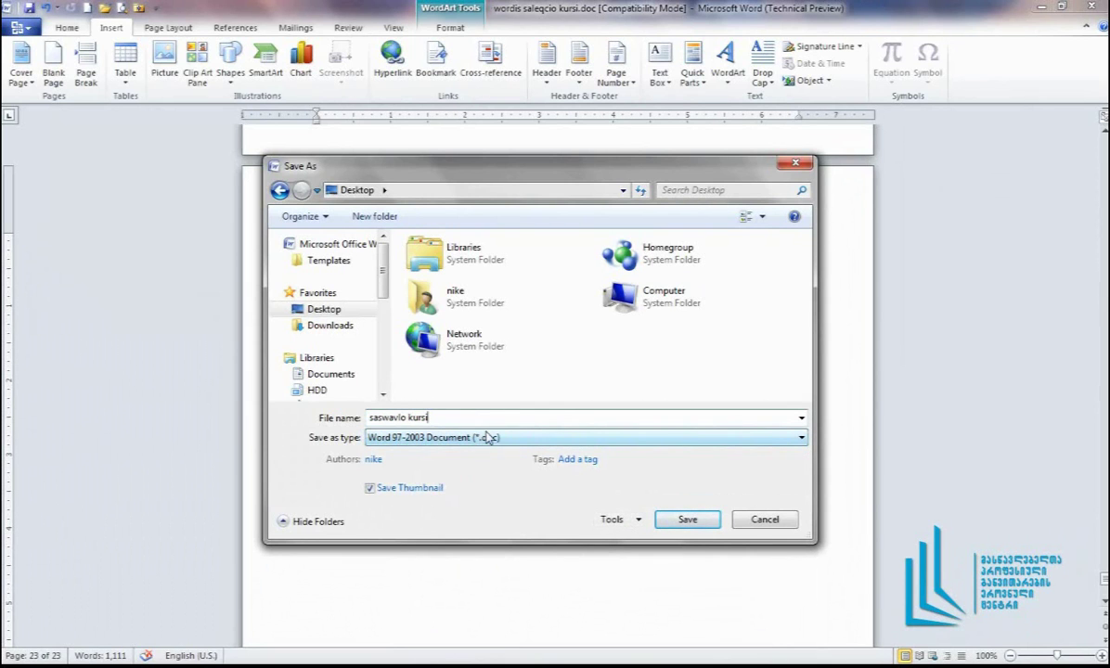
{"action": "left_click", "coordinate": [685, 521]}
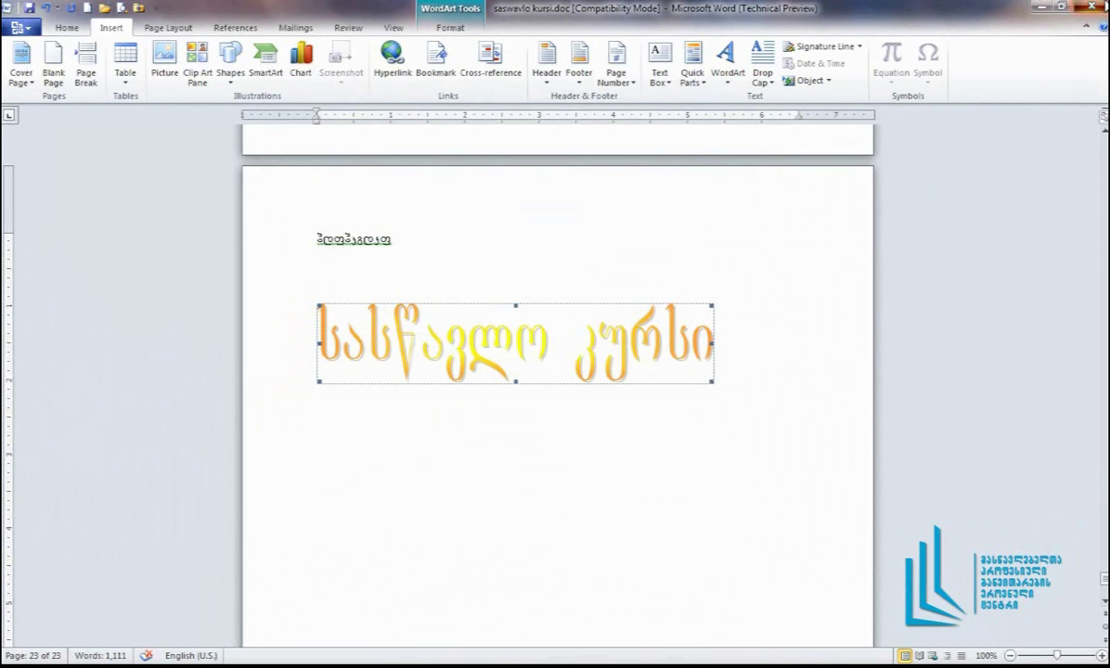
Close the document and reopen the saved "saswavlo kursi.doc" from the desktop in Word
{"action": "left_click", "coordinate": [1087, 7]}
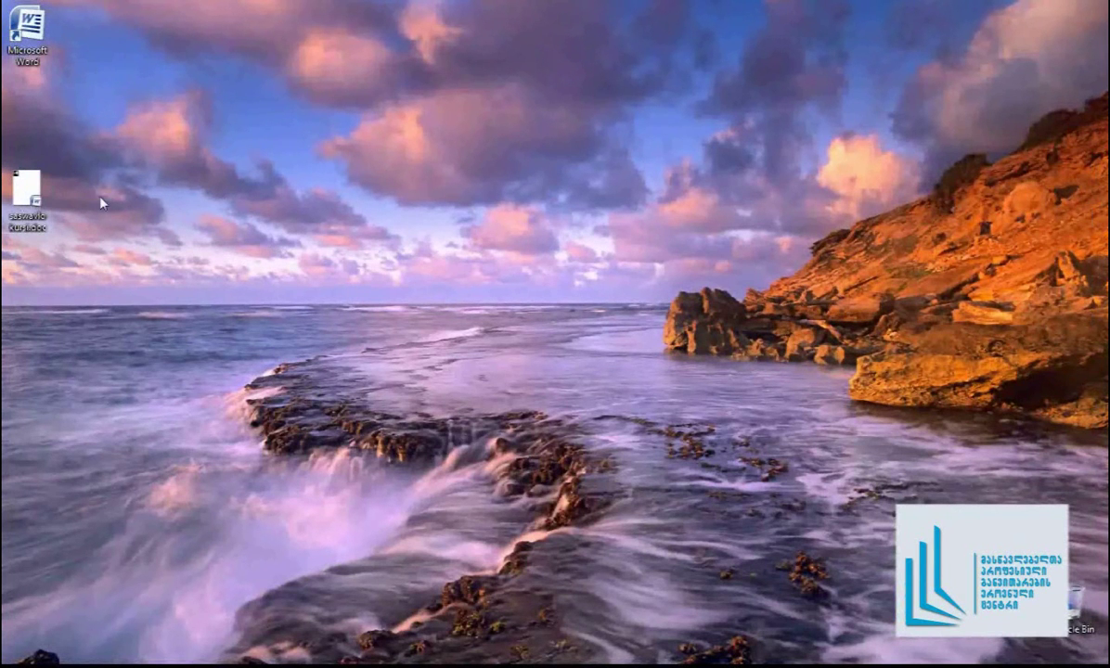
{"action": "left_click_drag", "start_coordinate": [116, 141], "coordinate": [32, 249]}
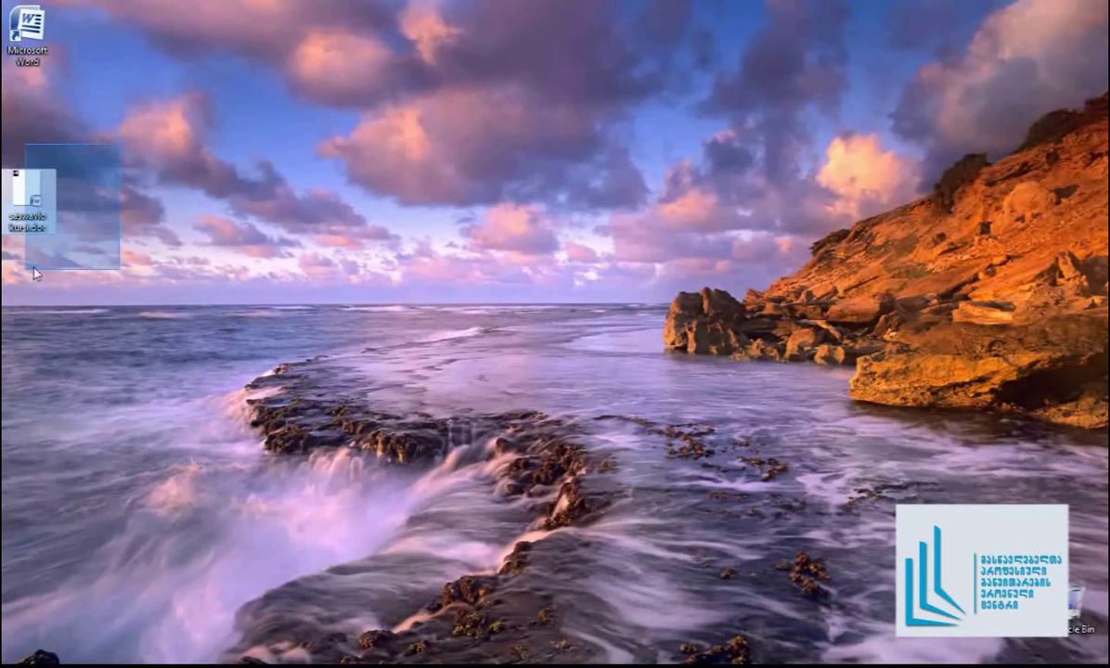
{"action": "double_click", "coordinate": [31, 198]}
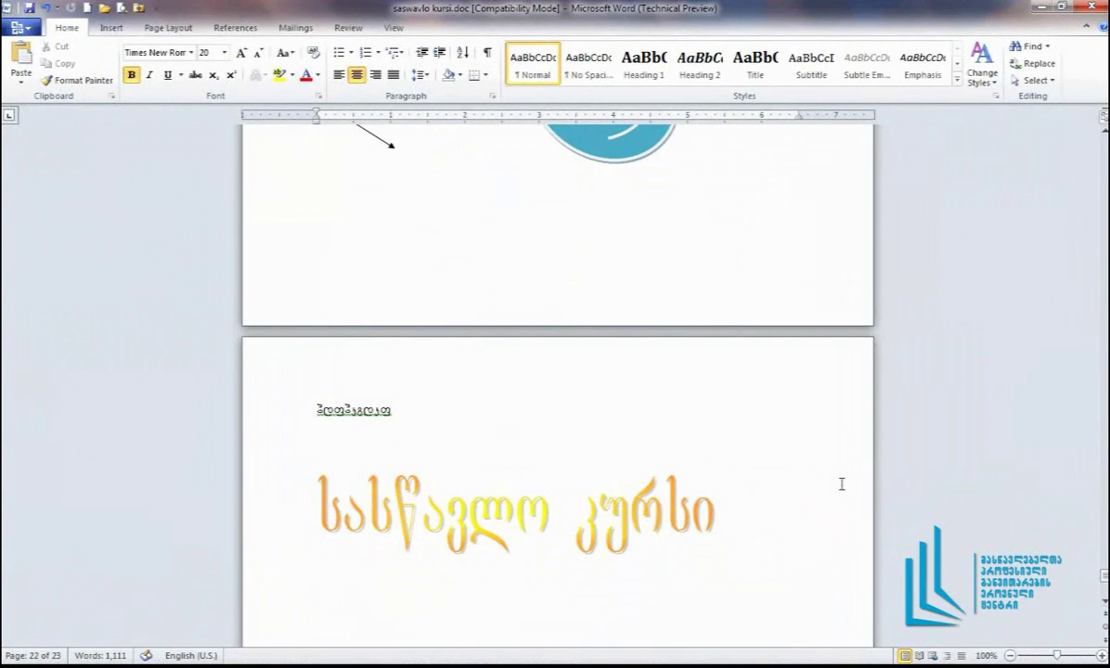
Leave the Word document and open Microsoft Excel 2010 from the desktop
{"action": "left_click", "coordinate": [842, 483]}
{"action": "scroll", "coordinate": [842, 484], "scroll_direction": "down", "scroll_amount": 2}
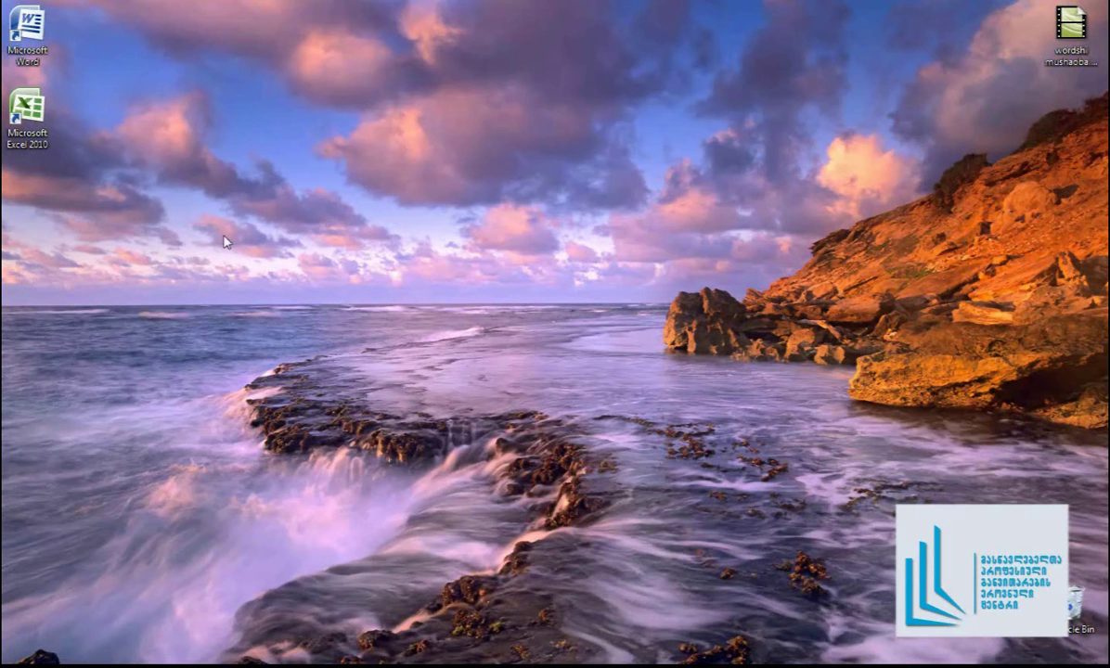
{"action": "left_click_drag", "start_coordinate": [7, 112], "coordinate": [139, 104]}
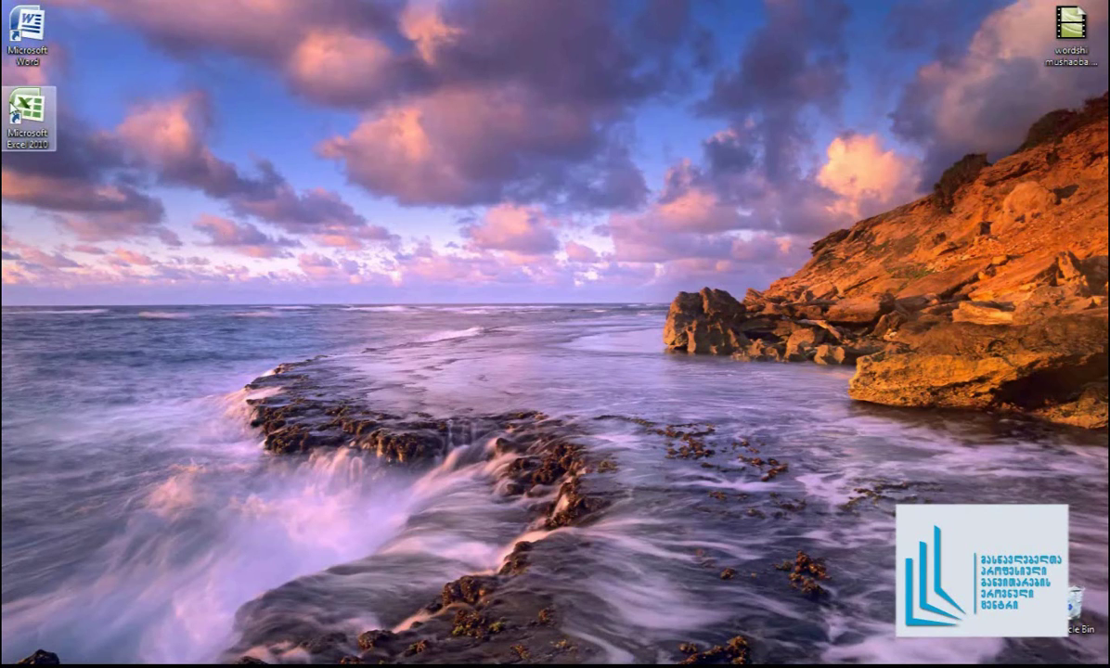
{"action": "double_click", "coordinate": [28, 104]}
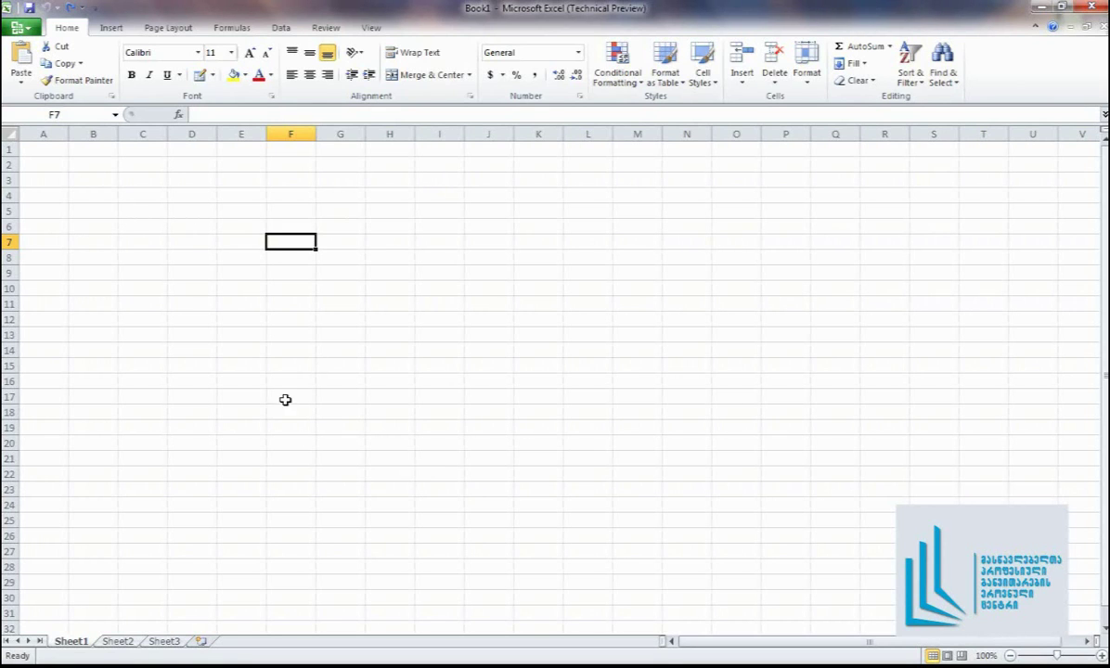
Examine the commands available for page layout, formulas, data, review and view, then return to the basic formatting commands
{"action": "left_click", "coordinate": [228, 229]}
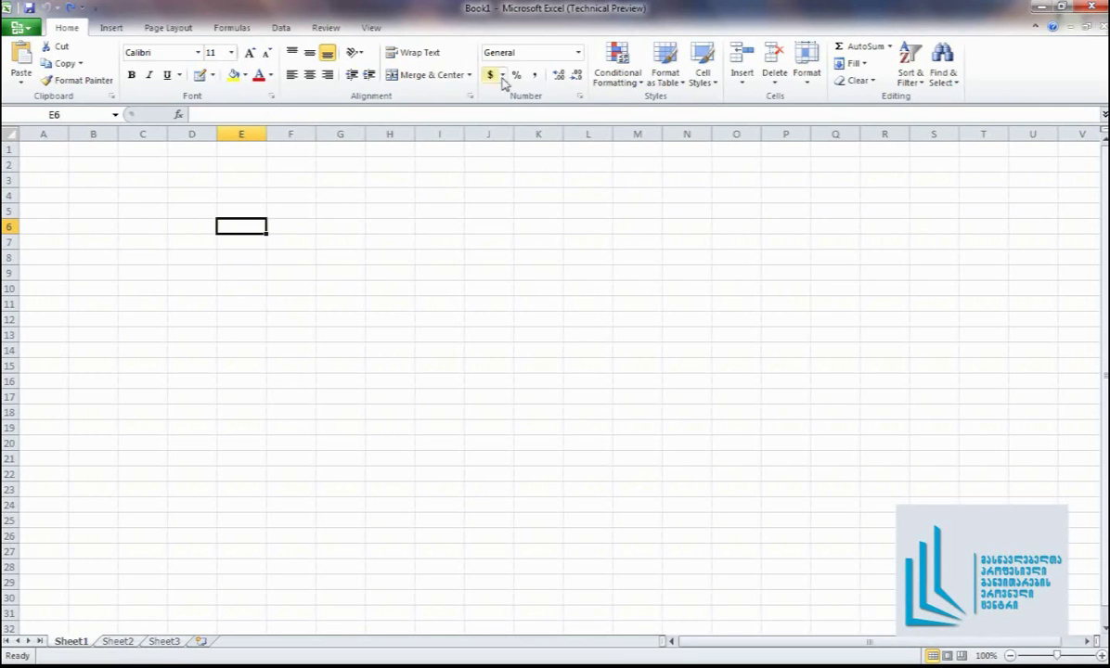
{"action": "left_click", "coordinate": [168, 28]}
{"action": "left_click", "coordinate": [232, 27]}
{"action": "left_click", "coordinate": [280, 28]}
{"action": "left_click", "coordinate": [326, 28]}
{"action": "left_click", "coordinate": [368, 30]}
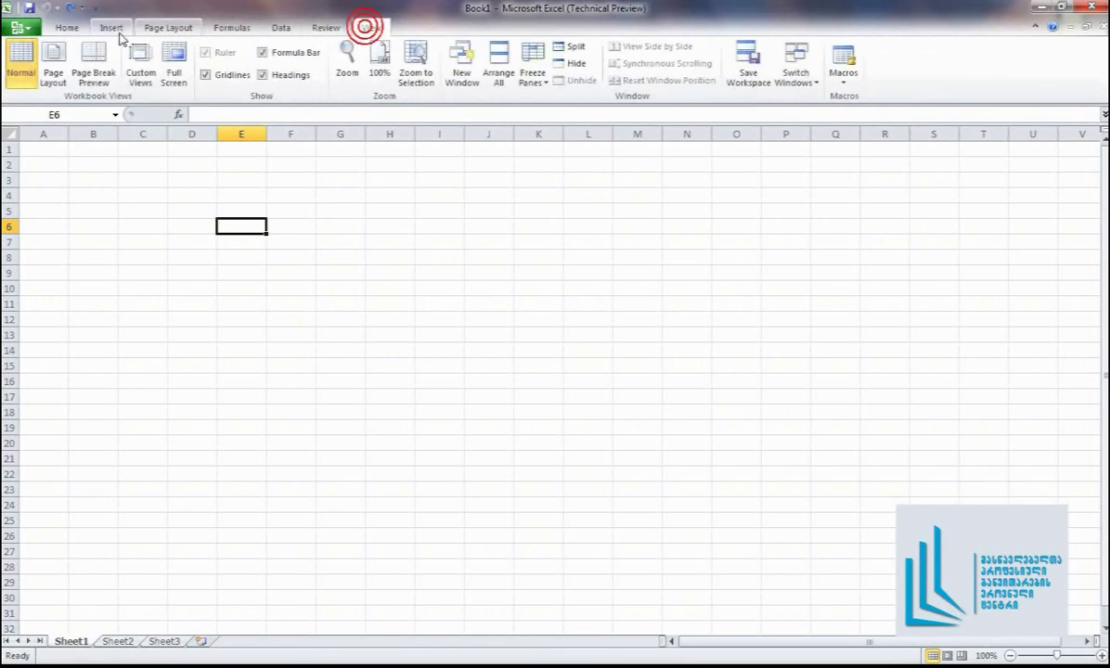
{"action": "left_click", "coordinate": [64, 31]}
{"action": "left_click", "coordinate": [202, 366]}
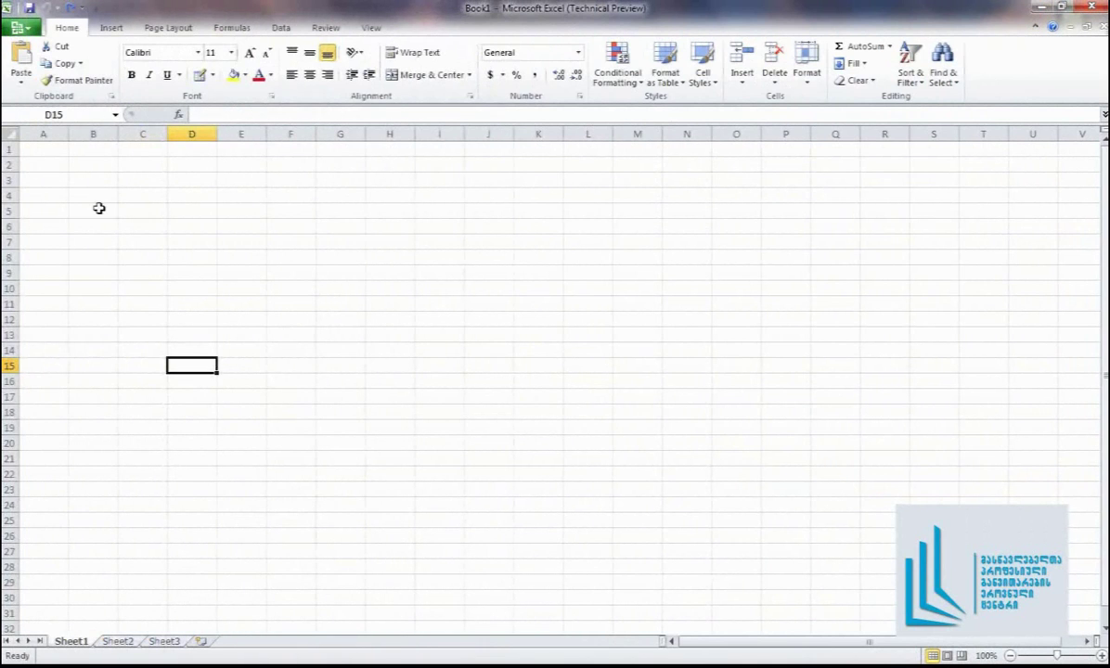
Select cells B6:L22 and choose a thicker solid line in Automatic colour in the cell border settings
{"action": "left_click_drag", "start_coordinate": [106, 230], "coordinate": [565, 478]}
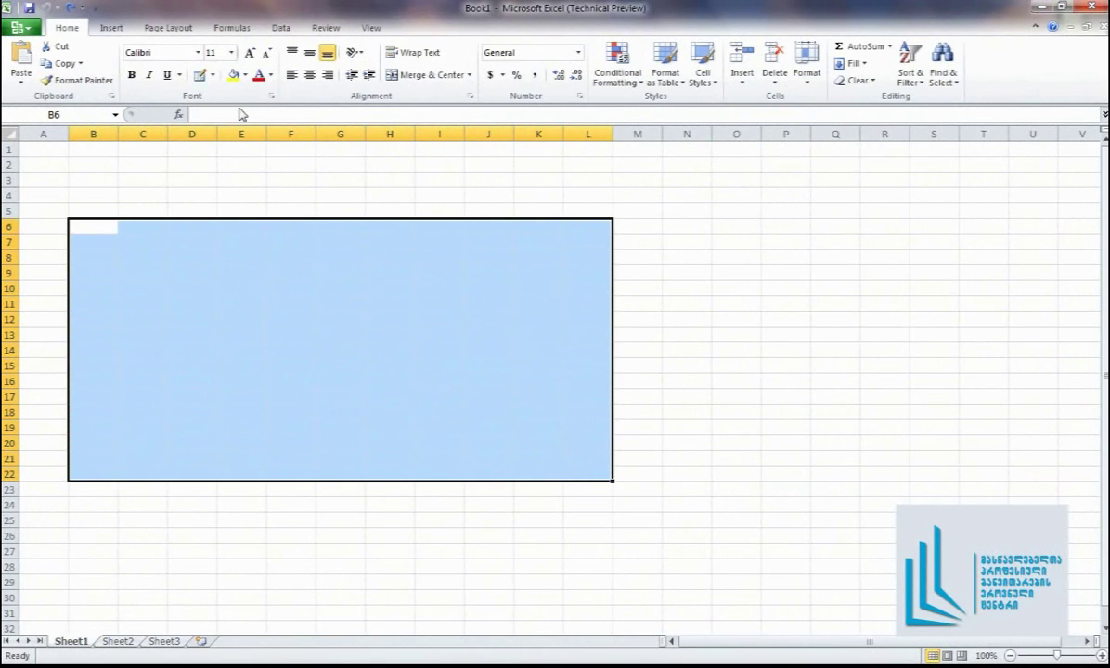
{"action": "left_click", "coordinate": [212, 76]}
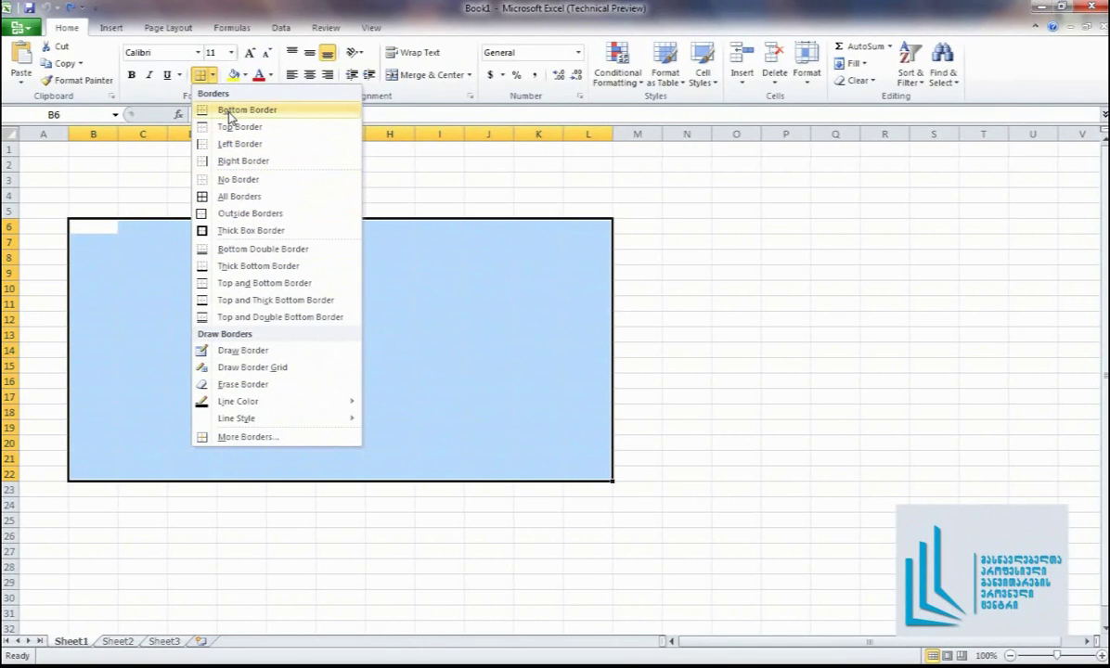
{"action": "left_click", "coordinate": [250, 437]}
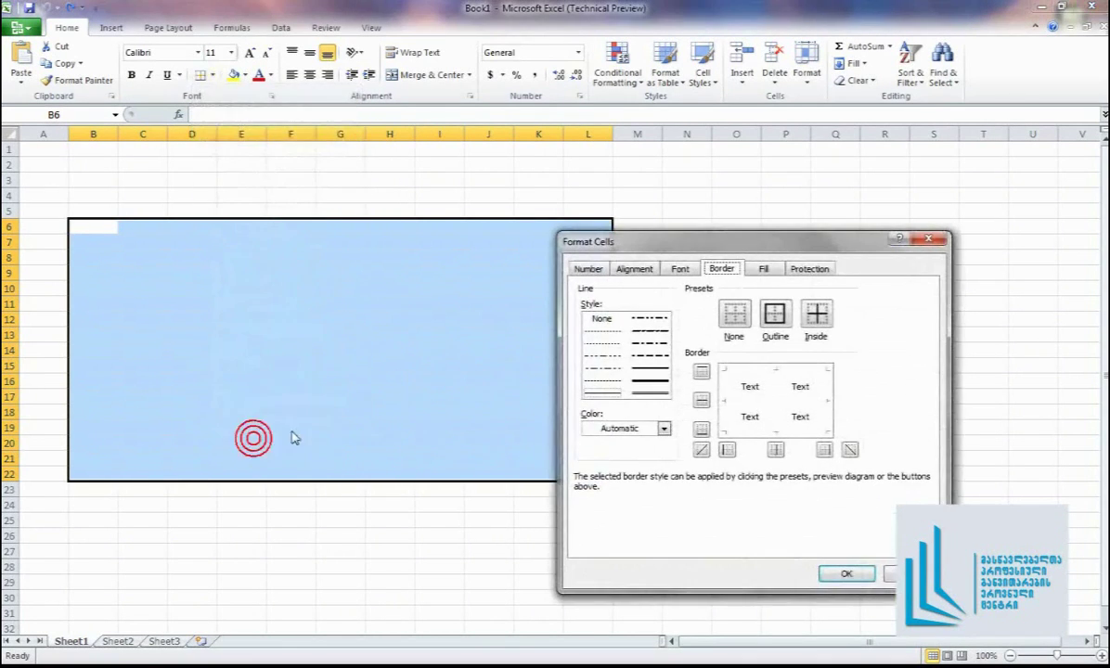
{"action": "left_click_drag", "start_coordinate": [673, 241], "coordinate": [795, 160]}
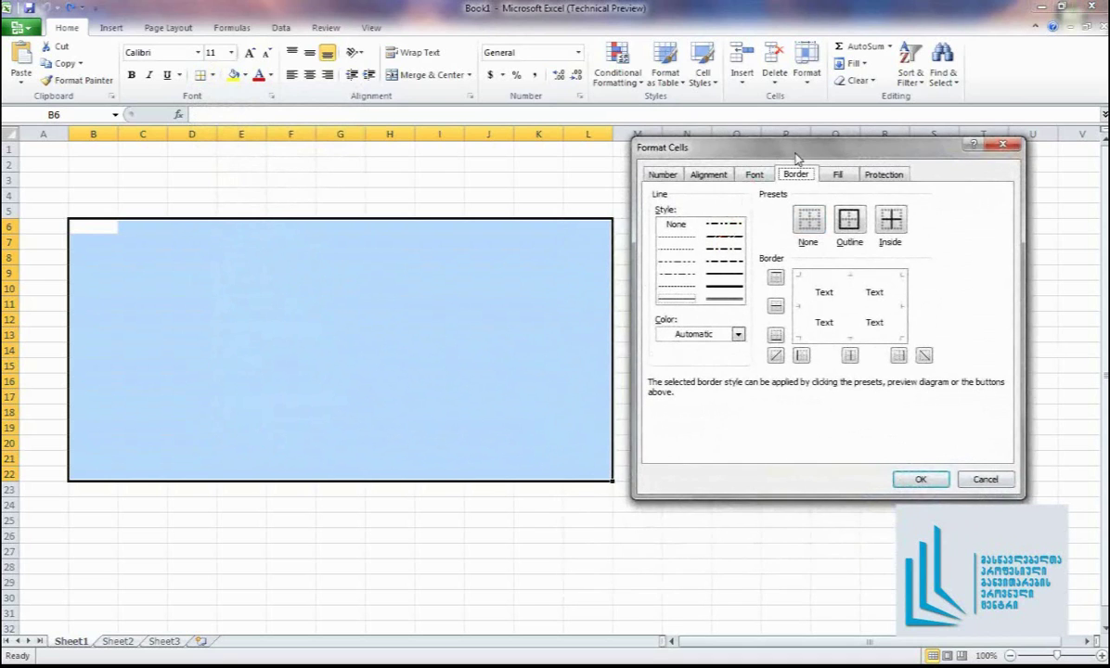
{"action": "left_click", "coordinate": [723, 274]}
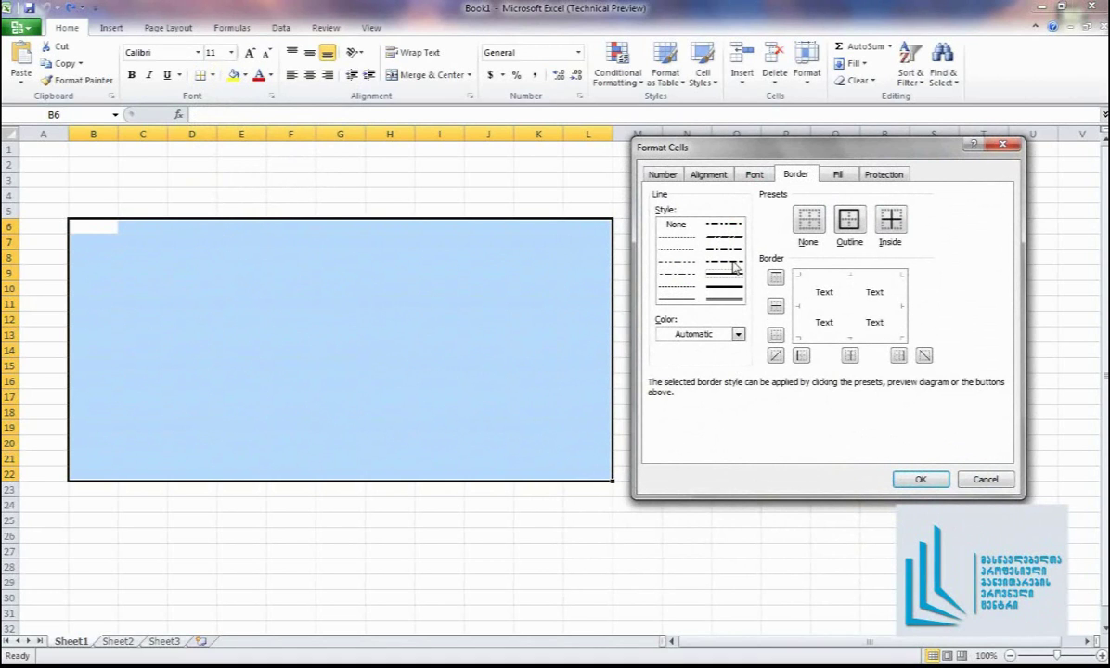
{"action": "left_click", "coordinate": [738, 334]}
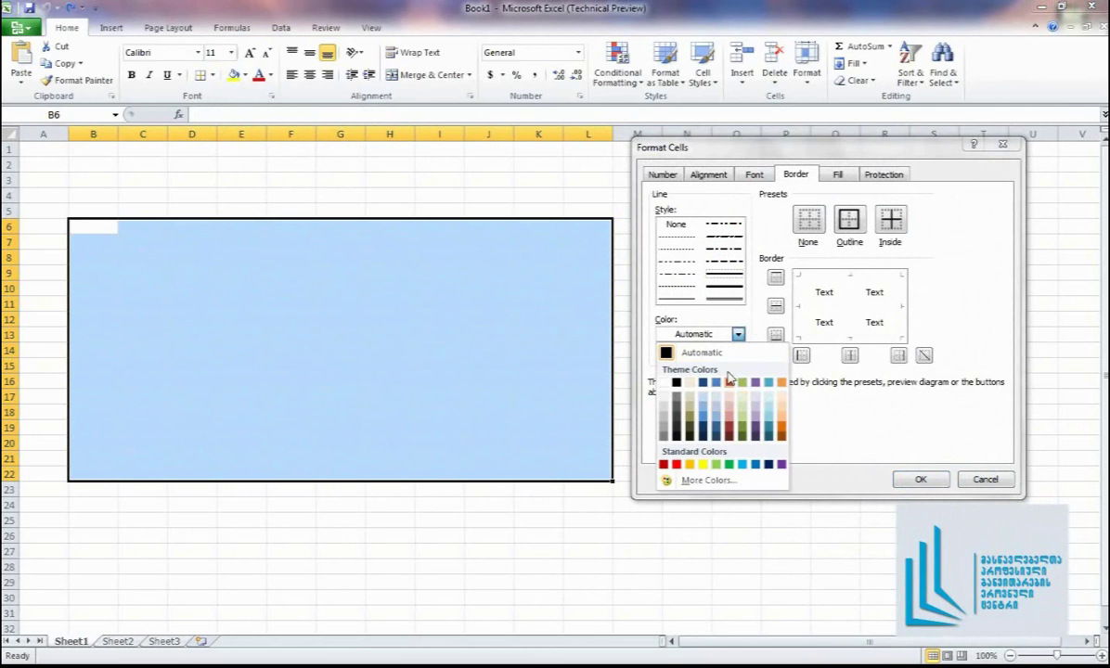
{"action": "left_click", "coordinate": [733, 300]}
Apply the chosen line to all outer edges and inner horizontal and vertical lines of B6:L22
{"action": "left_click", "coordinate": [776, 276]}
{"action": "left_click", "coordinate": [776, 306]}
{"action": "left_click", "coordinate": [775, 335]}
{"action": "left_click", "coordinate": [800, 355]}
{"action": "left_click", "coordinate": [849, 356]}
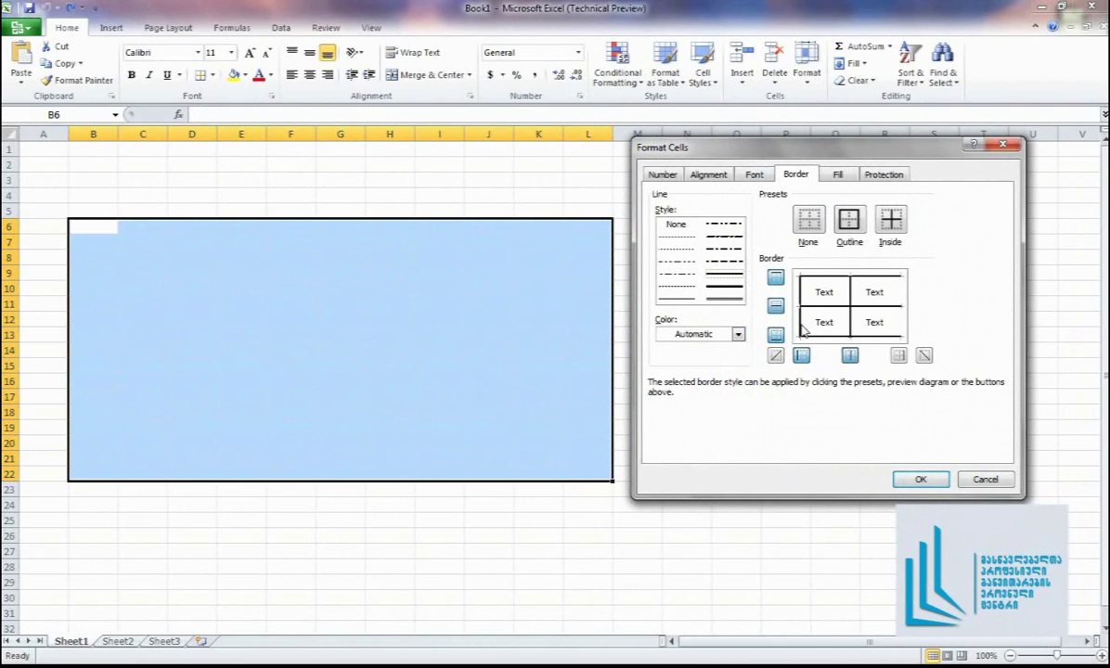
{"action": "left_click", "coordinate": [897, 355]}
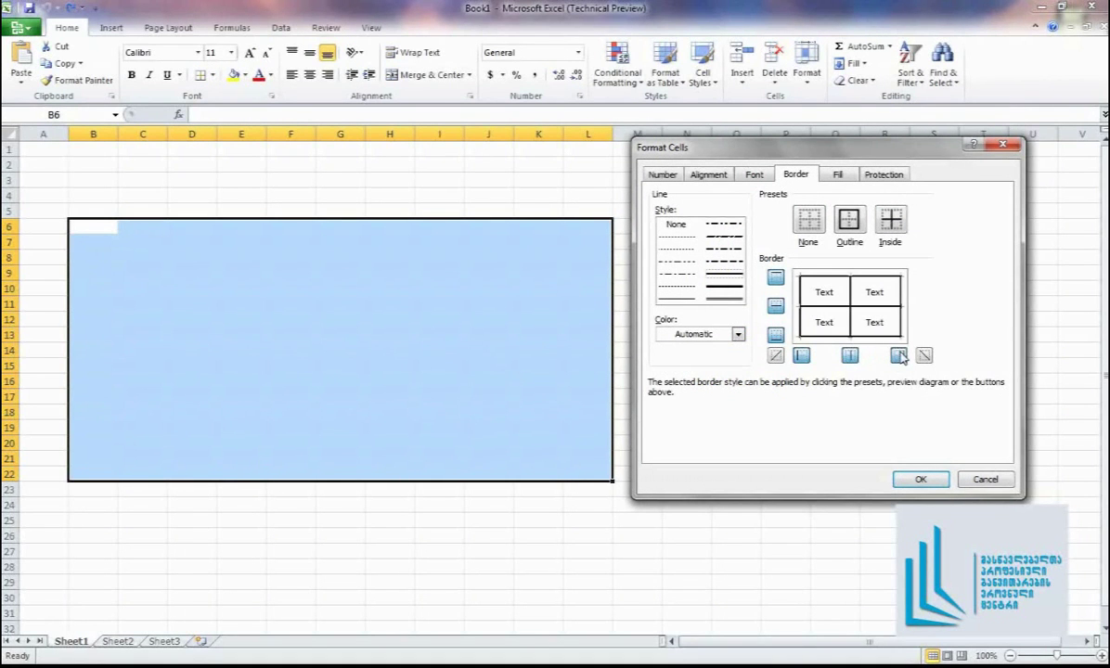
{"action": "left_click", "coordinate": [921, 486]}
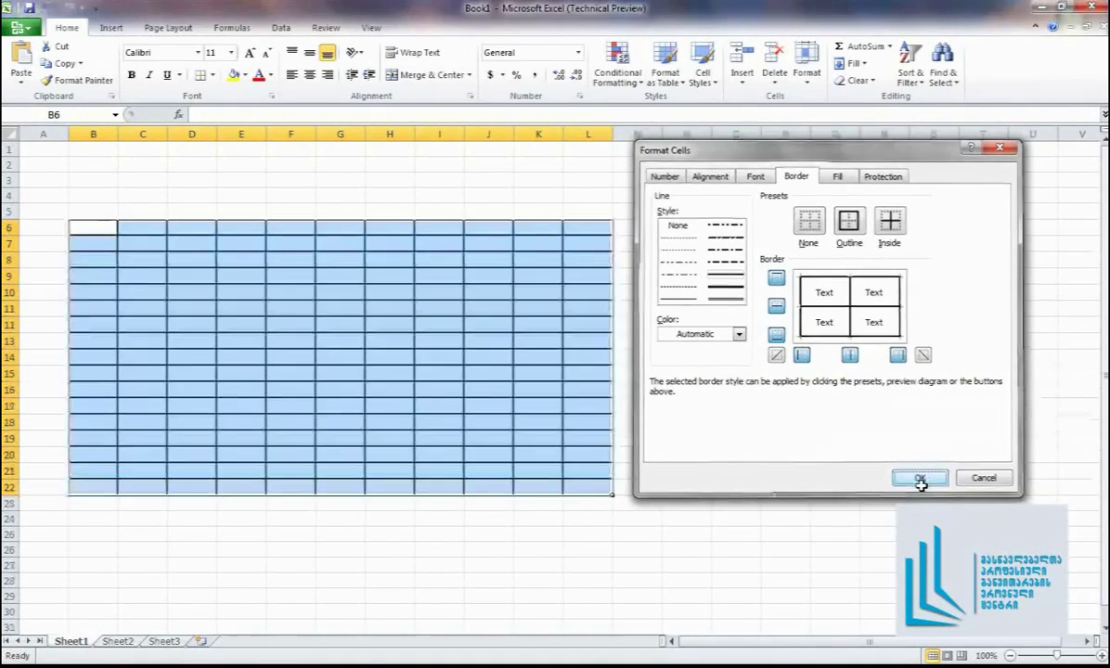
{"action": "left_click", "coordinate": [775, 393]}
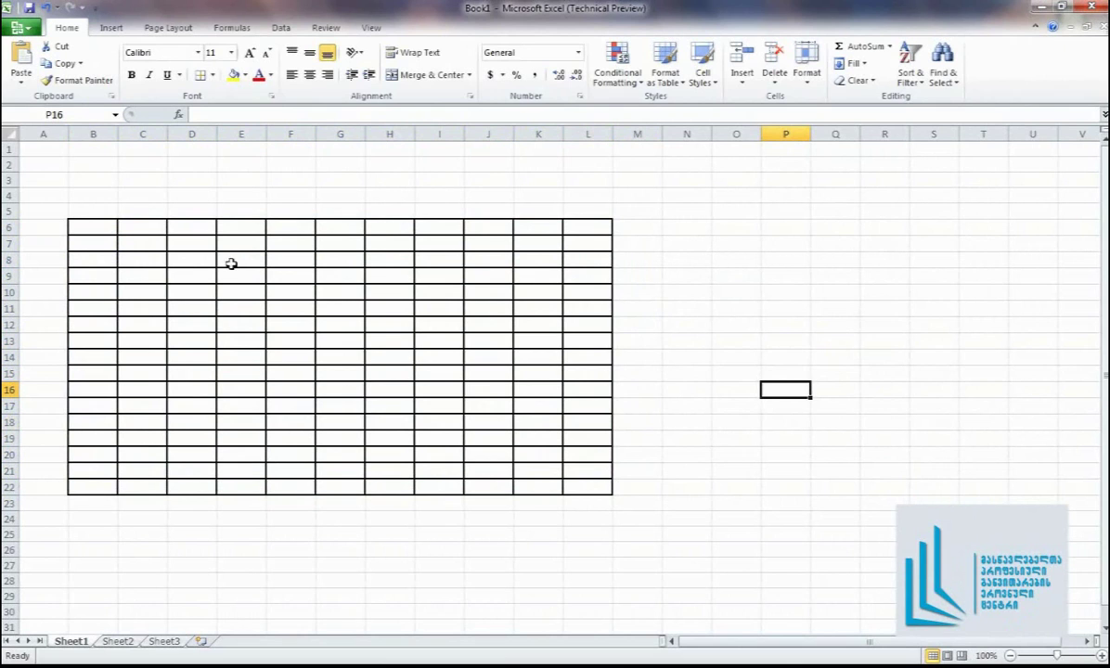
Enter "jhgfh", "hkck", "khgcvkh" and "cchkf" in cells B6 to B9
{"action": "left_click", "coordinate": [94, 228]}
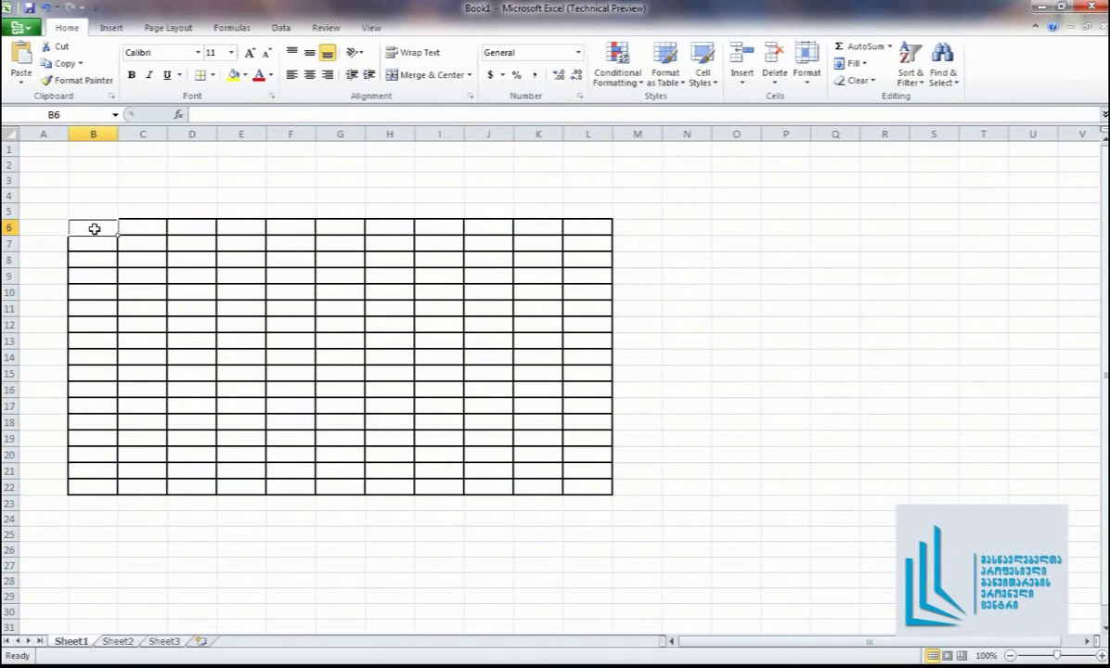
{"action": "type", "text": "jhgfh"}
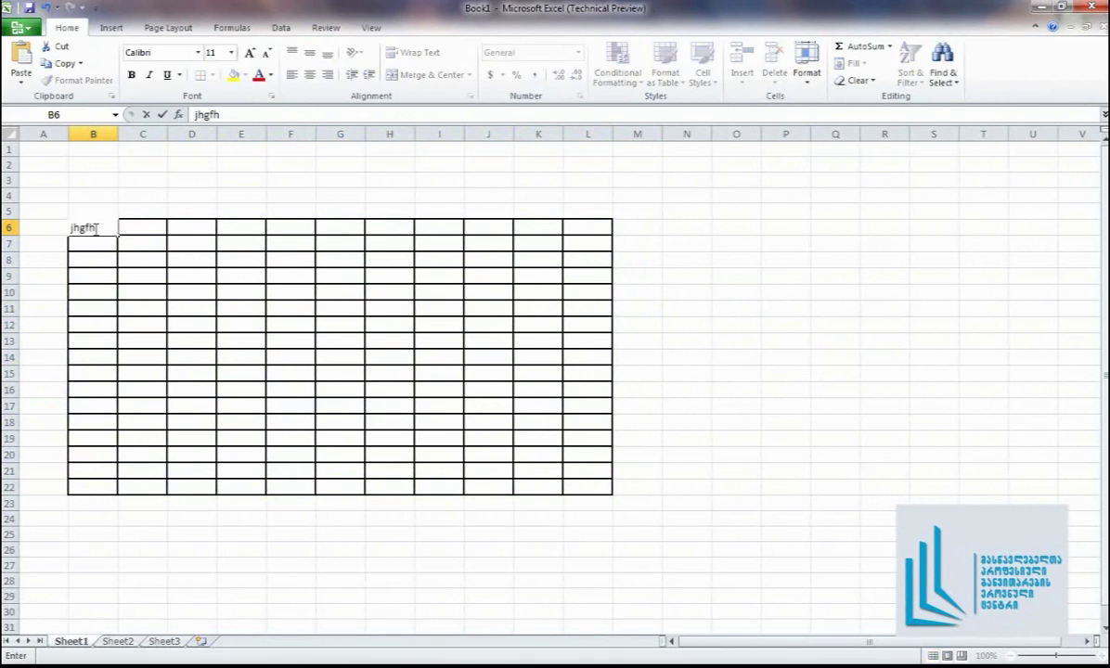
{"action": "key", "text": "Return"}
{"action": "type", "text": "hkck"}
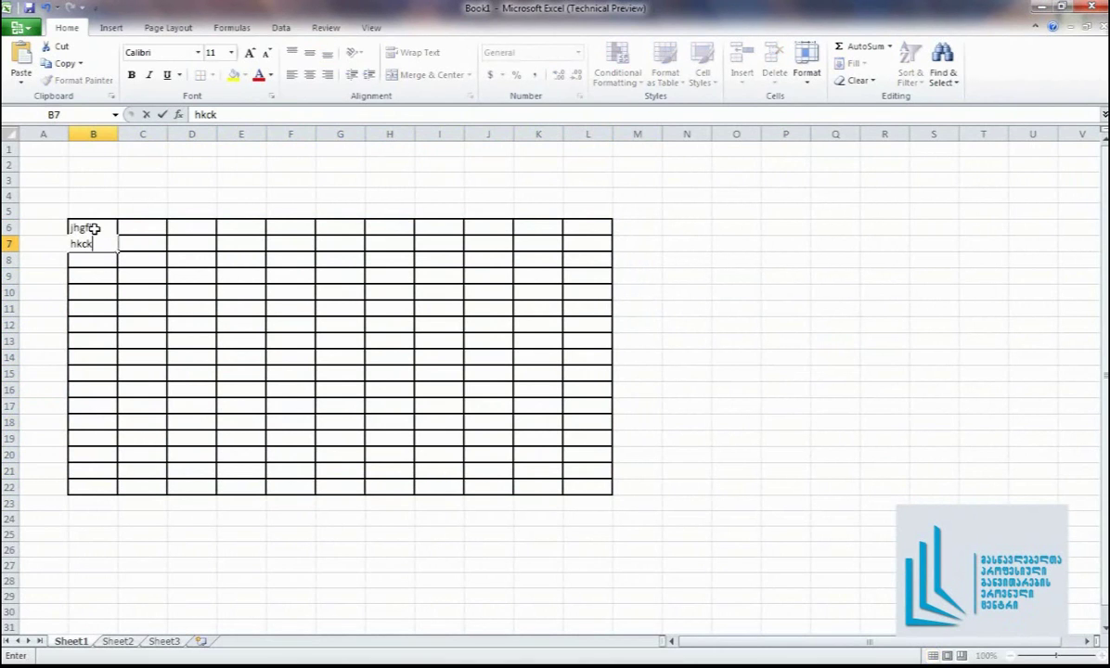
{"action": "key", "text": "Return"}
{"action": "type", "text": "khgcvkh"}
{"action": "key", "text": "Return"}
{"action": "type", "text": "cchkf"}
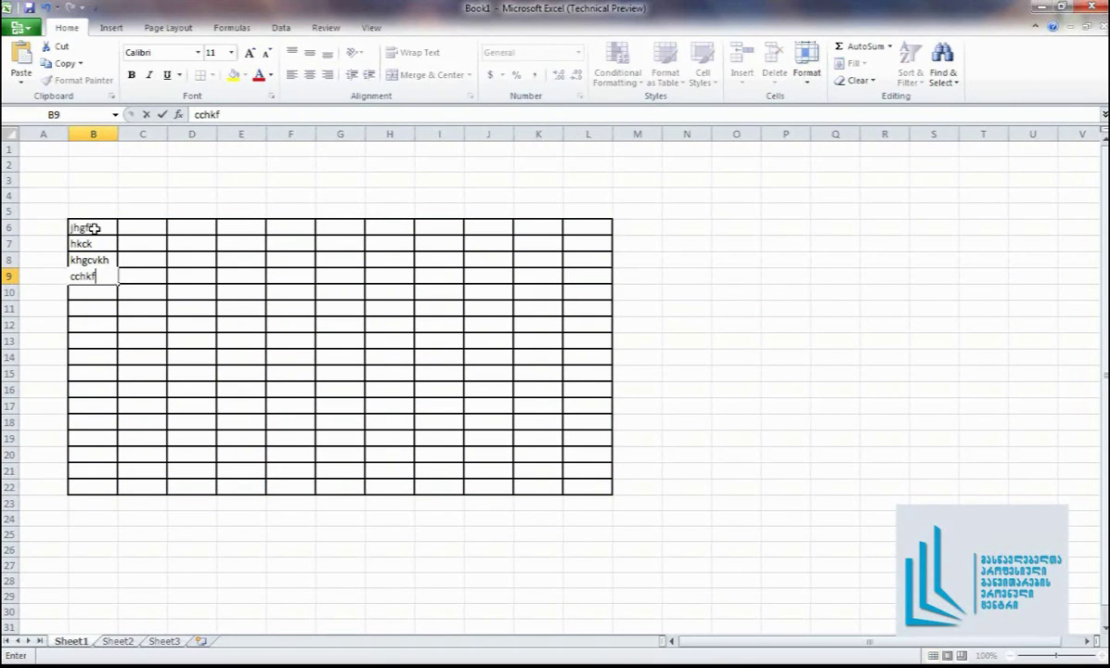
Select cells B5:B10 and examine the fonts available for their text
{"action": "left_click_drag", "start_coordinate": [72, 215], "coordinate": [97, 295]}
{"action": "left_click", "coordinate": [197, 53]}
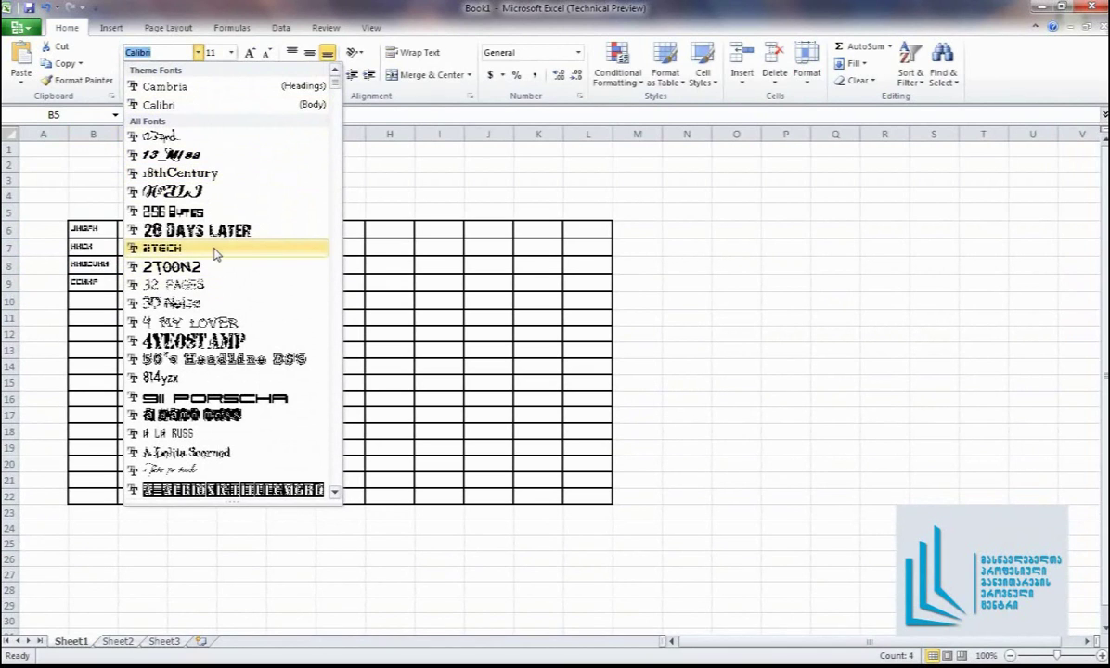
{"action": "left_click", "coordinate": [366, 241]}
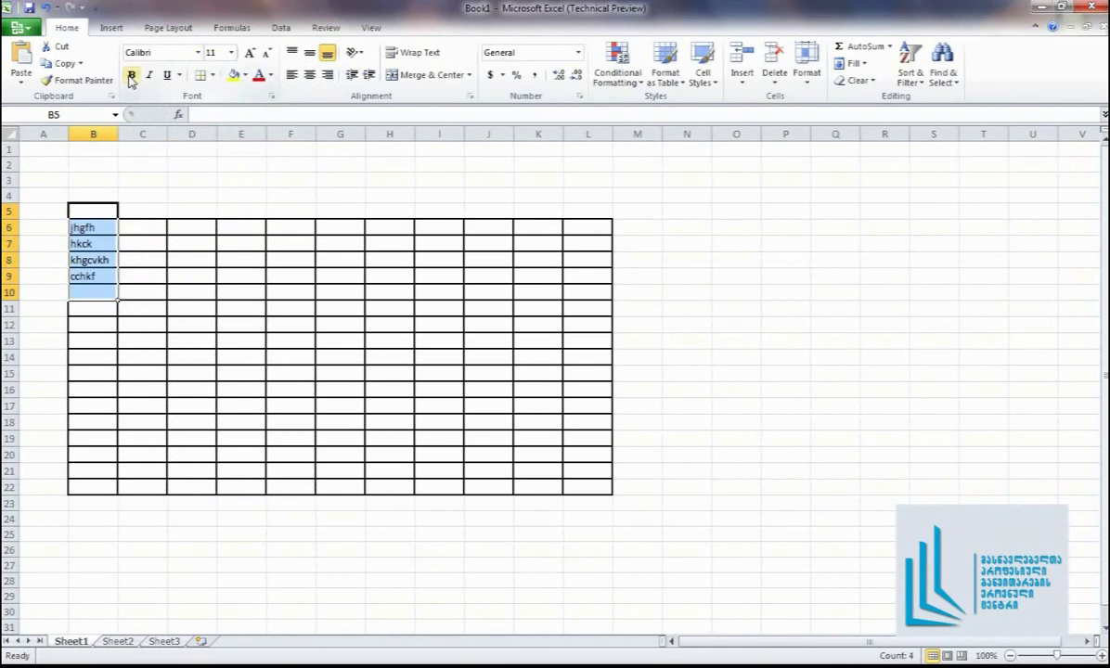
Make the text in cell B6 bold, italic and underlined
{"action": "left_click", "coordinate": [129, 226]}
{"action": "left_click", "coordinate": [84, 226]}
{"action": "left_click", "coordinate": [133, 75]}
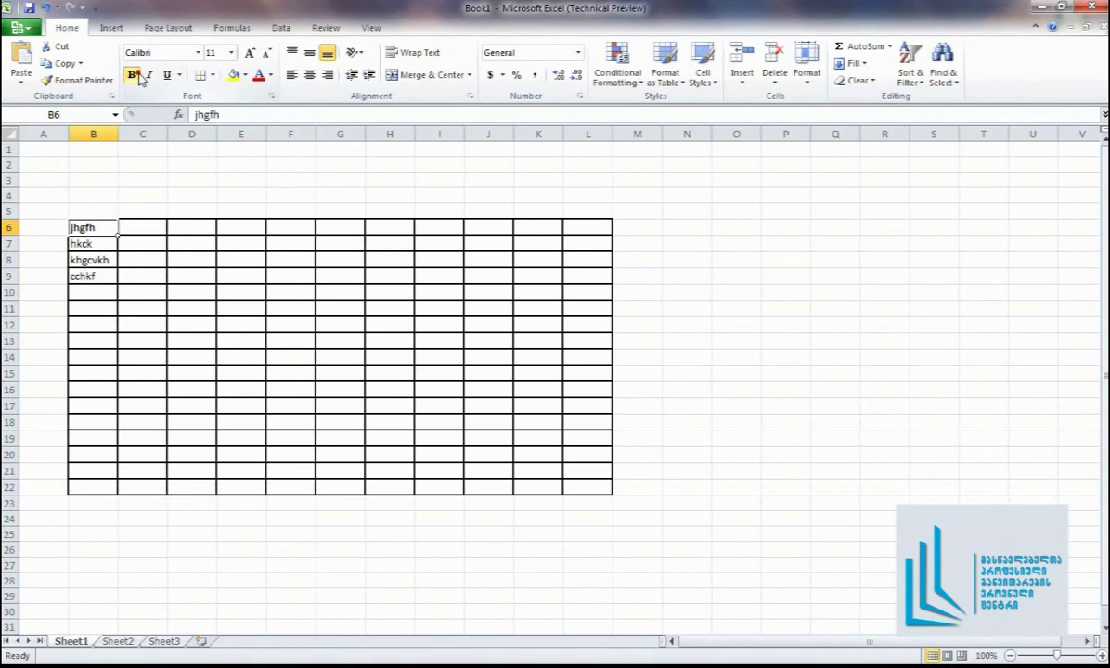
{"action": "left_click", "coordinate": [149, 75]}
{"action": "left_click", "coordinate": [170, 76]}
{"action": "left_click", "coordinate": [187, 247]}
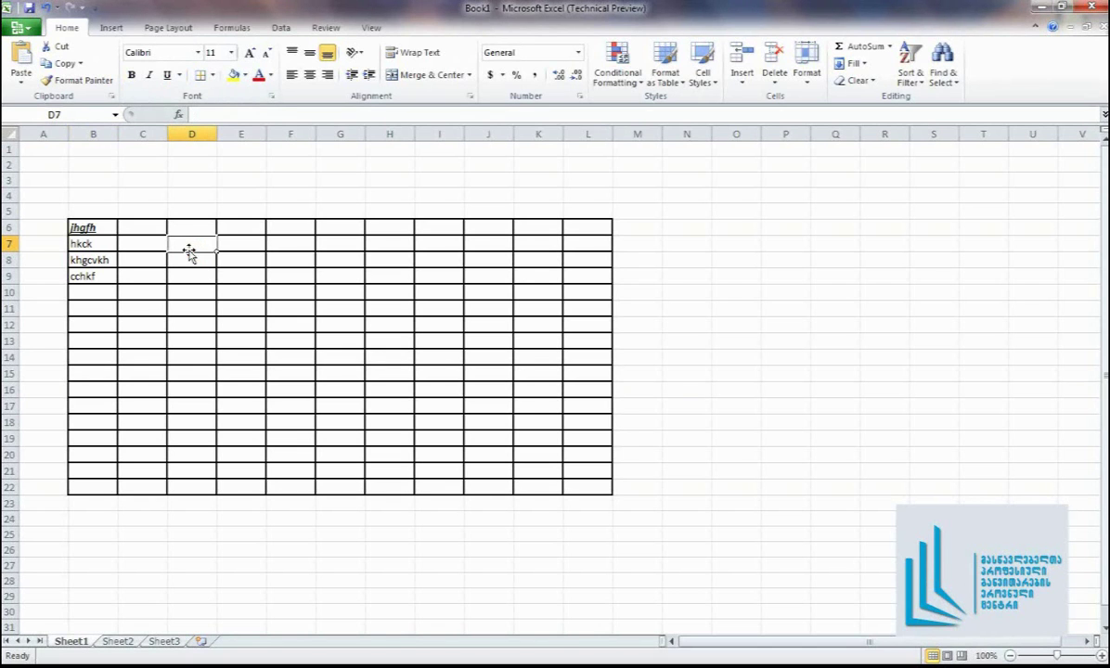
Copy cell B6 and paste it into cells D6 and D9
{"action": "left_click", "coordinate": [78, 228]}
{"action": "right_click", "coordinate": [78, 228]}
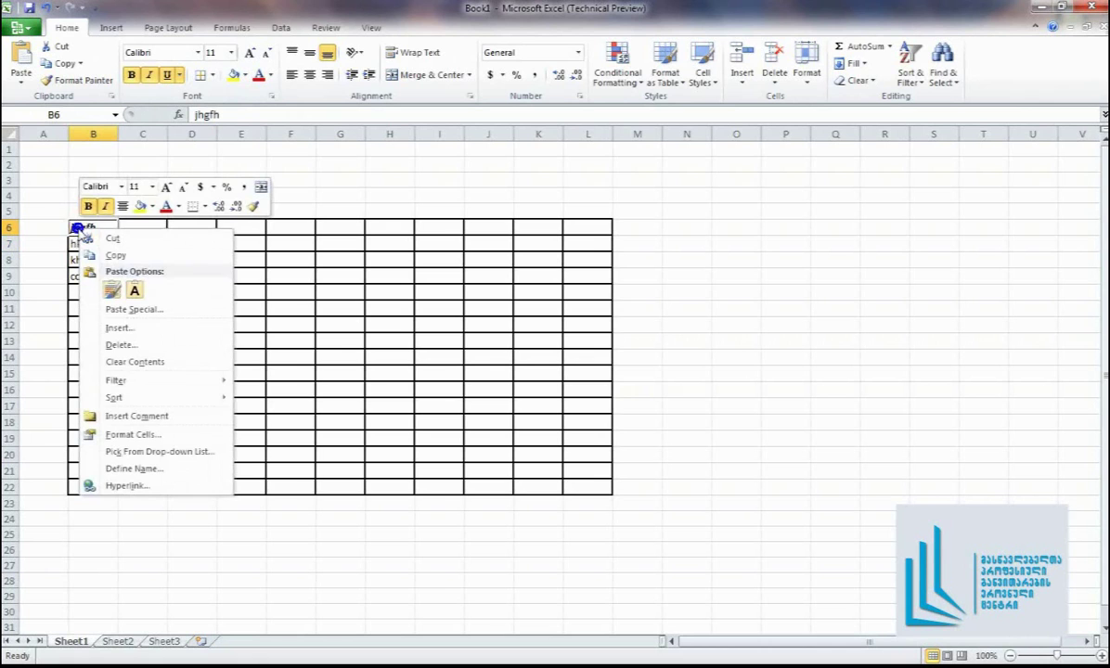
{"action": "left_click", "coordinate": [112, 259]}
{"action": "left_click", "coordinate": [188, 229]}
{"action": "key", "text": "ctrl+v"}
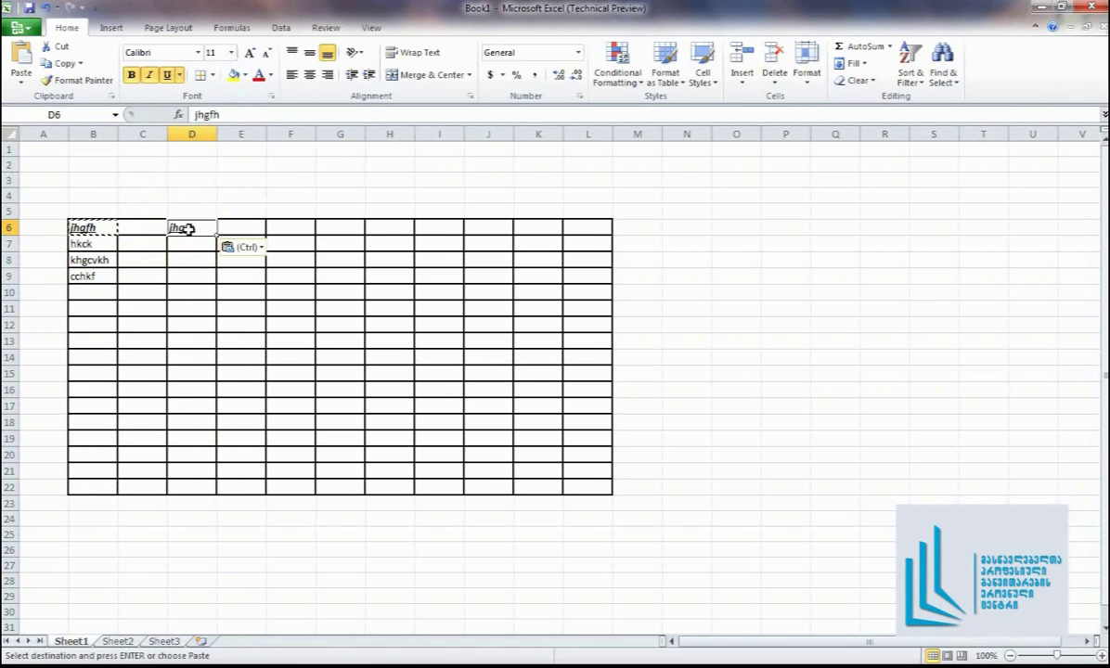
Give cell D6 a light blue fill and a red font colour
{"action": "left_click", "coordinate": [181, 227]}
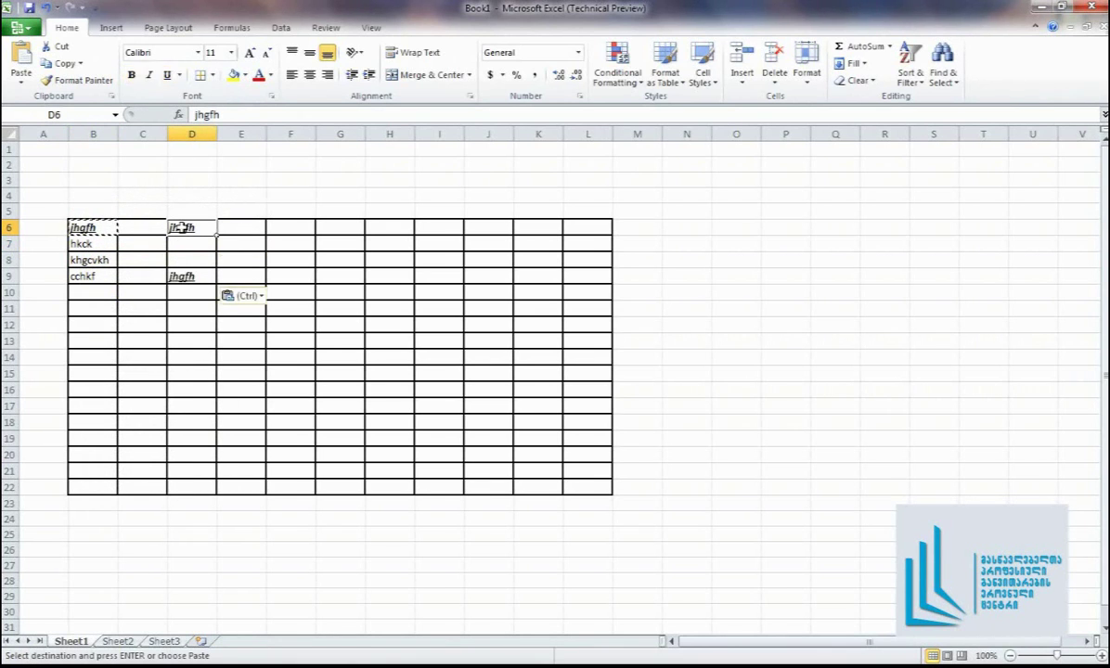
{"action": "left_click", "coordinate": [245, 75]}
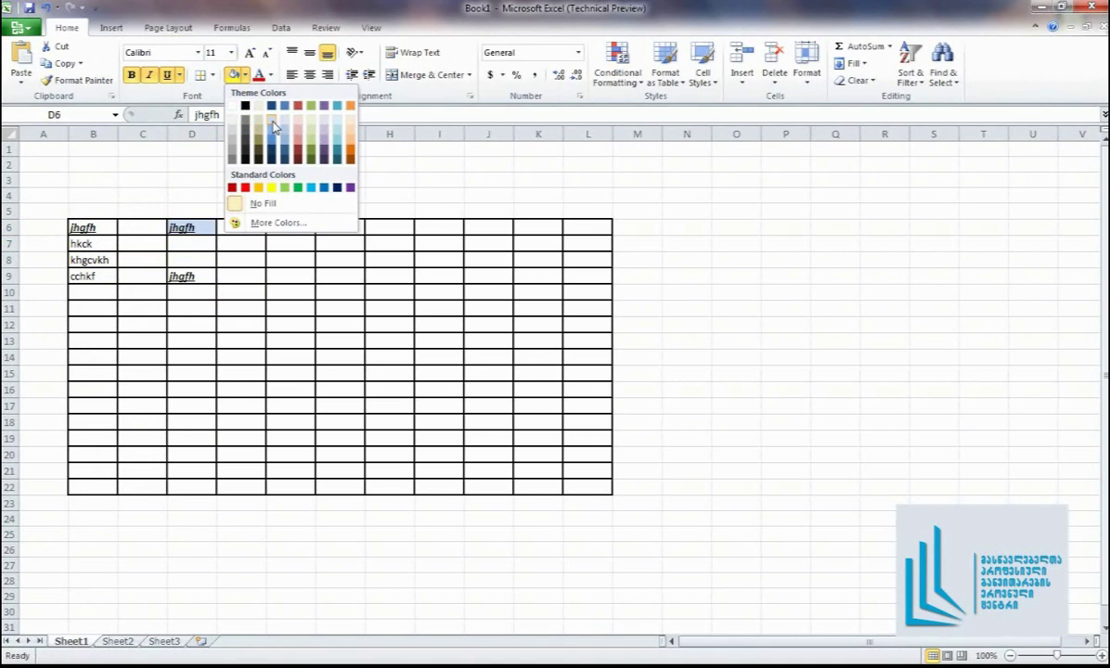
{"action": "left_click", "coordinate": [274, 127]}
{"action": "left_click", "coordinate": [269, 75]}
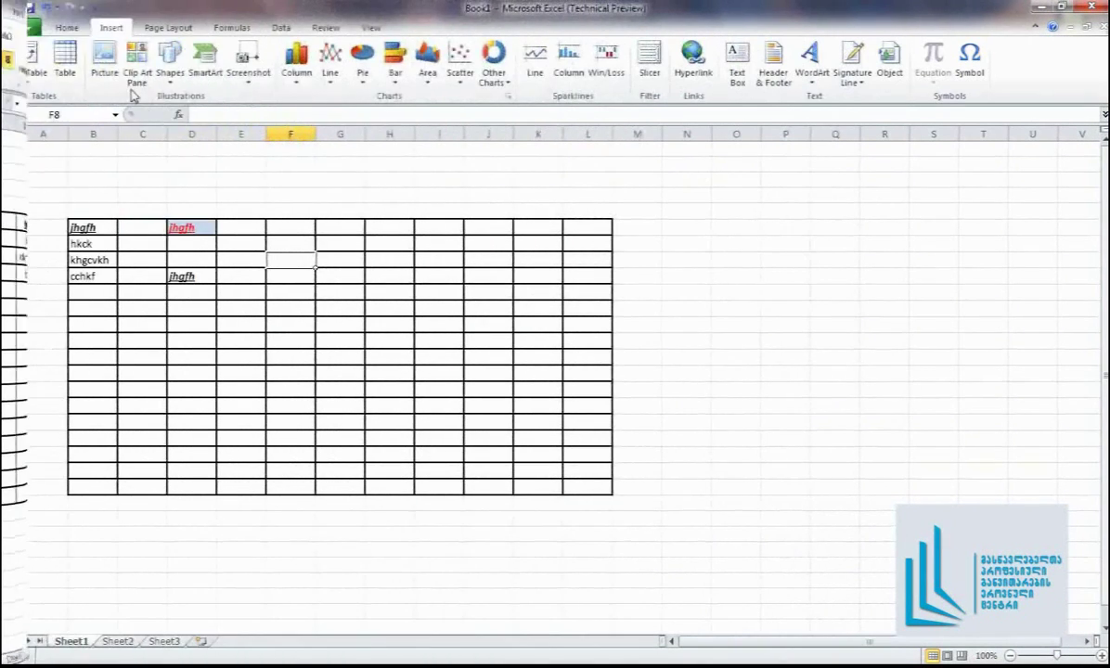
Insert the picture 2.jpg from D:\suratebi\Wallpapers\elva and place it to the right of the bordered table
{"action": "left_click", "coordinate": [104, 57]}
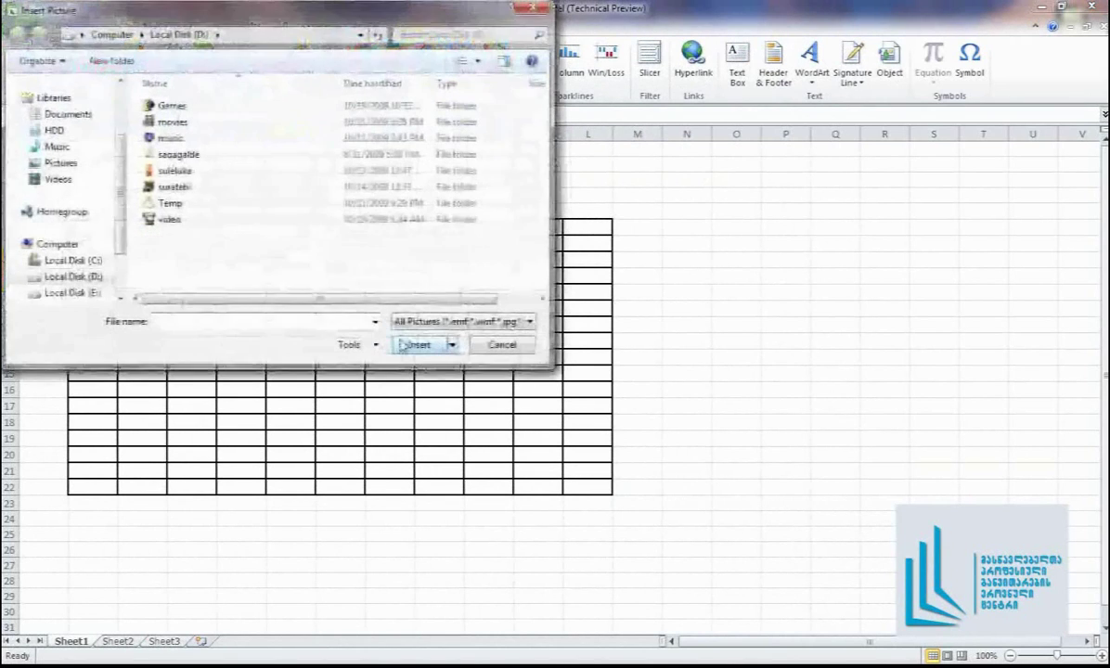
{"action": "double_click", "coordinate": [212, 189]}
{"action": "left_click", "coordinate": [228, 190]}
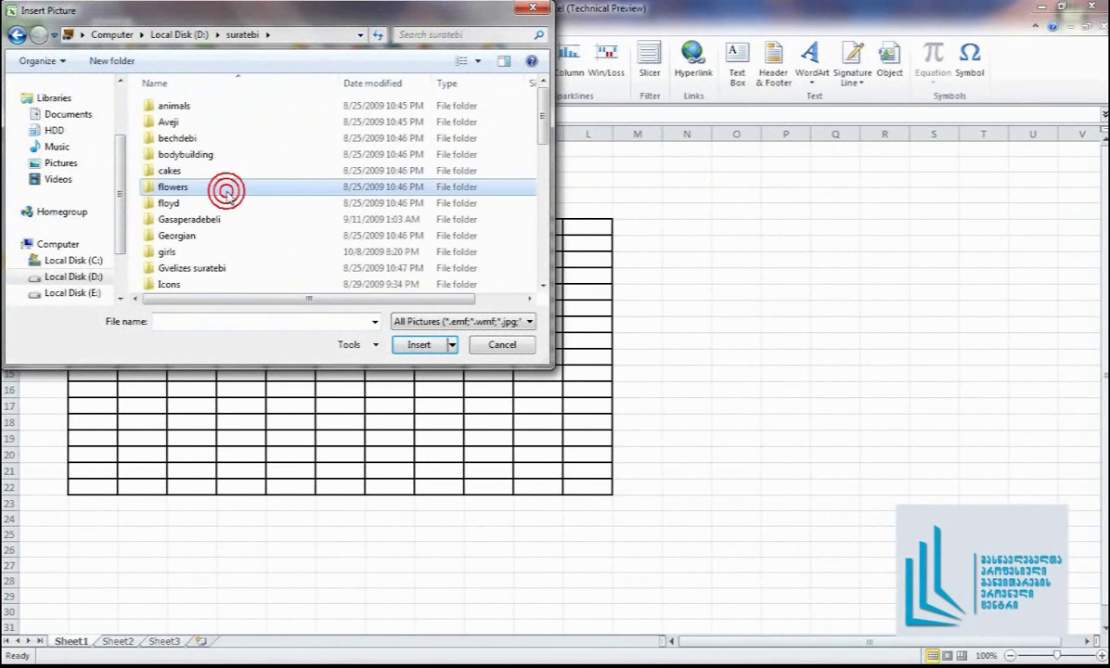
{"action": "scroll", "coordinate": [227, 197], "scroll_direction": "down", "scroll_amount": 8}
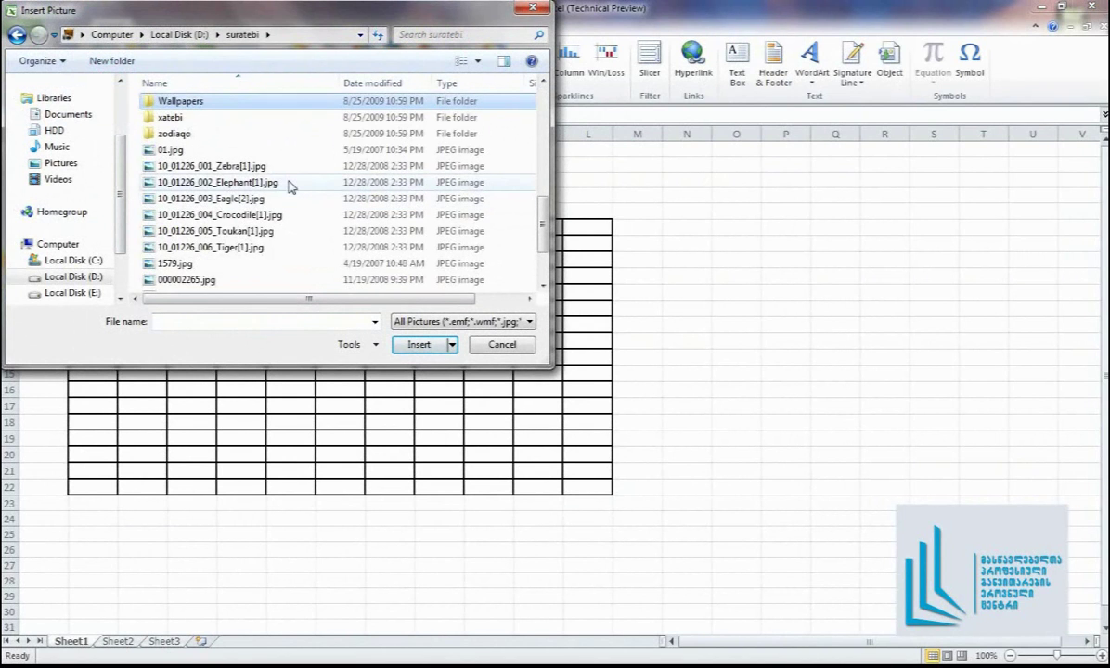
{"action": "double_click", "coordinate": [214, 101]}
{"action": "double_click", "coordinate": [278, 227]}
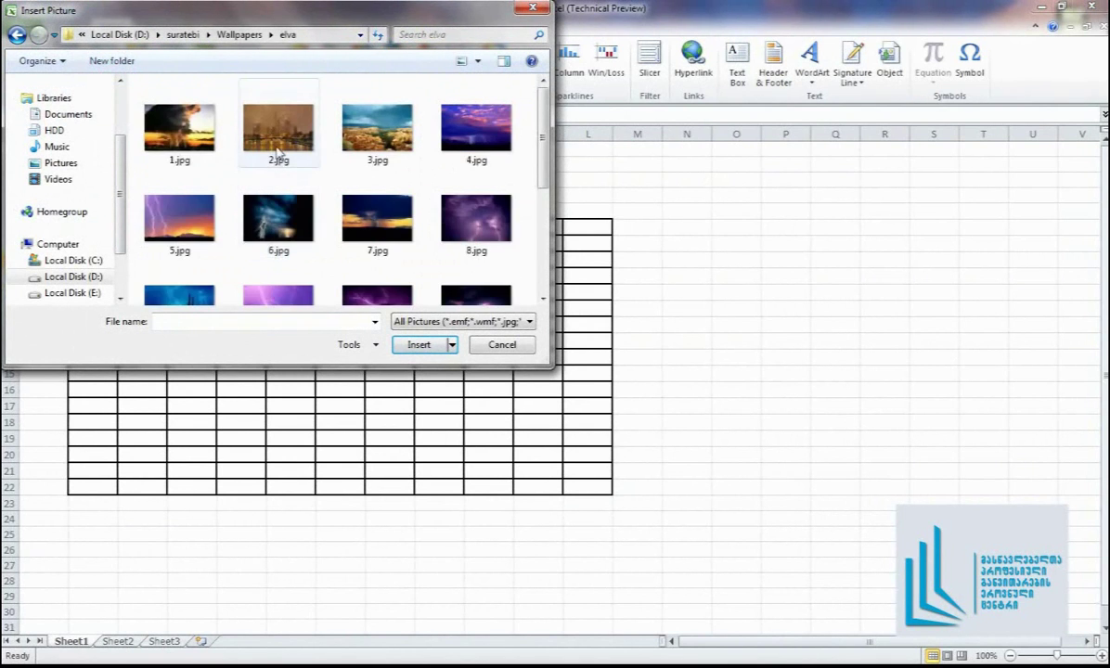
{"action": "double_click", "coordinate": [278, 149]}
{"action": "left_click_drag", "start_coordinate": [458, 349], "coordinate": [806, 321]}
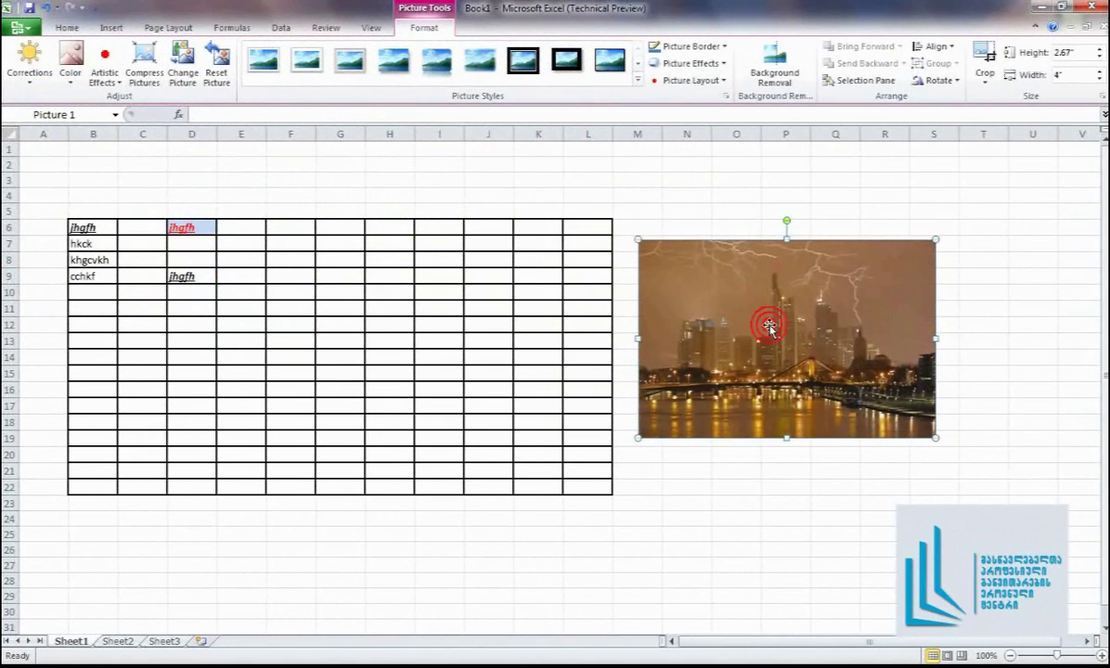
Review the inserted picture's 3-D rotation, 3-D format, and glow and soft edges settings without changing them
{"action": "right_click", "coordinate": [769, 325]}
{"action": "left_click", "coordinate": [796, 536]}
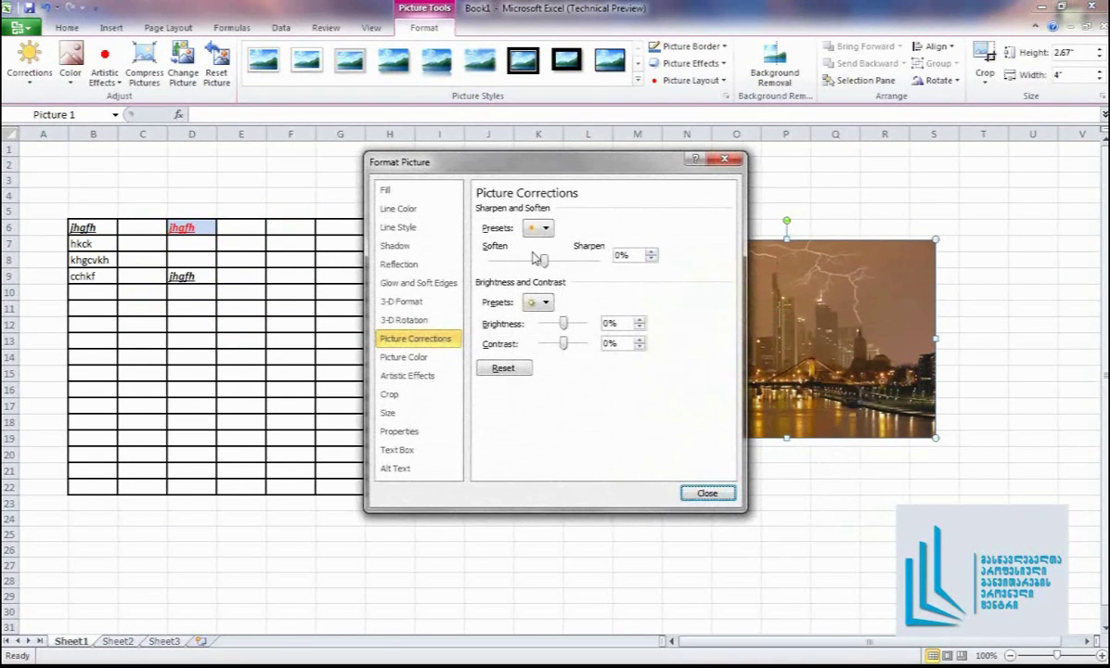
{"action": "left_click", "coordinate": [418, 319]}
{"action": "left_click", "coordinate": [419, 300]}
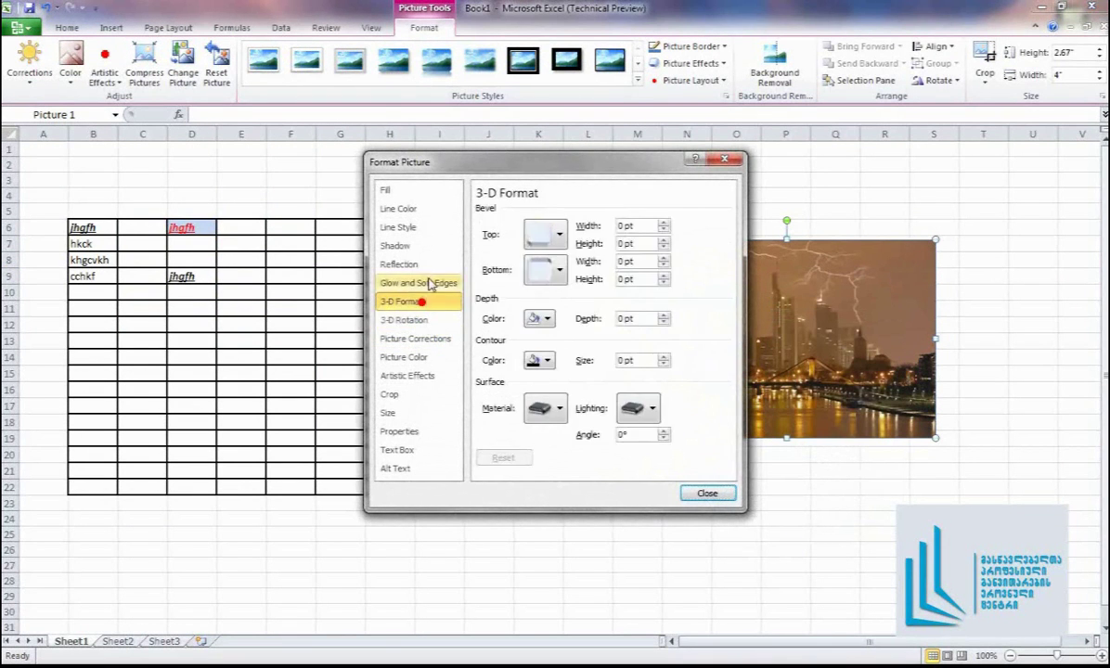
{"action": "left_click", "coordinate": [419, 283]}
{"action": "left_click", "coordinate": [705, 492]}
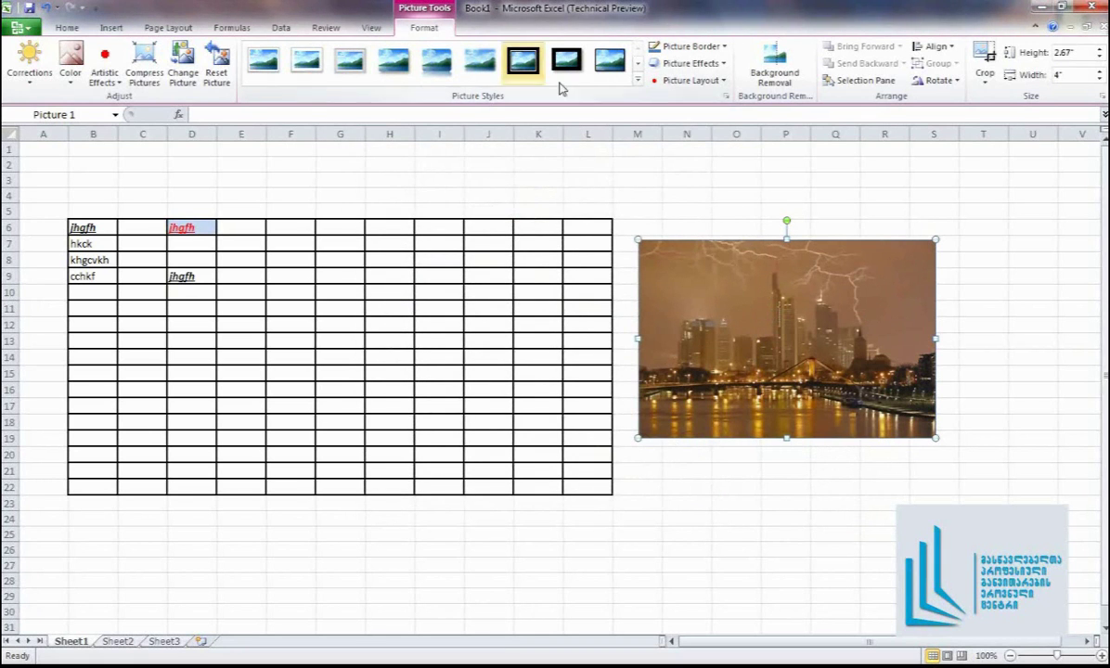
Apply the white-framed picture style with rounded diagonal corners to the inserted picture
{"action": "left_click", "coordinate": [637, 80]}
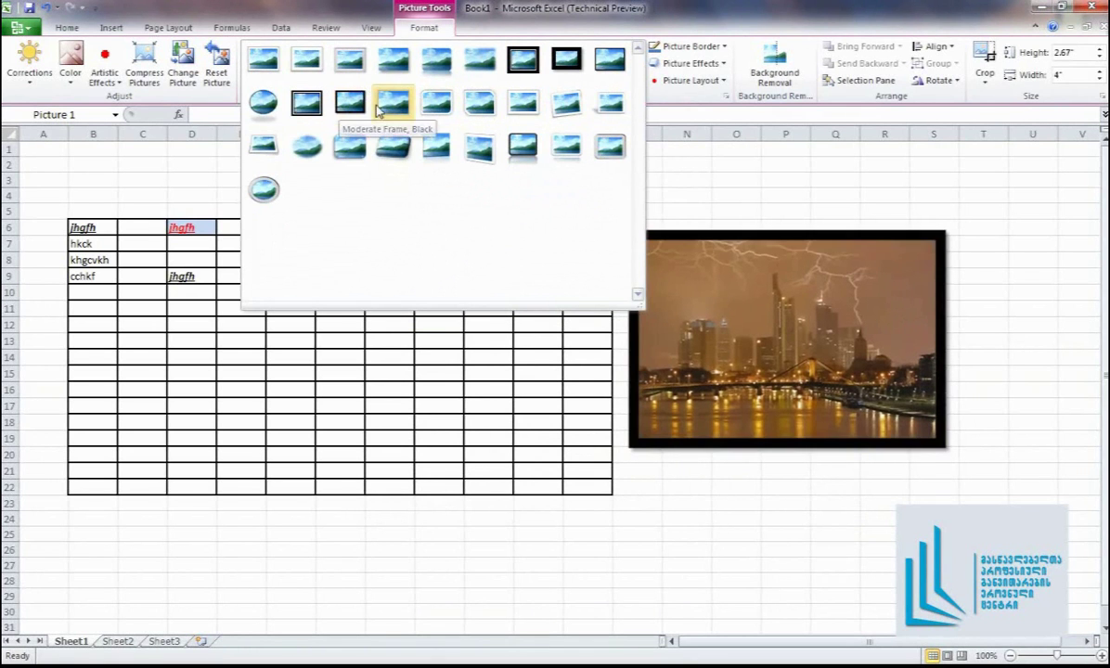
{"action": "left_click", "coordinate": [433, 103]}
{"action": "left_click", "coordinate": [427, 309]}
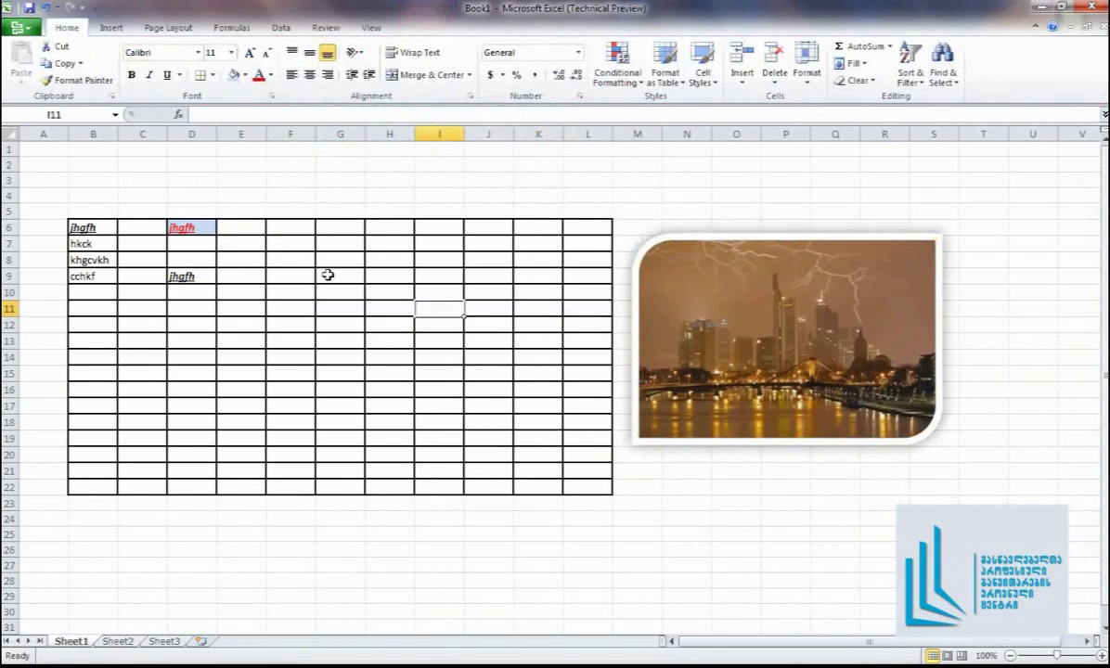
Merge and center the cells E14:I16 in the bordered table
{"action": "left_click", "coordinate": [289, 324]}
{"action": "left_click_drag", "start_coordinate": [233, 359], "coordinate": [440, 385]}
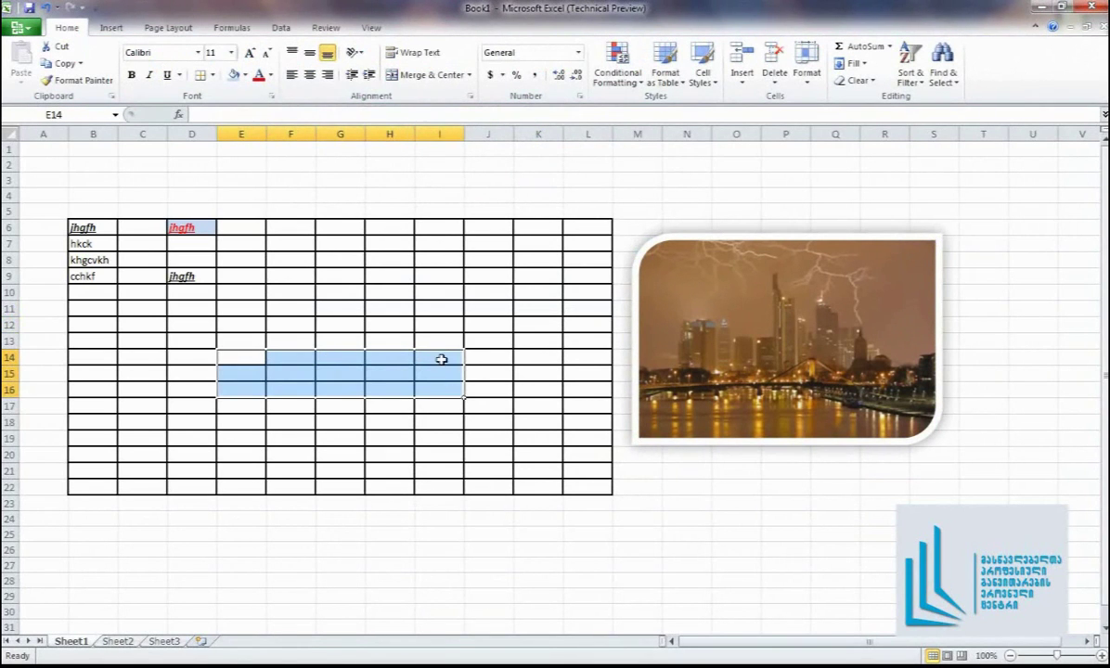
{"action": "left_click", "coordinate": [407, 78]}
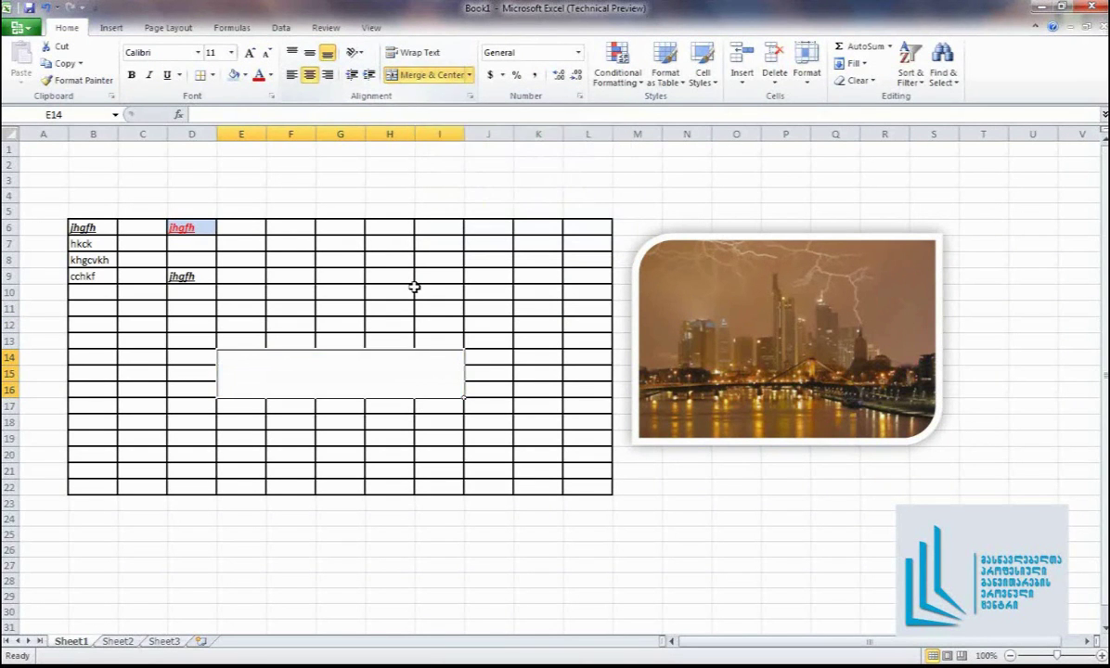
{"action": "left_click", "coordinate": [412, 295]}
{"action": "left_click", "coordinate": [412, 439]}
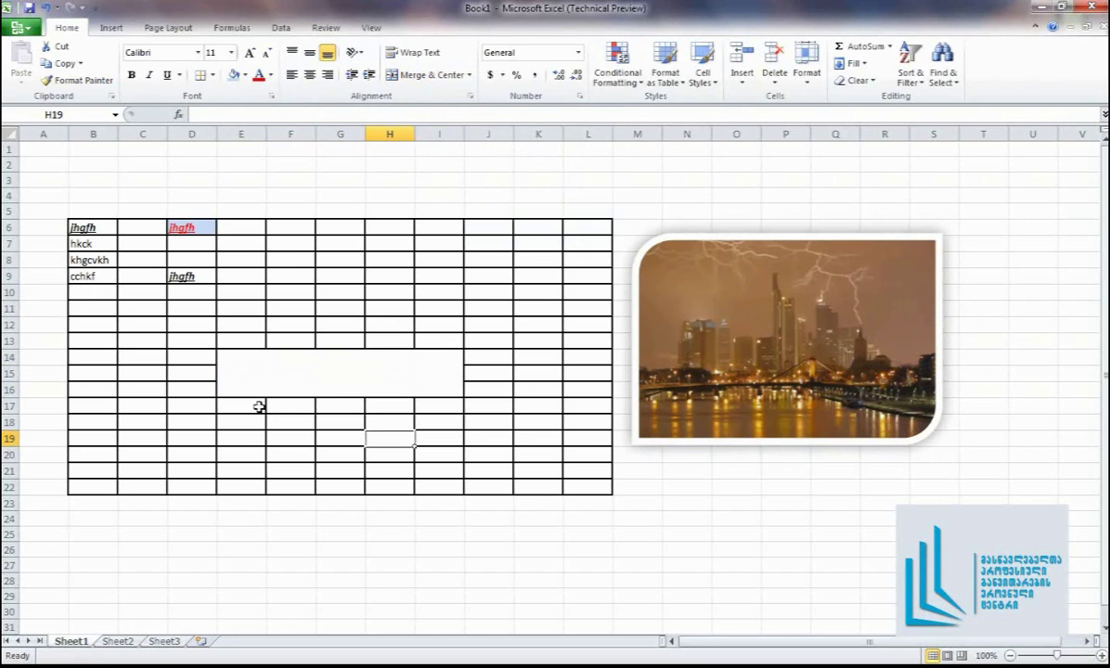
Narrow column A, widen column B, and make rows 7 and 9 taller
{"action": "left_click", "coordinate": [293, 309]}
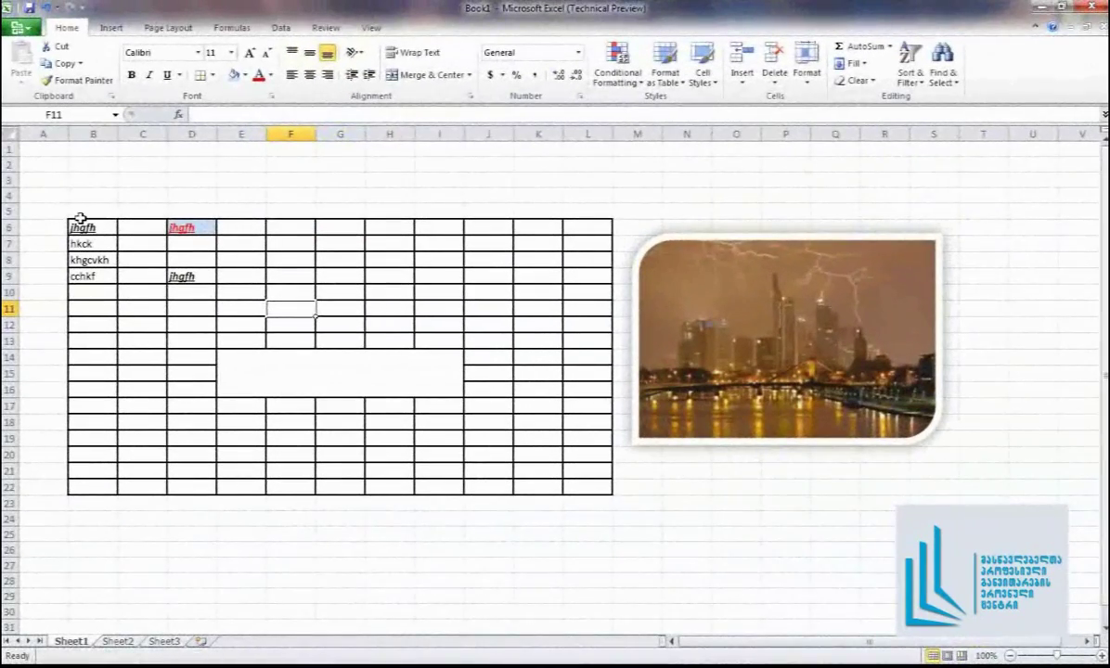
{"action": "left_click_drag", "start_coordinate": [68, 134], "coordinate": [153, 133]}
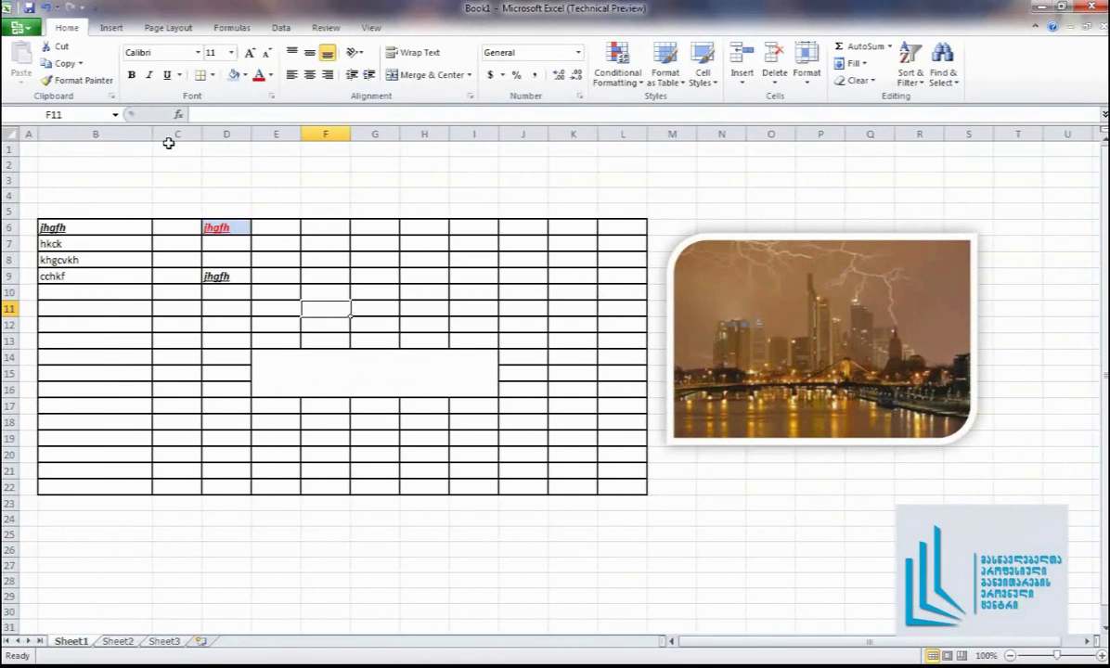
{"action": "left_click_drag", "start_coordinate": [7, 252], "coordinate": [11, 350]}
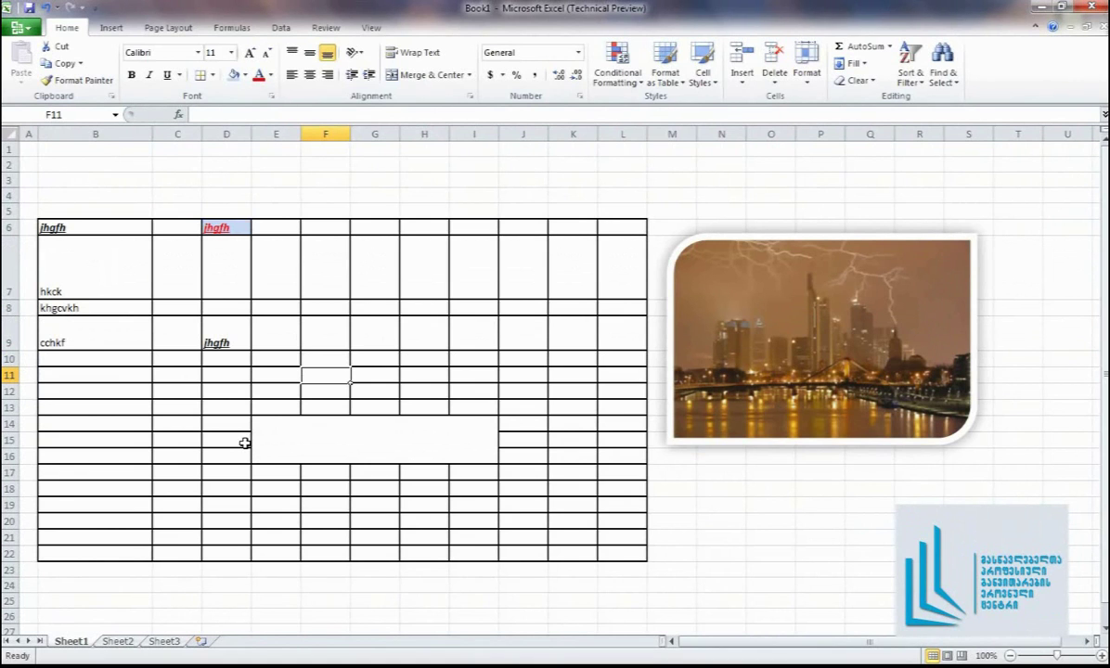
Increase the height of rows 11 to 16 together by entering a larger row height value
{"action": "left_click", "coordinate": [8, 375]}
{"action": "left_click_drag", "start_coordinate": [6, 374], "coordinate": [6, 455]}
{"action": "right_click", "coordinate": [7, 423]}
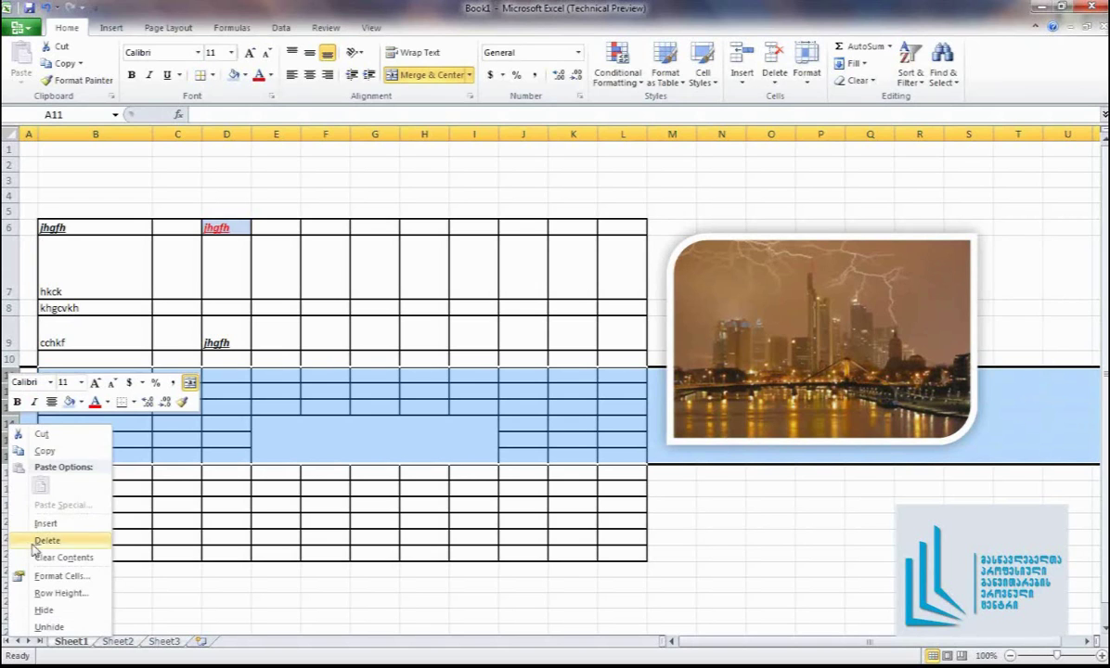
{"action": "left_click", "coordinate": [90, 598]}
{"action": "left_click_drag", "start_coordinate": [61, 524], "coordinate": [192, 227]}
{"action": "left_click", "coordinate": [243, 222]}
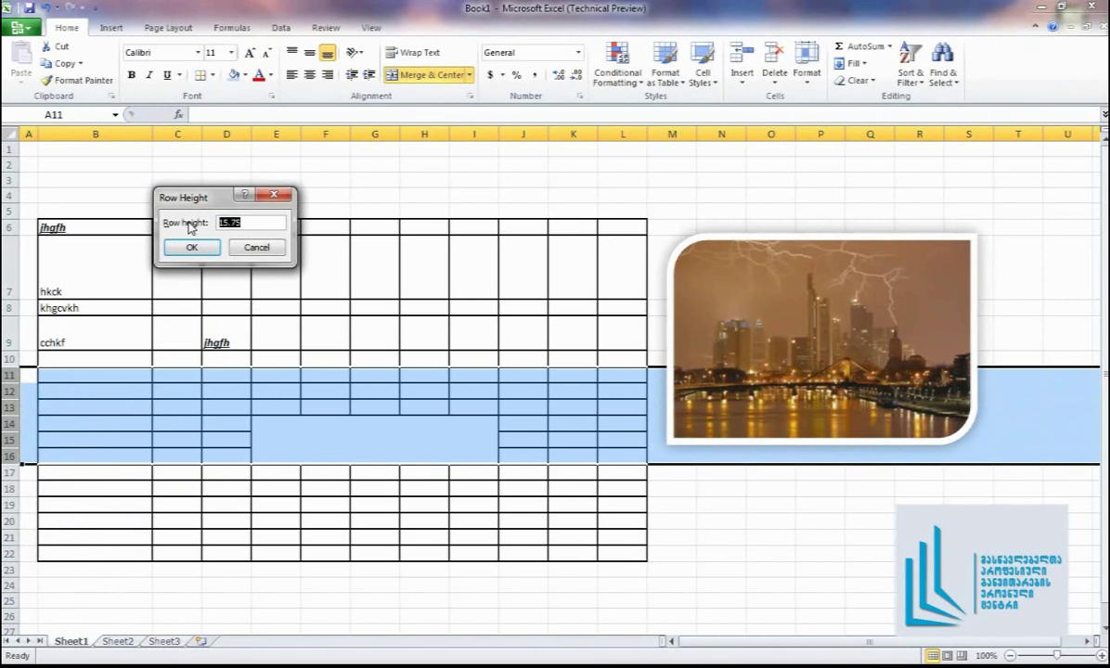
{"action": "type", "text": "2"}
{"action": "left_click", "coordinate": [191, 247]}
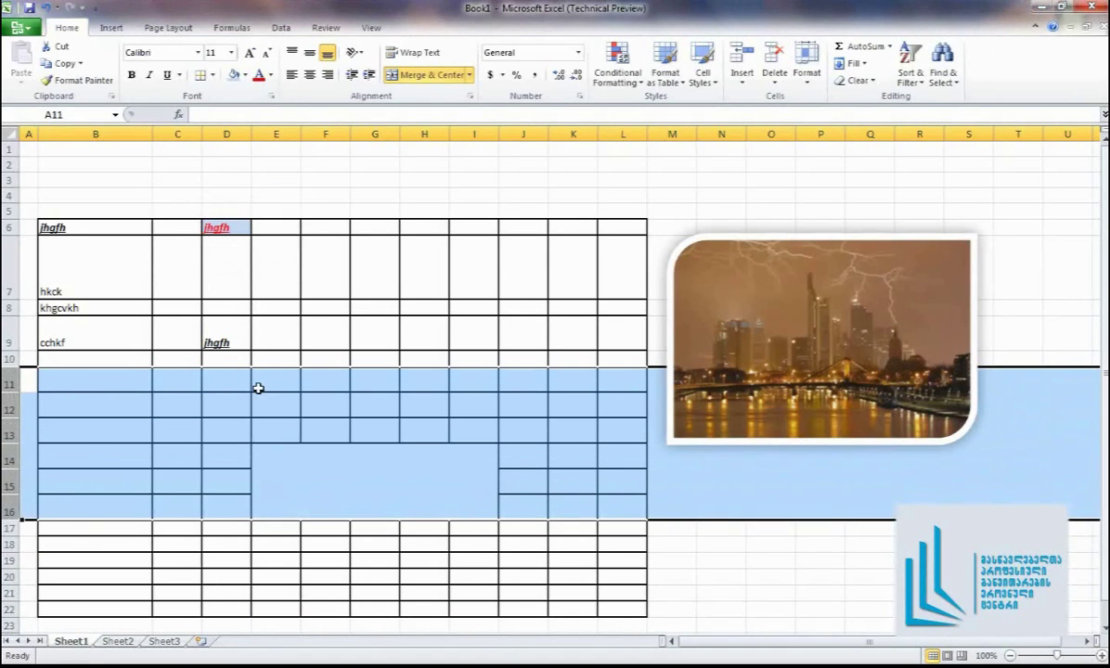
{"action": "left_click", "coordinate": [261, 403]}
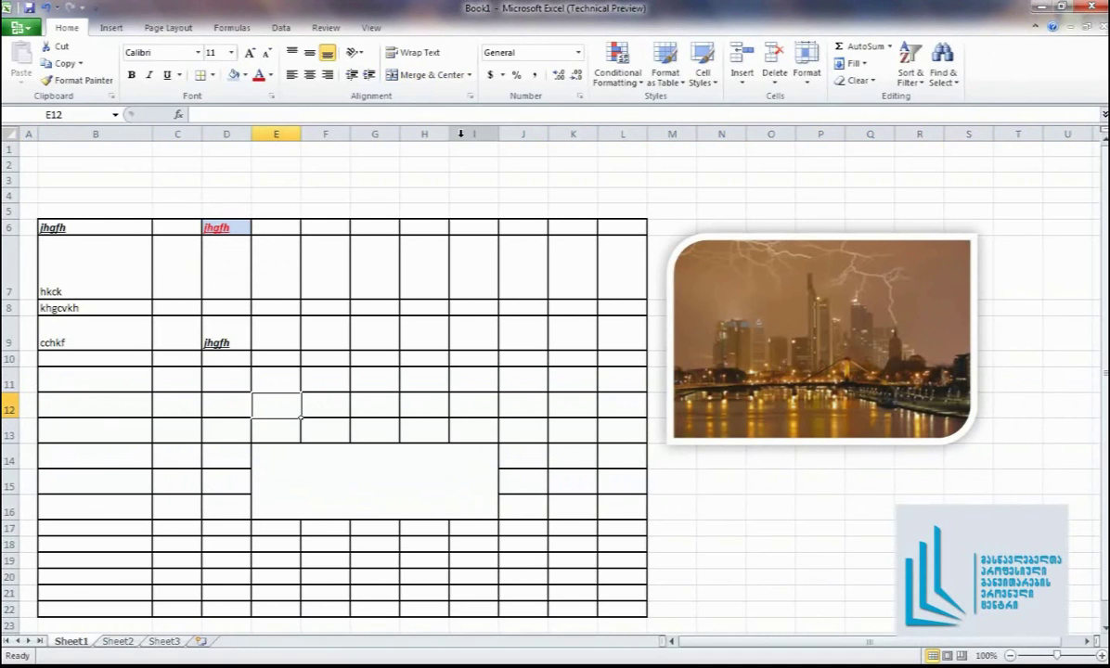
Set the width of columns B to L to 35 and inspect the widened table
{"action": "left_click_drag", "start_coordinate": [509, 133], "coordinate": [608, 132]}
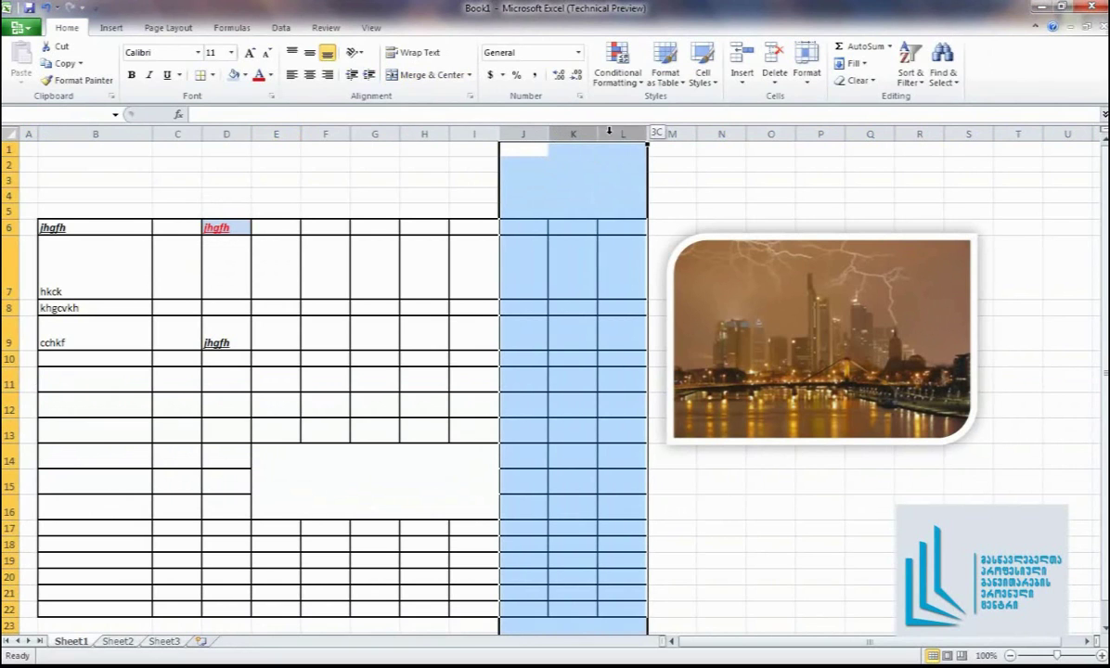
{"action": "left_click_drag", "start_coordinate": [95, 133], "coordinate": [622, 133]}
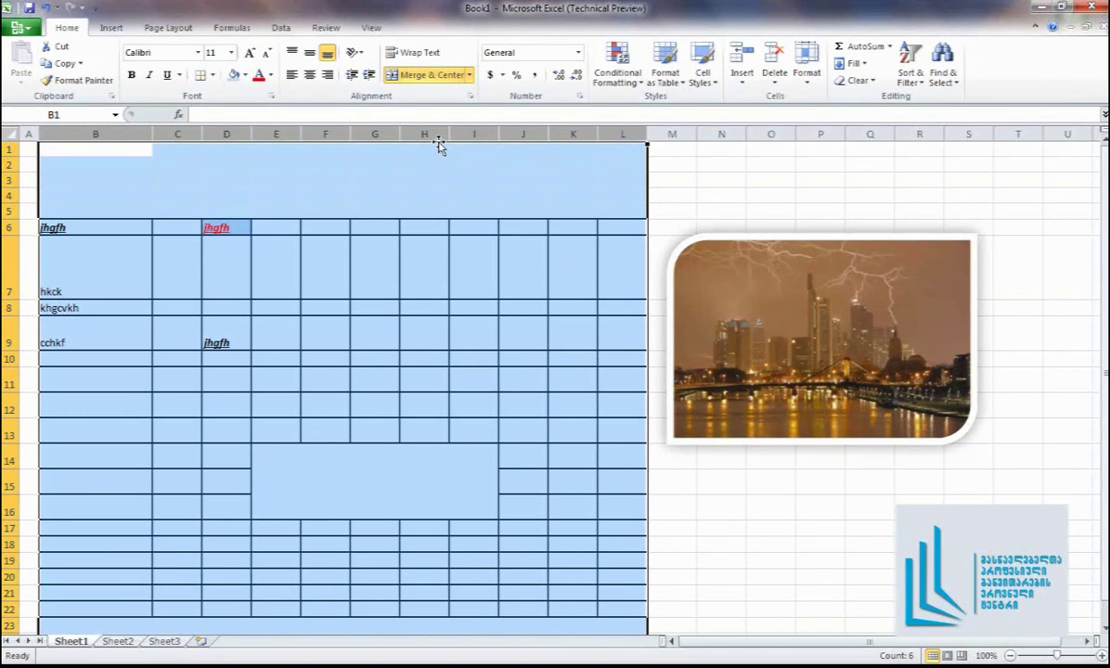
{"action": "right_click", "coordinate": [413, 131]}
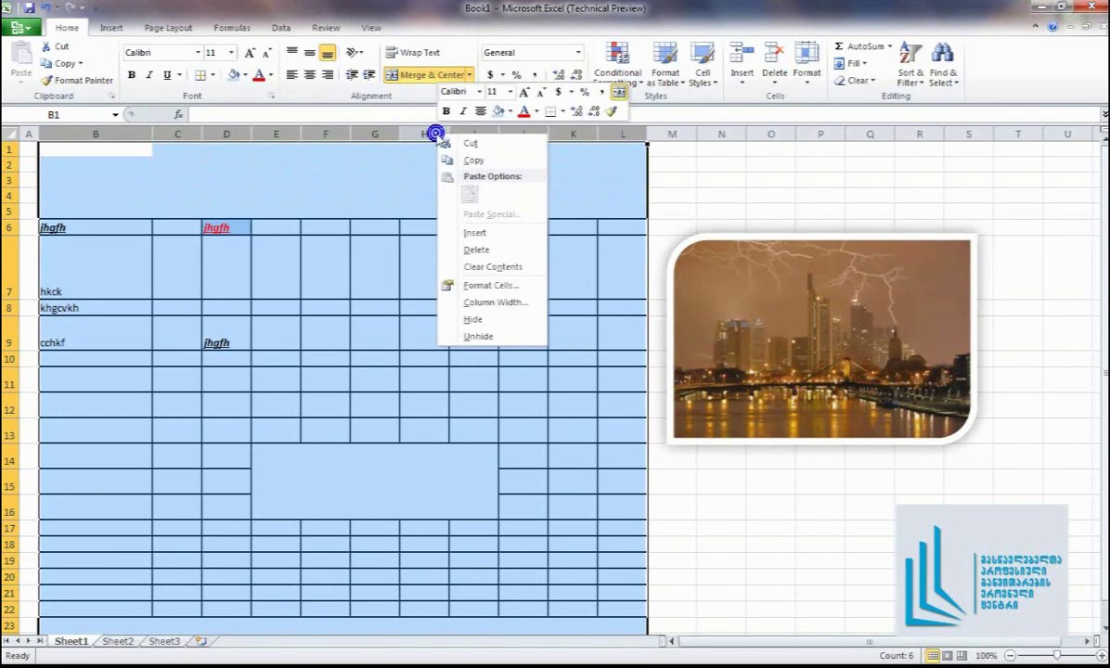
{"action": "left_click", "coordinate": [501, 303]}
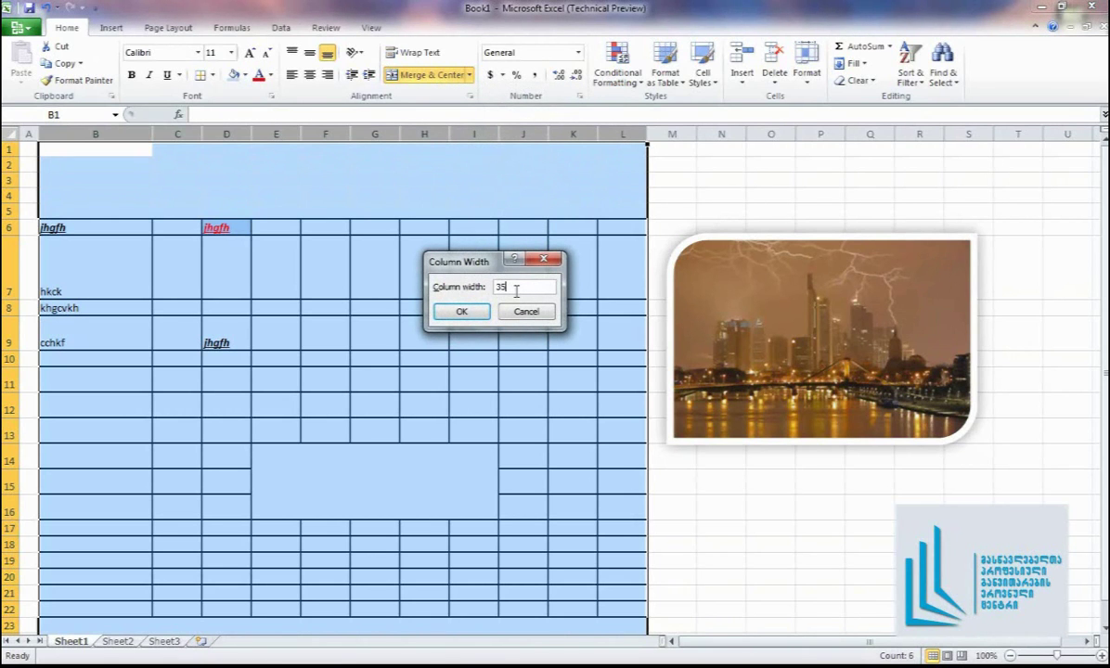
{"action": "key", "text": "Return"}
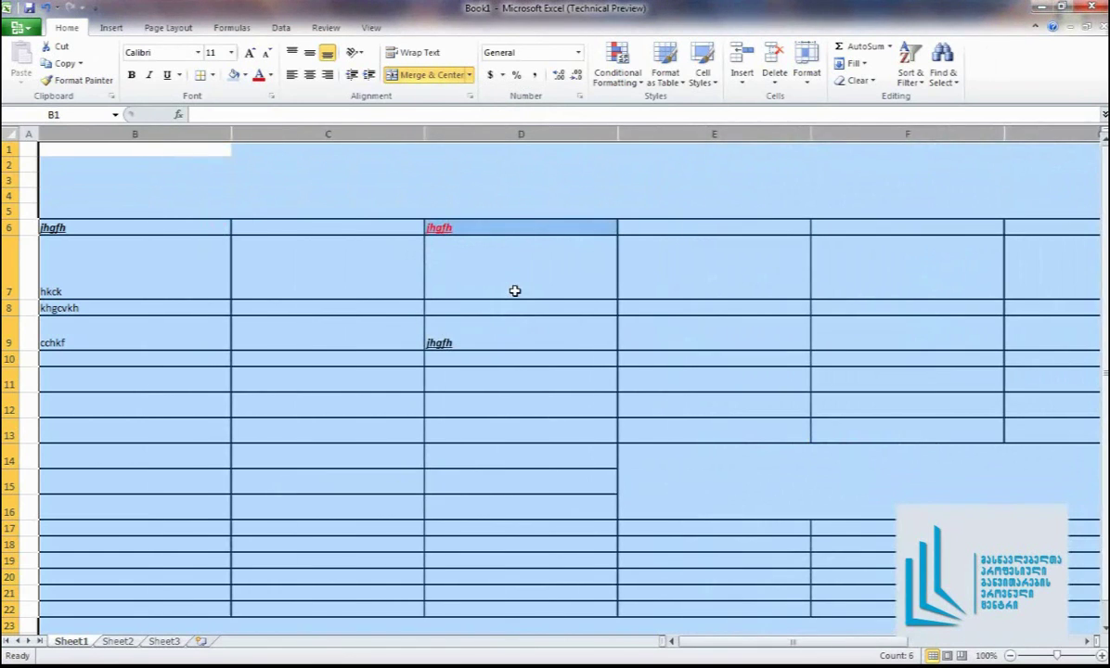
{"action": "left_click", "coordinate": [554, 342]}
{"action": "scroll", "coordinate": [569, 321], "scroll_direction": "down", "scroll_amount": 5}
{"action": "scroll", "coordinate": [569, 322], "scroll_direction": "up", "scroll_amount": 5}
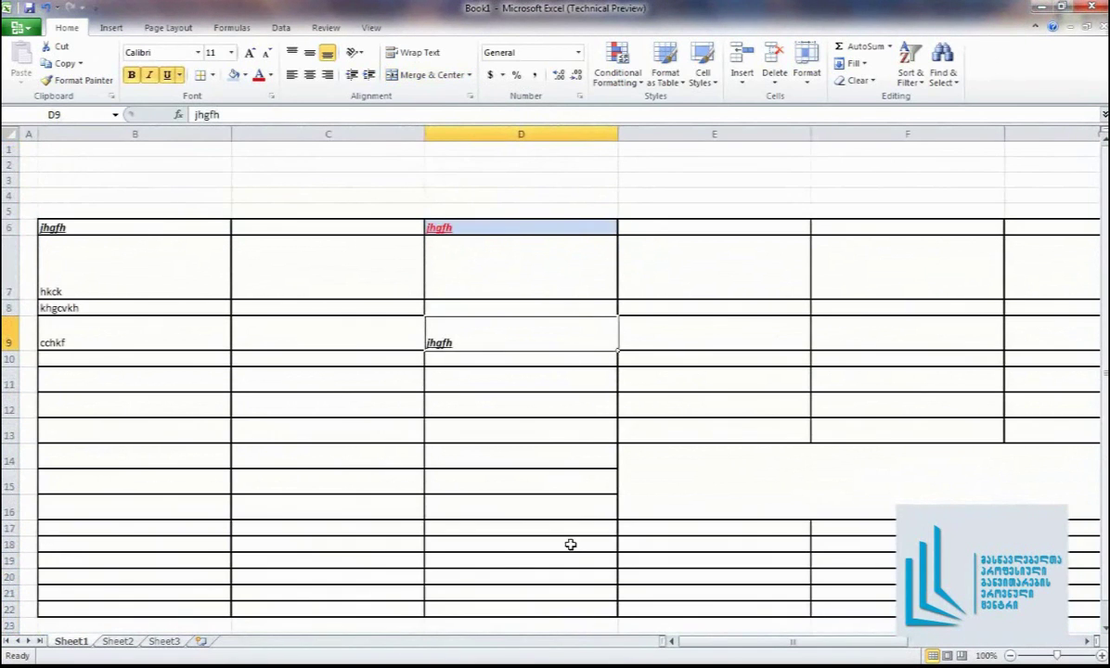
{"action": "left_click_drag", "start_coordinate": [723, 642], "coordinate": [677, 658]}
{"action": "left_click", "coordinate": [437, 402]}
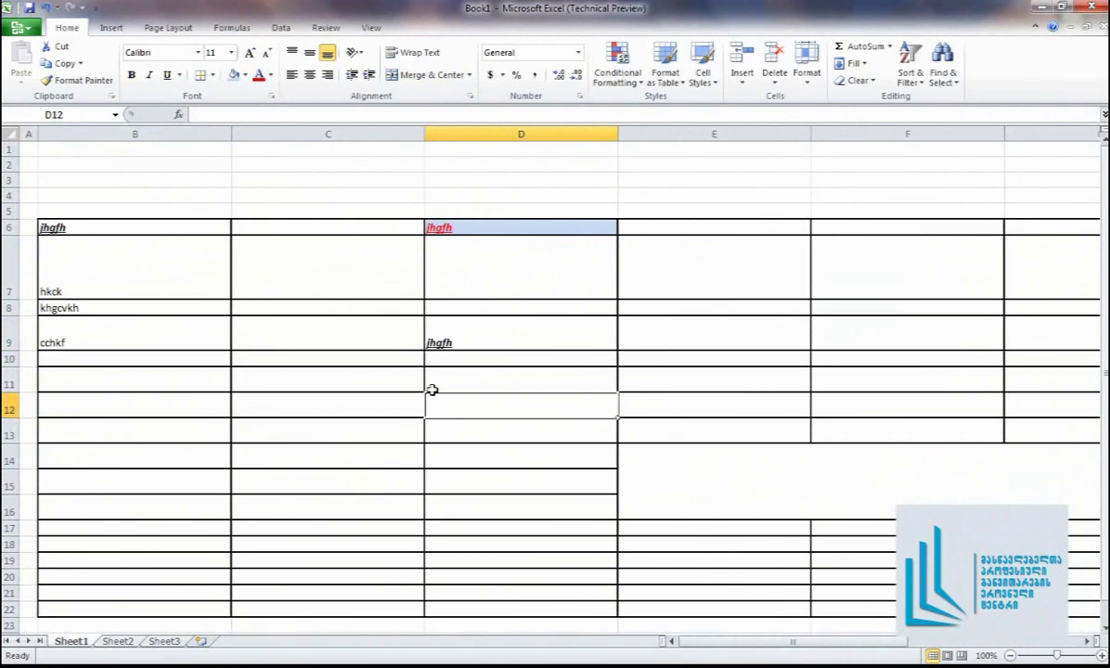
Undo the column width change, then undo and redo the height change of rows 11 to 16
{"action": "left_click", "coordinate": [46, 9]}
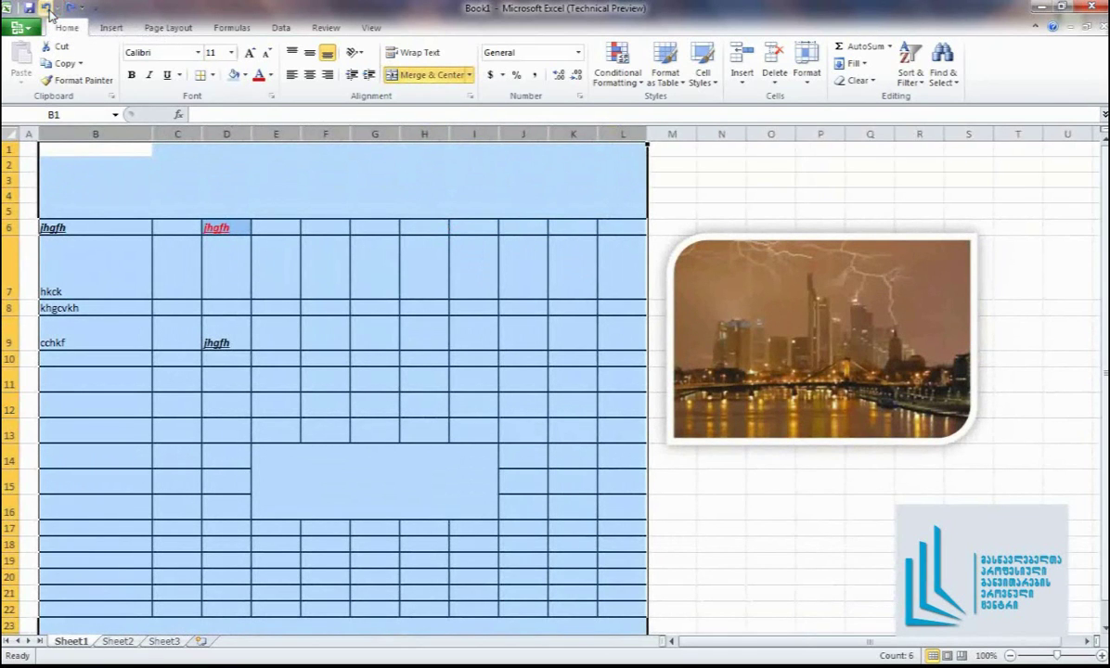
{"action": "left_click", "coordinate": [47, 8]}
{"action": "left_click", "coordinate": [72, 7]}
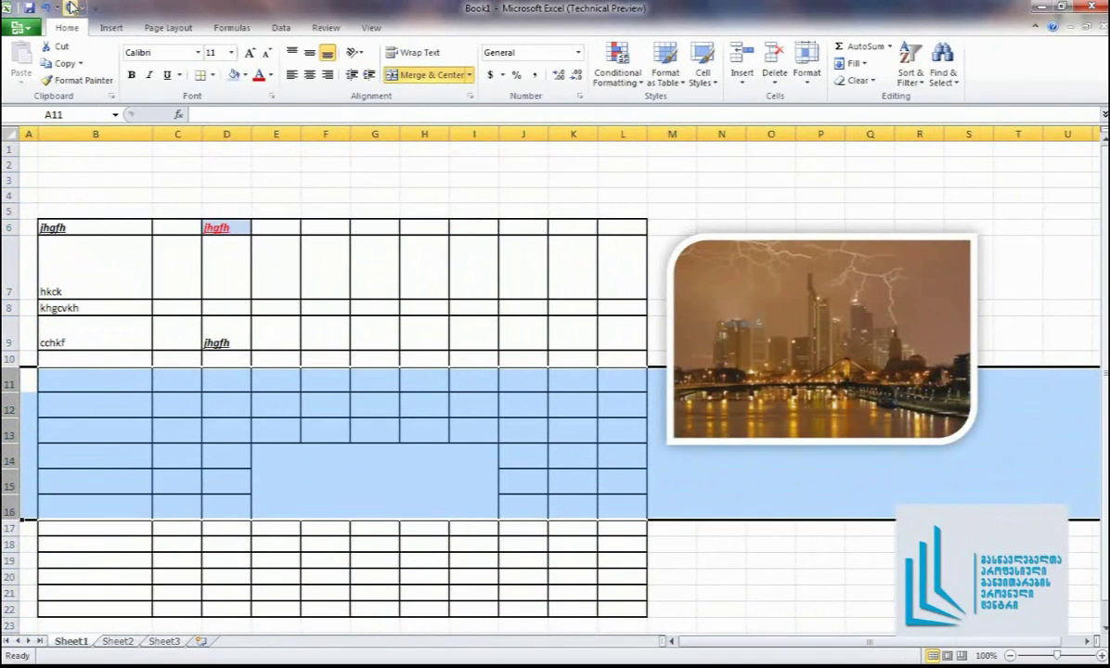
{"action": "left_click", "coordinate": [370, 26]}
{"action": "left_click", "coordinate": [454, 401]}
{"action": "scroll", "coordinate": [455, 404], "scroll_direction": "down", "scroll_amount": 2}
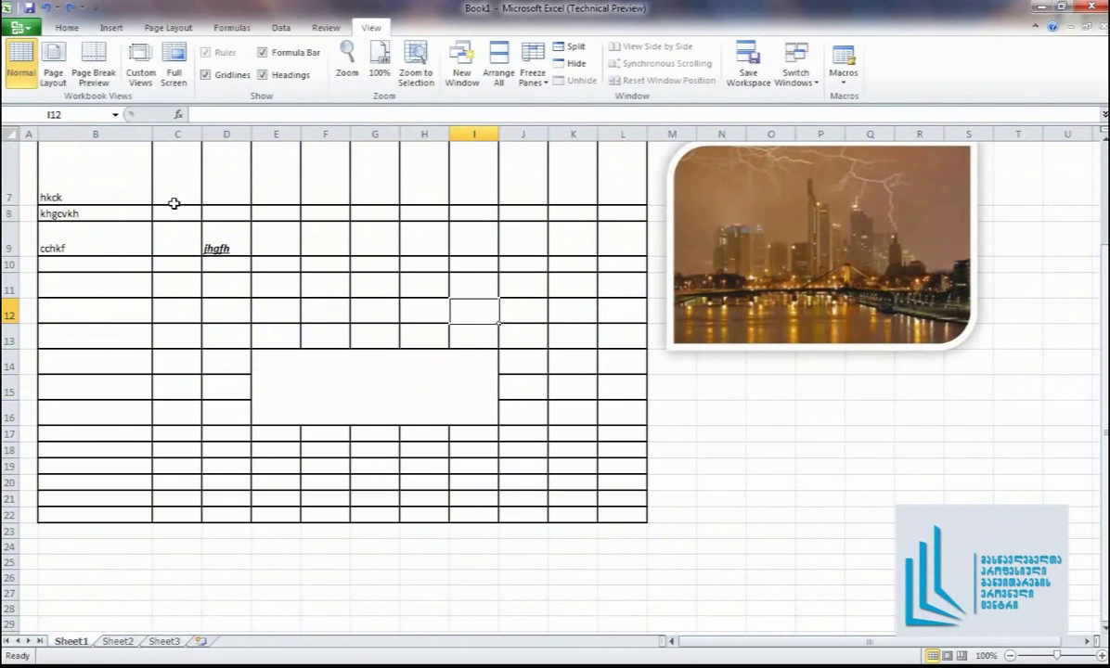
Start saving the workbook to the Desktop with the file type Excel 97-2003 Workbook (*.xls)
{"action": "left_click", "coordinate": [31, 7]}
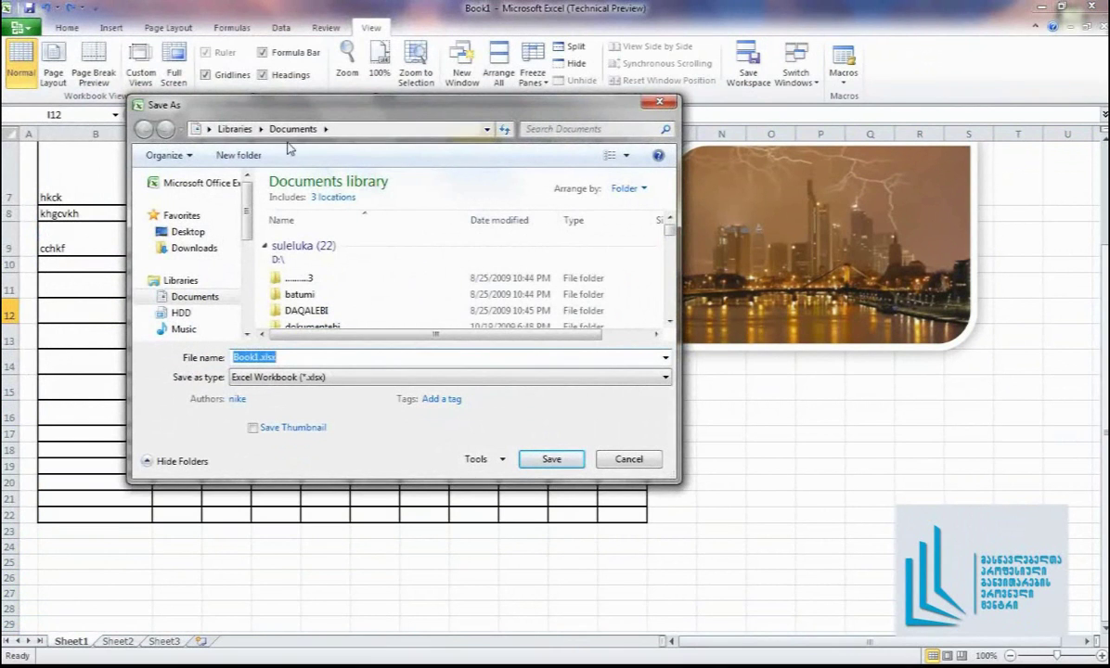
{"action": "left_click_drag", "start_coordinate": [315, 110], "coordinate": [312, 93]}
{"action": "left_click", "coordinate": [190, 215]}
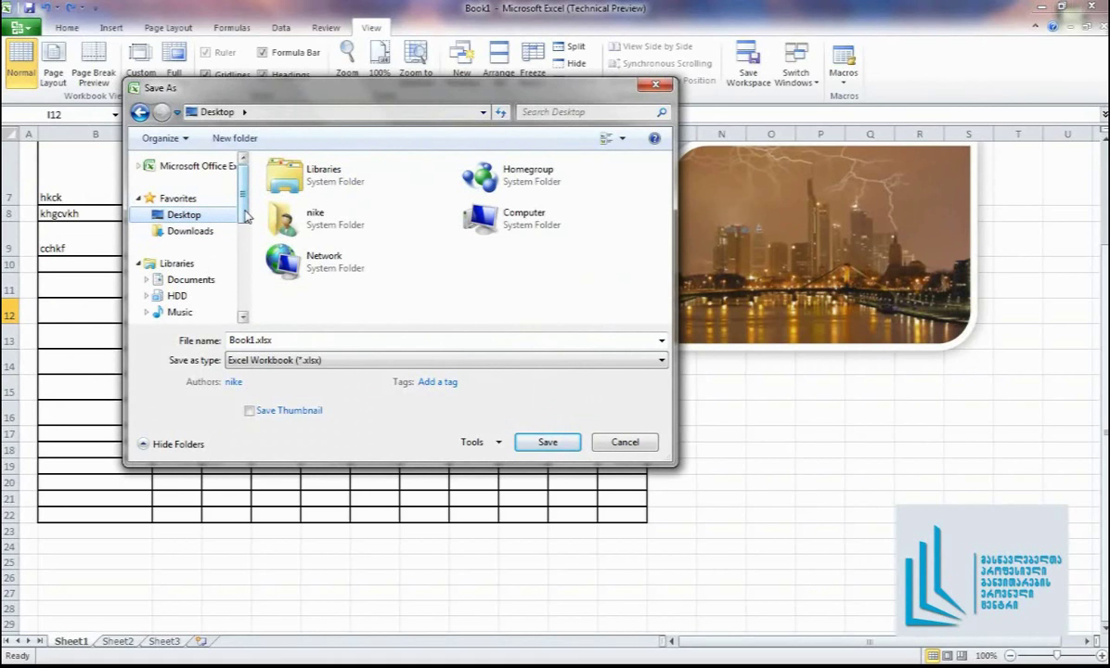
{"action": "left_click", "coordinate": [362, 360]}
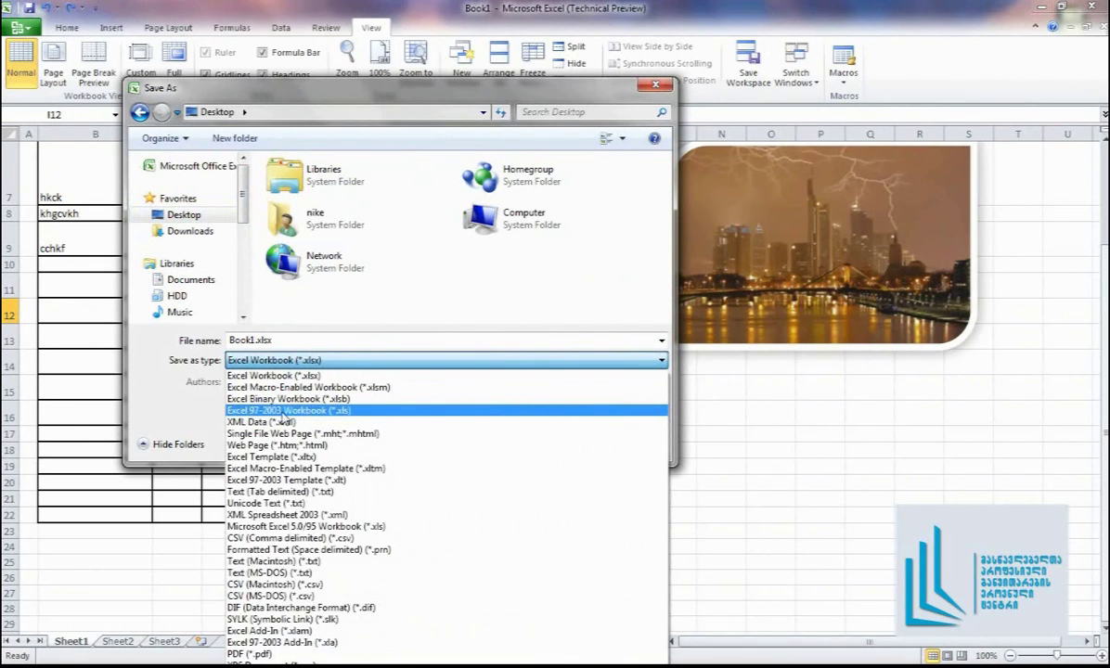
{"action": "left_click", "coordinate": [271, 410]}
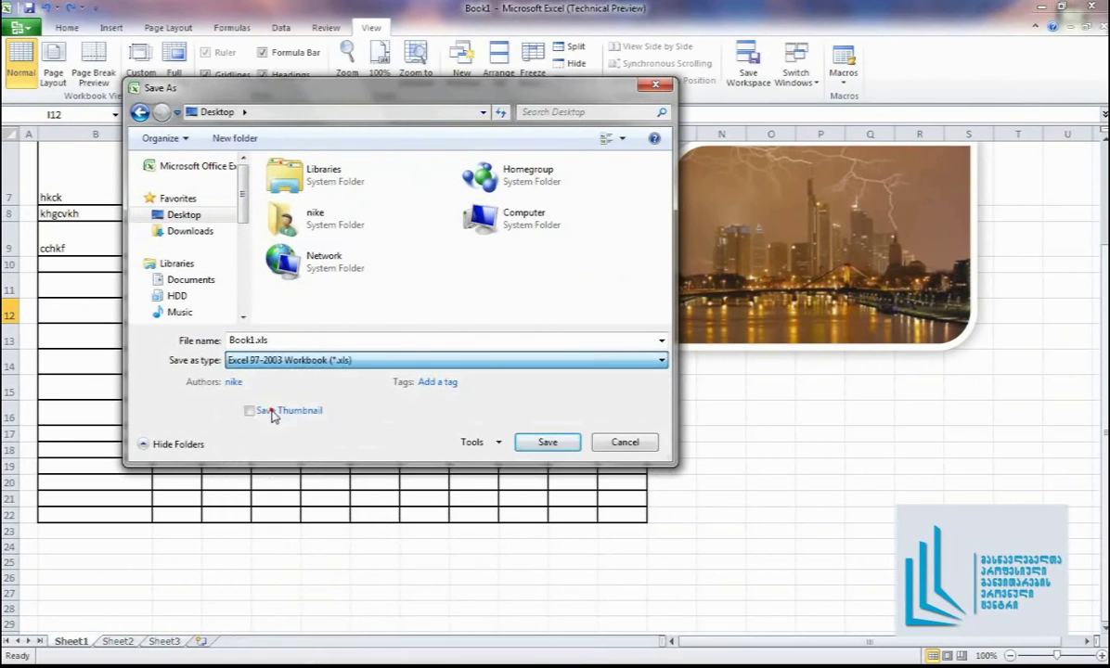
Name the file "saleqcio kursi" and save it, continuing past the compatibility check
{"action": "double_click", "coordinate": [295, 341]}
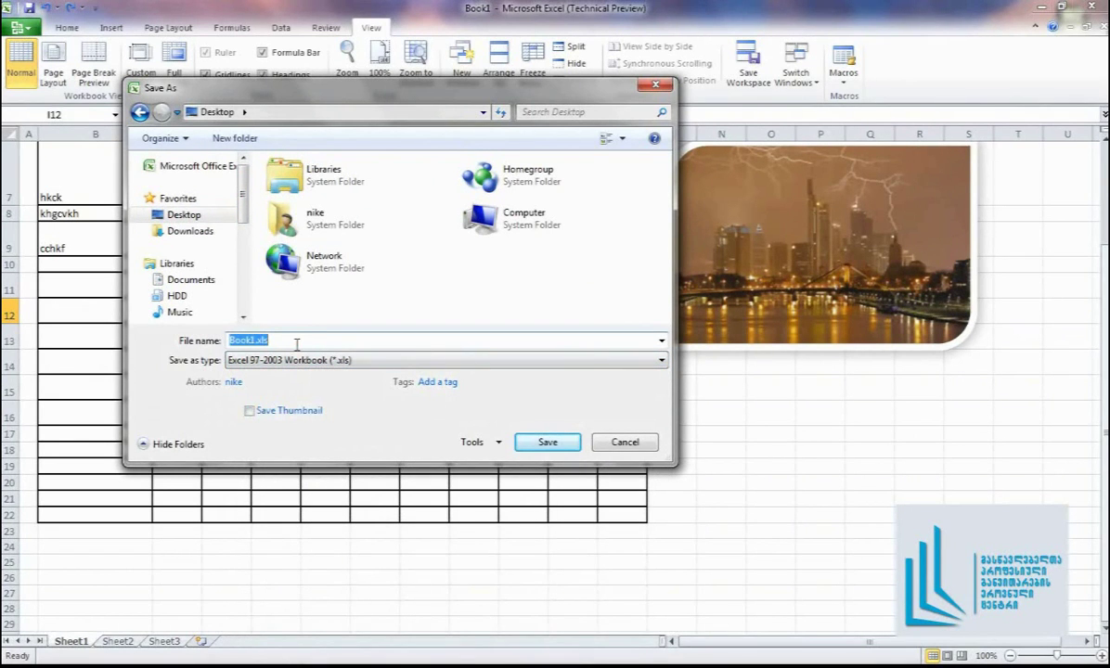
{"action": "type", "text": "saleqcio kursi e"}
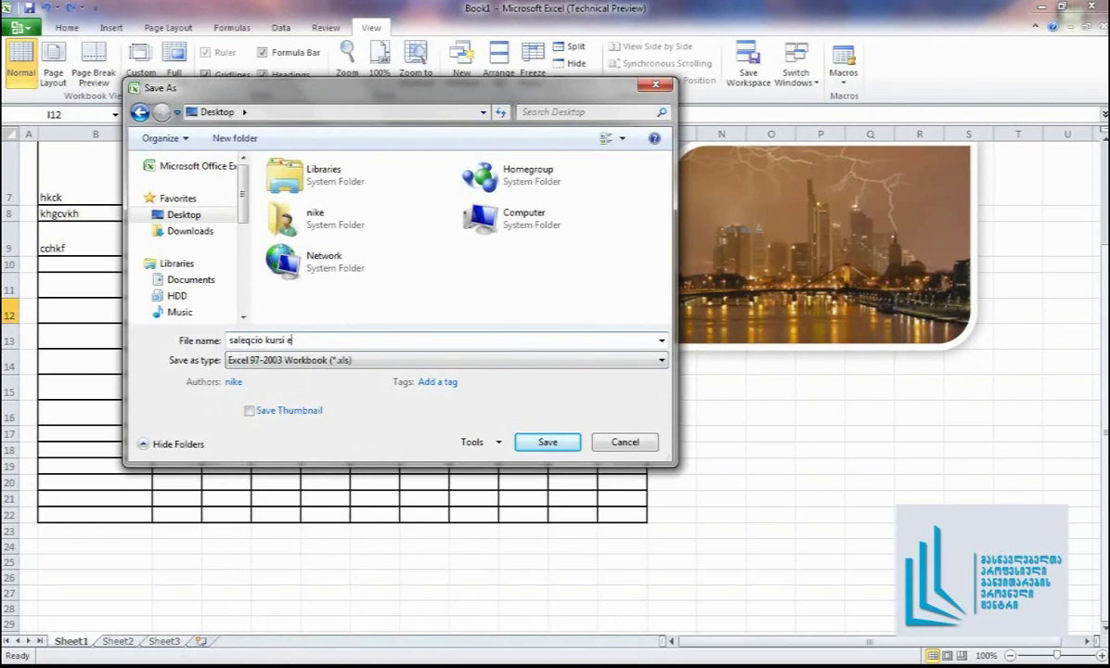
{"action": "type", "text": "x"}
{"action": "key", "text": "BackSpace"}
{"action": "key", "text": "BackSpace"}
{"action": "left_click", "coordinate": [547, 442]}
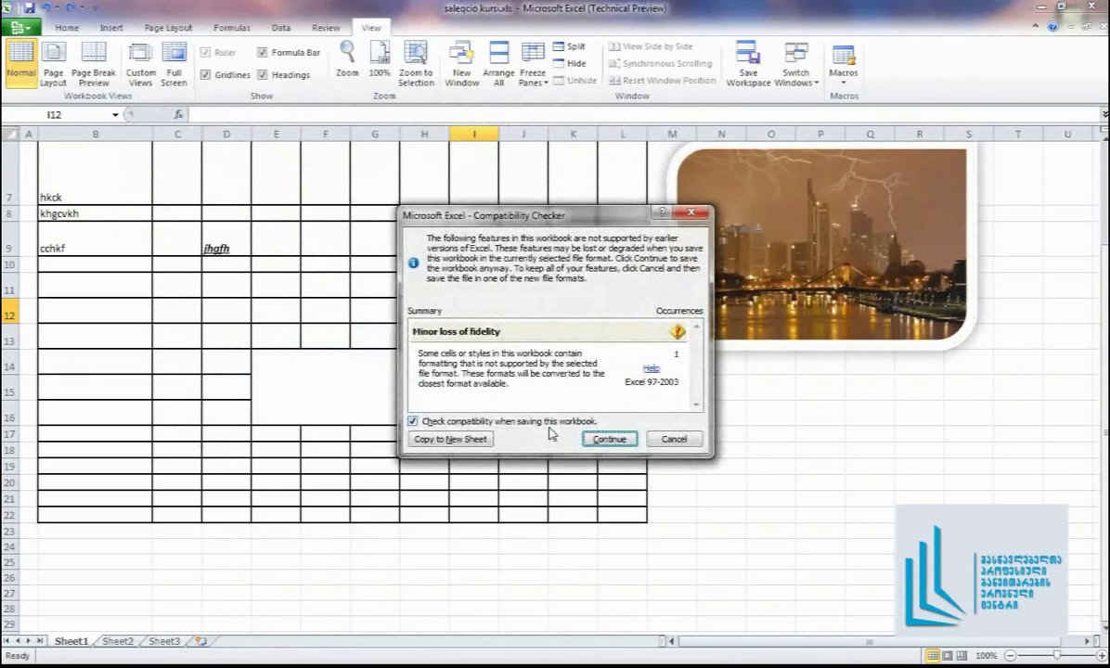
{"action": "left_click", "coordinate": [609, 438]}
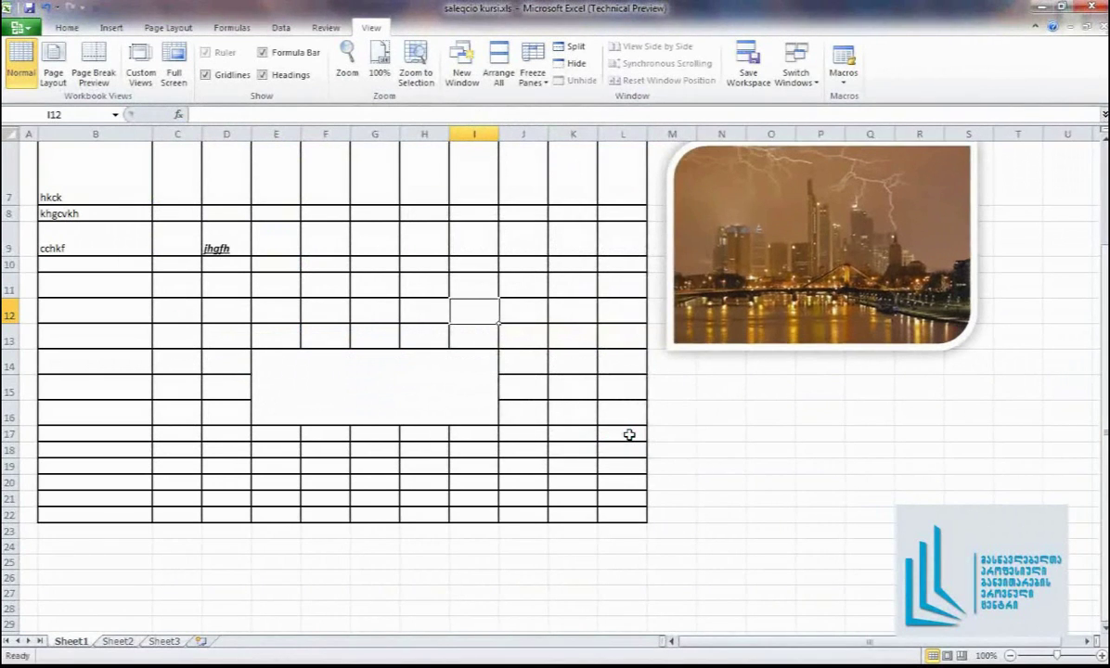